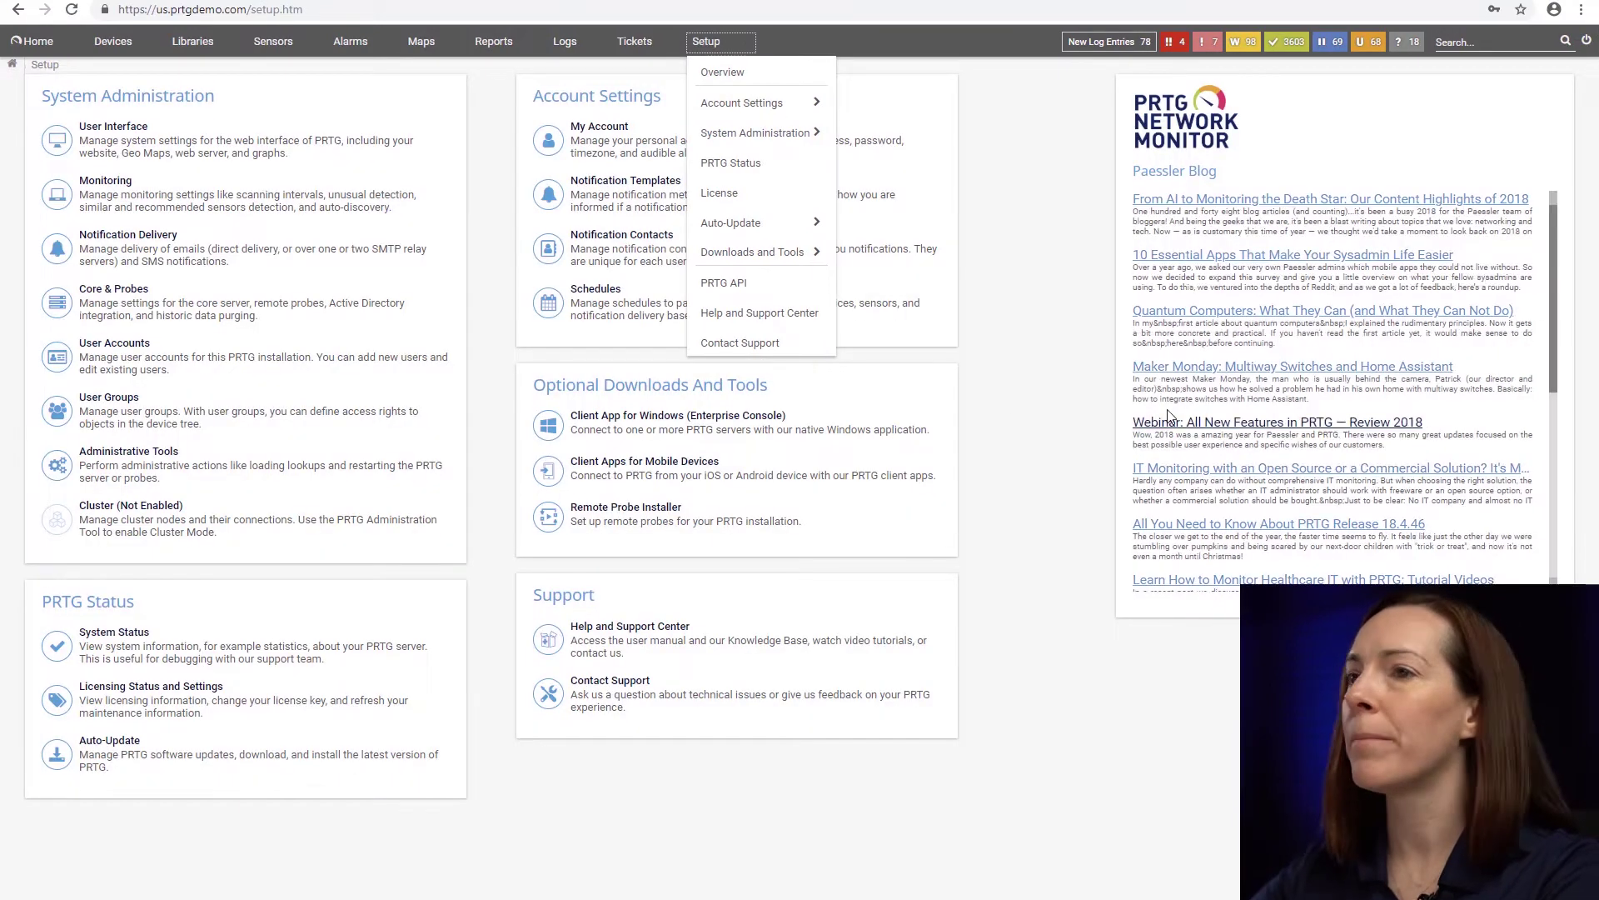
{"action": "left_click", "coordinate": [164, 238]}
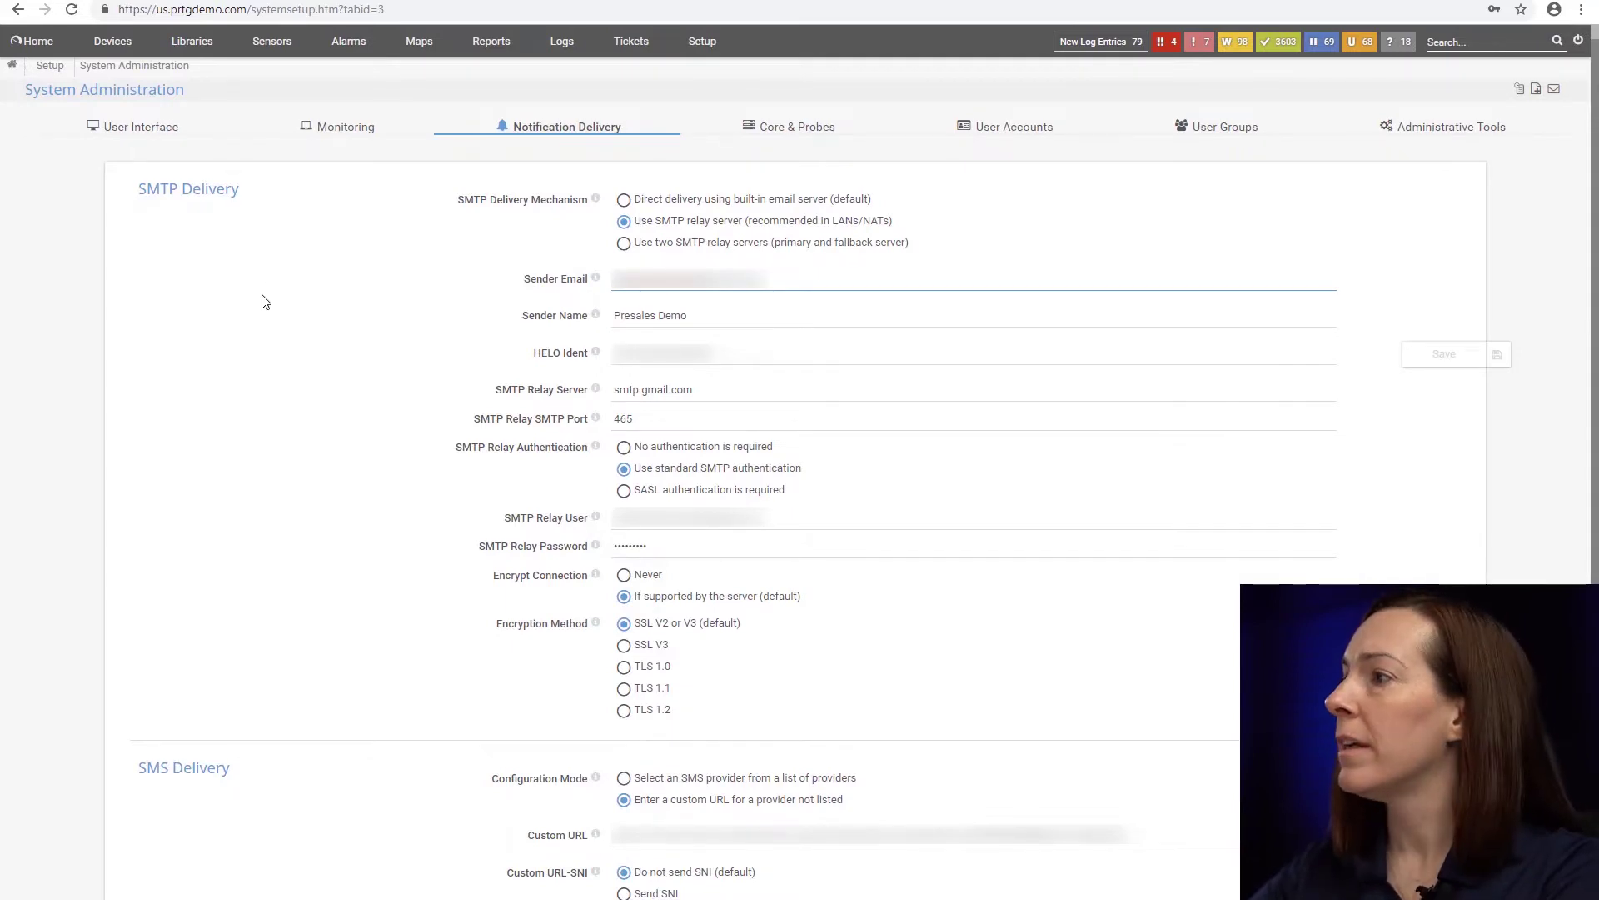
{"action": "scroll", "coordinate": [267, 450], "scroll_direction": "down", "scroll_amount": 3}
{"action": "scroll", "coordinate": [287, 404], "scroll_direction": "up", "scroll_amount": 3}
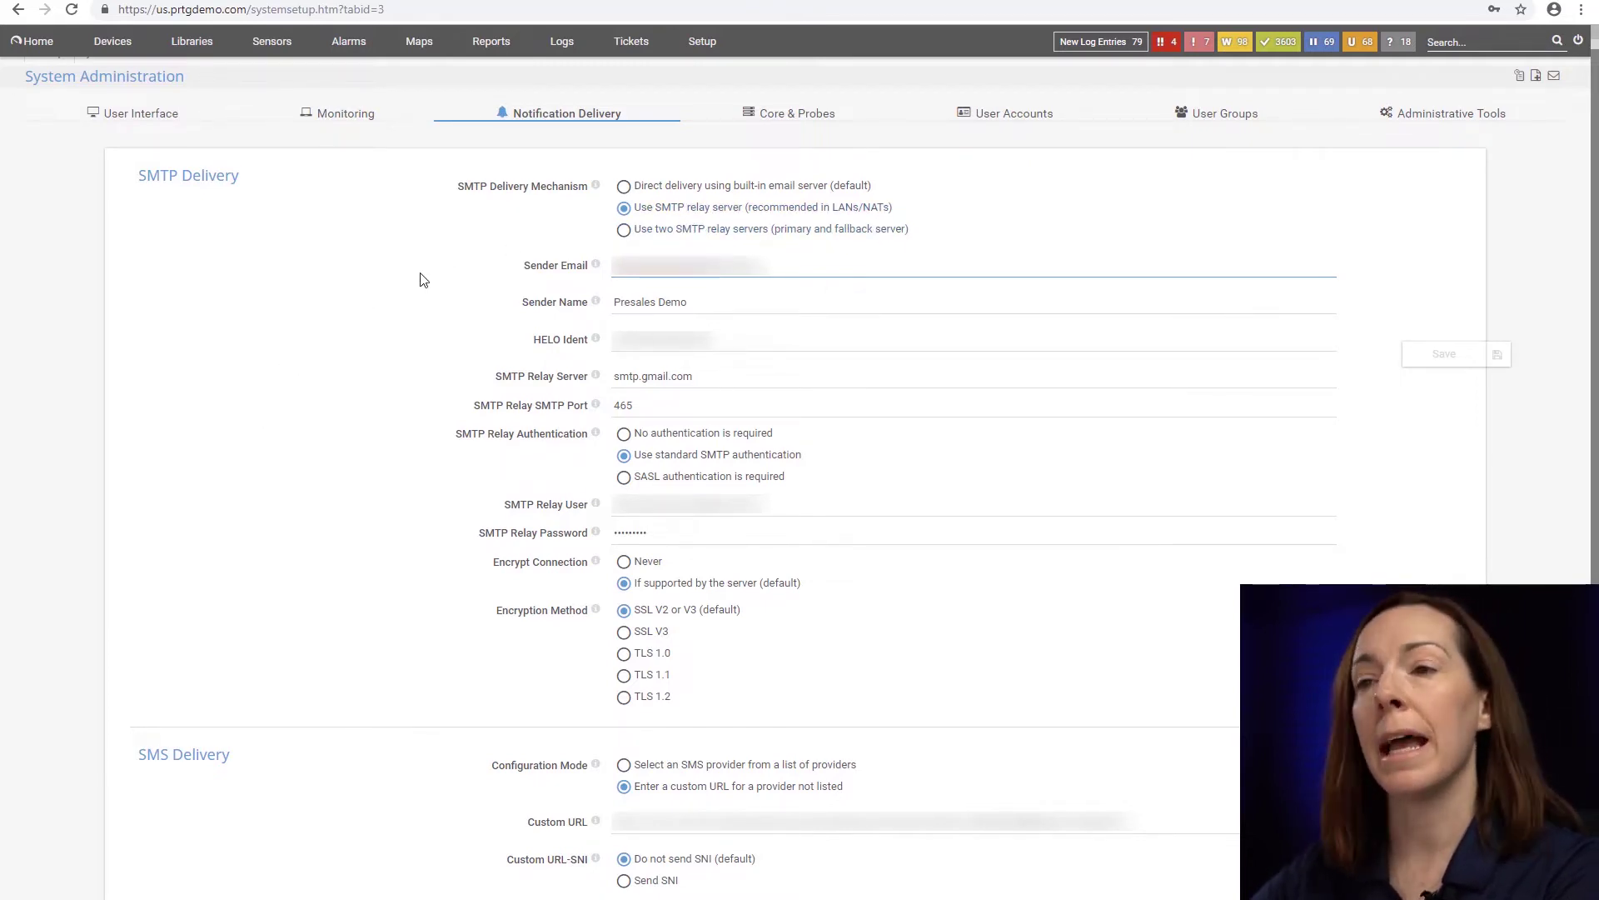
{"action": "scroll", "coordinate": [360, 516], "scroll_direction": "down", "scroll_amount": 2}
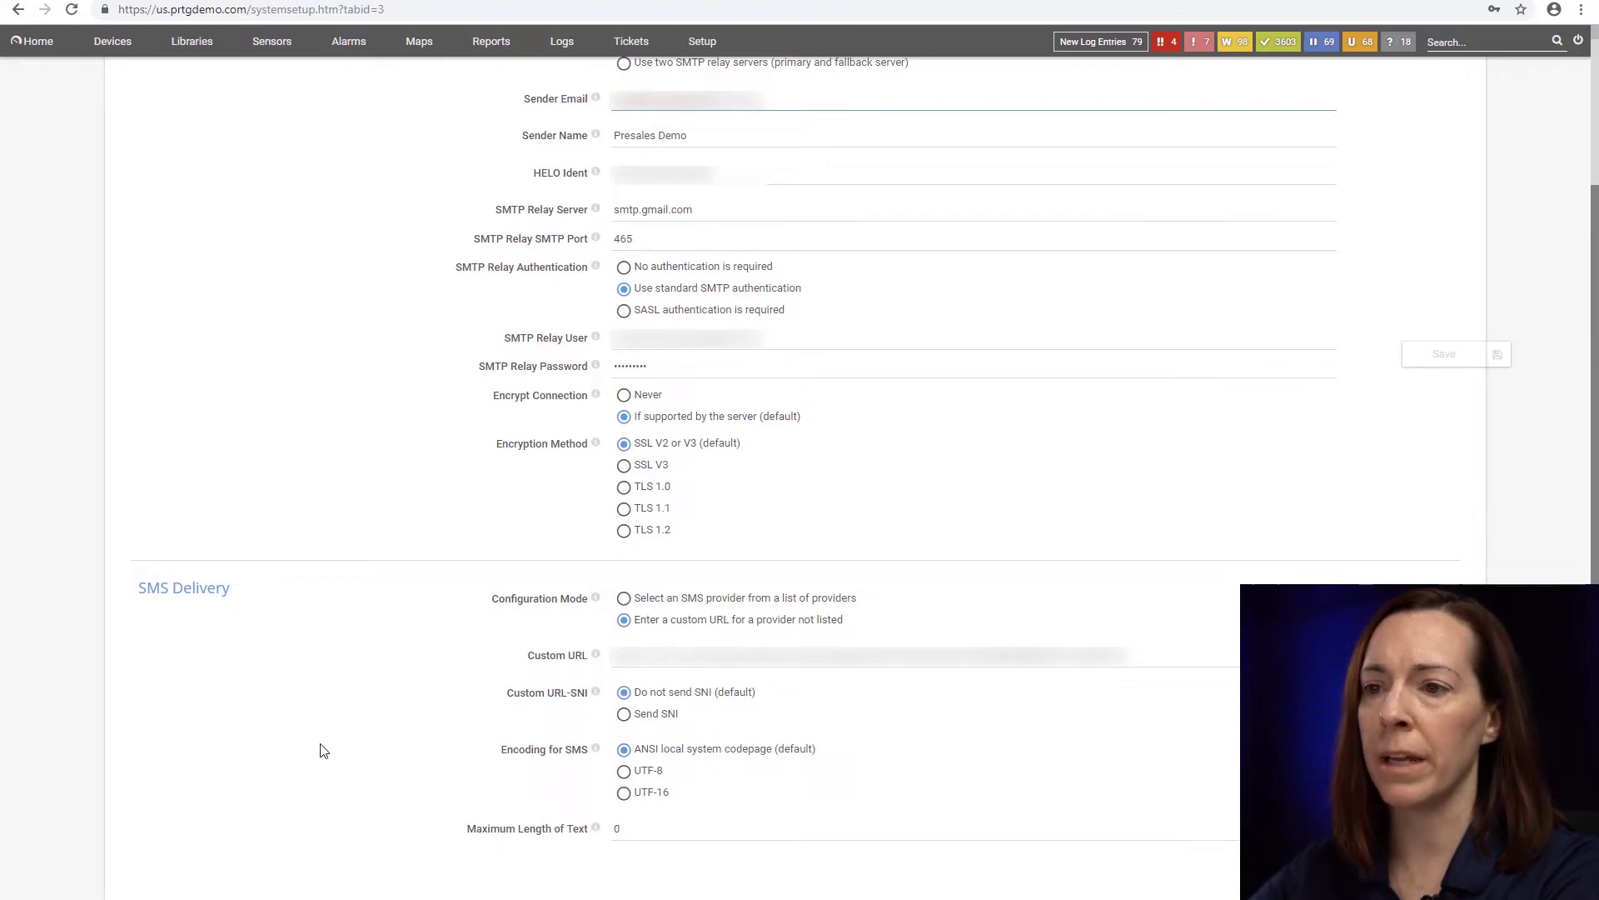
{"action": "scroll", "coordinate": [318, 750], "scroll_direction": "up", "scroll_amount": 2}
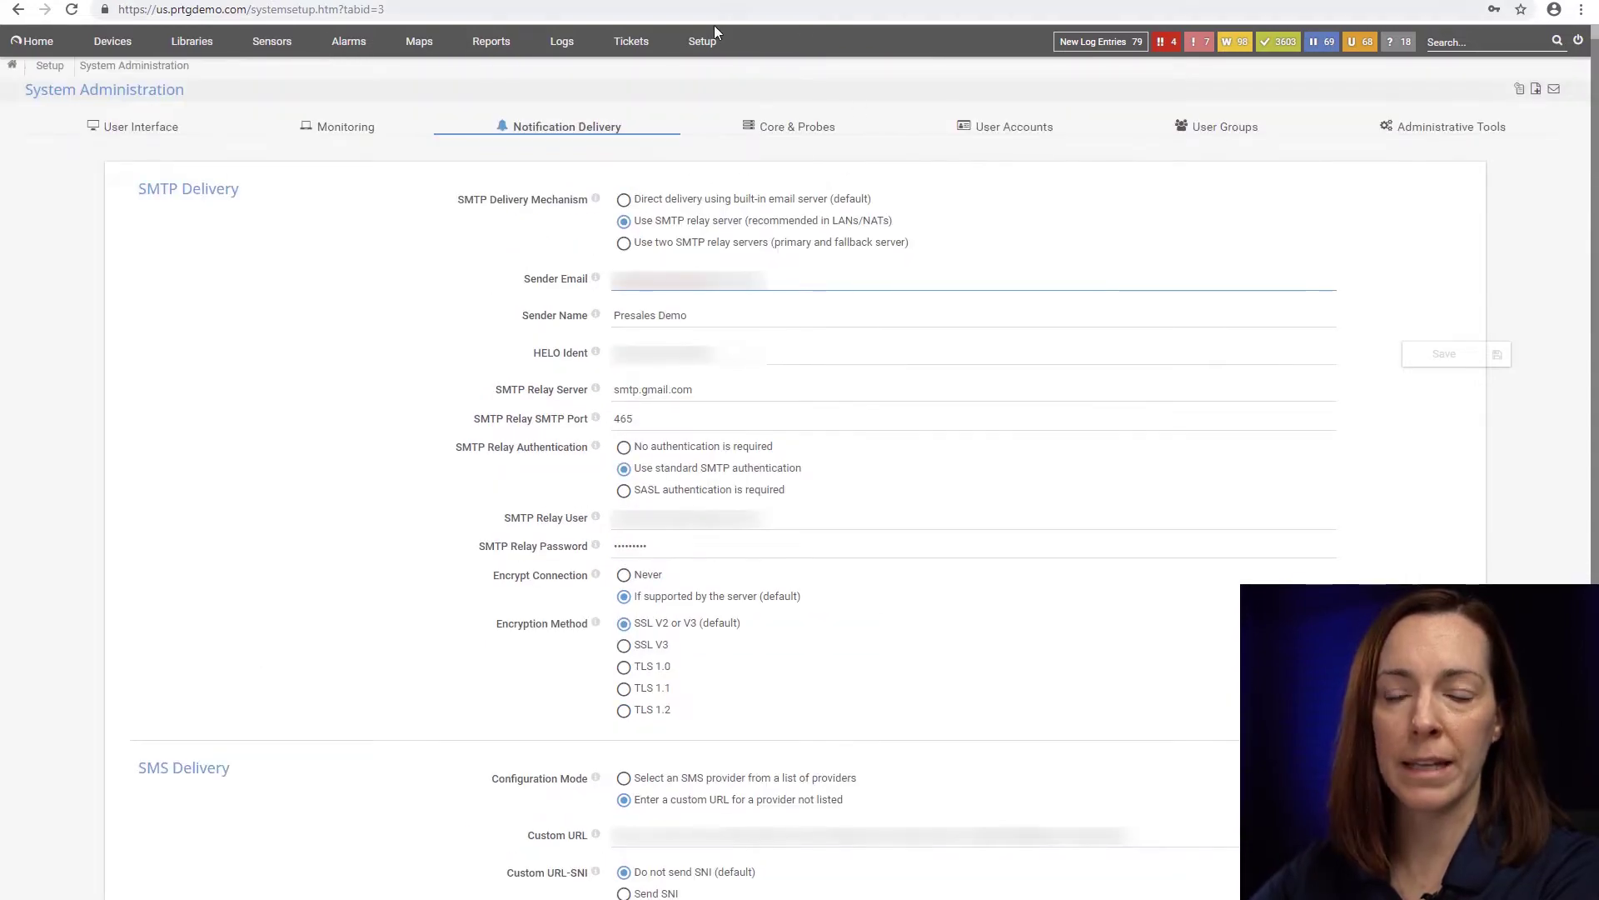
{"action": "left_click", "coordinate": [712, 42]}
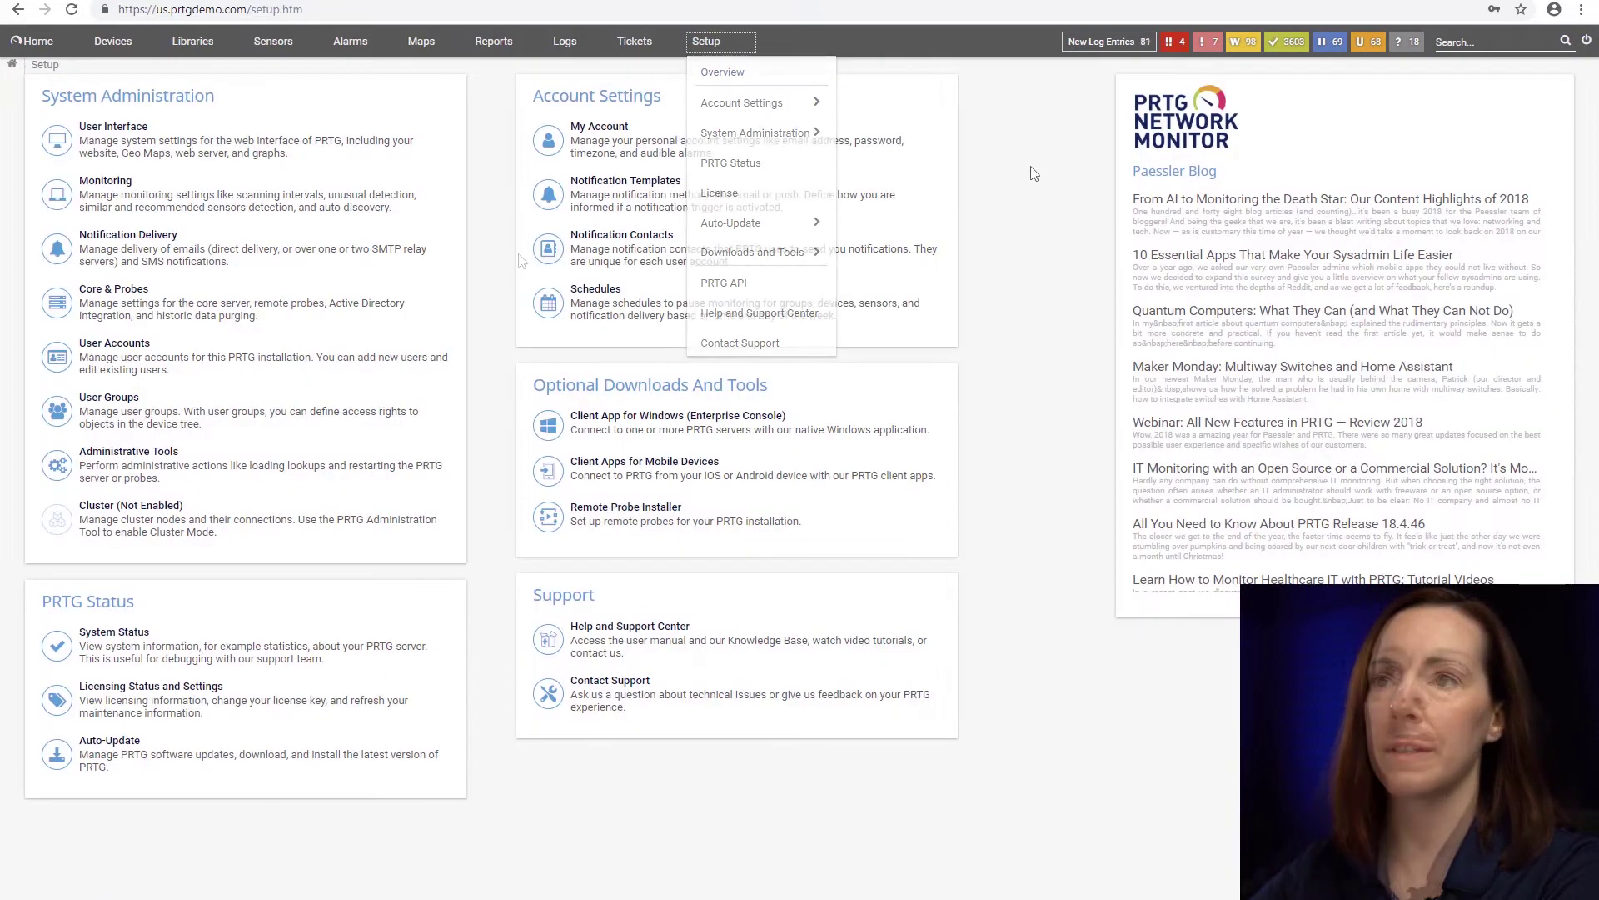
- Review the two notification contacts, then return to the Setup overview
{"action": "left_click", "coordinate": [614, 248]}
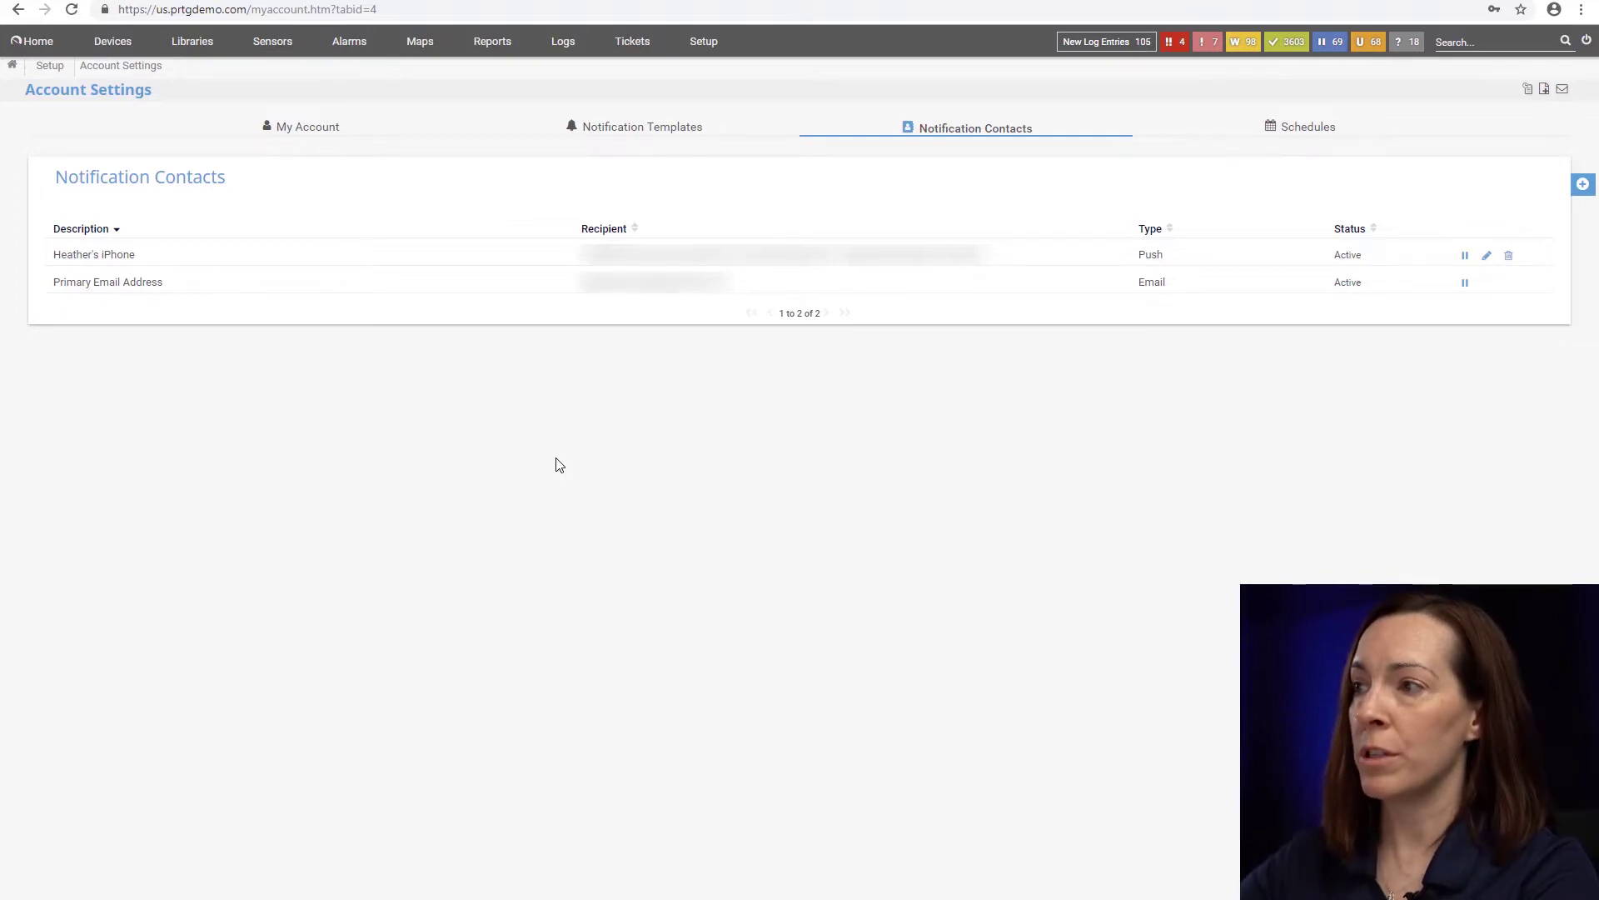
{"action": "left_click", "coordinate": [701, 45]}
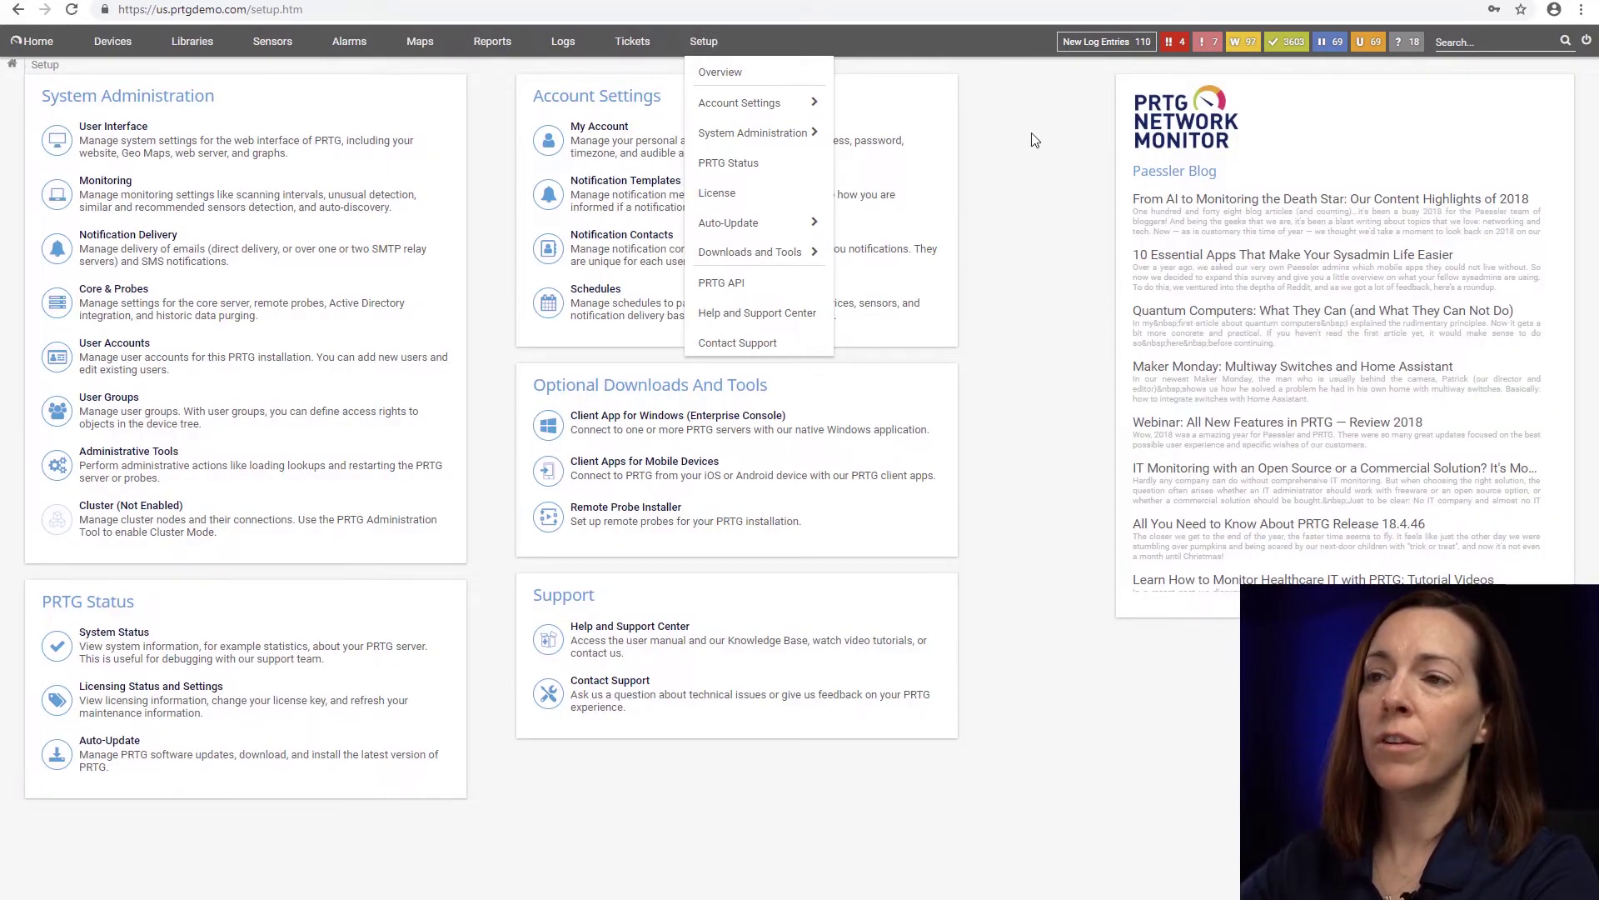
- From the Notification Templates list, start a new template with the default name Notification Template
{"action": "left_click", "coordinate": [641, 187]}
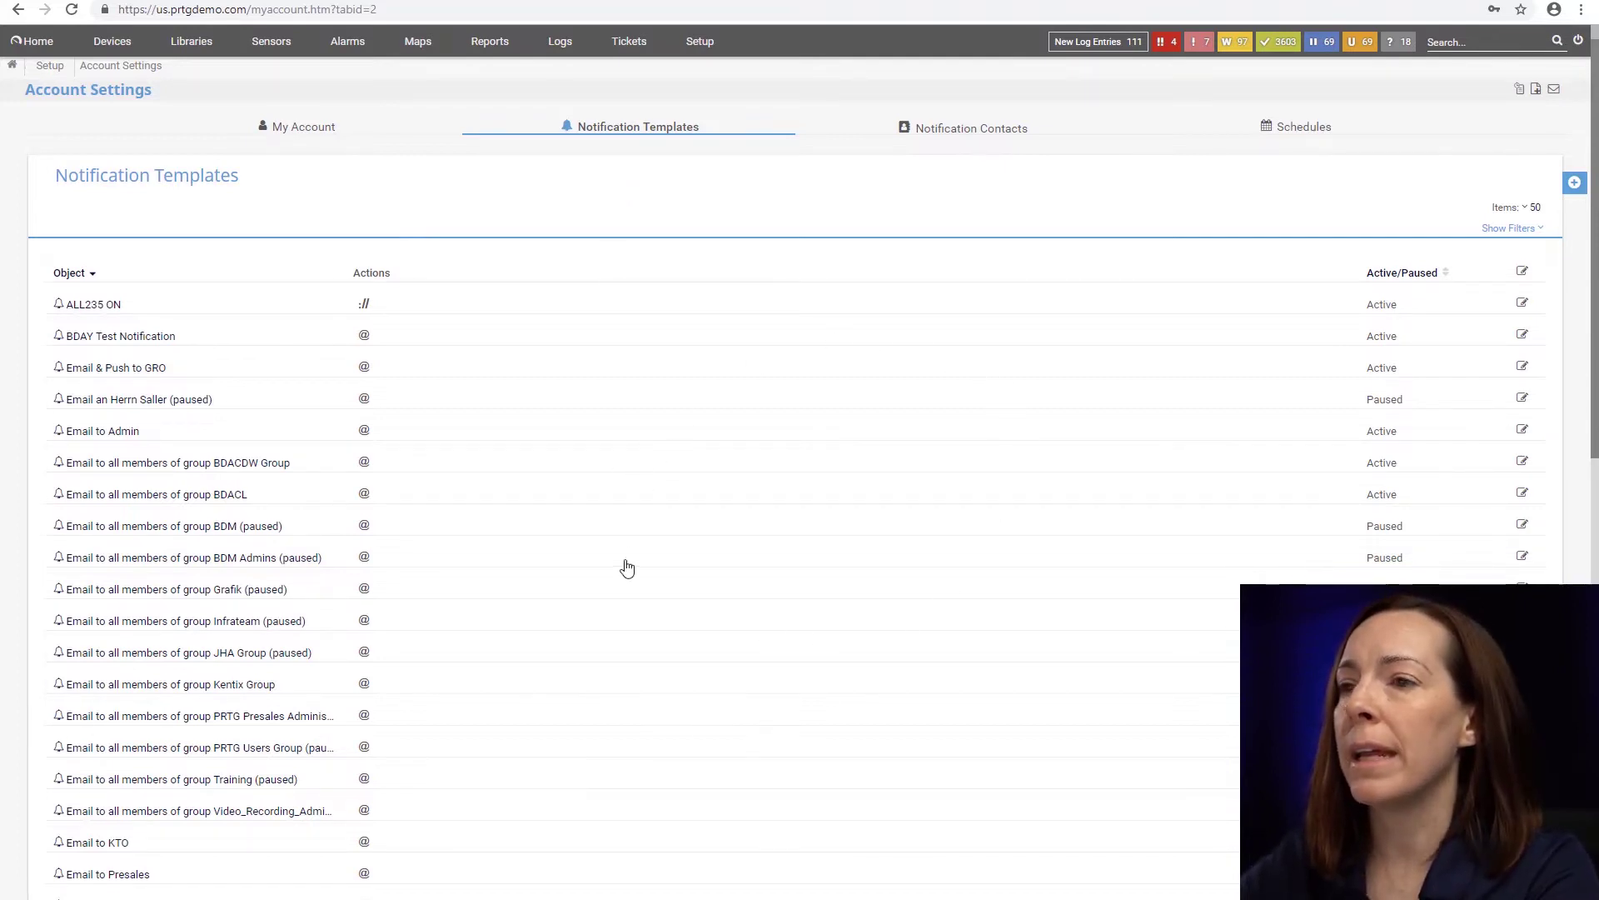
{"action": "left_click", "coordinate": [1577, 184]}
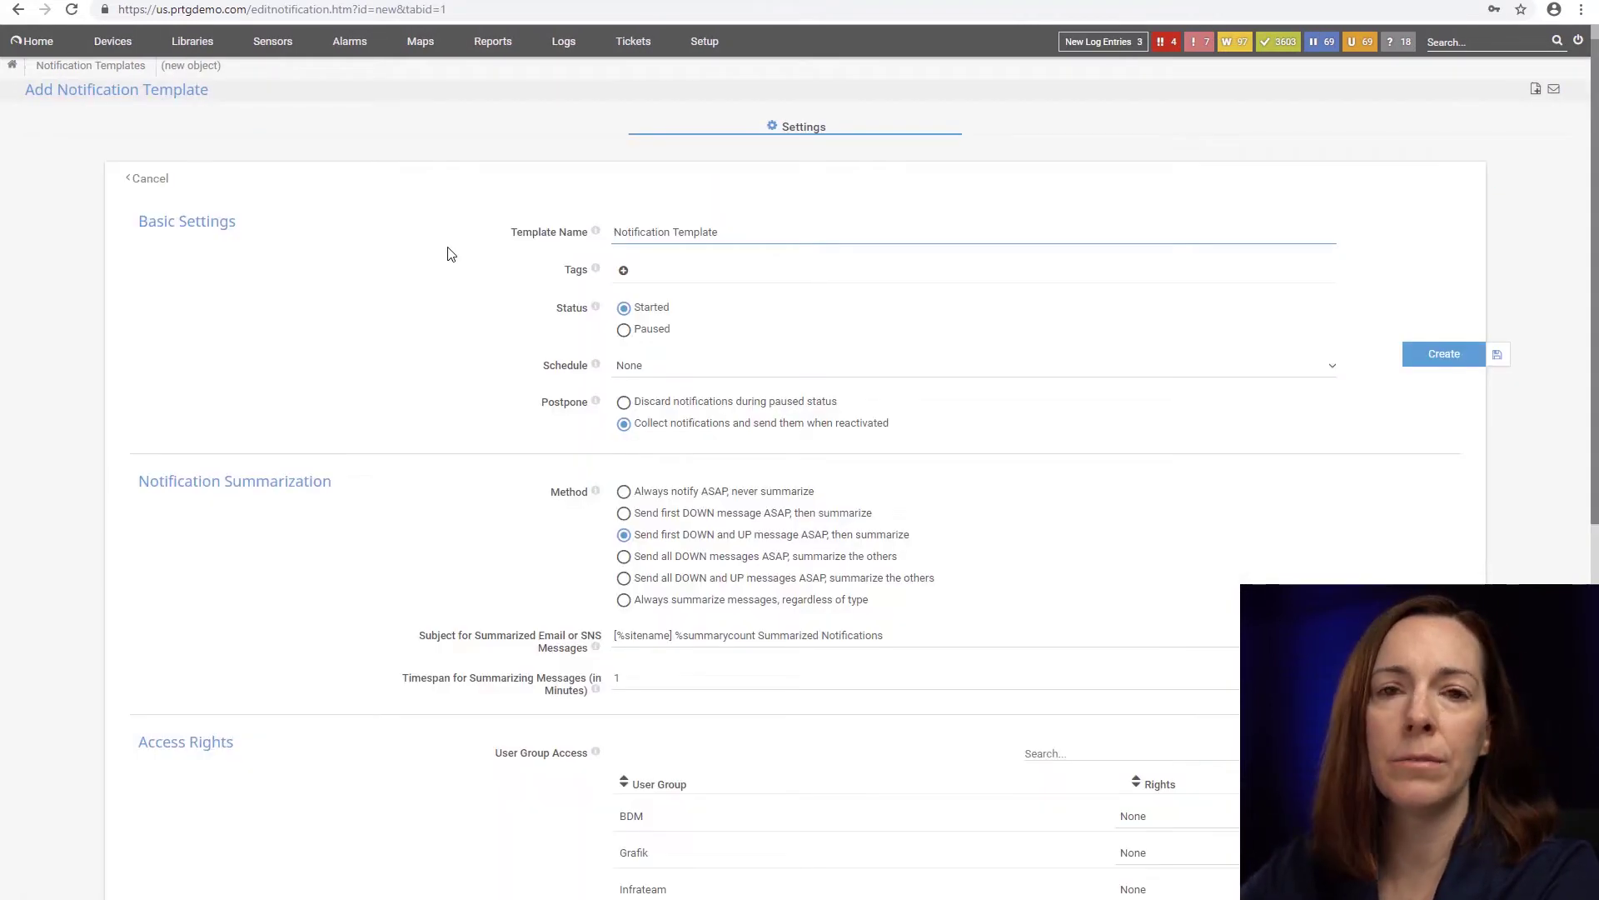
{"action": "left_click_drag", "start_coordinate": [750, 230], "coordinate": [574, 219]}
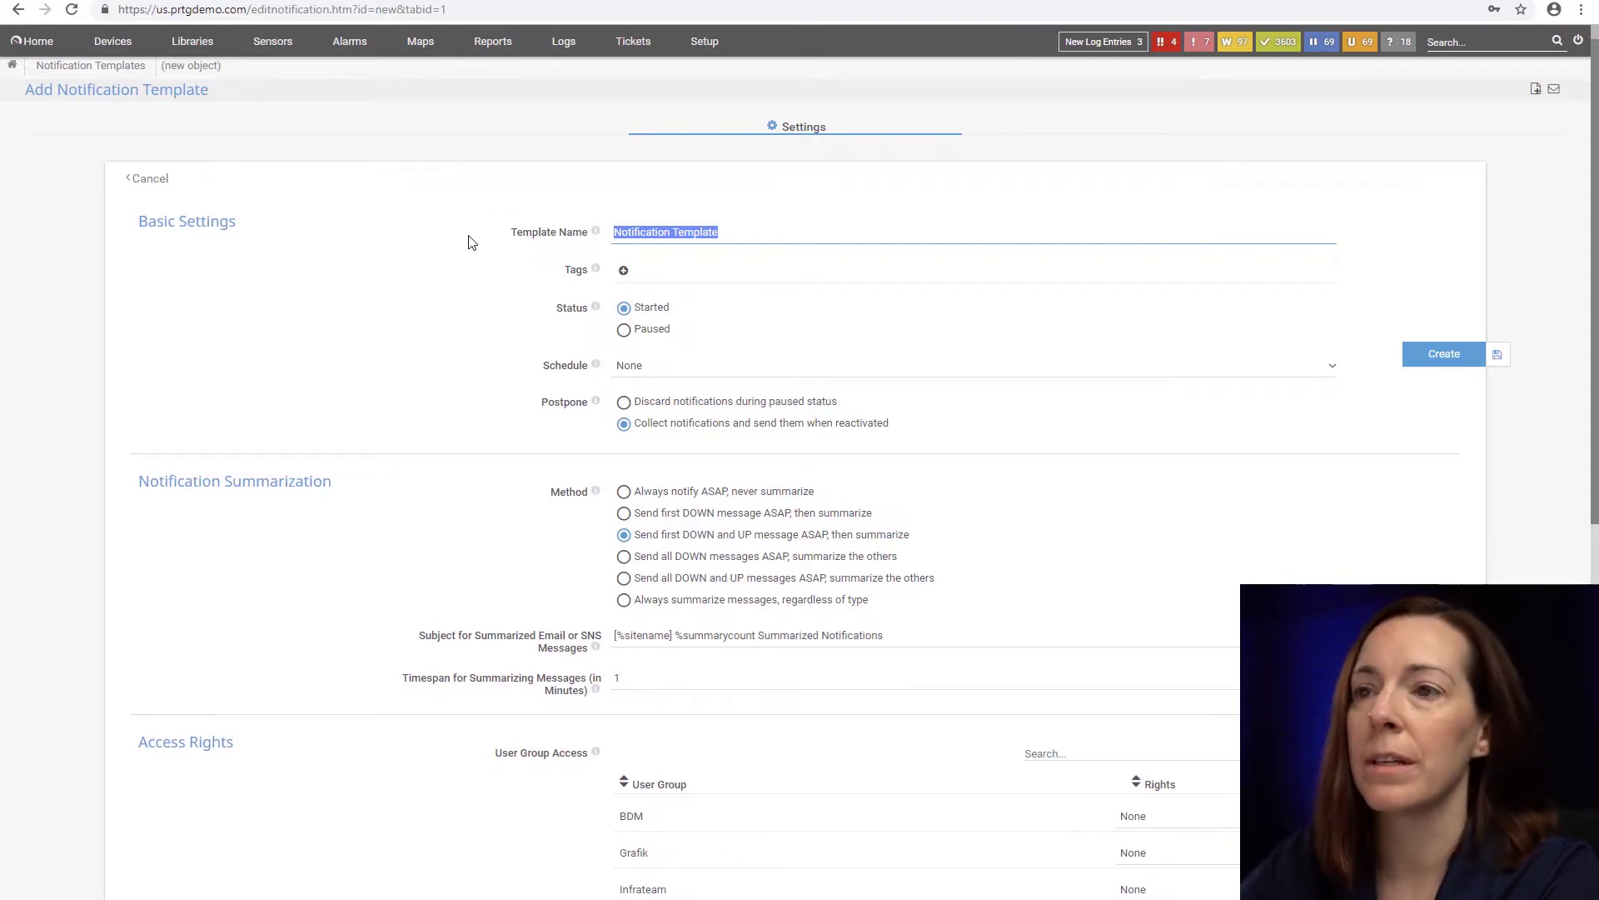
{"action": "scroll", "coordinate": [461, 230], "scroll_direction": "down", "scroll_amount": 1}
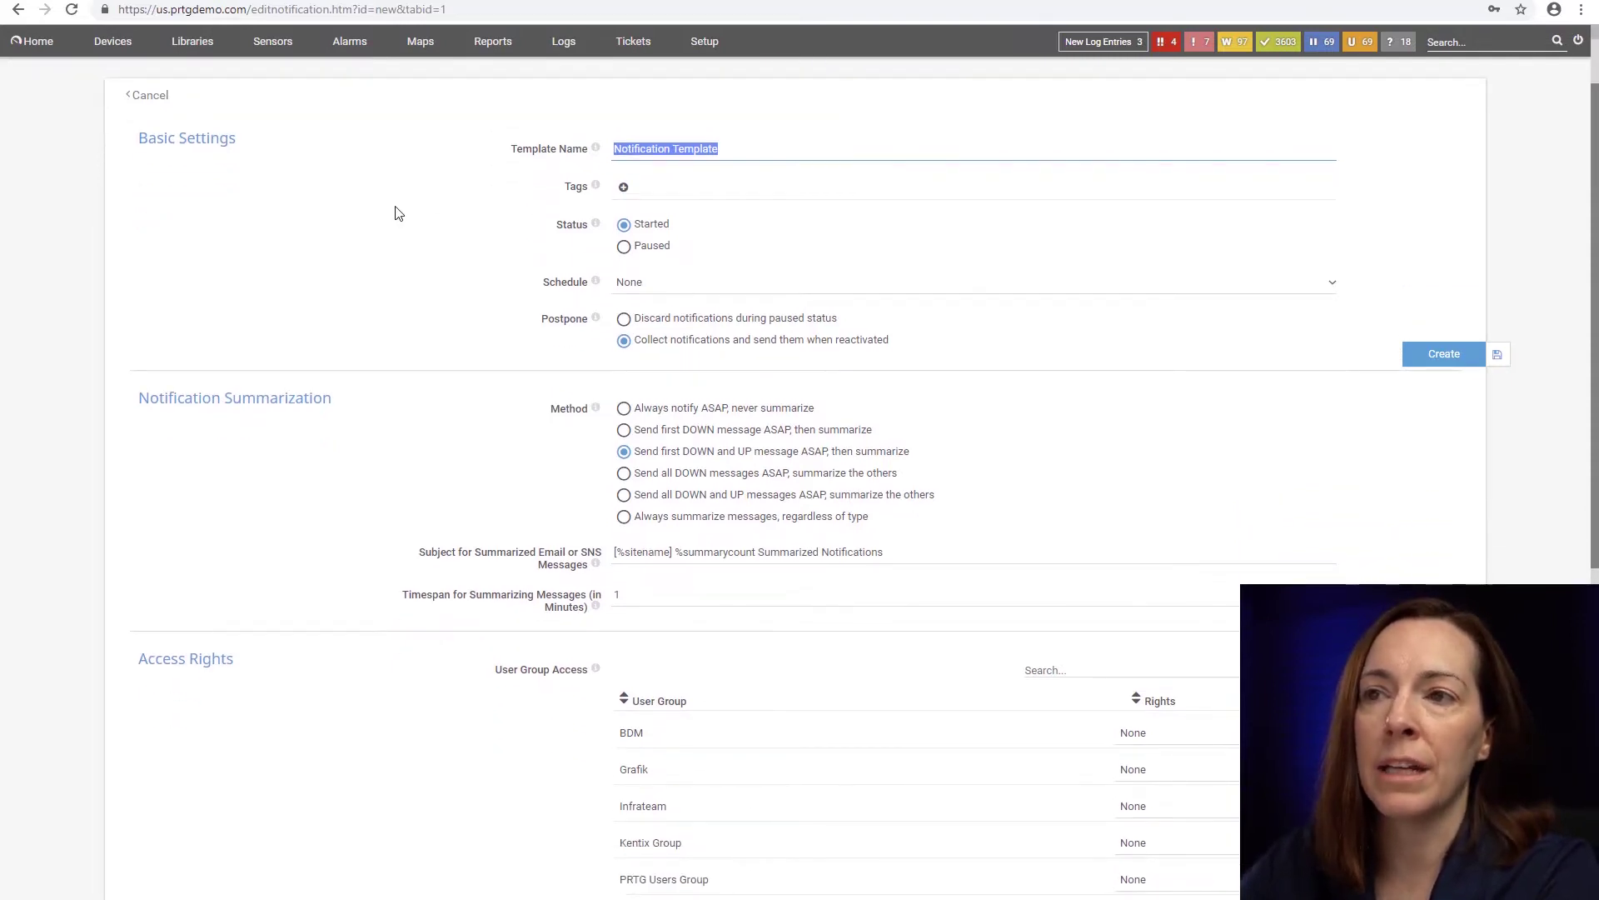
{"action": "left_click", "coordinate": [651, 288]}
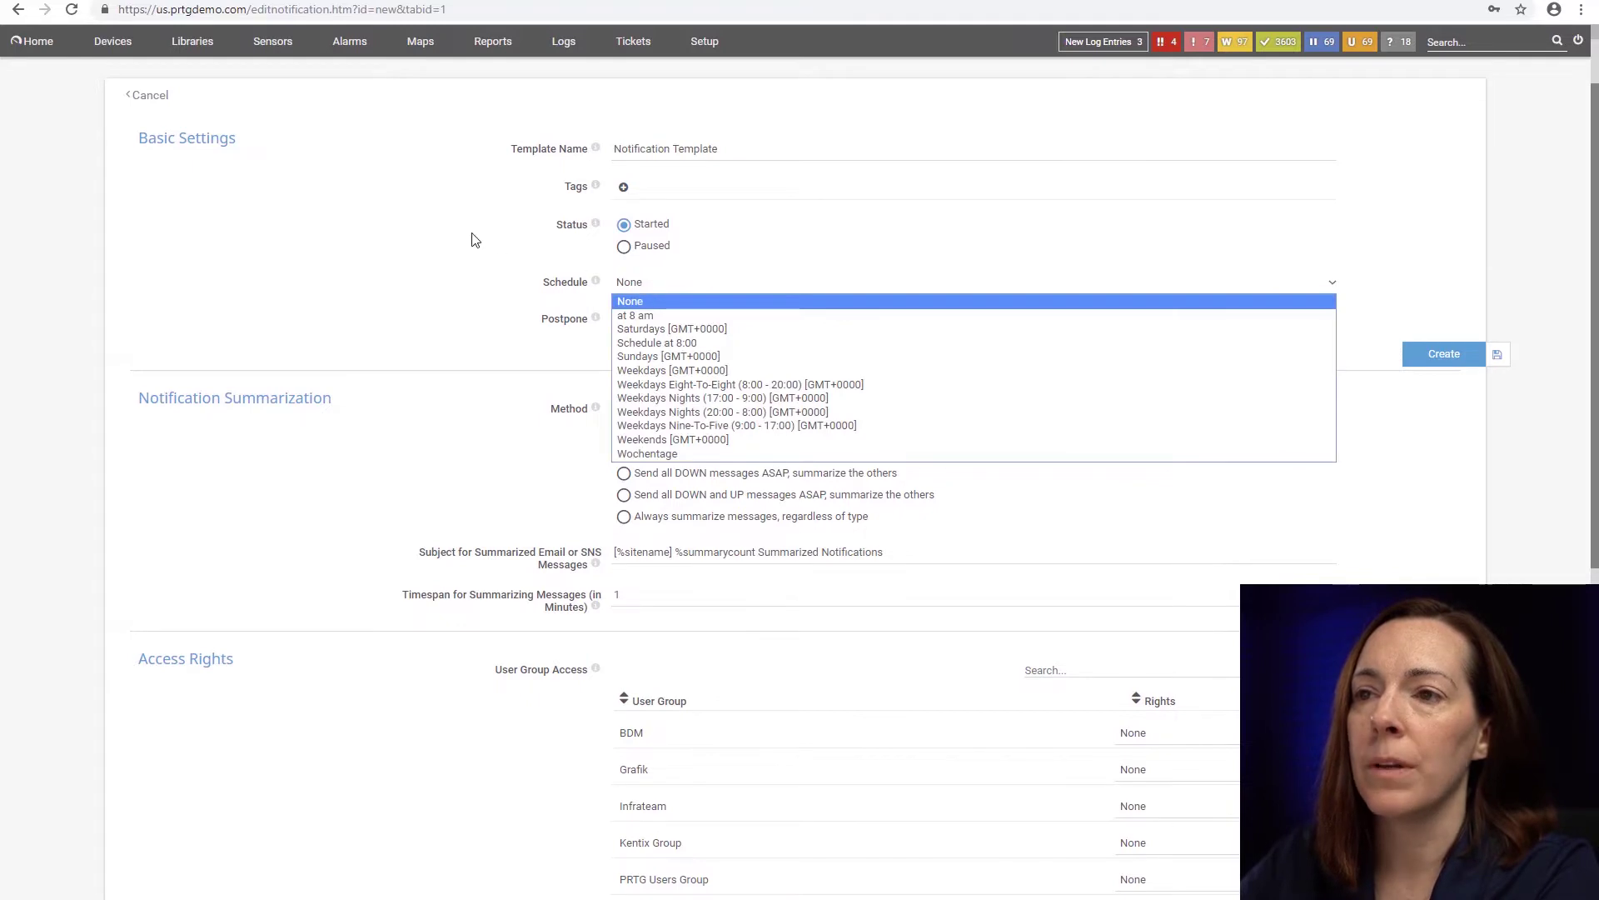
{"action": "left_click", "coordinate": [447, 230]}
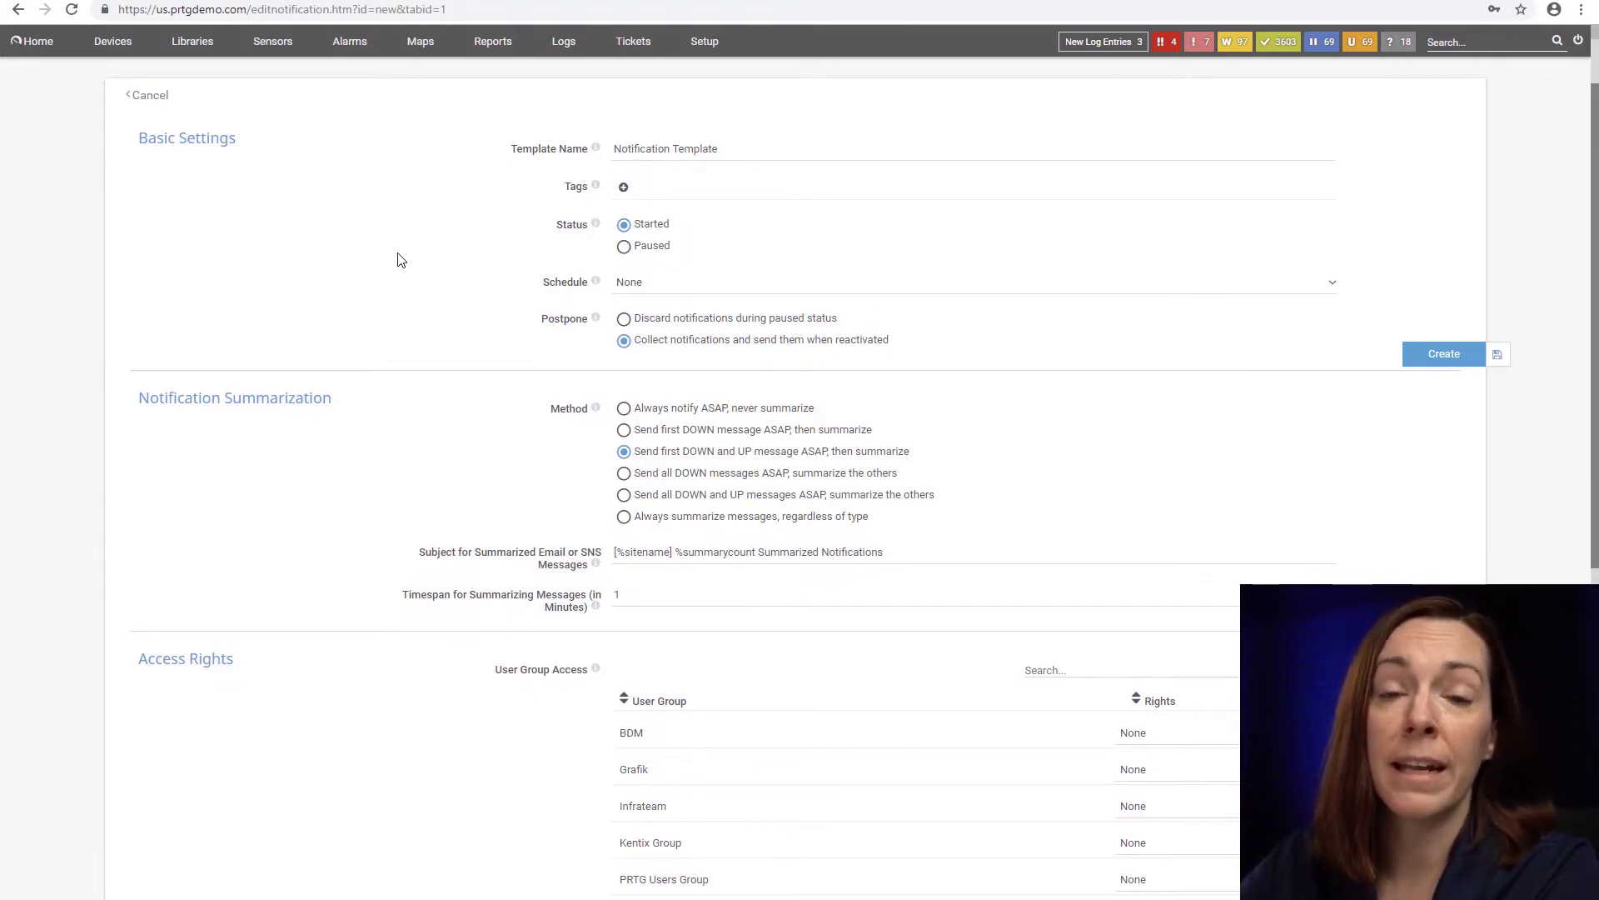
{"action": "scroll", "coordinate": [397, 255], "scroll_direction": "down", "scroll_amount": 2}
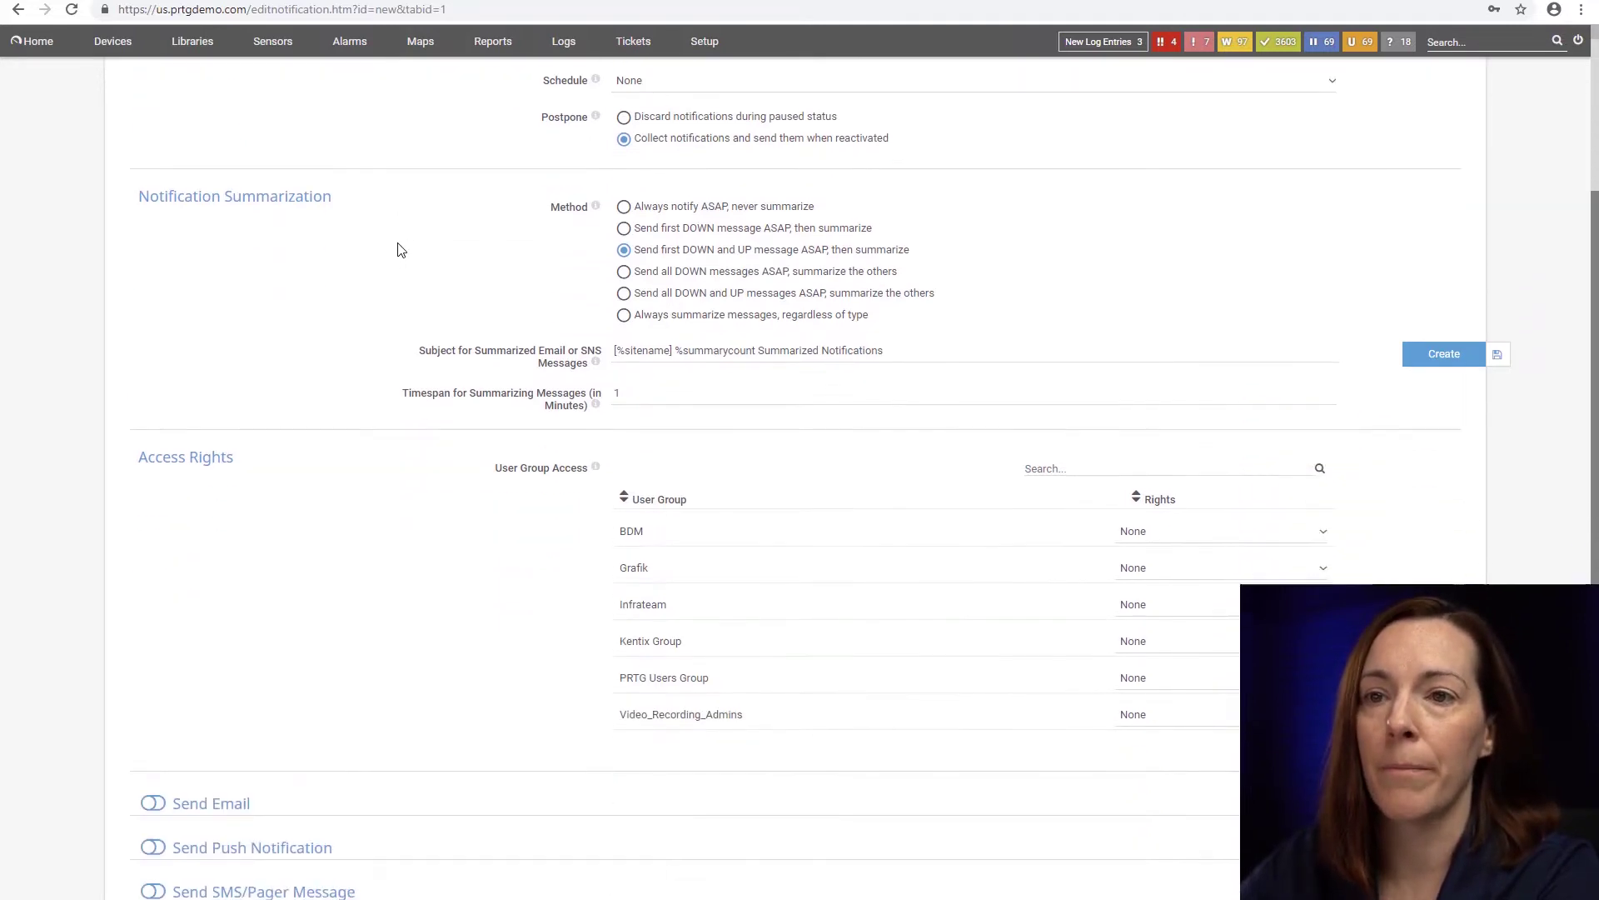
{"action": "scroll", "coordinate": [397, 251], "scroll_direction": "down", "scroll_amount": 1}
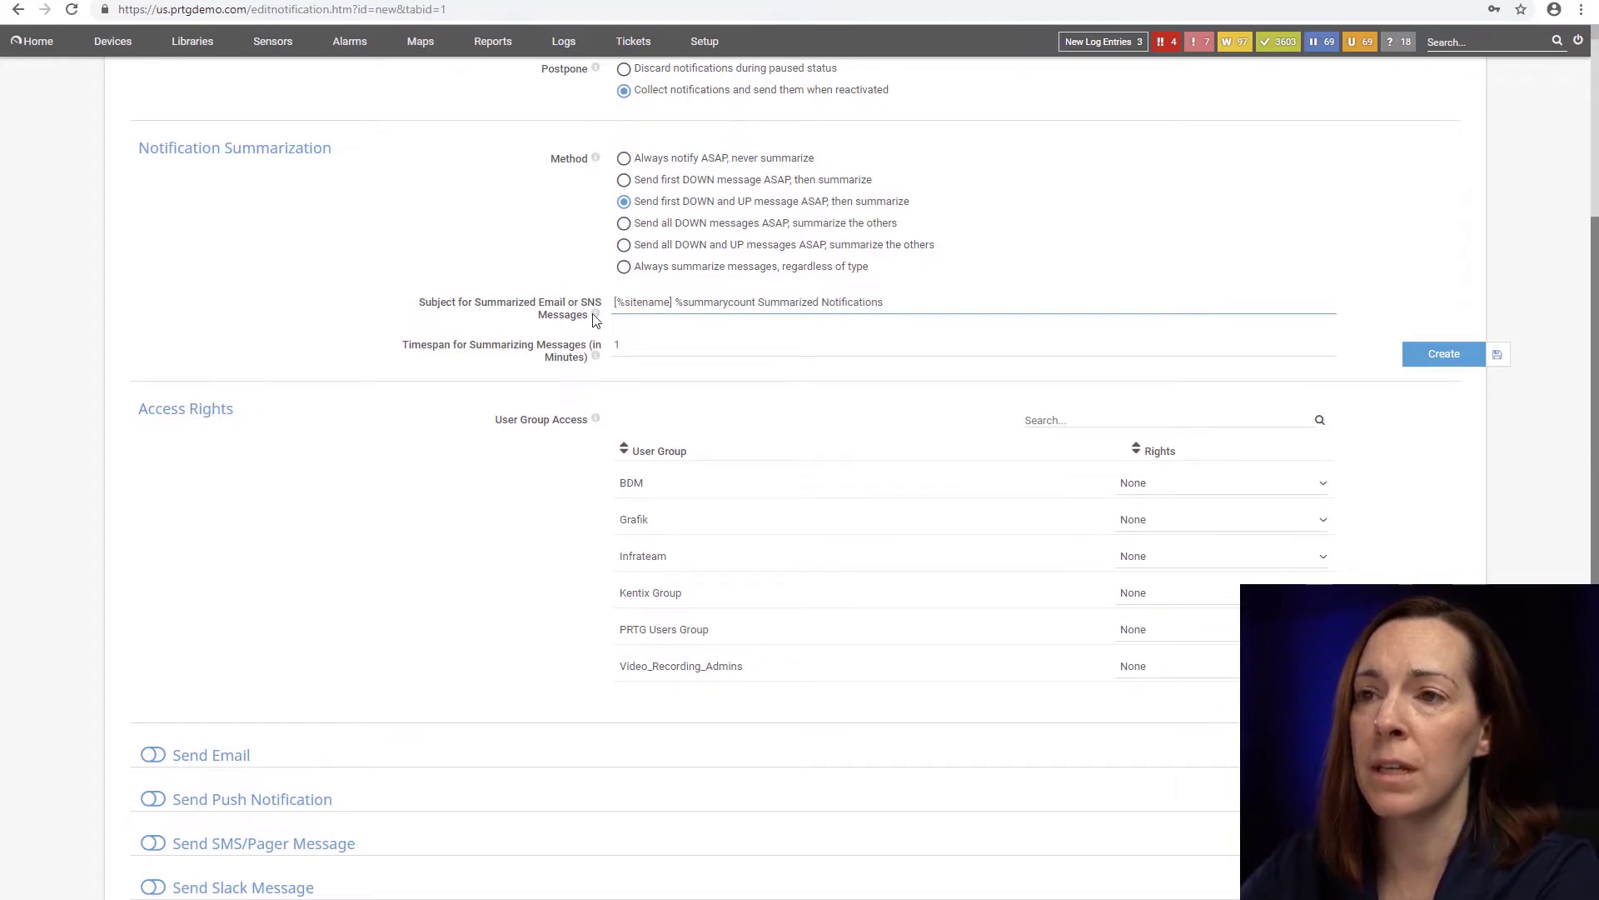
{"action": "scroll", "coordinate": [342, 464], "scroll_direction": "down", "scroll_amount": 2}
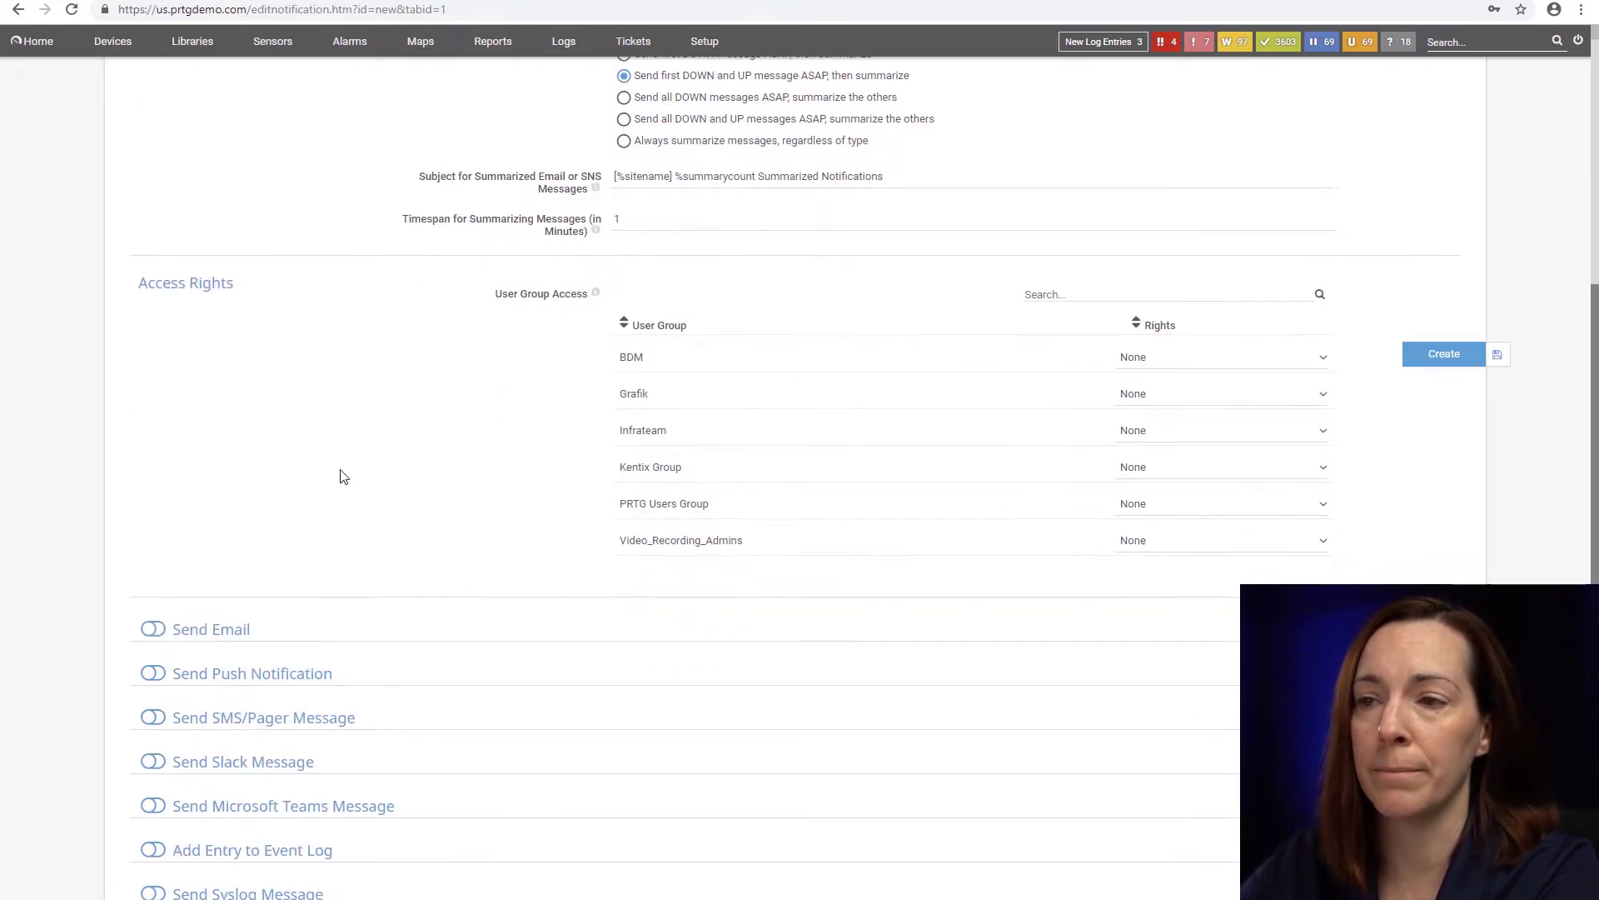
{"action": "scroll", "coordinate": [342, 465], "scroll_direction": "up", "scroll_amount": 1}
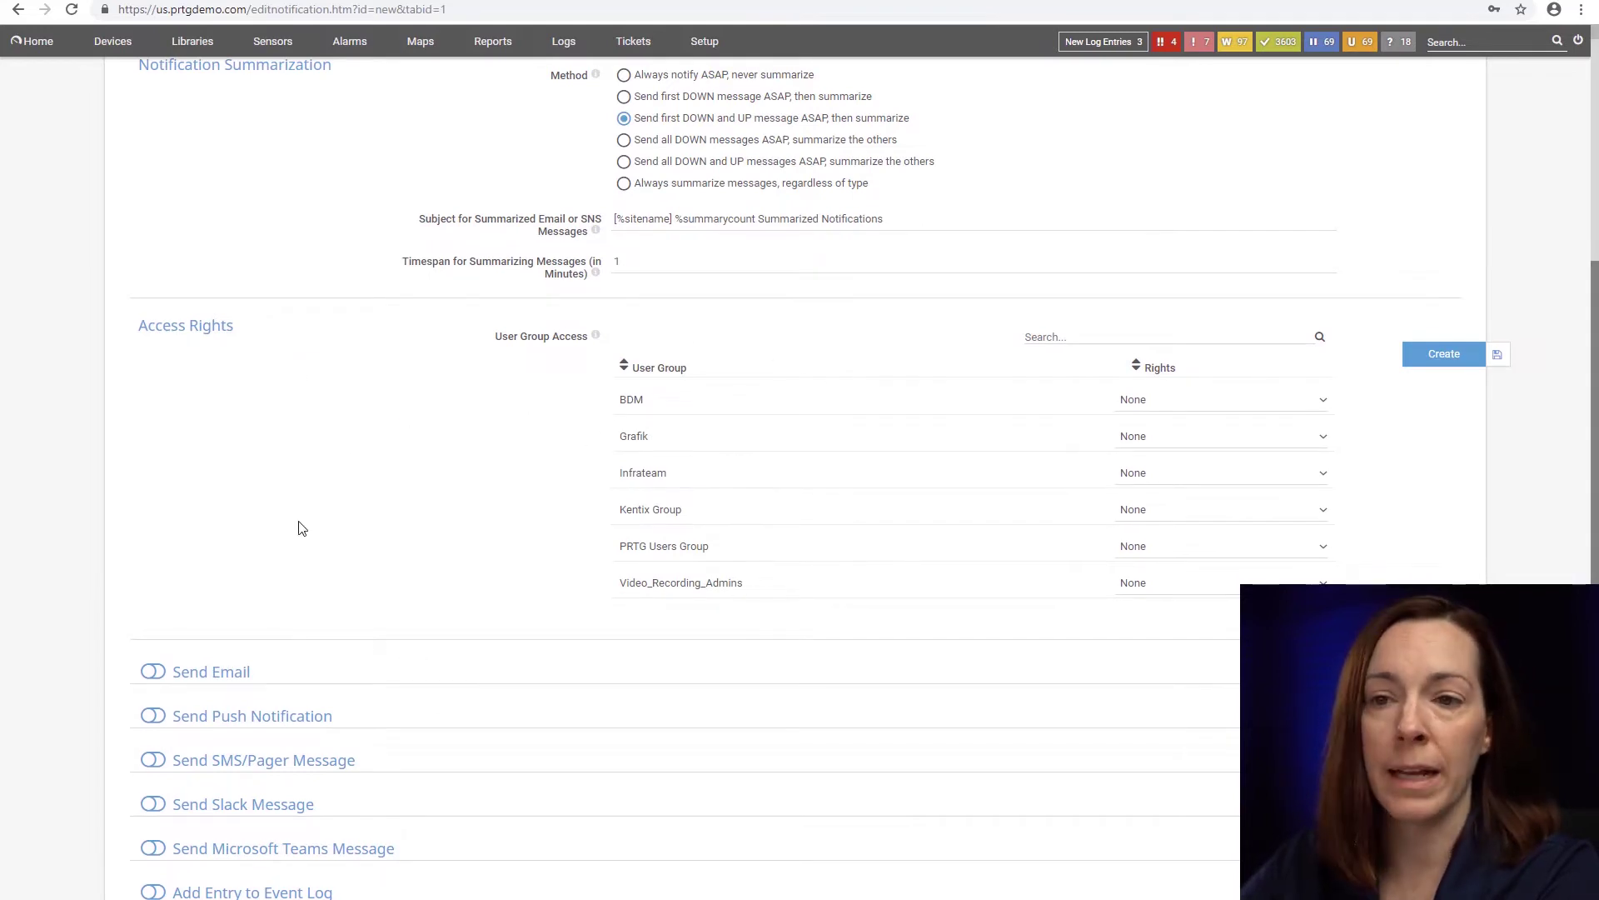
{"action": "scroll", "coordinate": [300, 507], "scroll_direction": "down", "scroll_amount": 3}
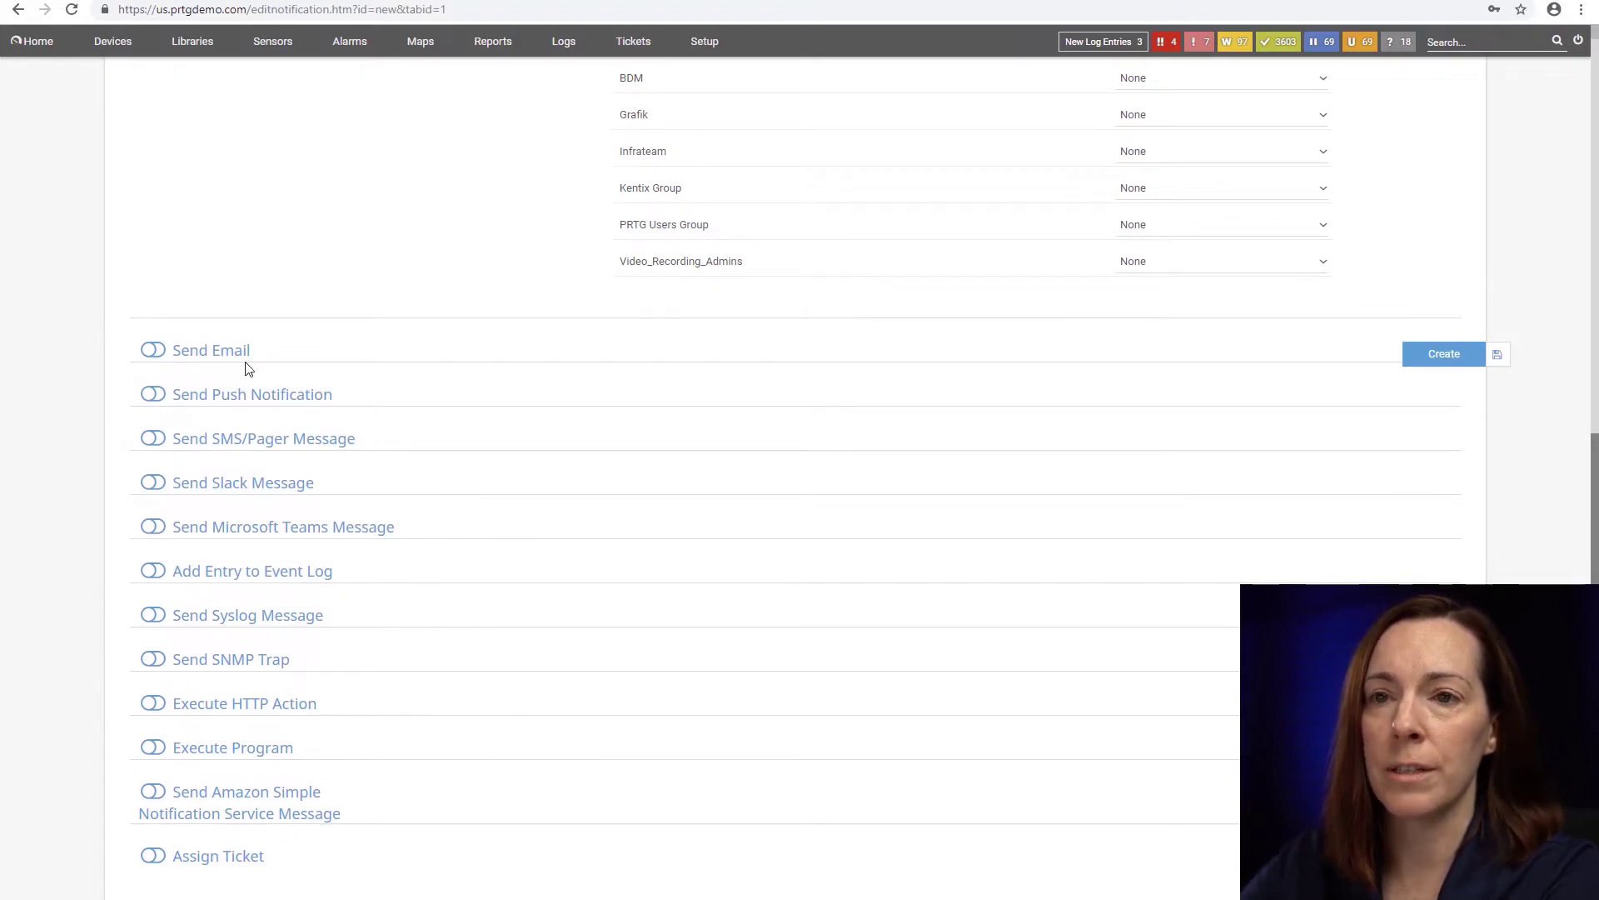
{"action": "left_click", "coordinate": [149, 351]}
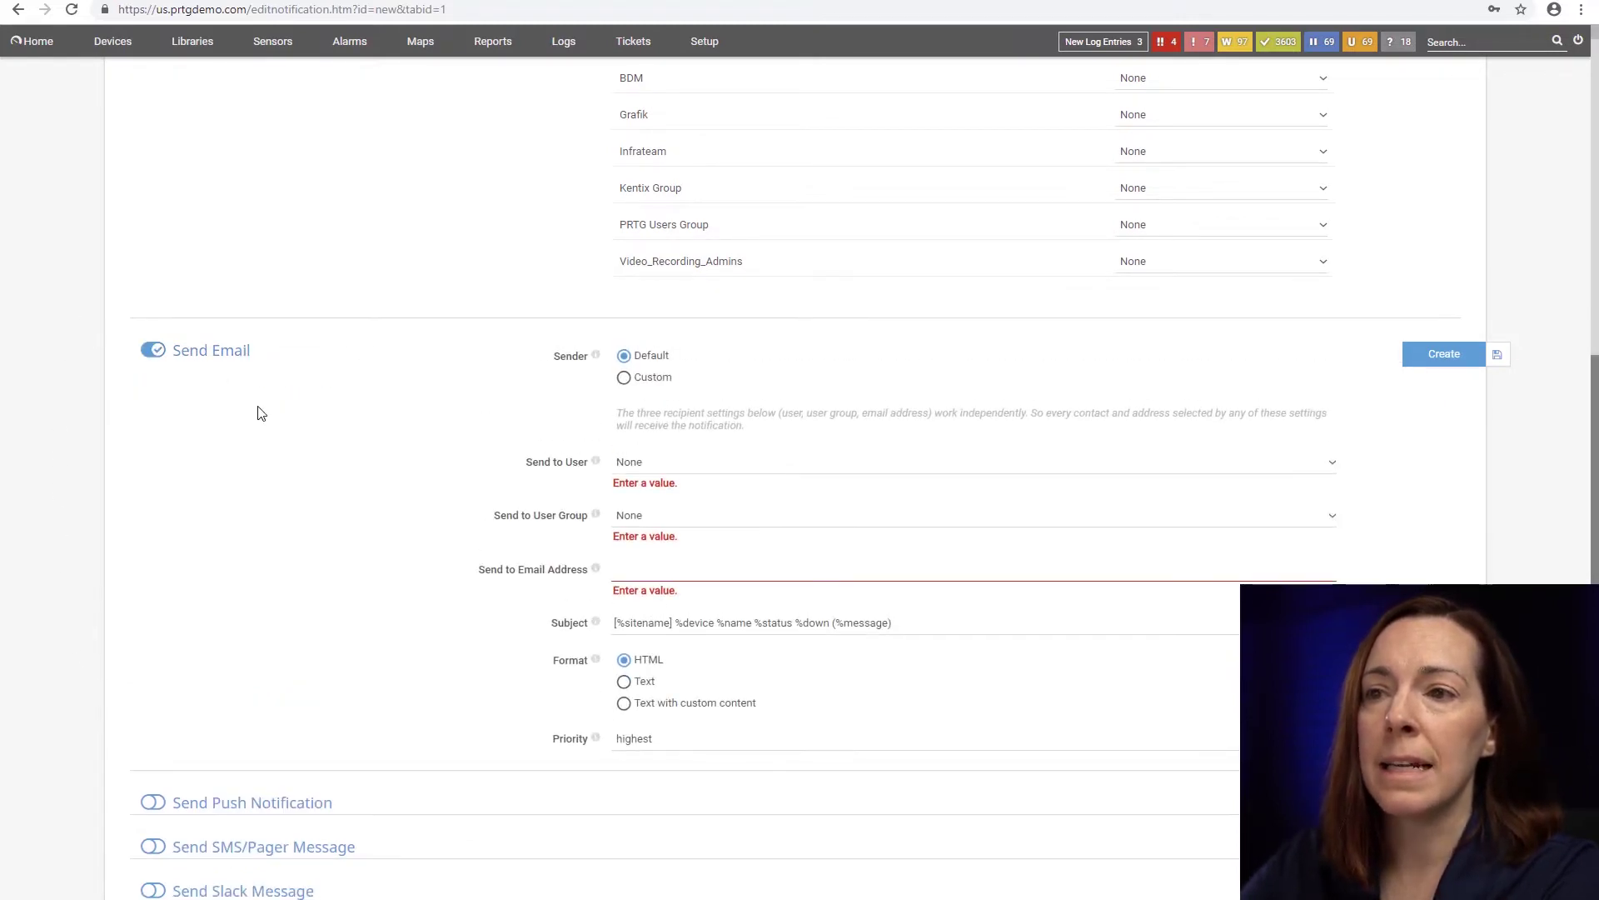
{"action": "left_click", "coordinate": [634, 465]}
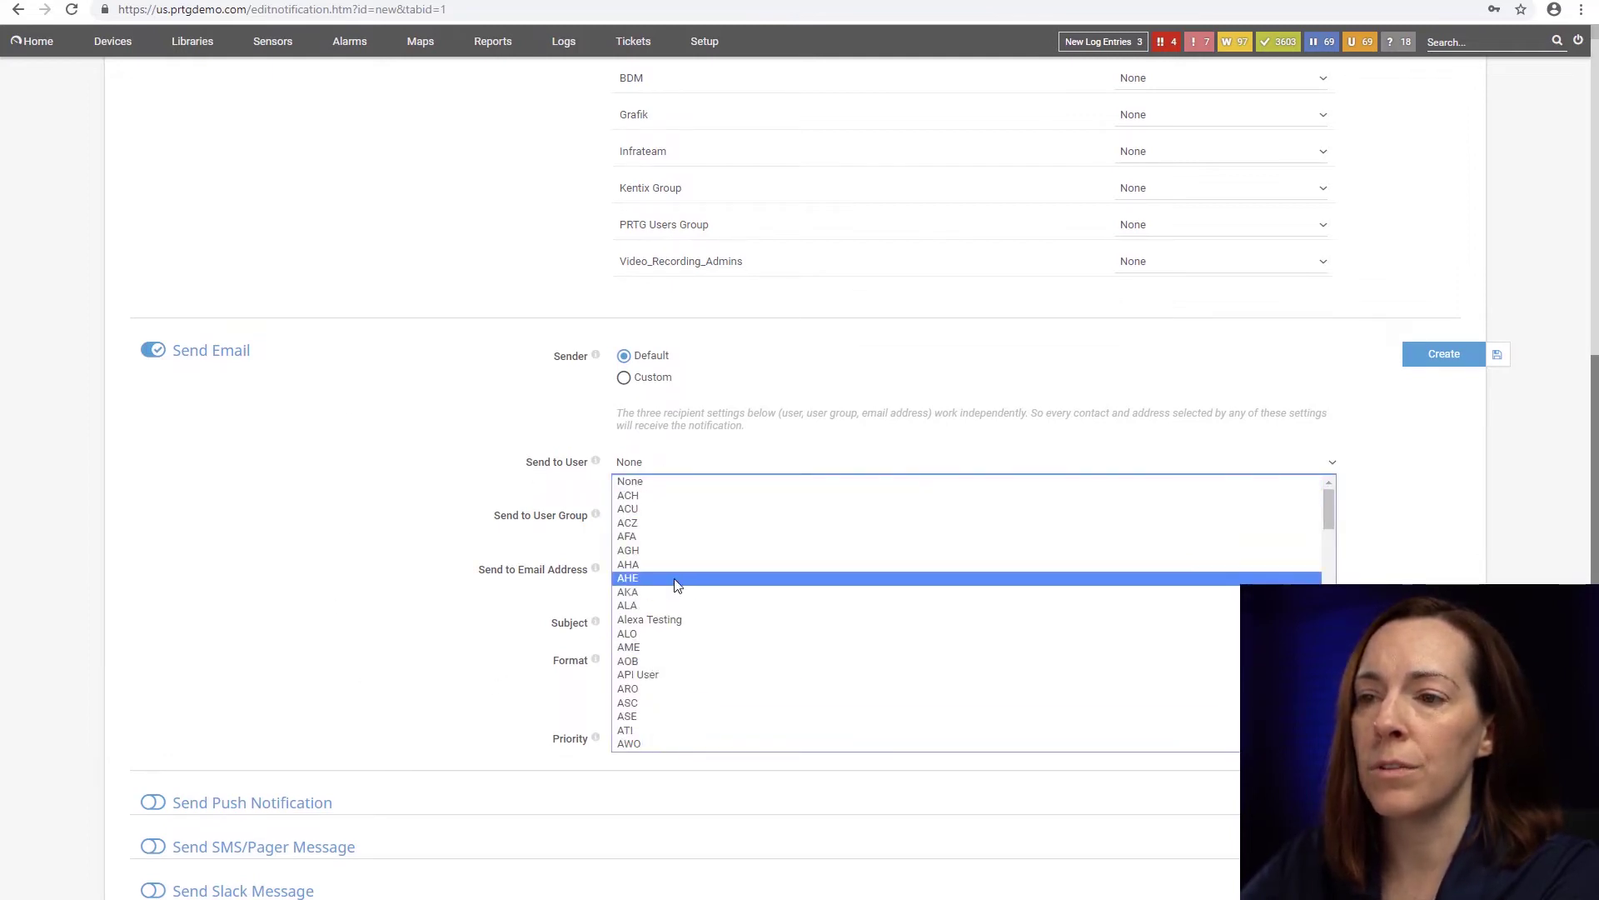
{"action": "left_click", "coordinate": [351, 409]}
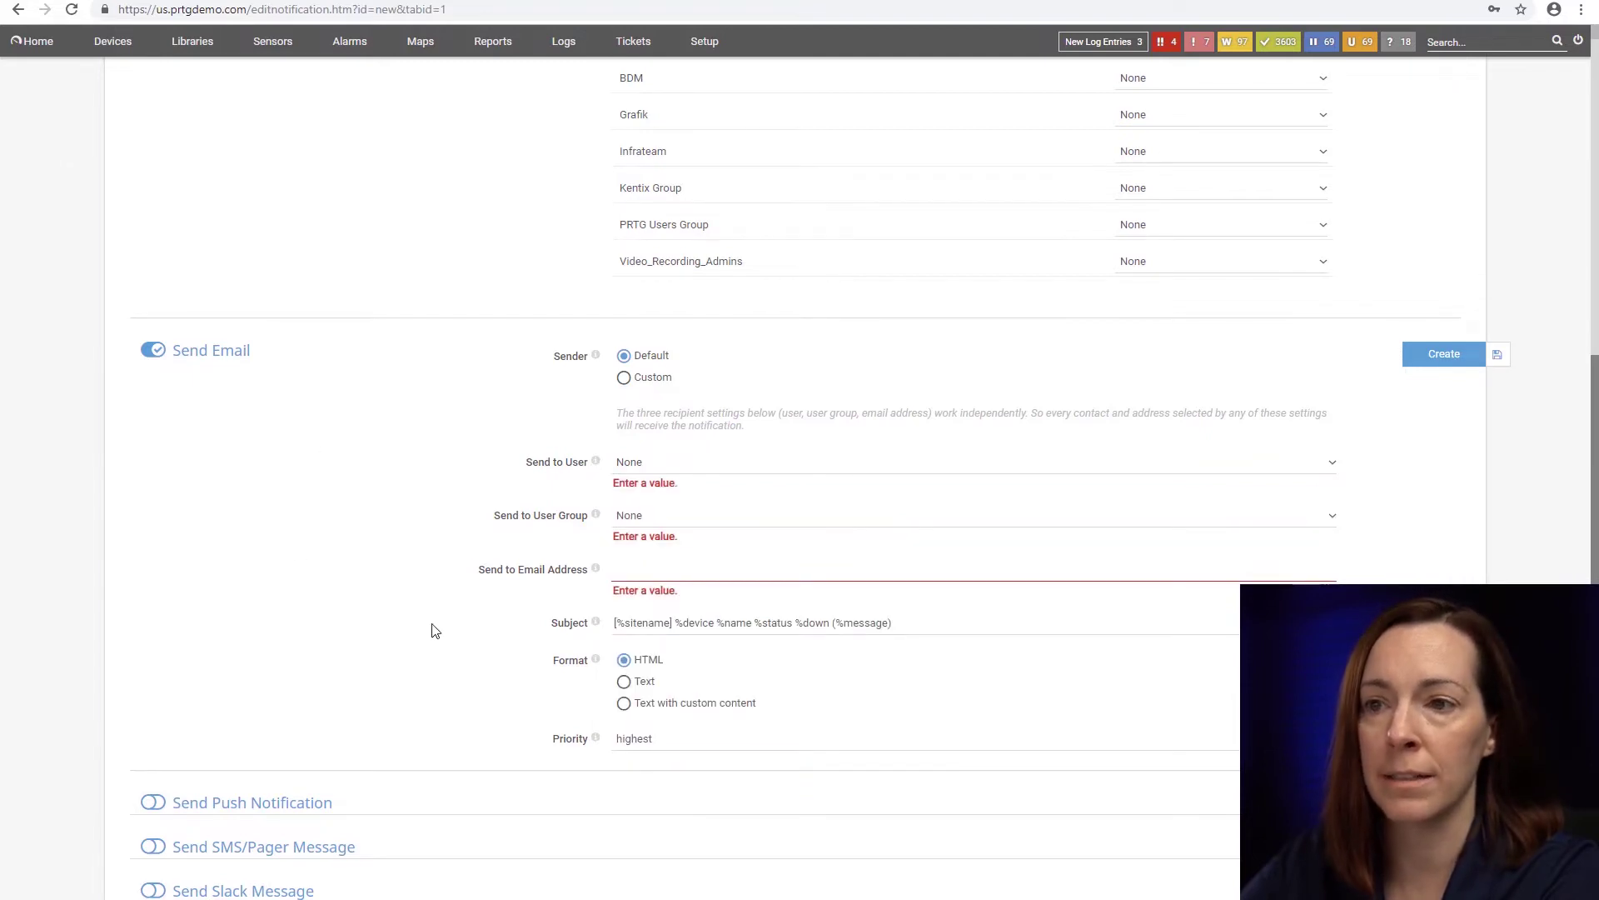
{"action": "left_click", "coordinate": [628, 564]}
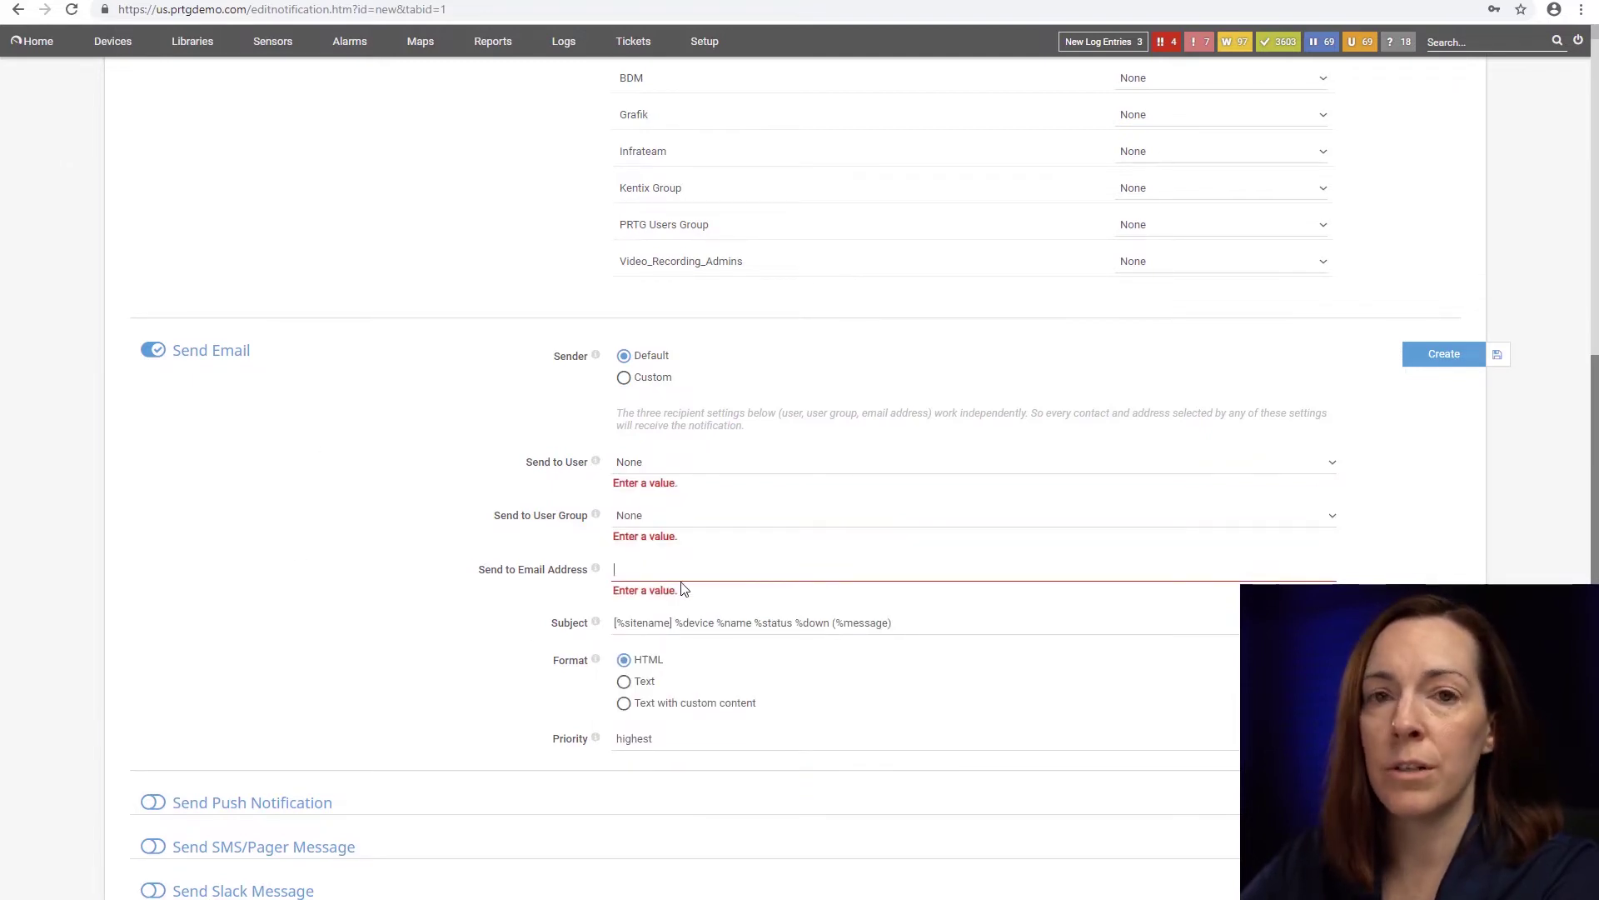
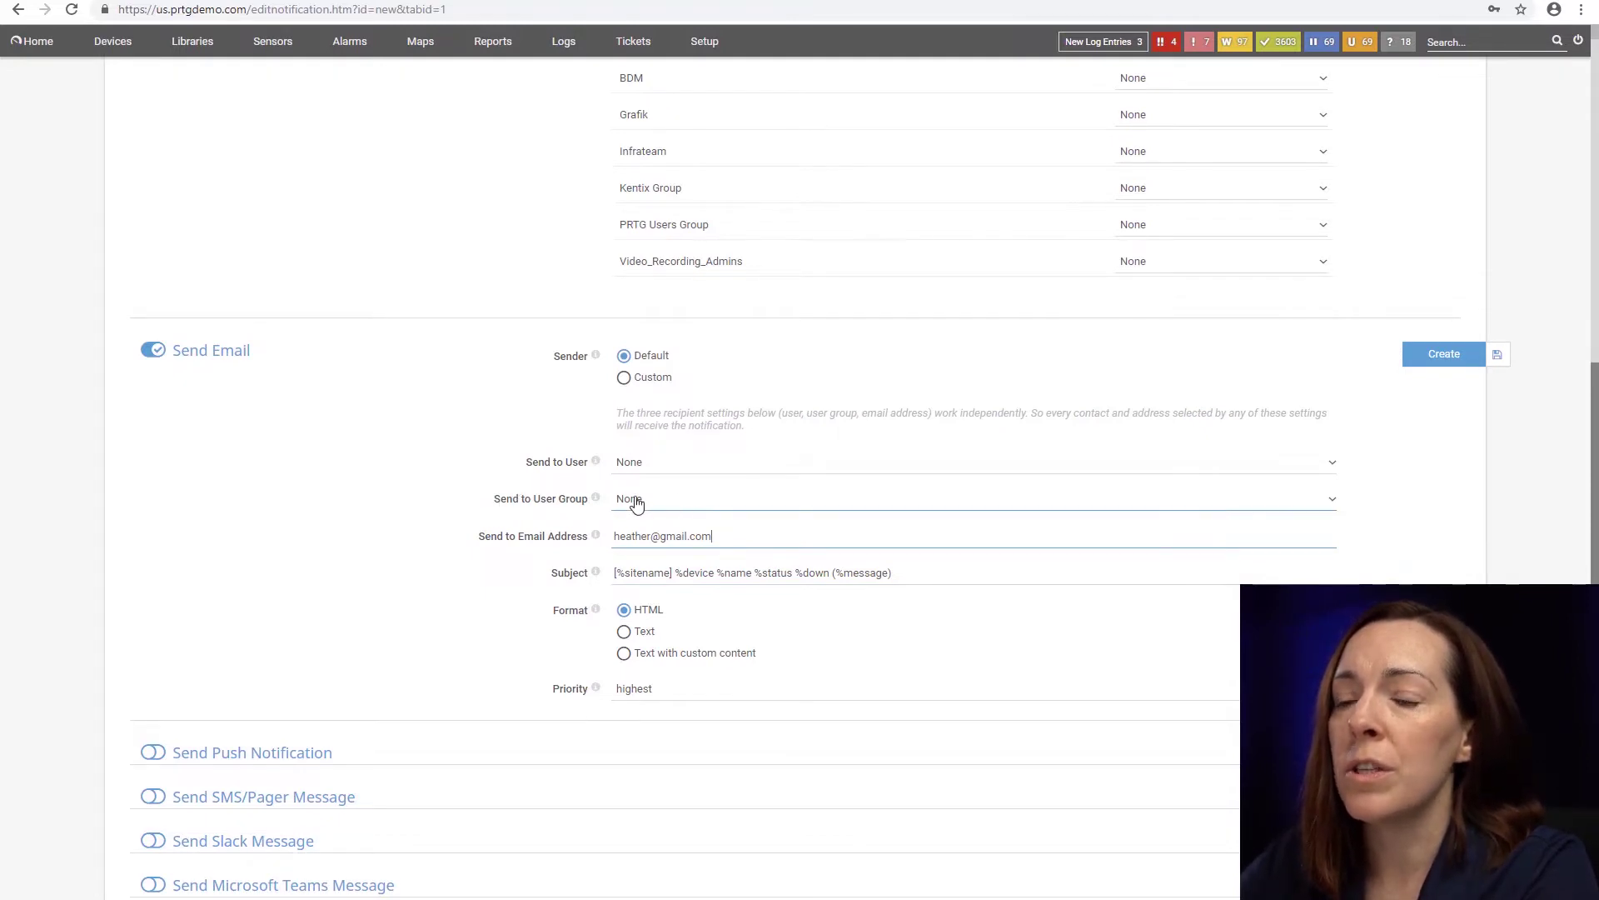
{"action": "left_click", "coordinate": [680, 500]}
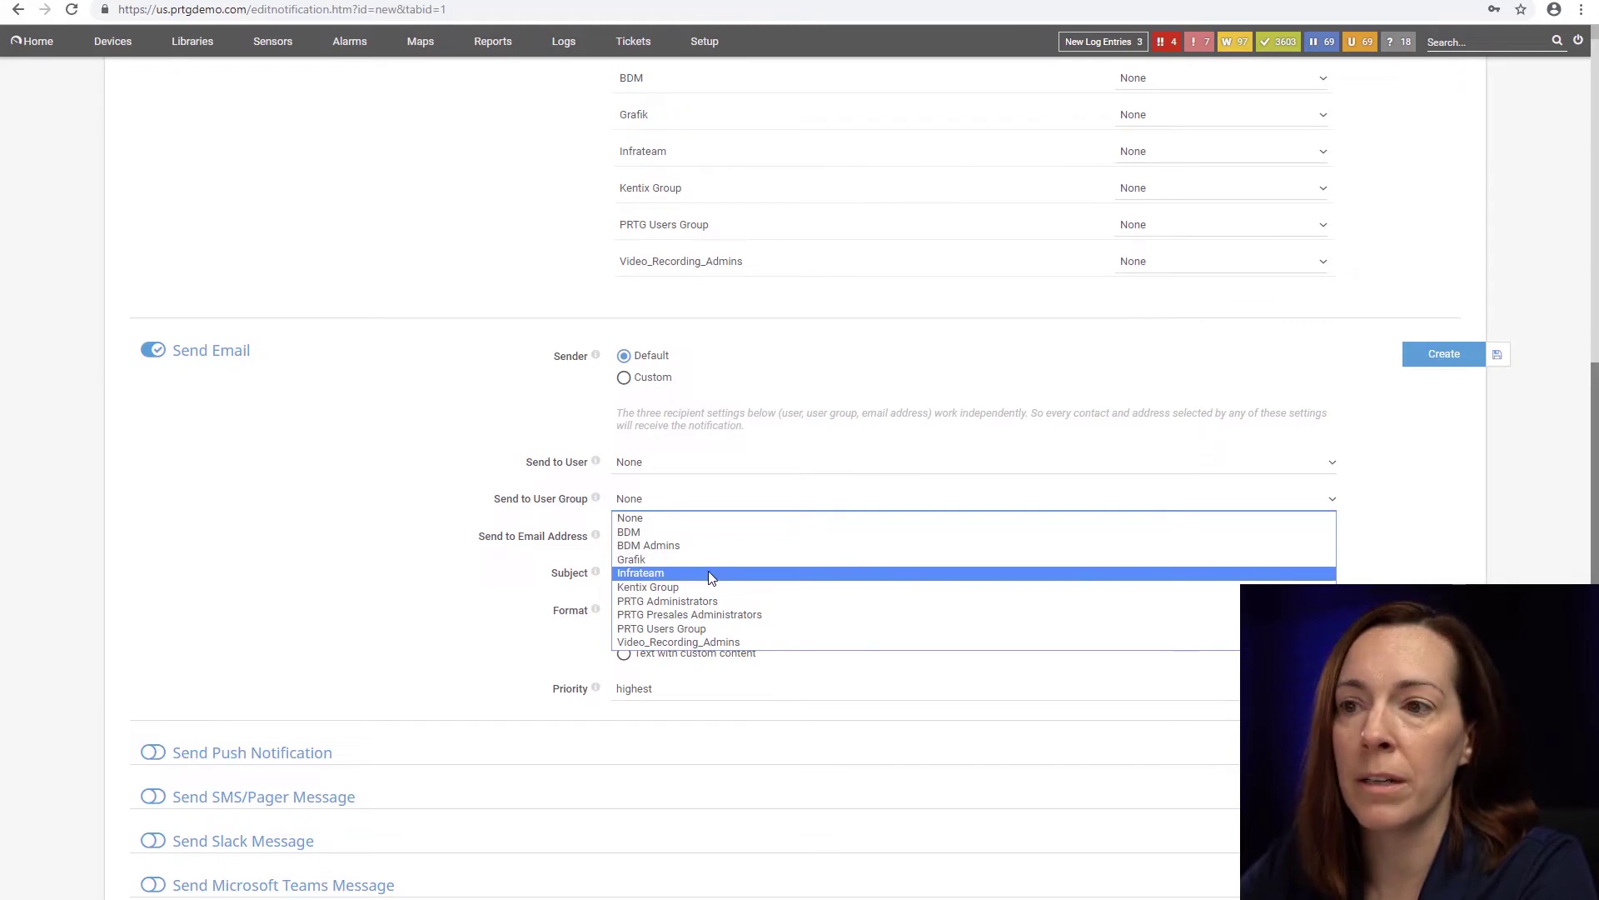
{"action": "left_click", "coordinate": [349, 473]}
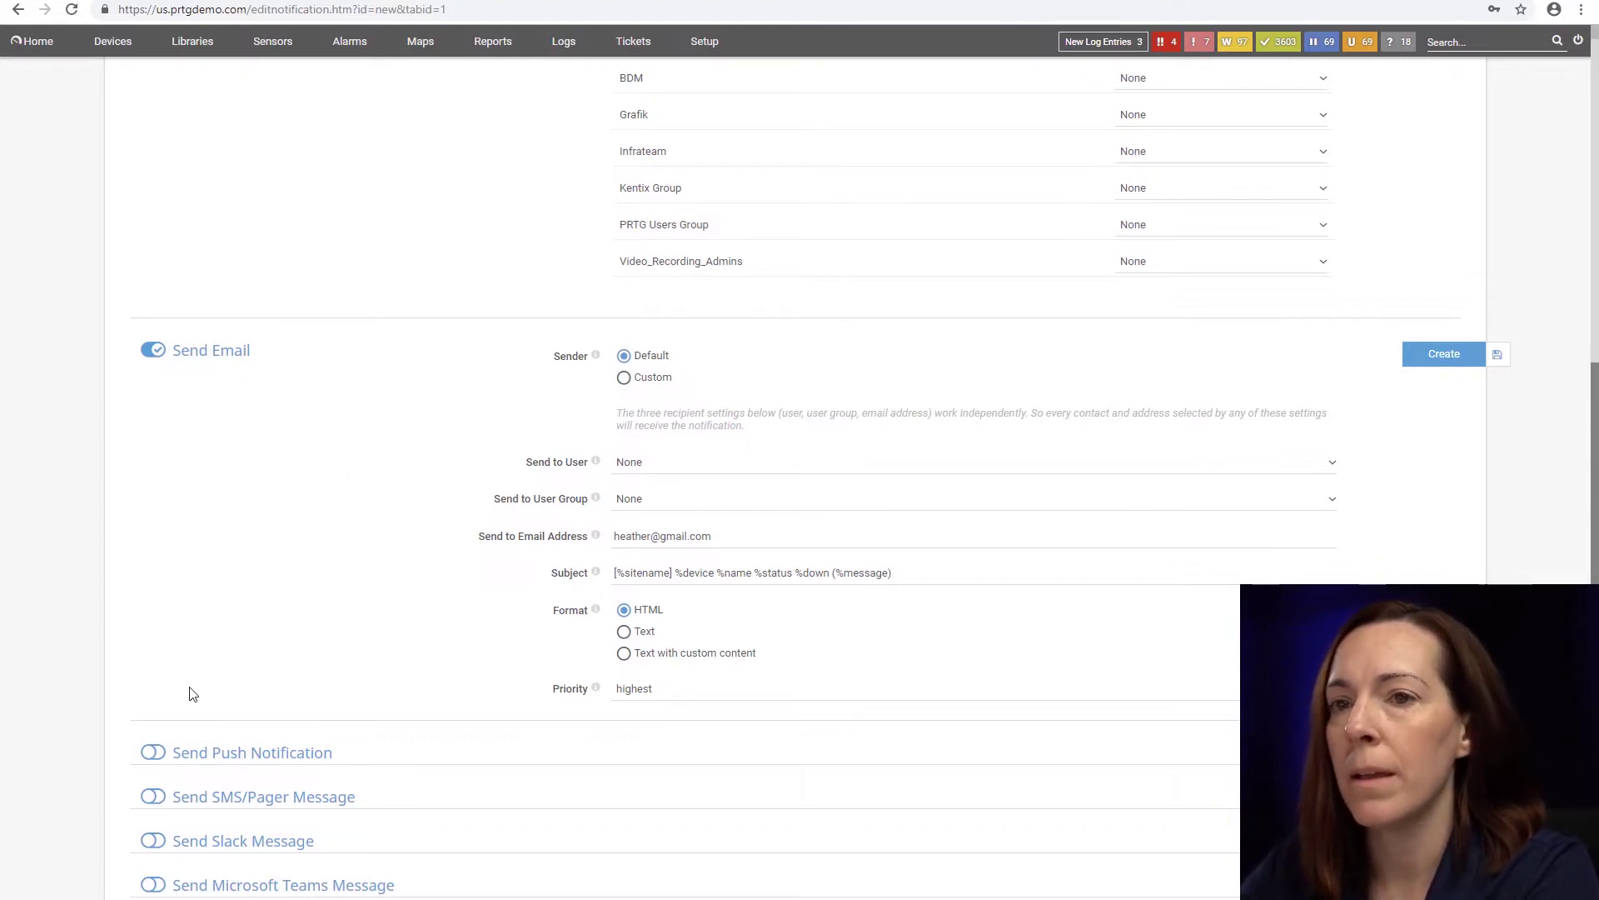
{"action": "left_click", "coordinate": [798, 580]}
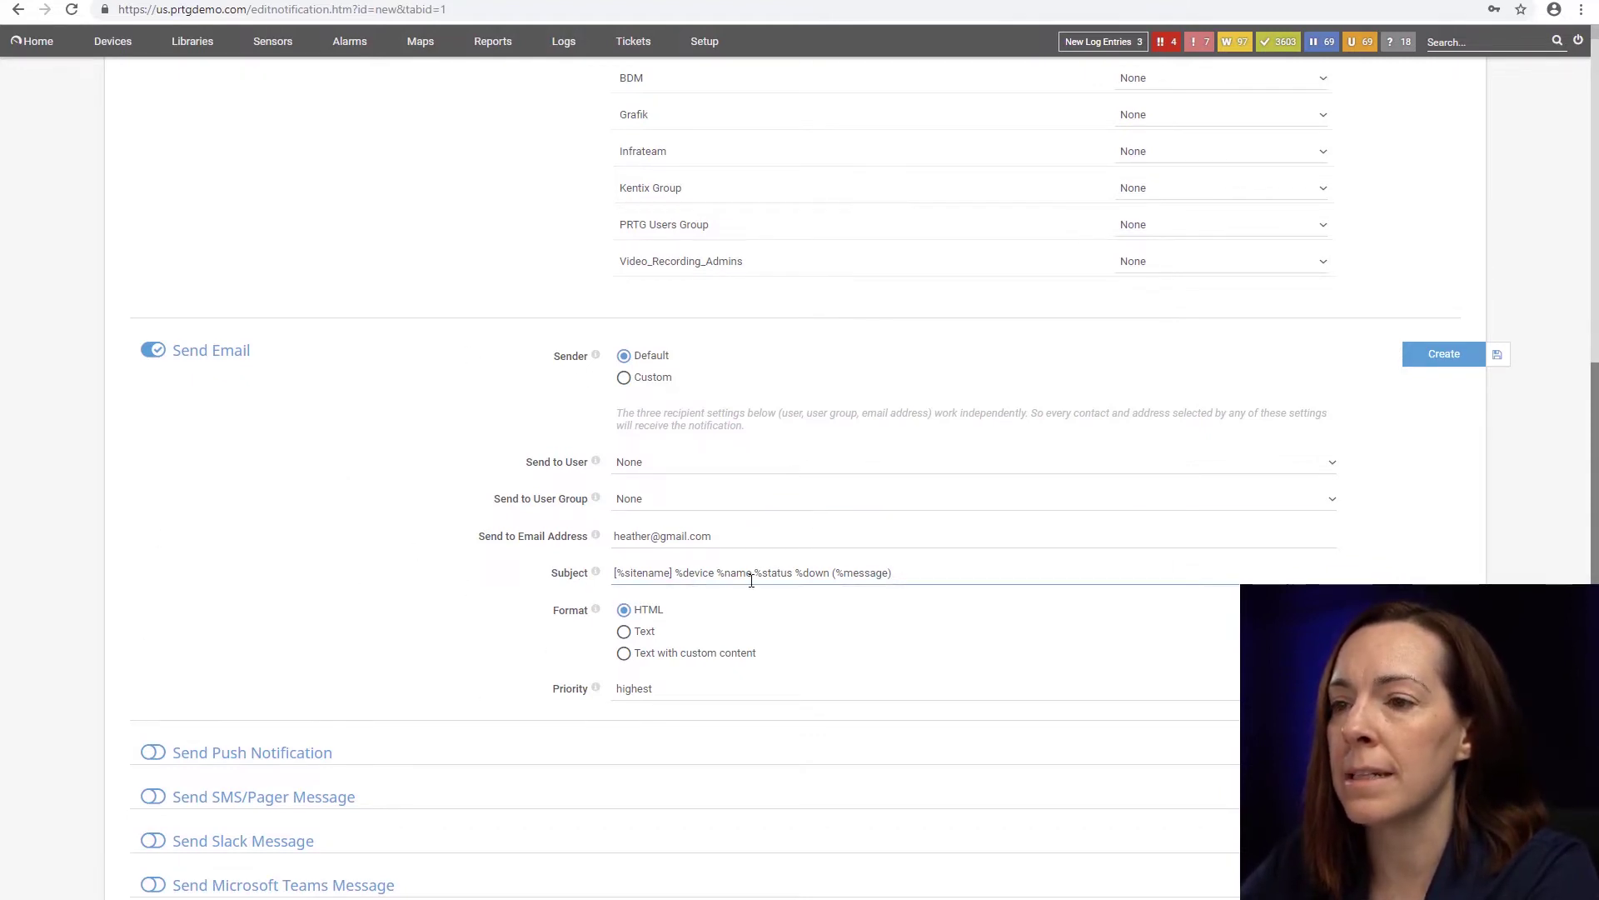
{"action": "left_click", "coordinate": [618, 609]}
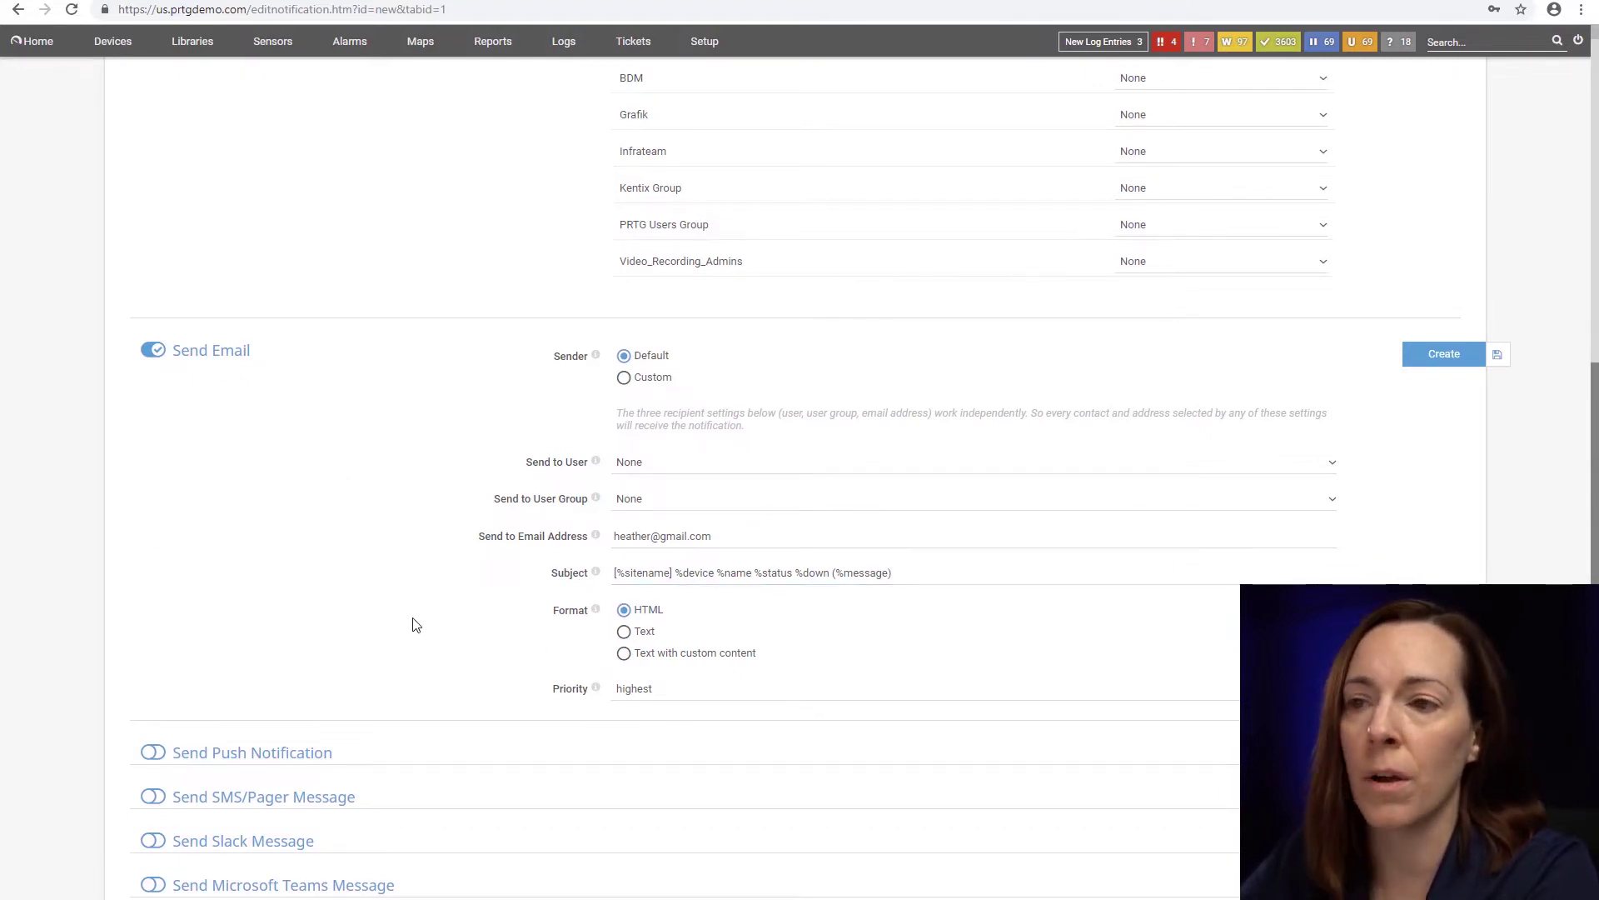
{"action": "left_click", "coordinate": [765, 577]}
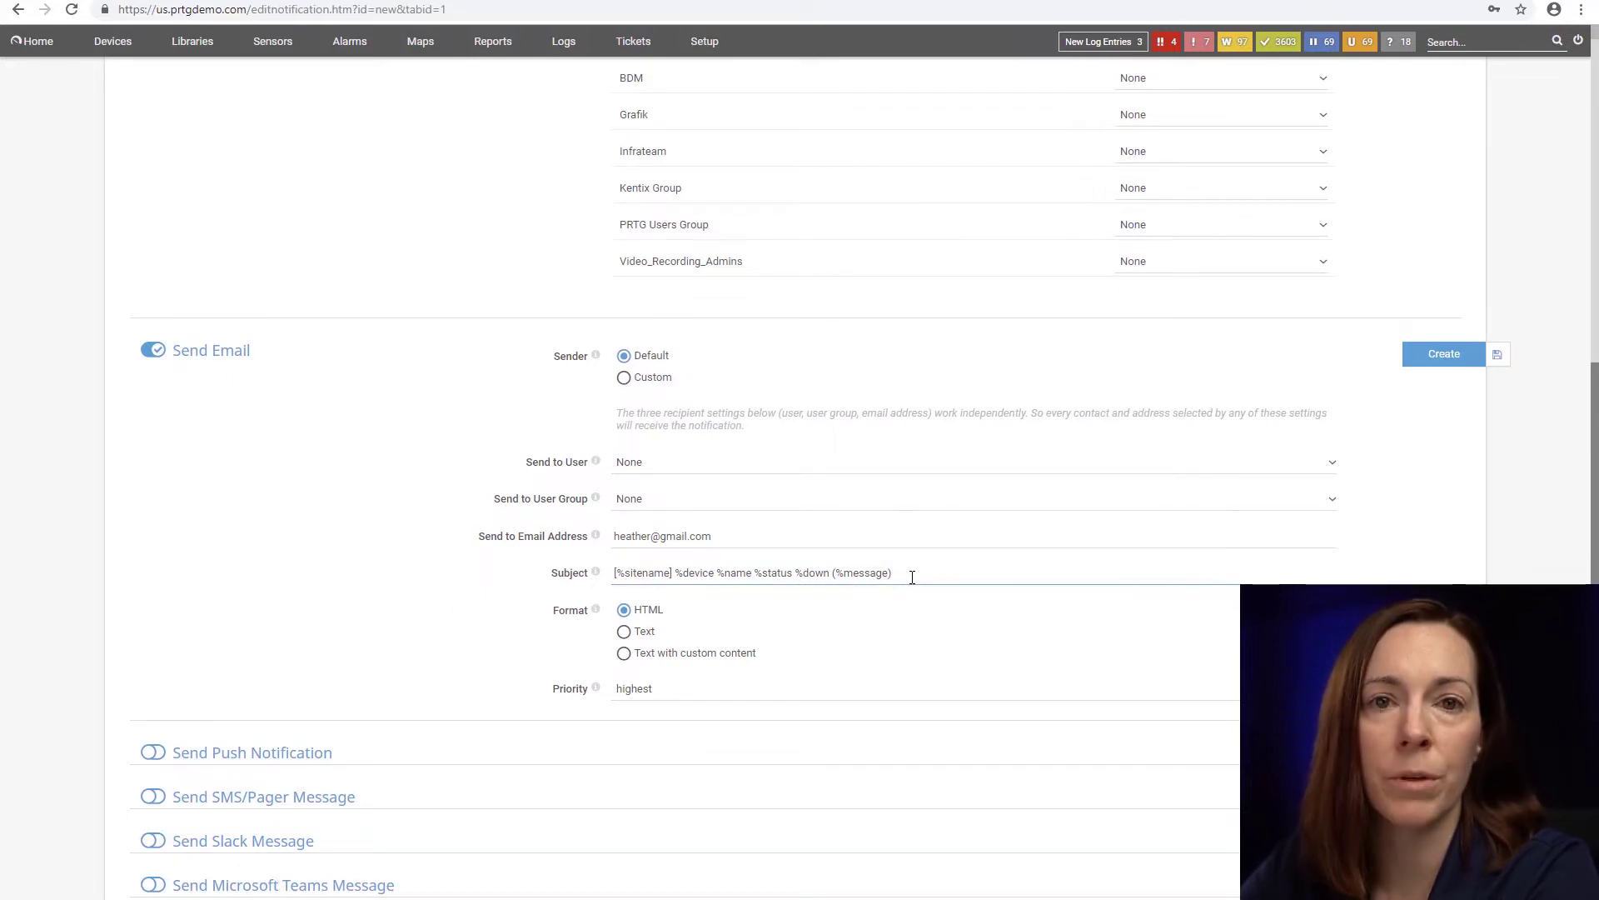
{"action": "left_click", "coordinate": [563, 646]}
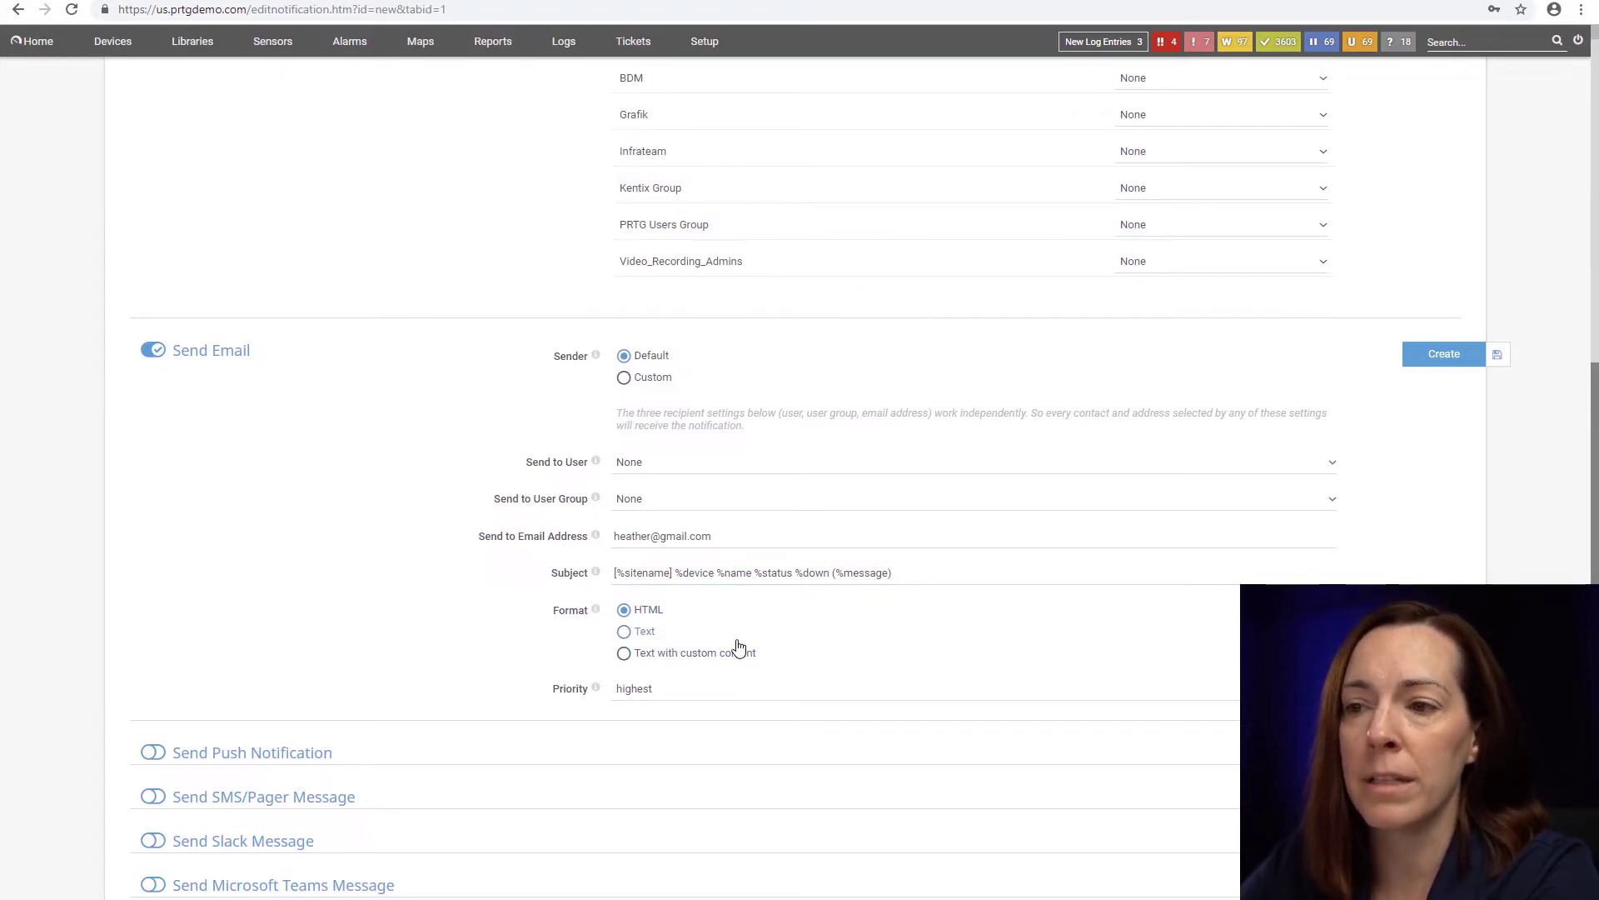
{"action": "left_click", "coordinate": [656, 691]}
{"action": "left_click", "coordinate": [431, 604]}
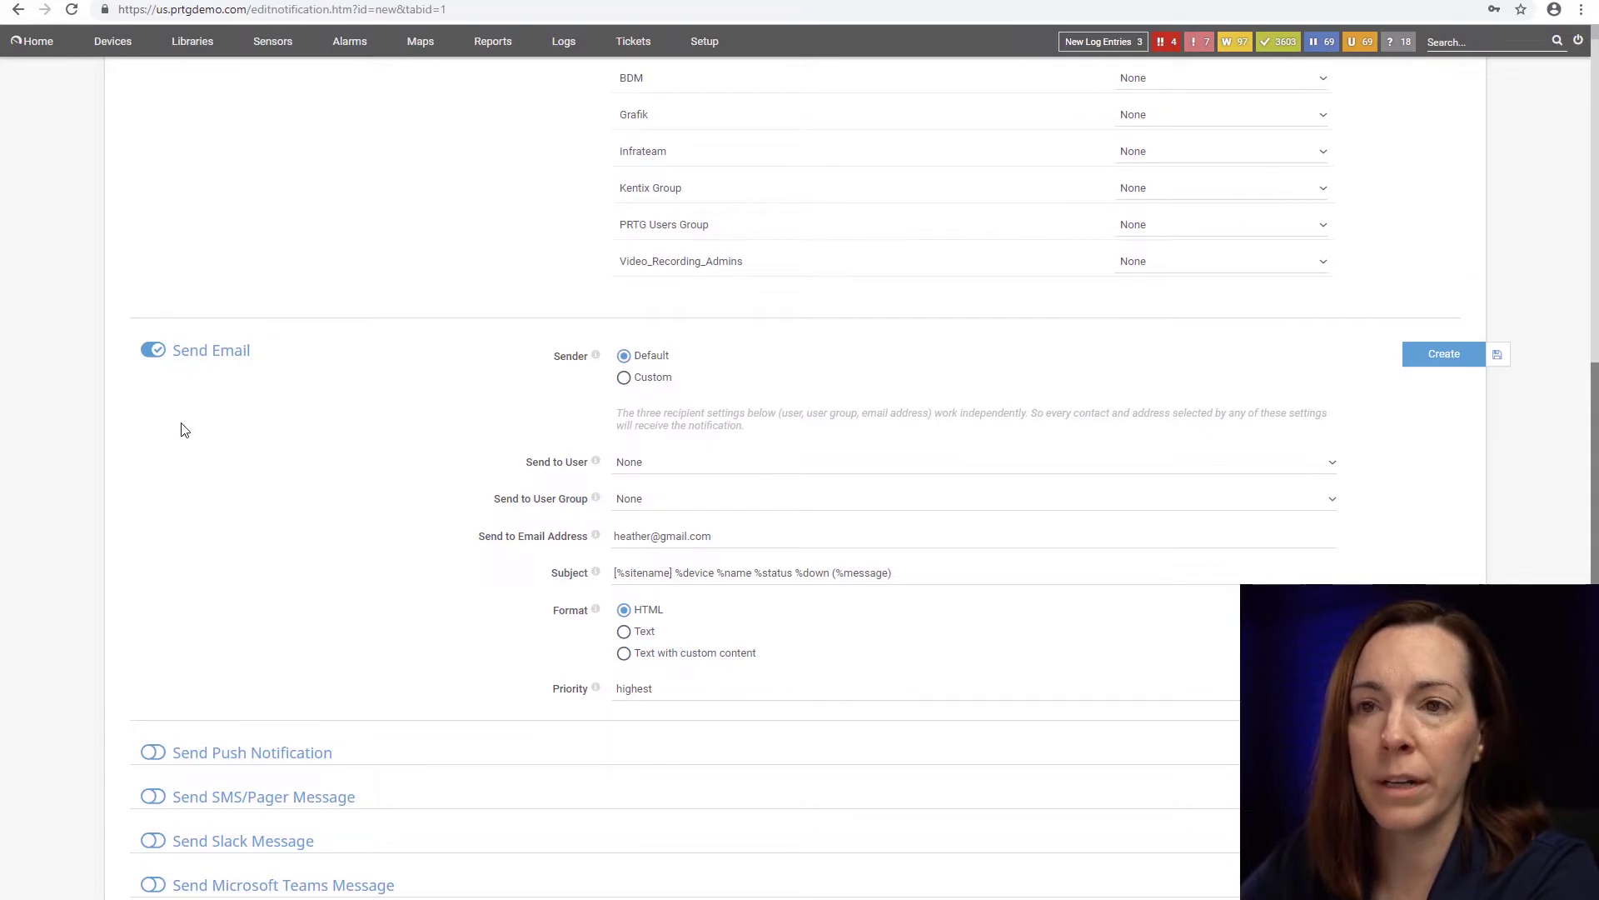
{"action": "left_click", "coordinate": [152, 350]}
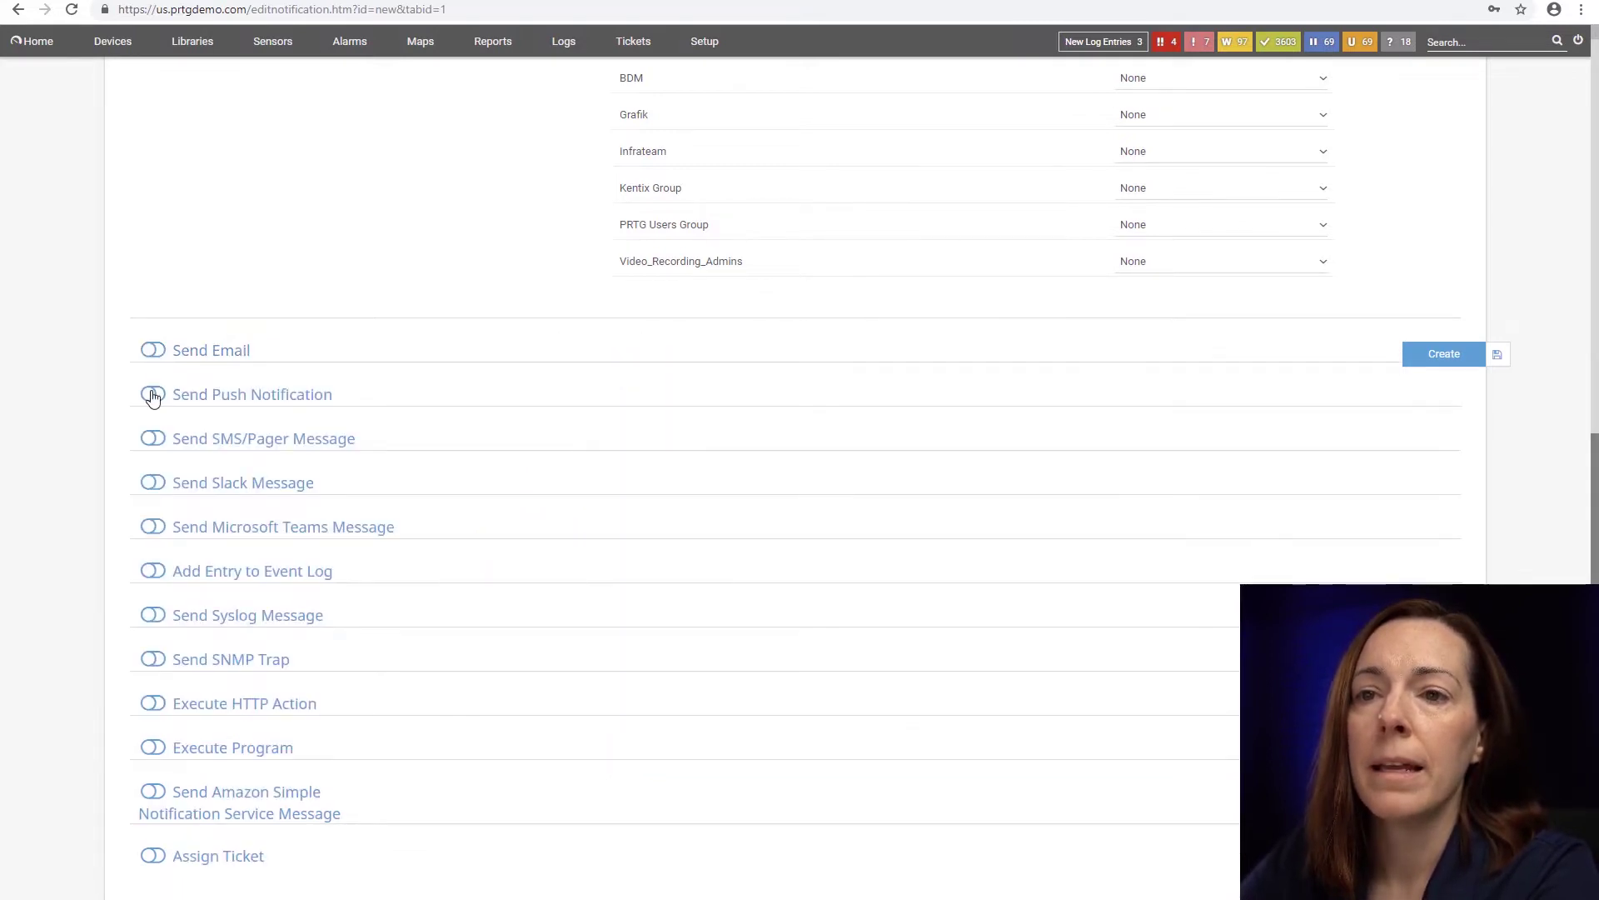
- Try Push Notification with user AHA, then switch it off and enable SMS/Pager Message
{"action": "left_click", "coordinate": [153, 395]}
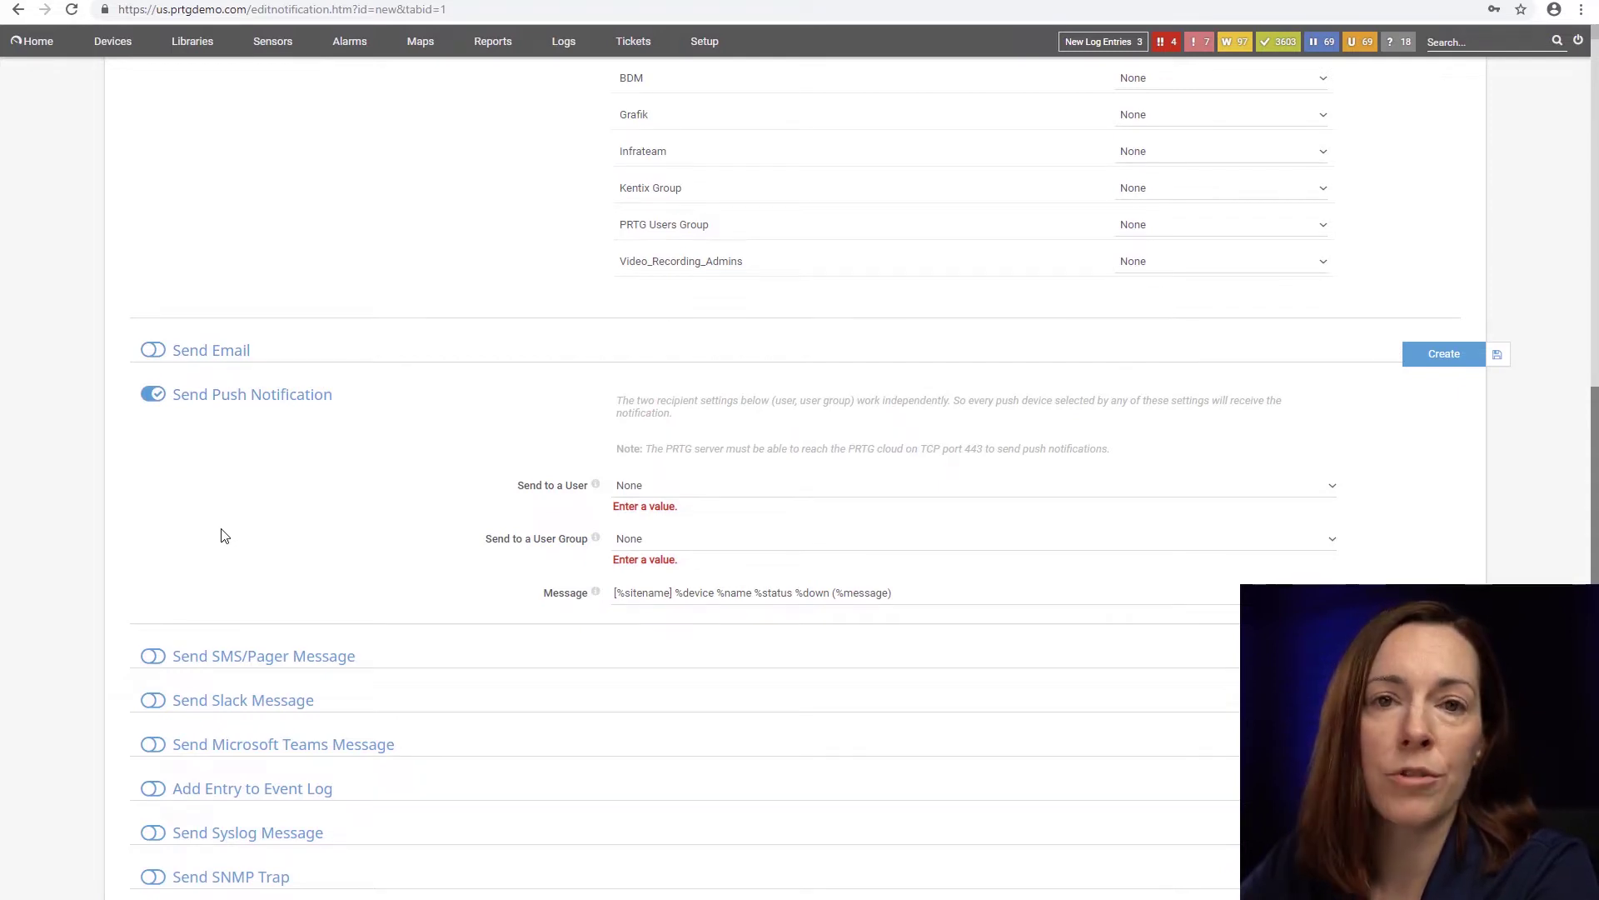
{"action": "left_click", "coordinate": [659, 493]}
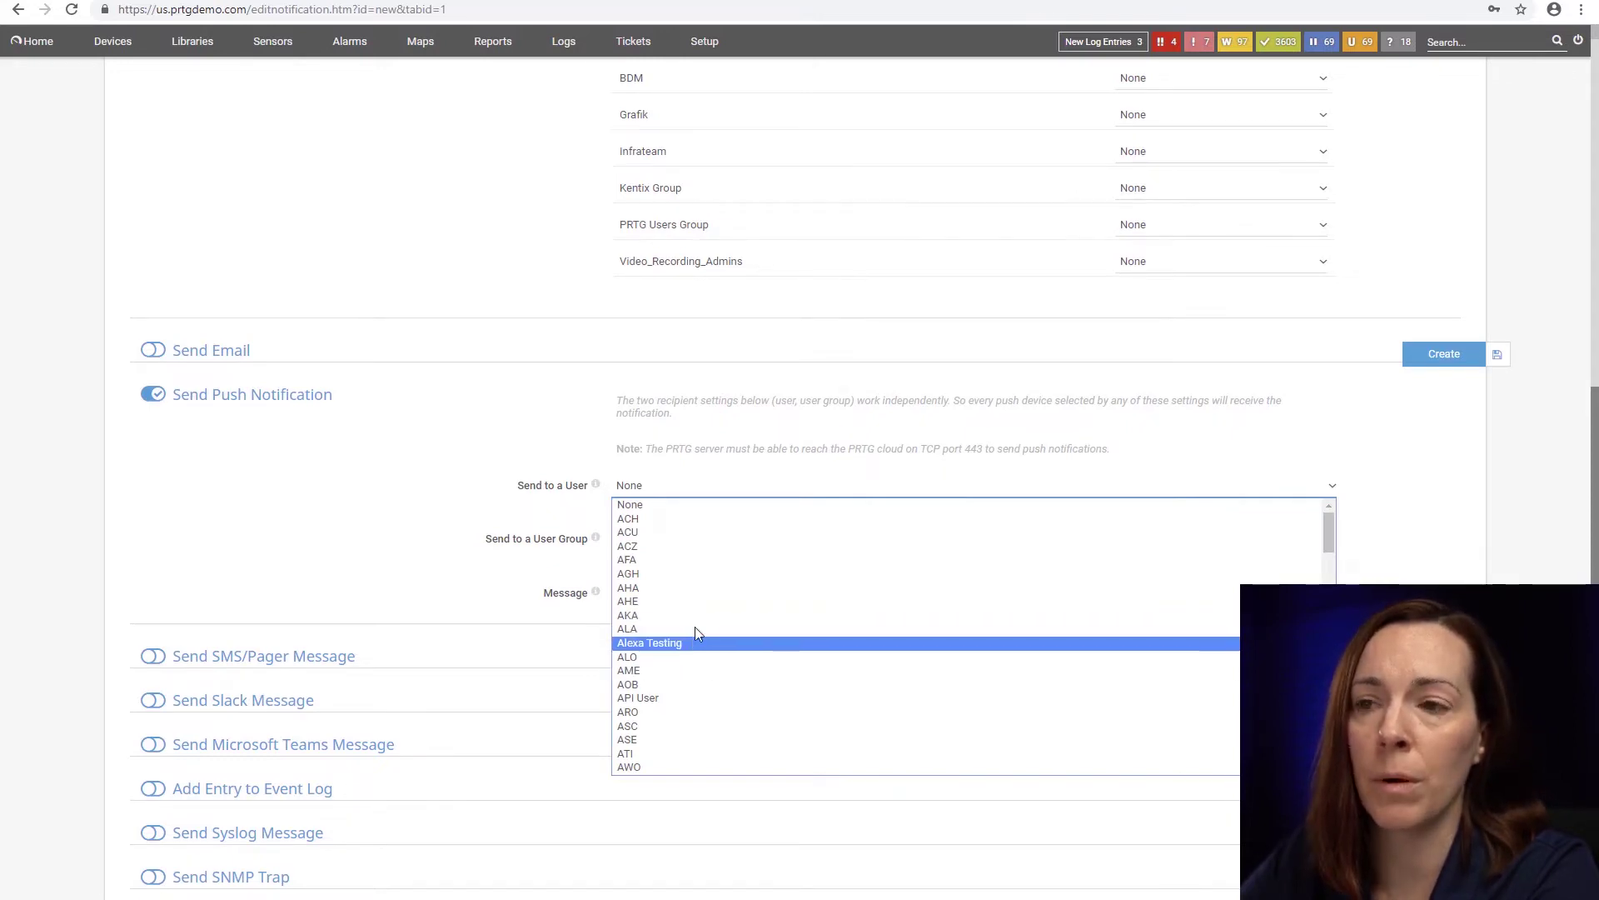
{"action": "left_click", "coordinate": [704, 586]}
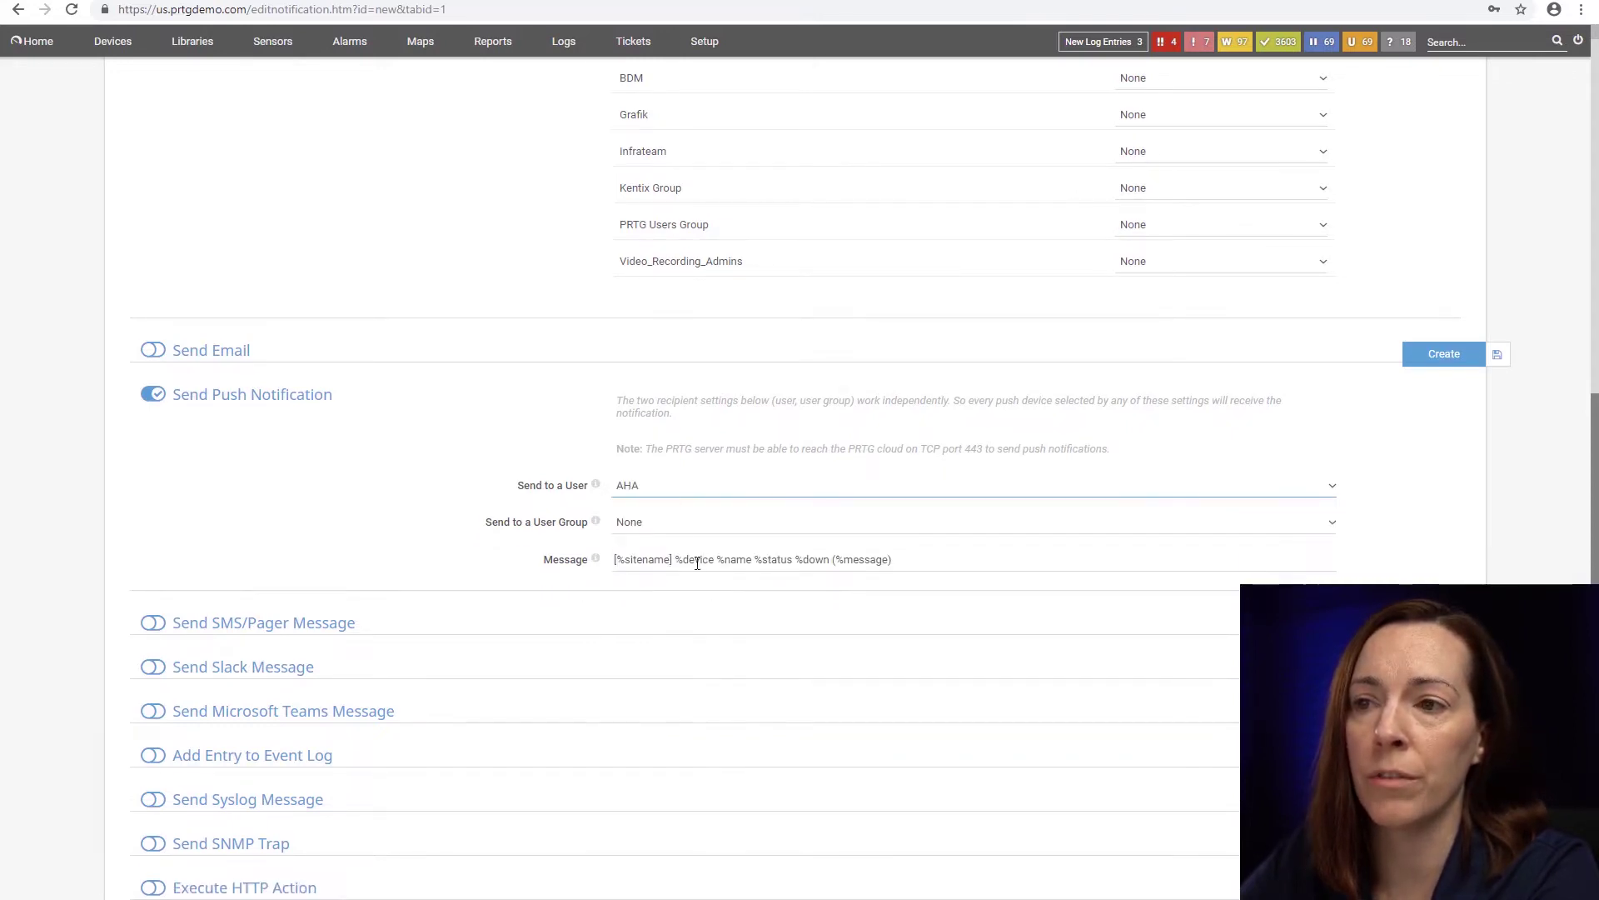
{"action": "left_click", "coordinate": [654, 525]}
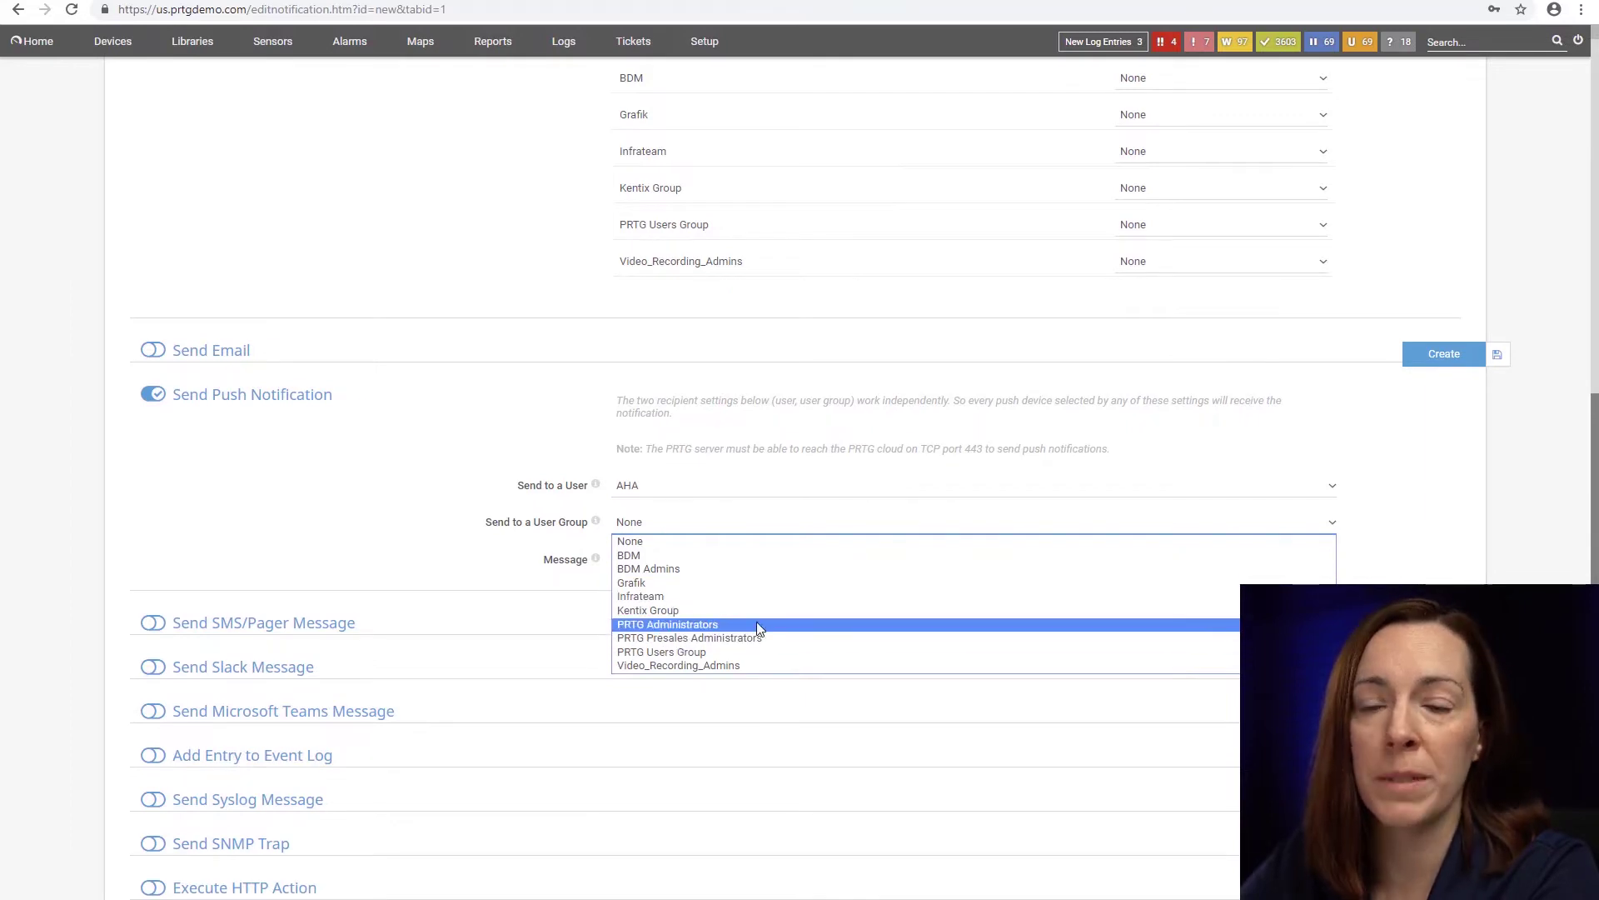
{"action": "left_click", "coordinate": [352, 510]}
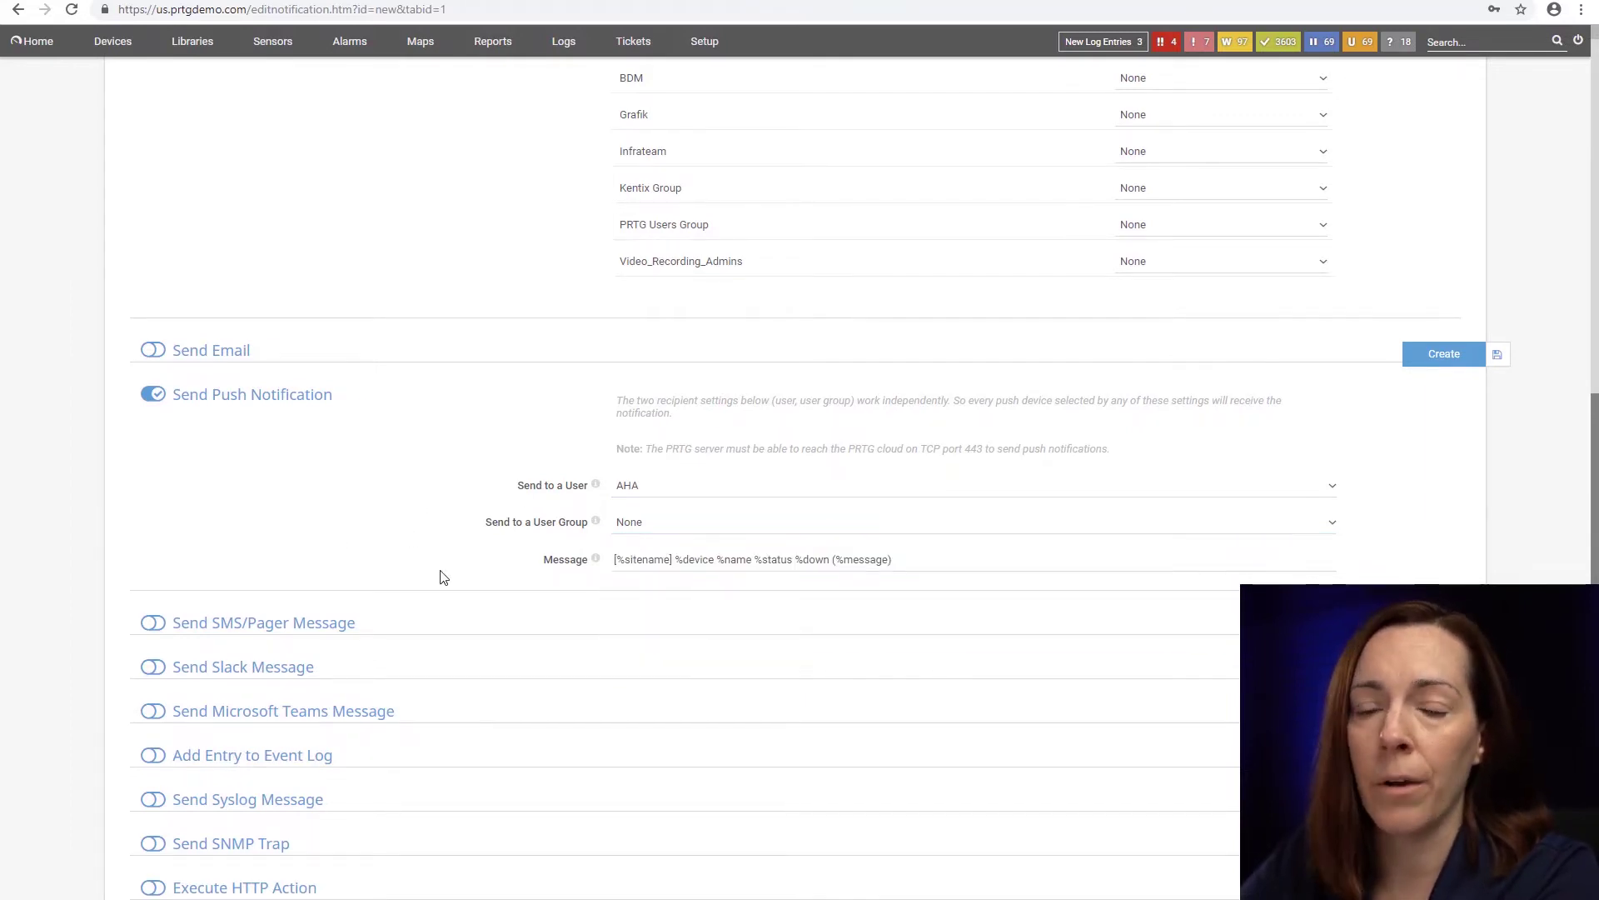
{"action": "left_click", "coordinate": [627, 565]}
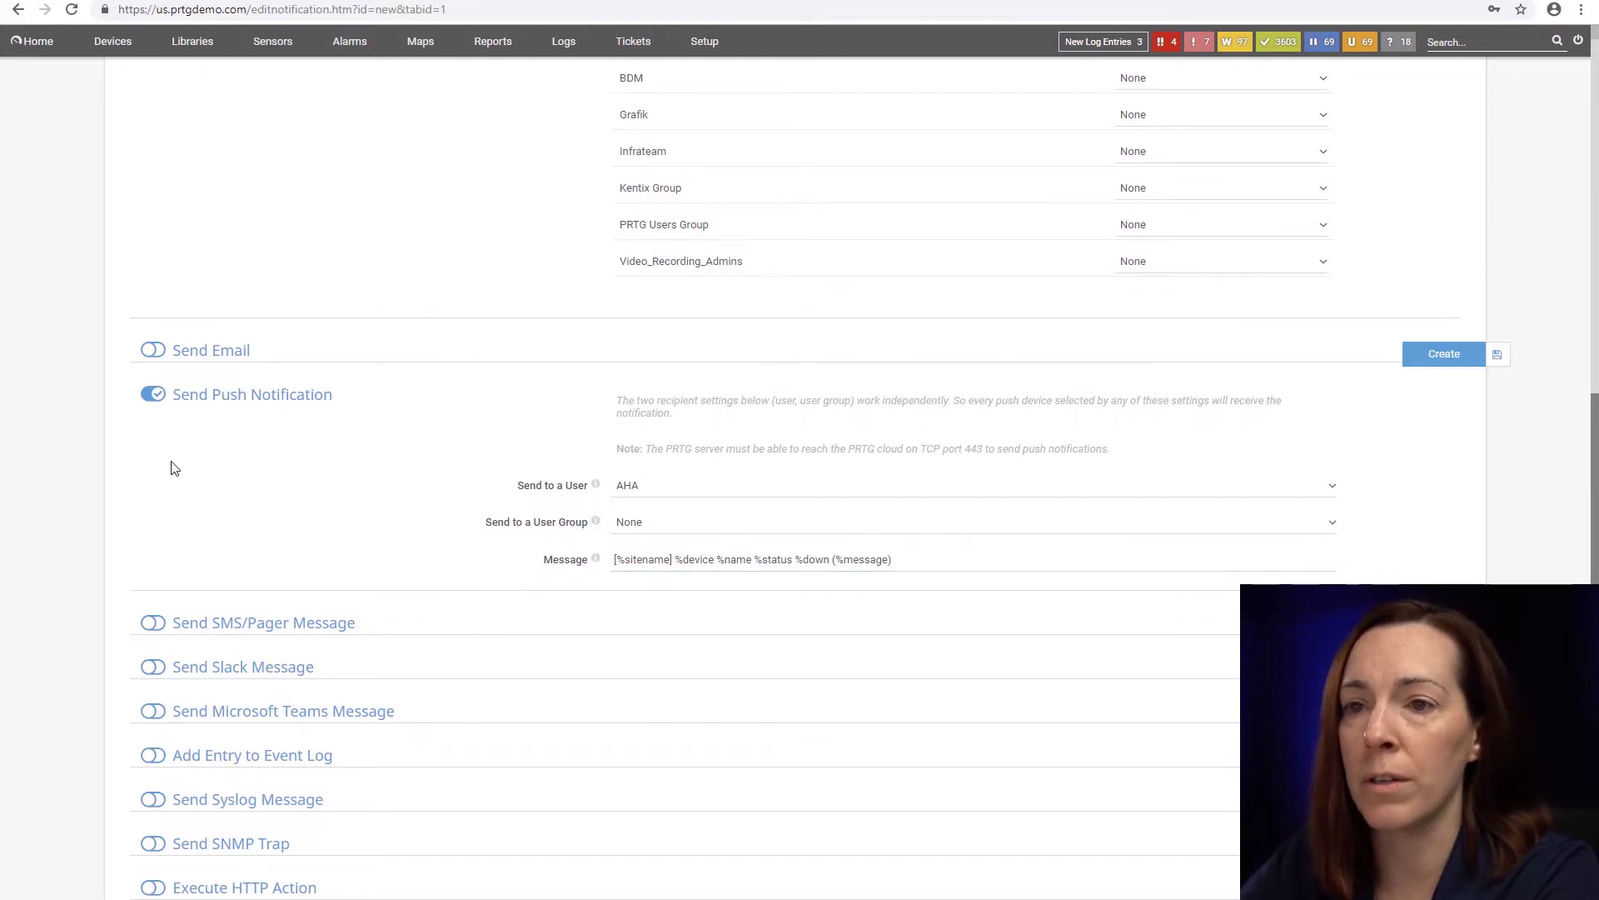
{"action": "left_click", "coordinate": [152, 393]}
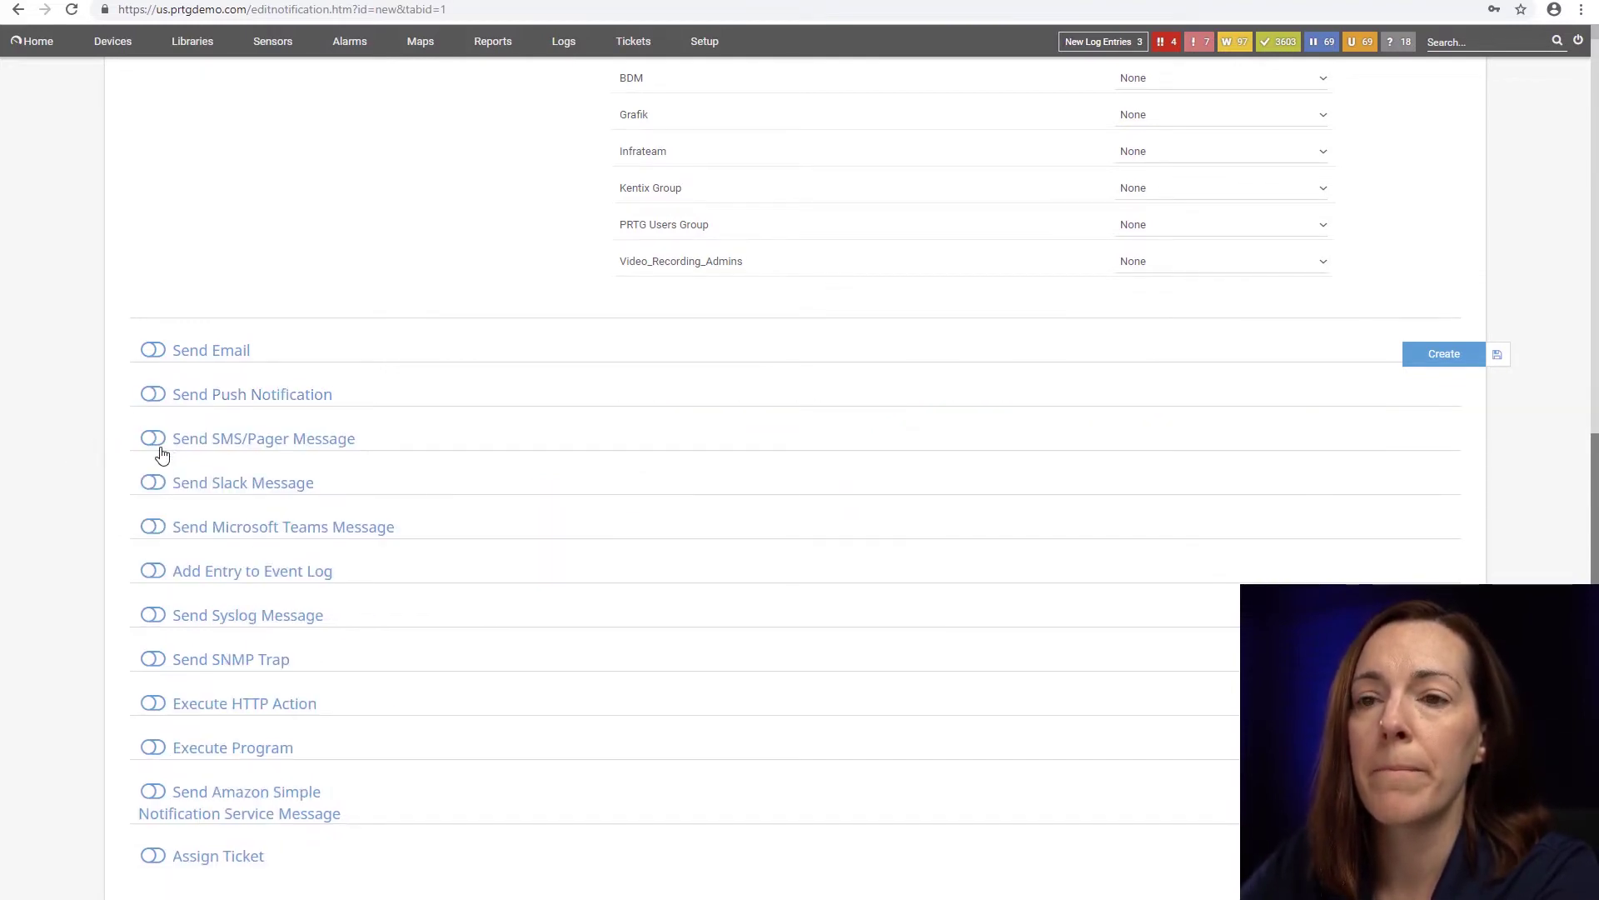
{"action": "left_click", "coordinate": [156, 444]}
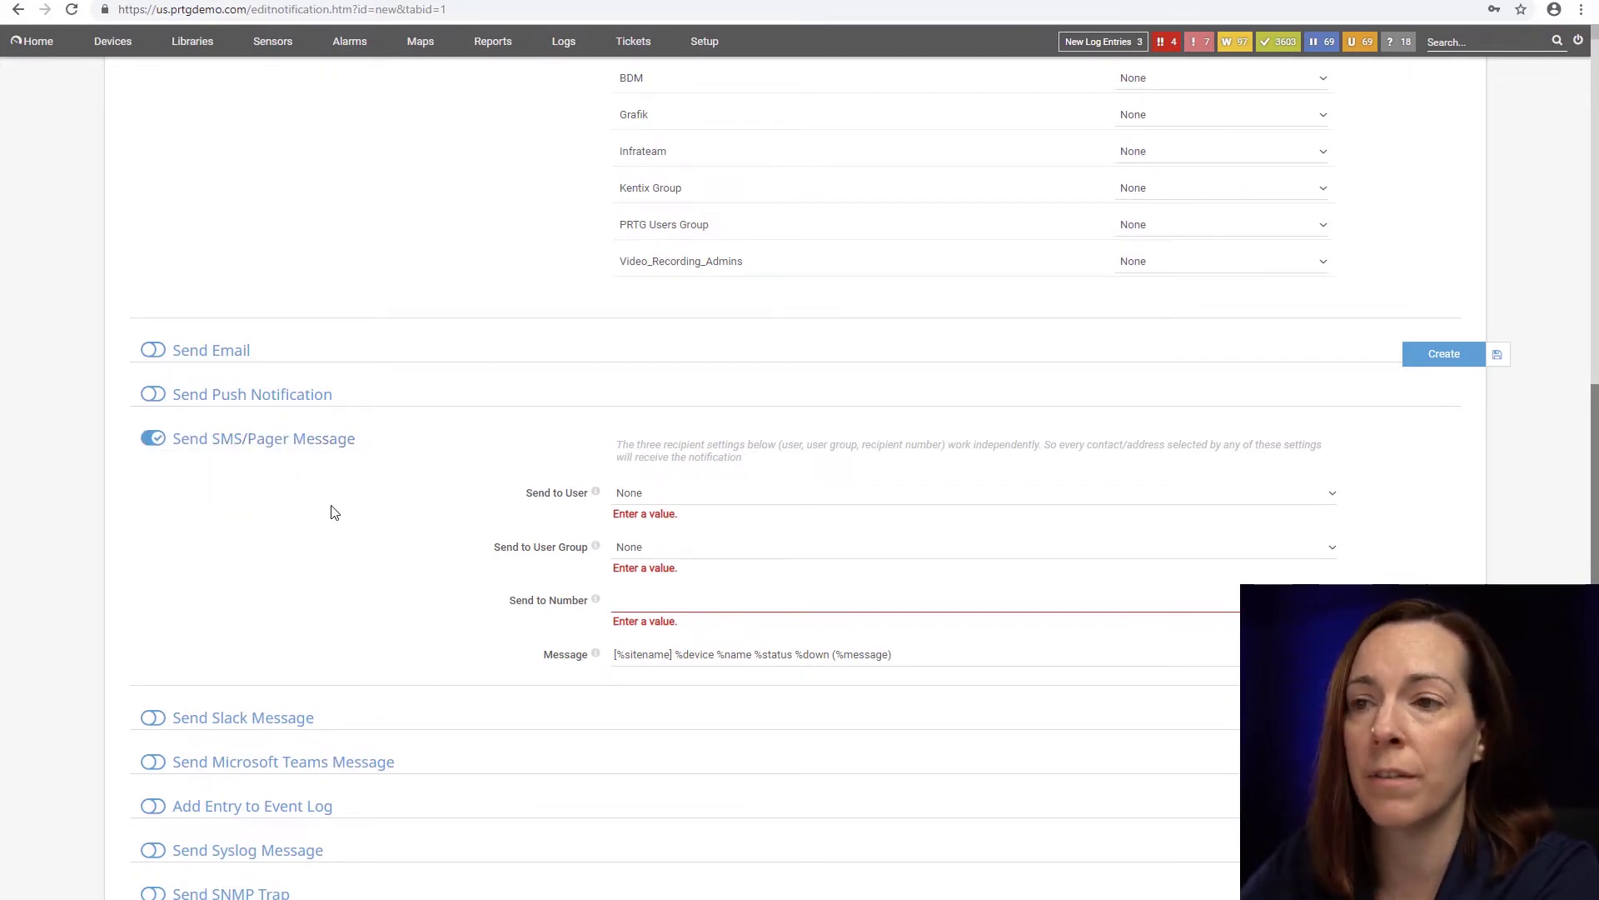
- Try the SMS user and group lists, paste a recipient number, then switch SMS/Pager off
{"action": "left_click", "coordinate": [659, 500]}
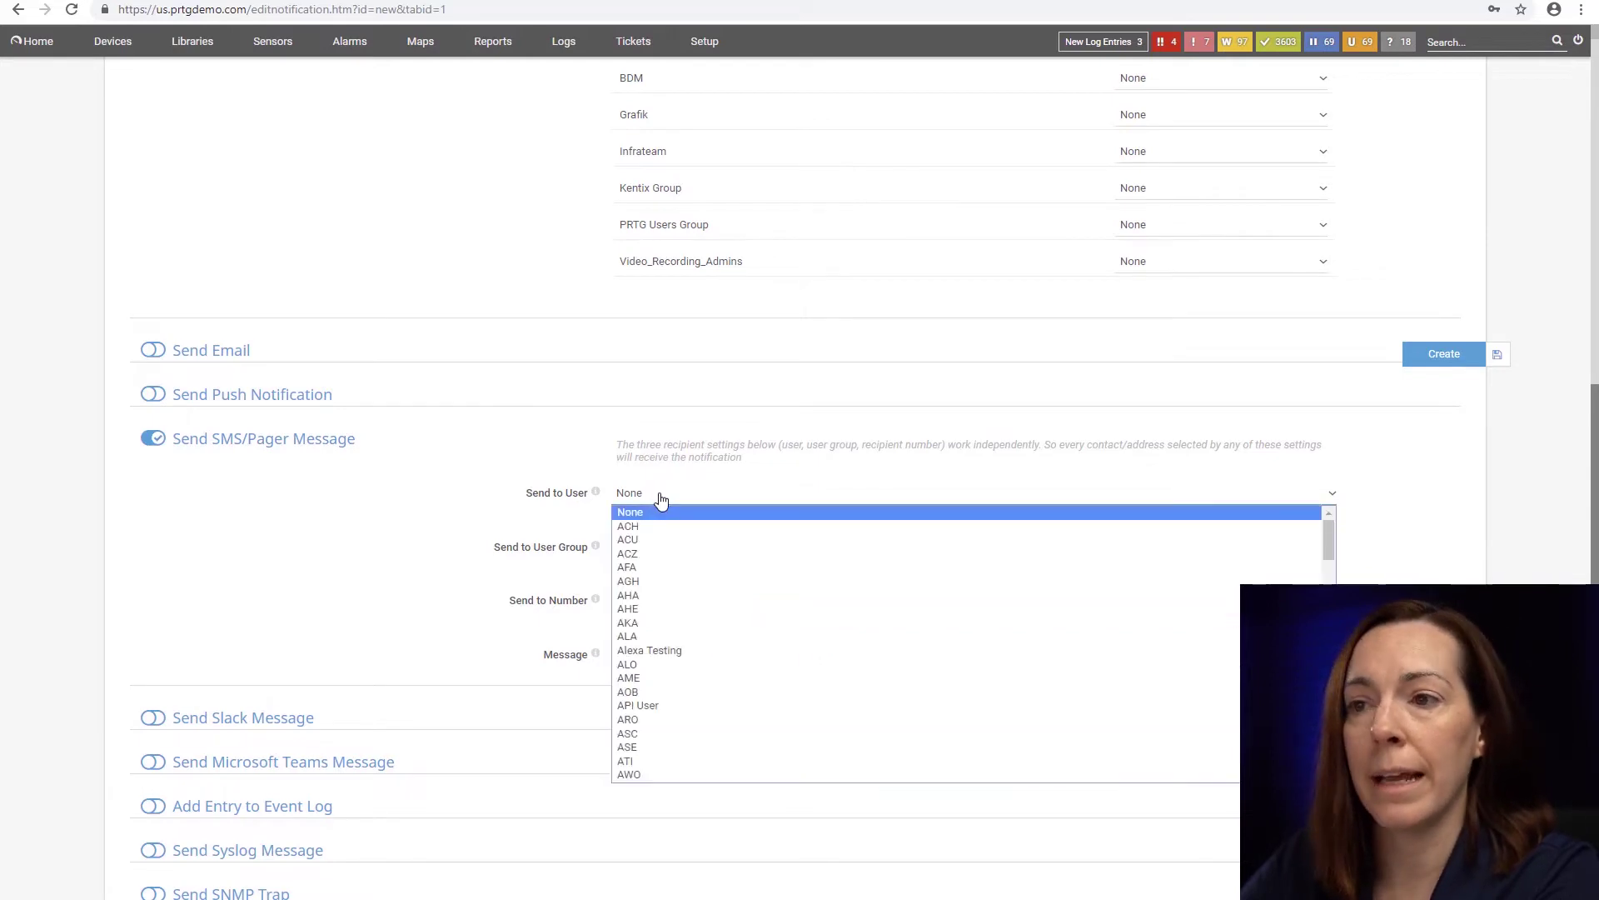
{"action": "left_click", "coordinate": [451, 488]}
{"action": "left_click", "coordinate": [631, 547]}
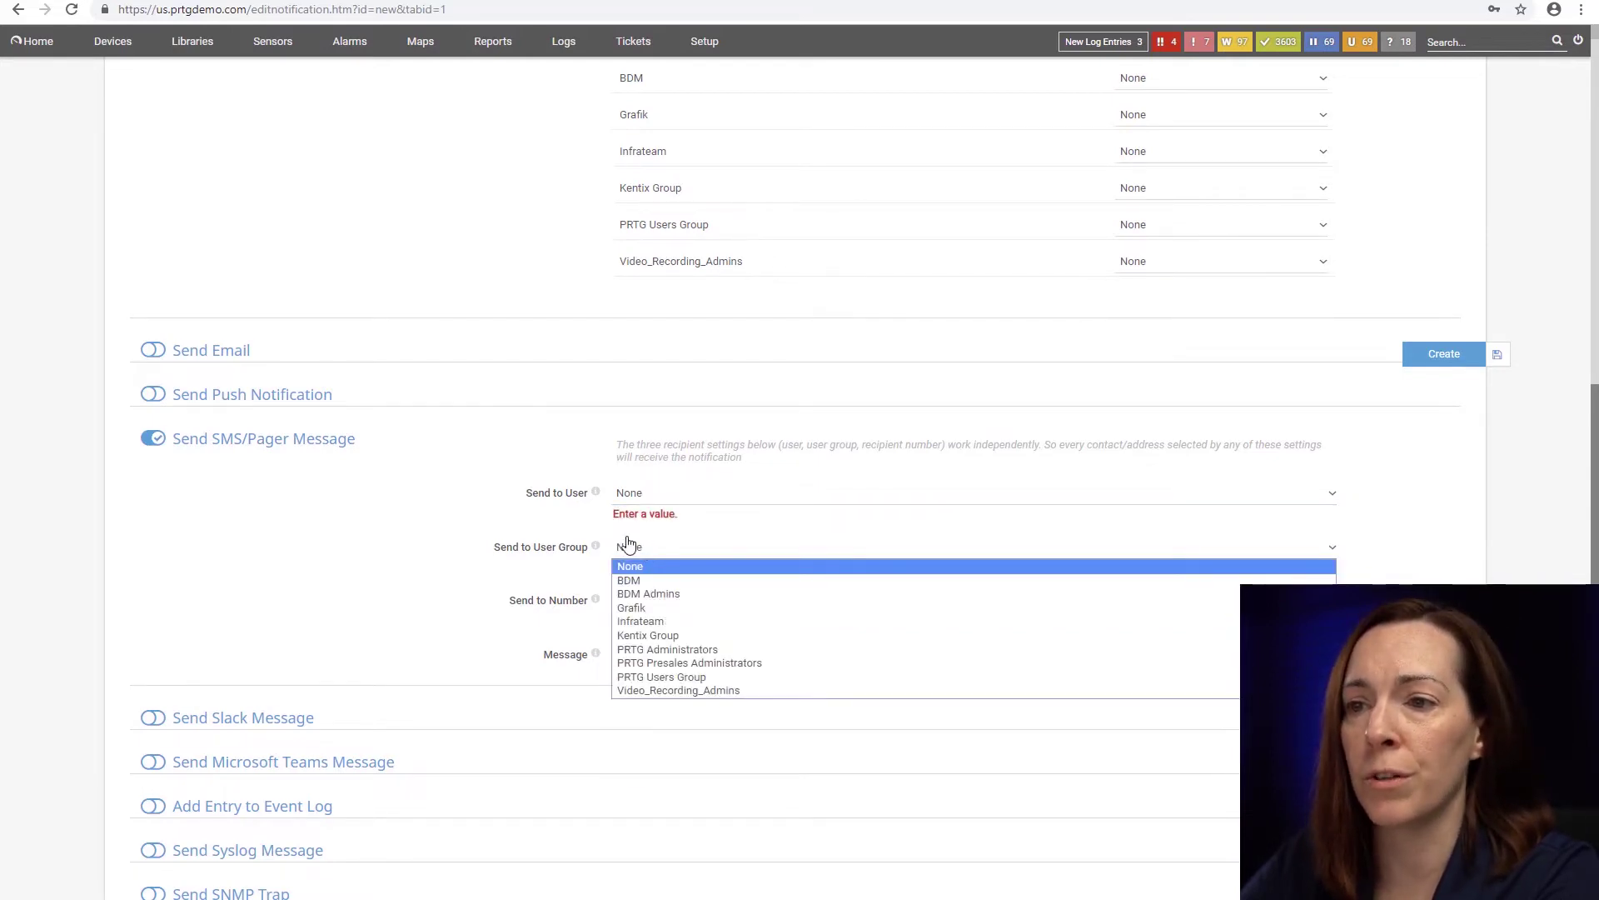
{"action": "left_click", "coordinate": [433, 567]}
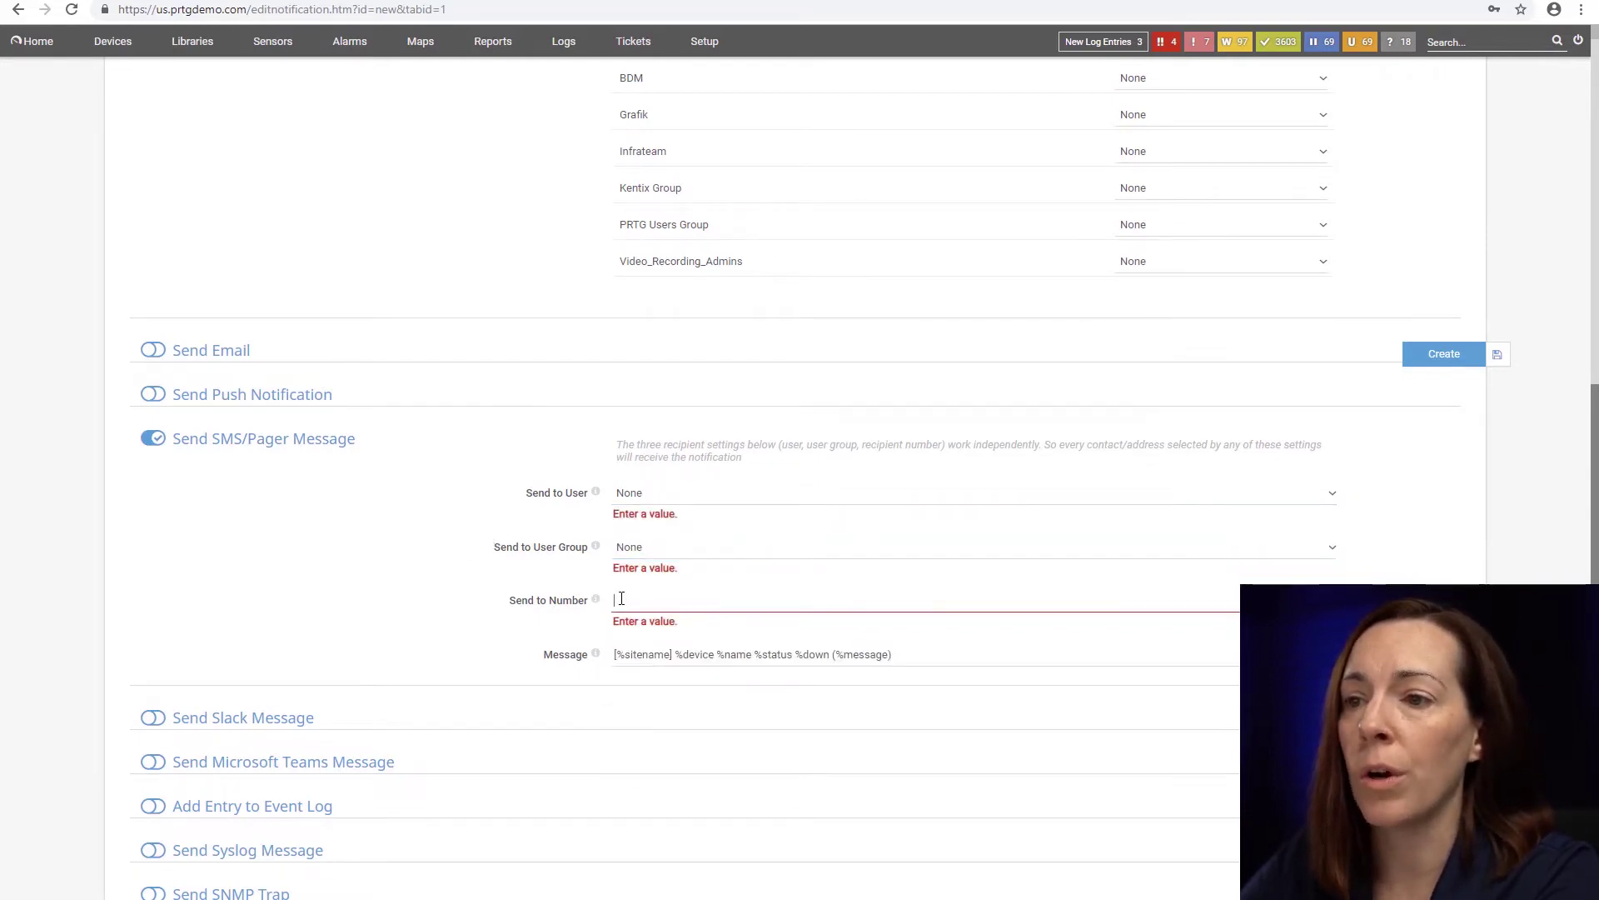
{"action": "left_click", "coordinate": [653, 598]}
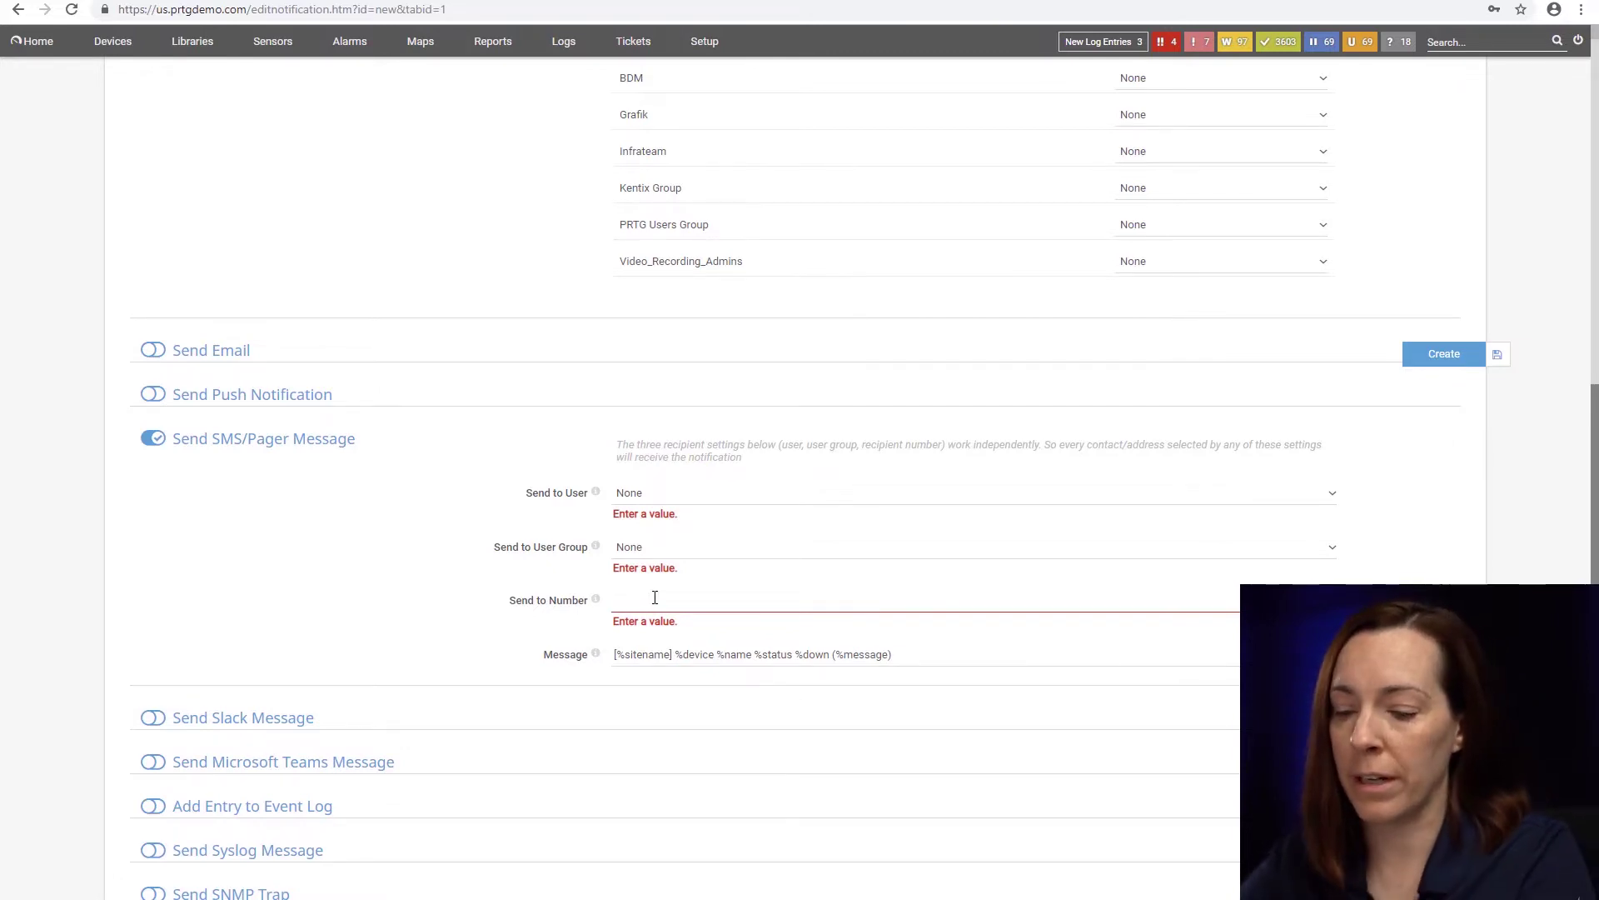
{"action": "key", "text": "ctrl+v"}
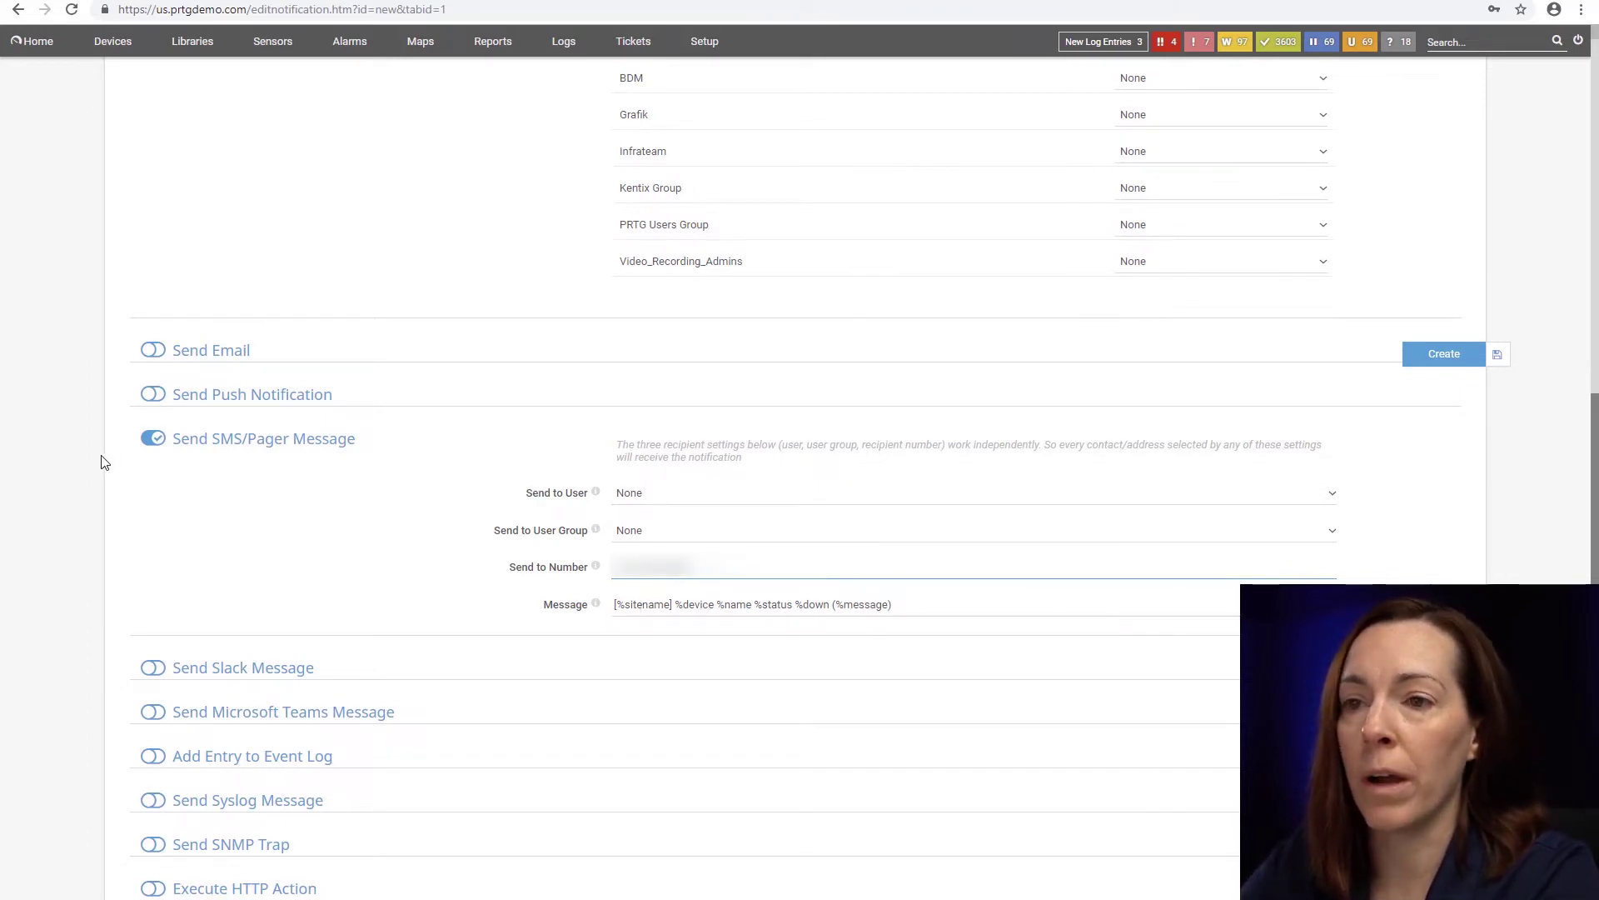
{"action": "left_click", "coordinate": [145, 440]}
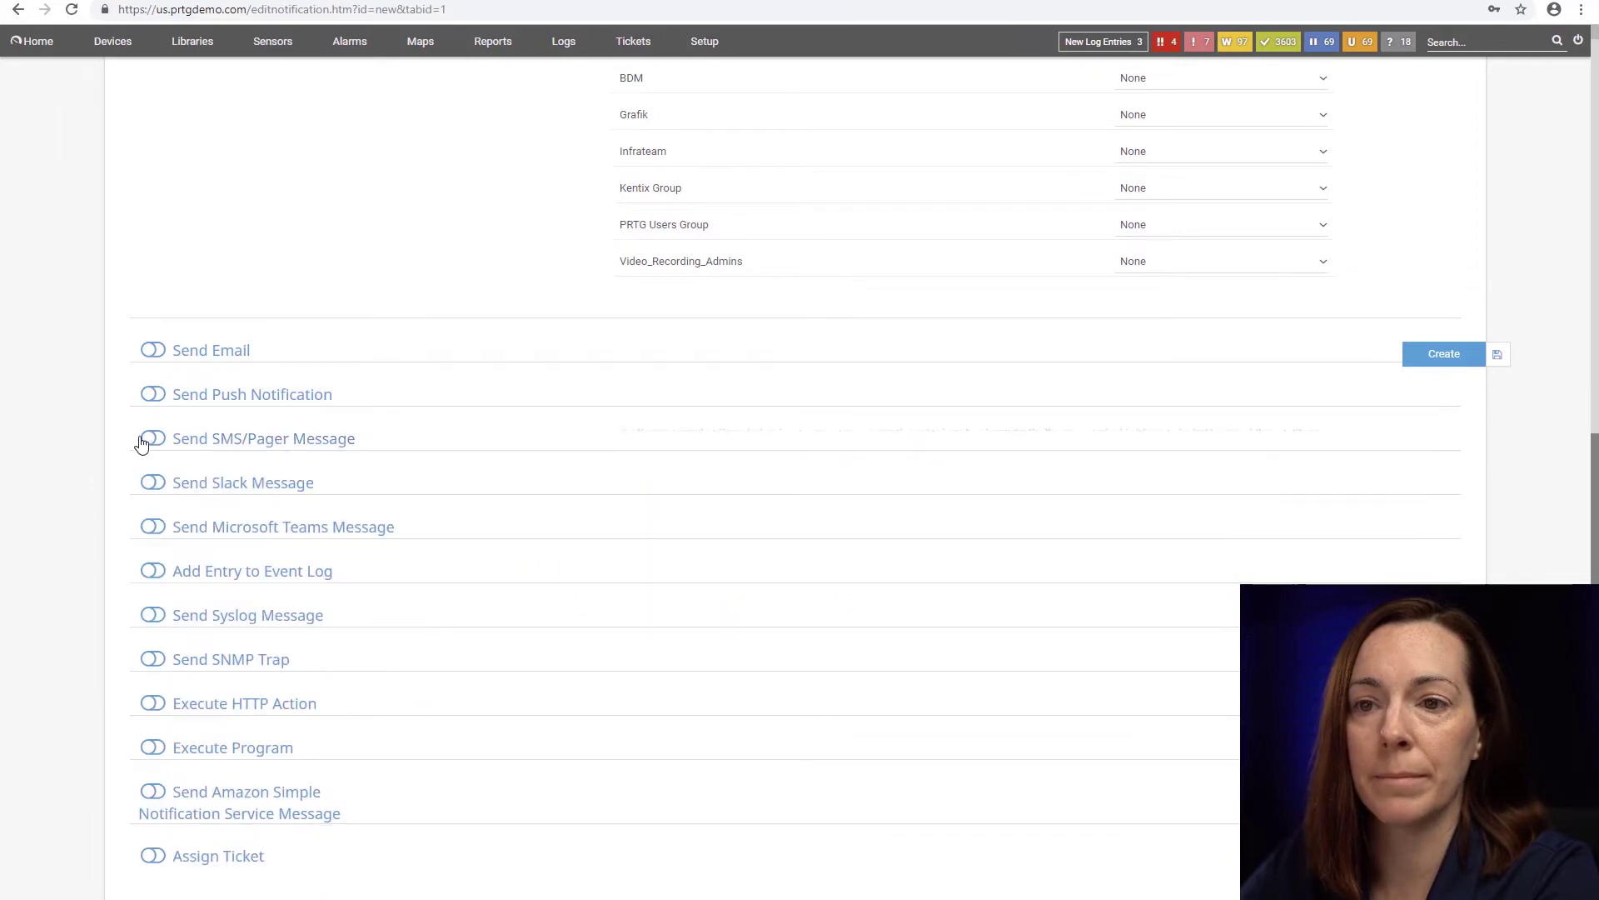
{"action": "left_click", "coordinate": [231, 488]}
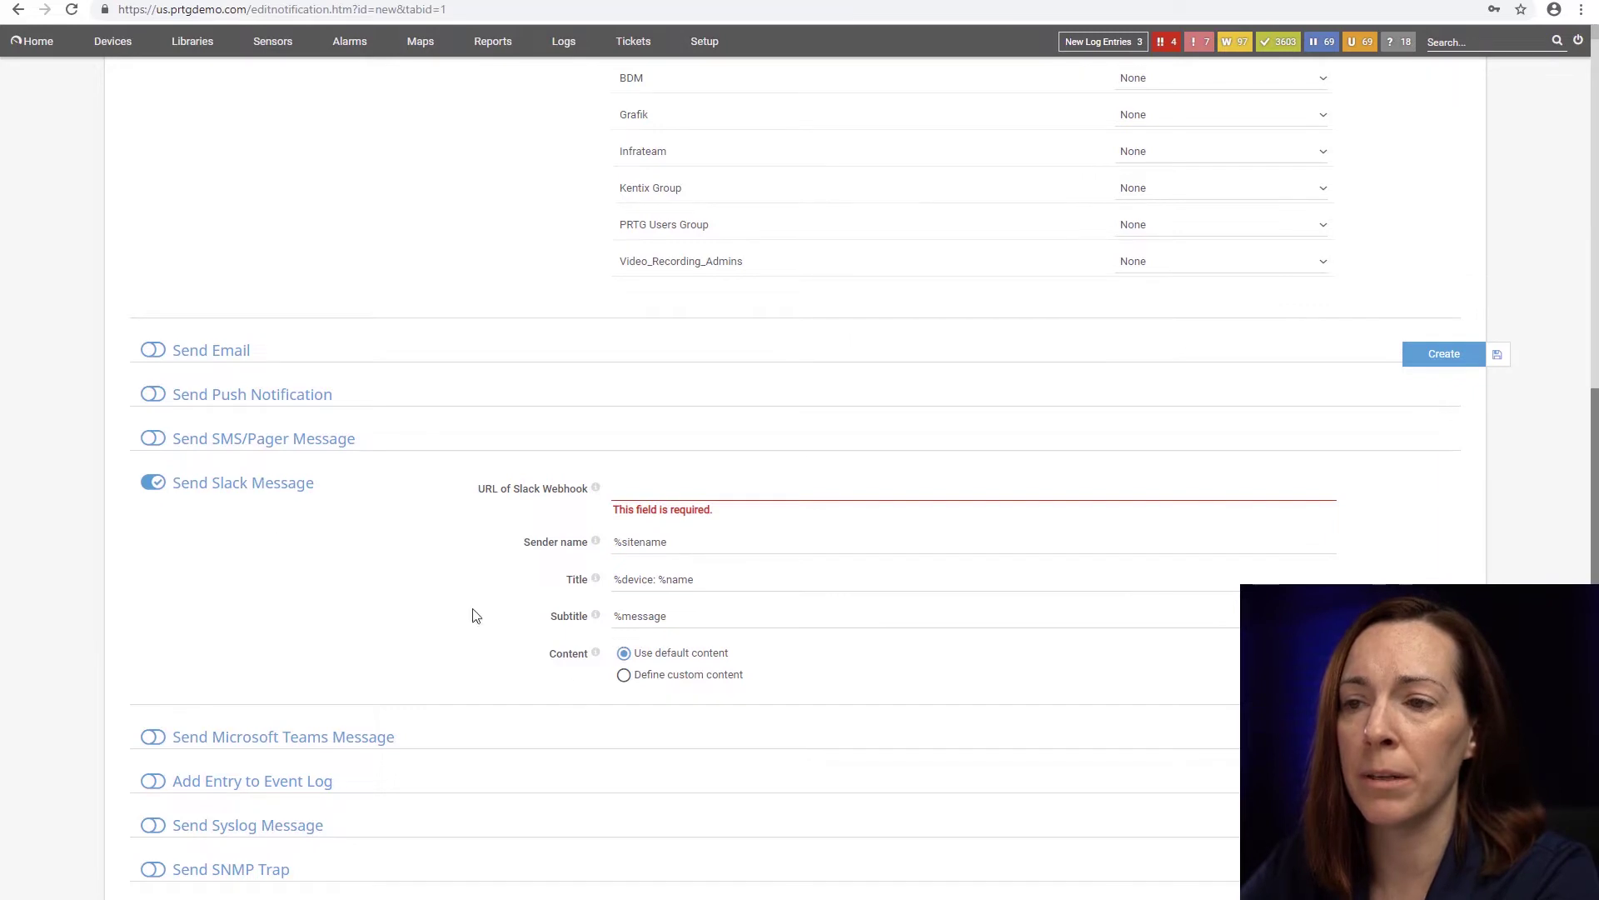
{"action": "left_click", "coordinate": [155, 483]}
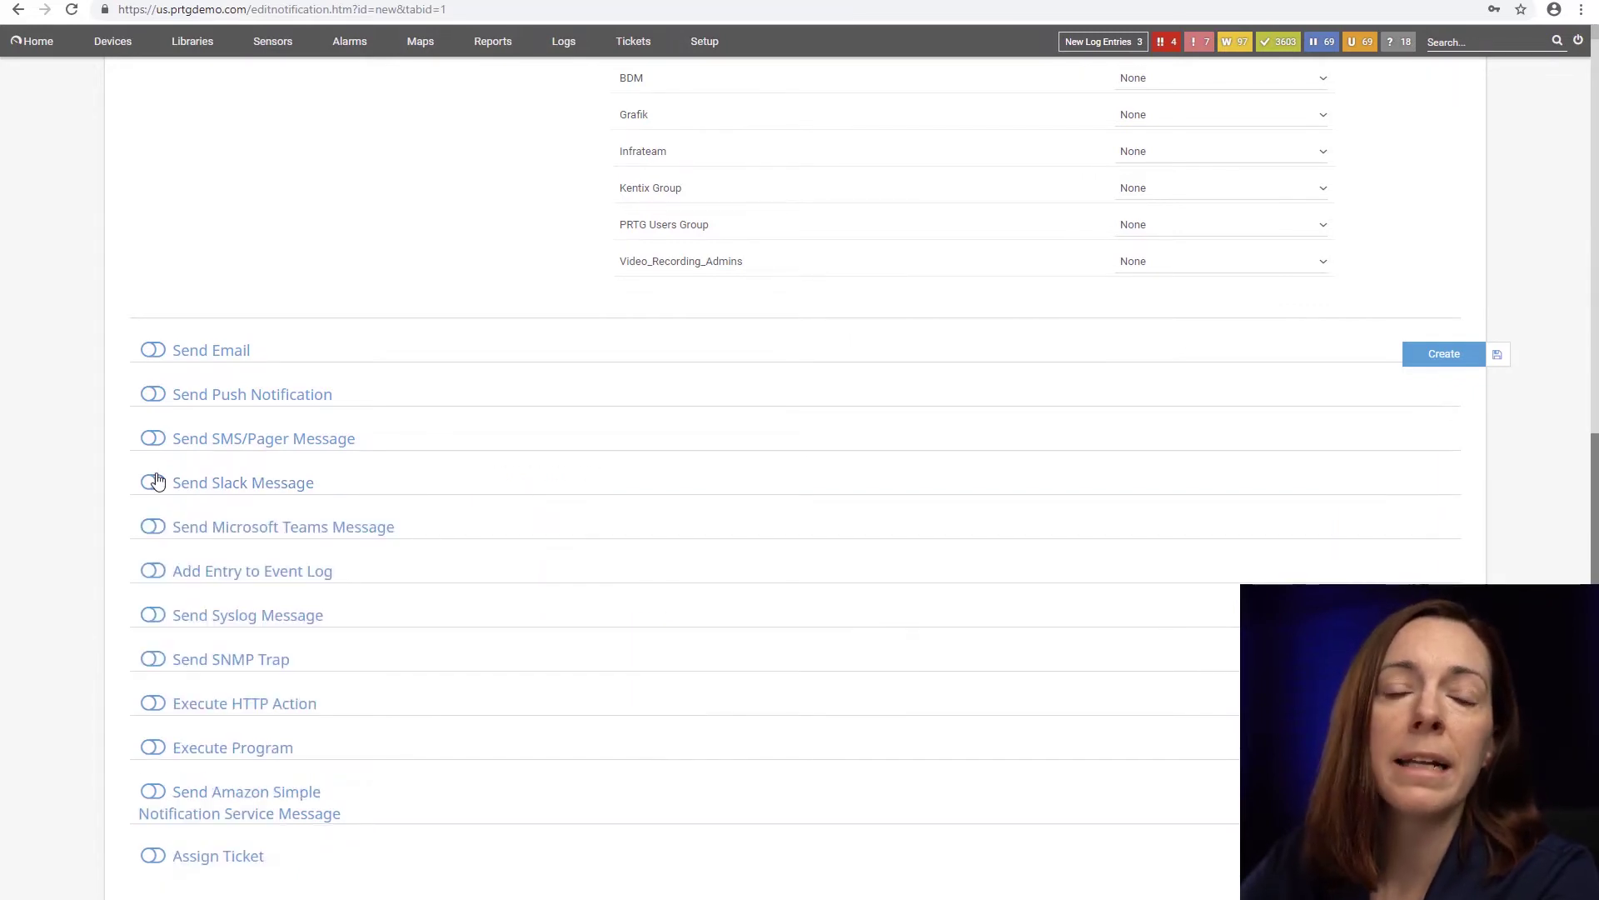
{"action": "left_click", "coordinate": [166, 530]}
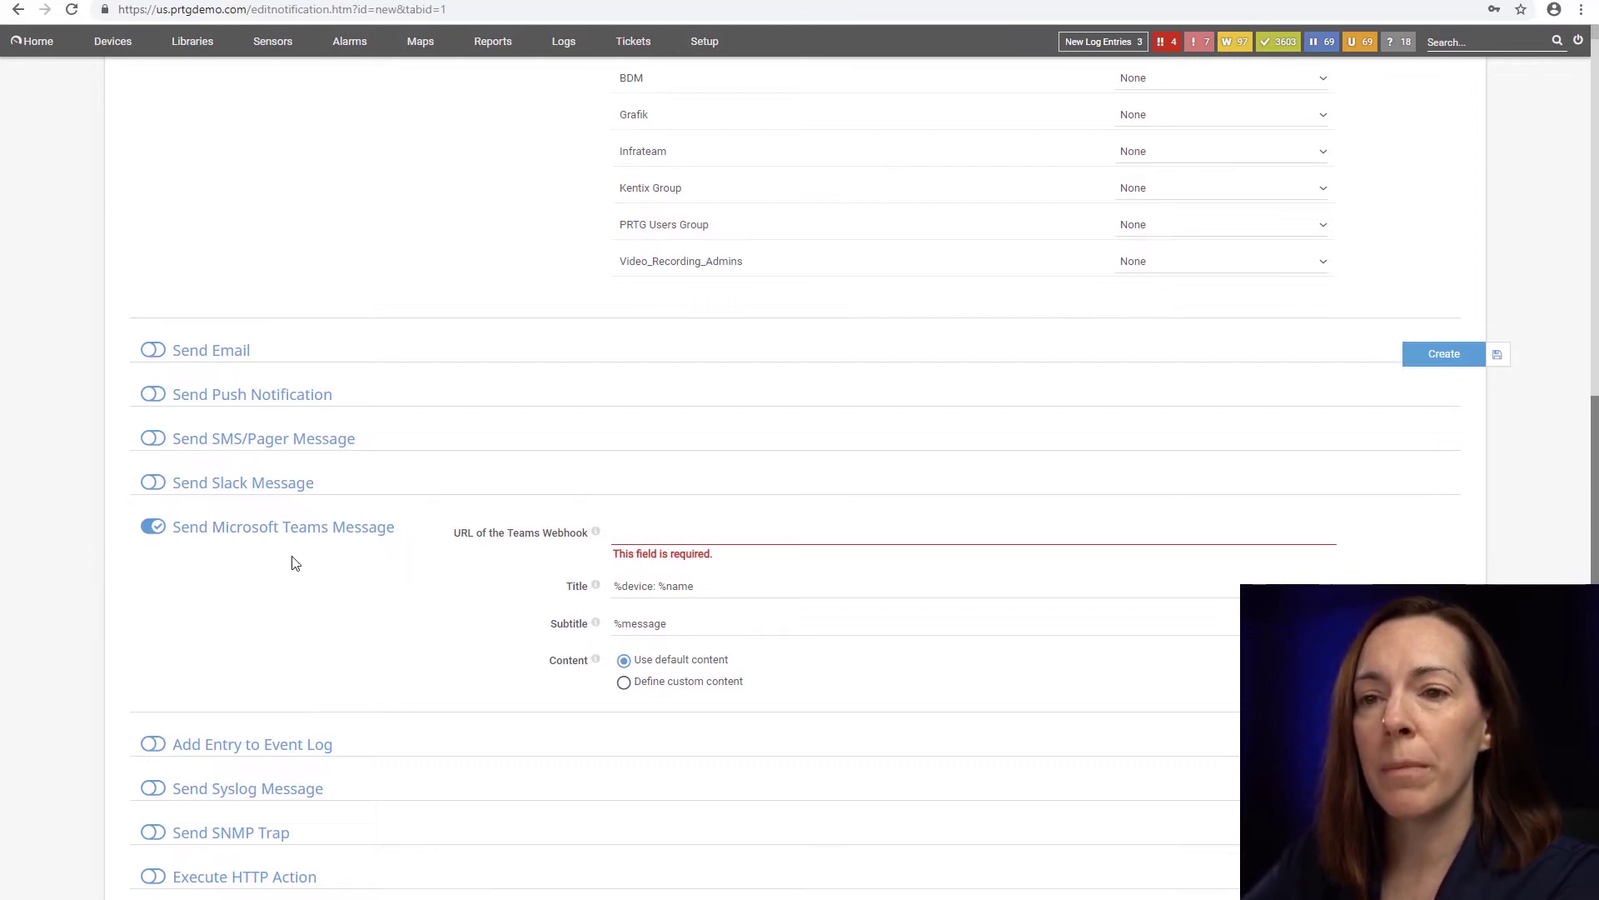
{"action": "left_click", "coordinate": [614, 528]}
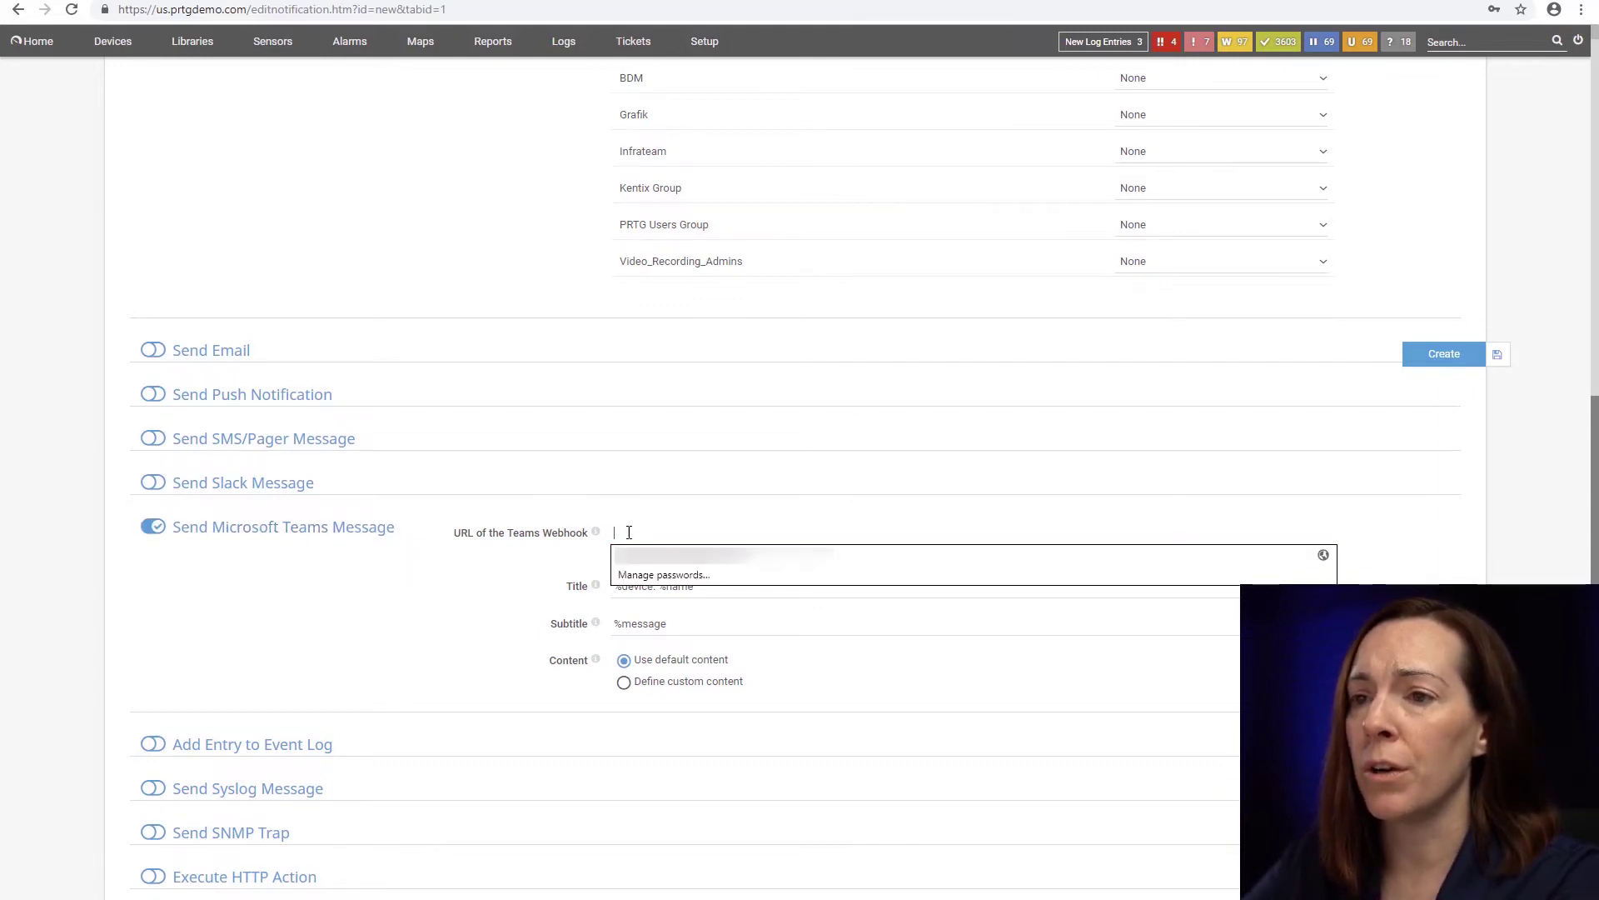
{"action": "left_click", "coordinate": [481, 638]}
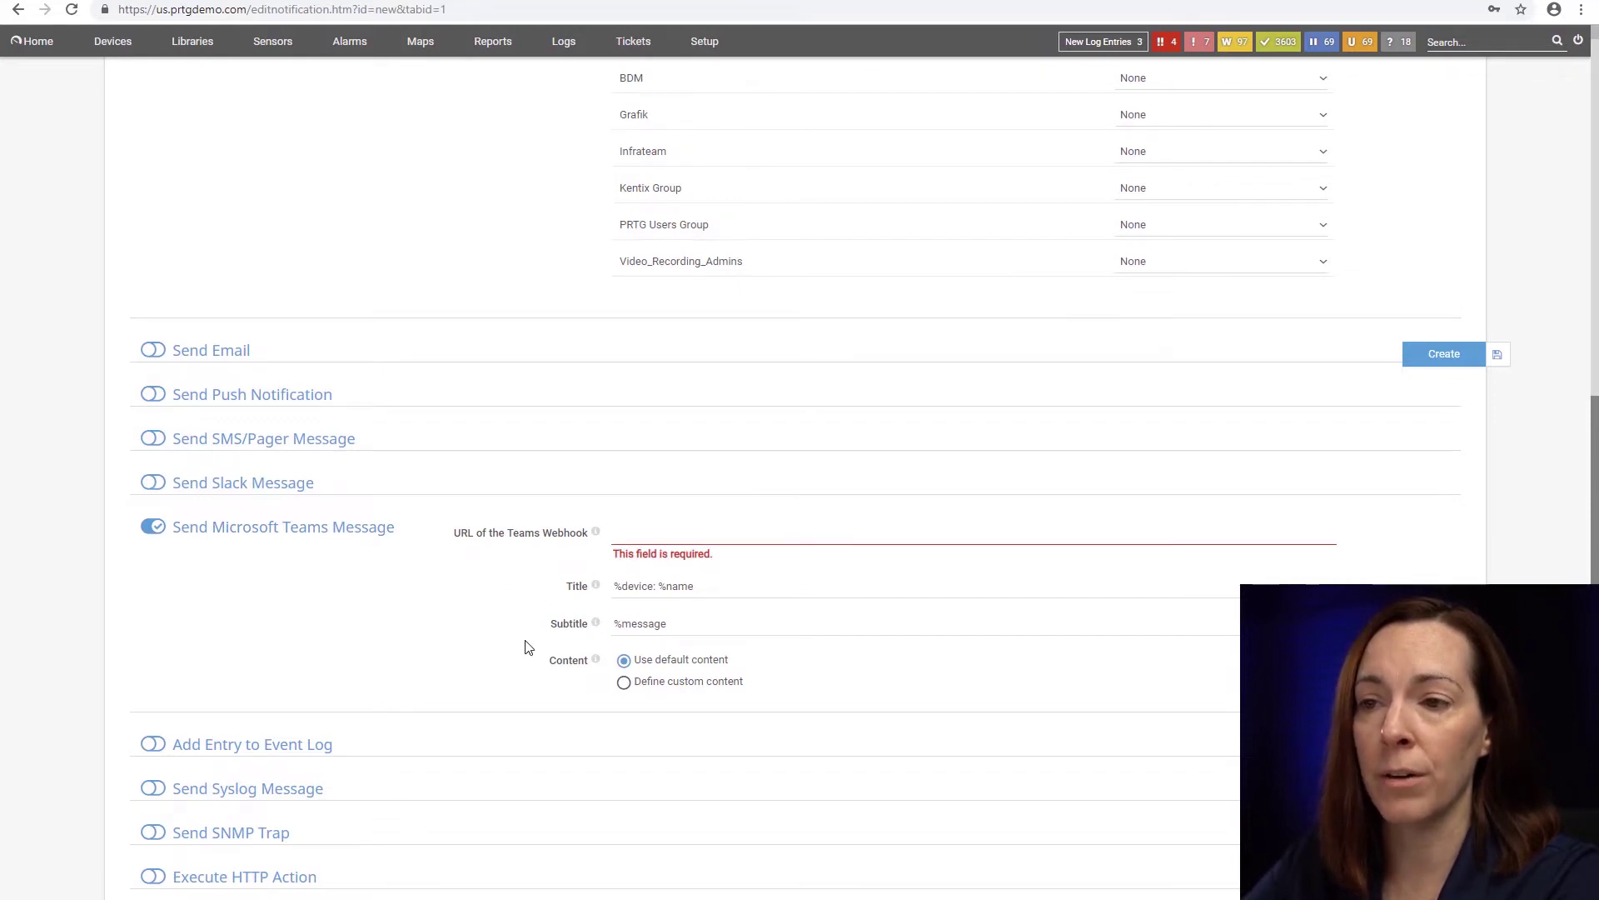
{"action": "left_click", "coordinate": [154, 529]}
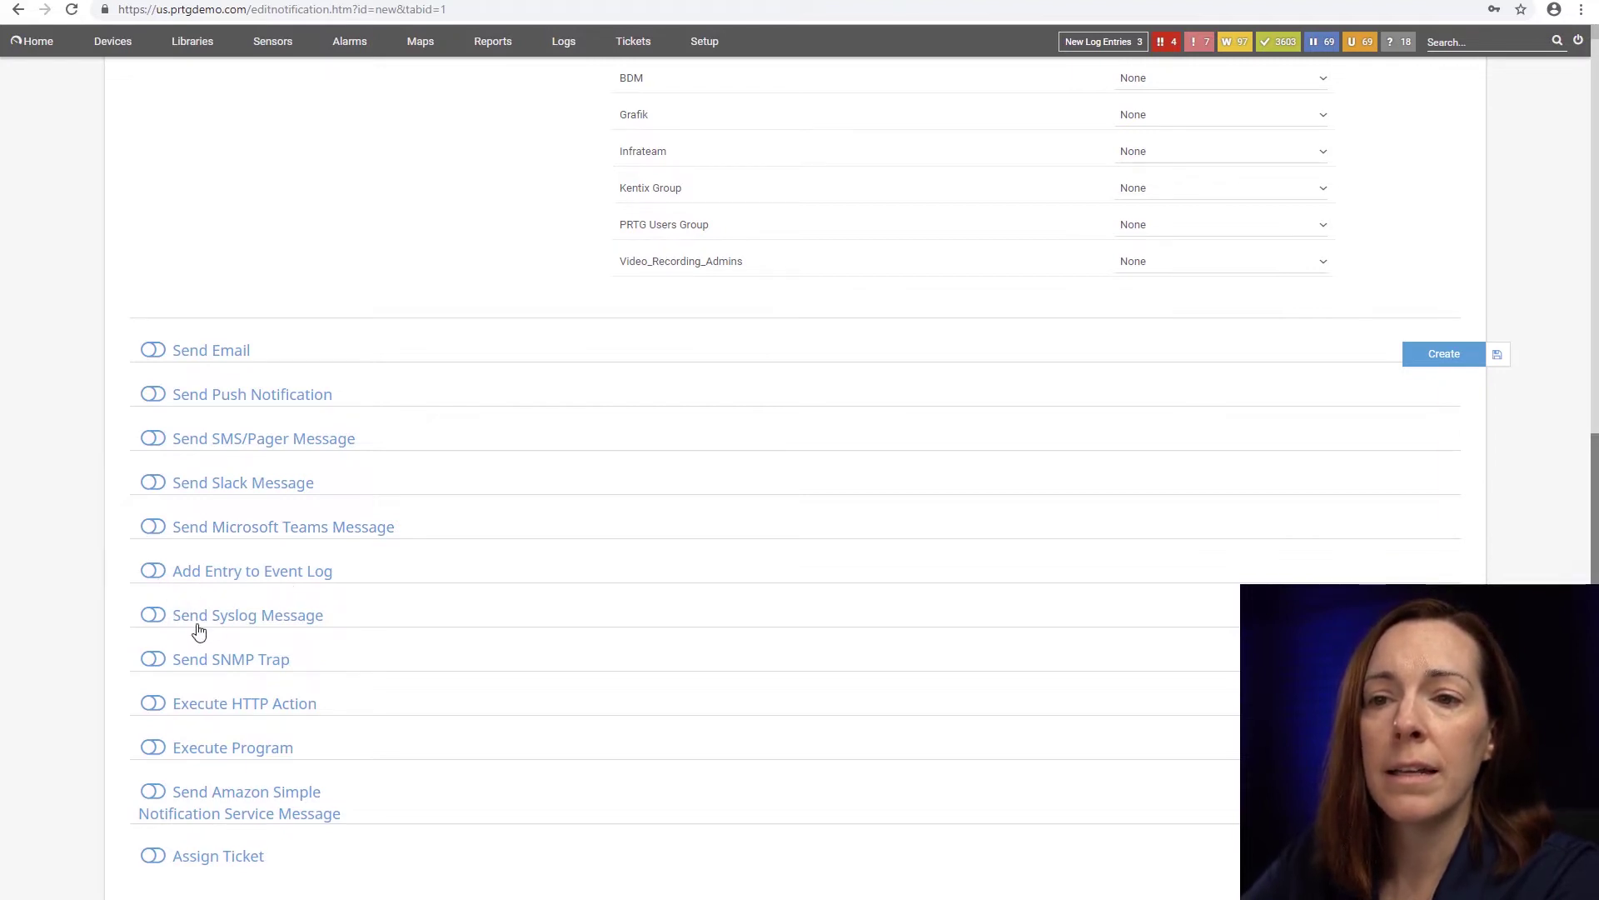
- Toggle the Event Log, Syslog and SNMP Trap actions on and back off
{"action": "left_click", "coordinate": [153, 570]}
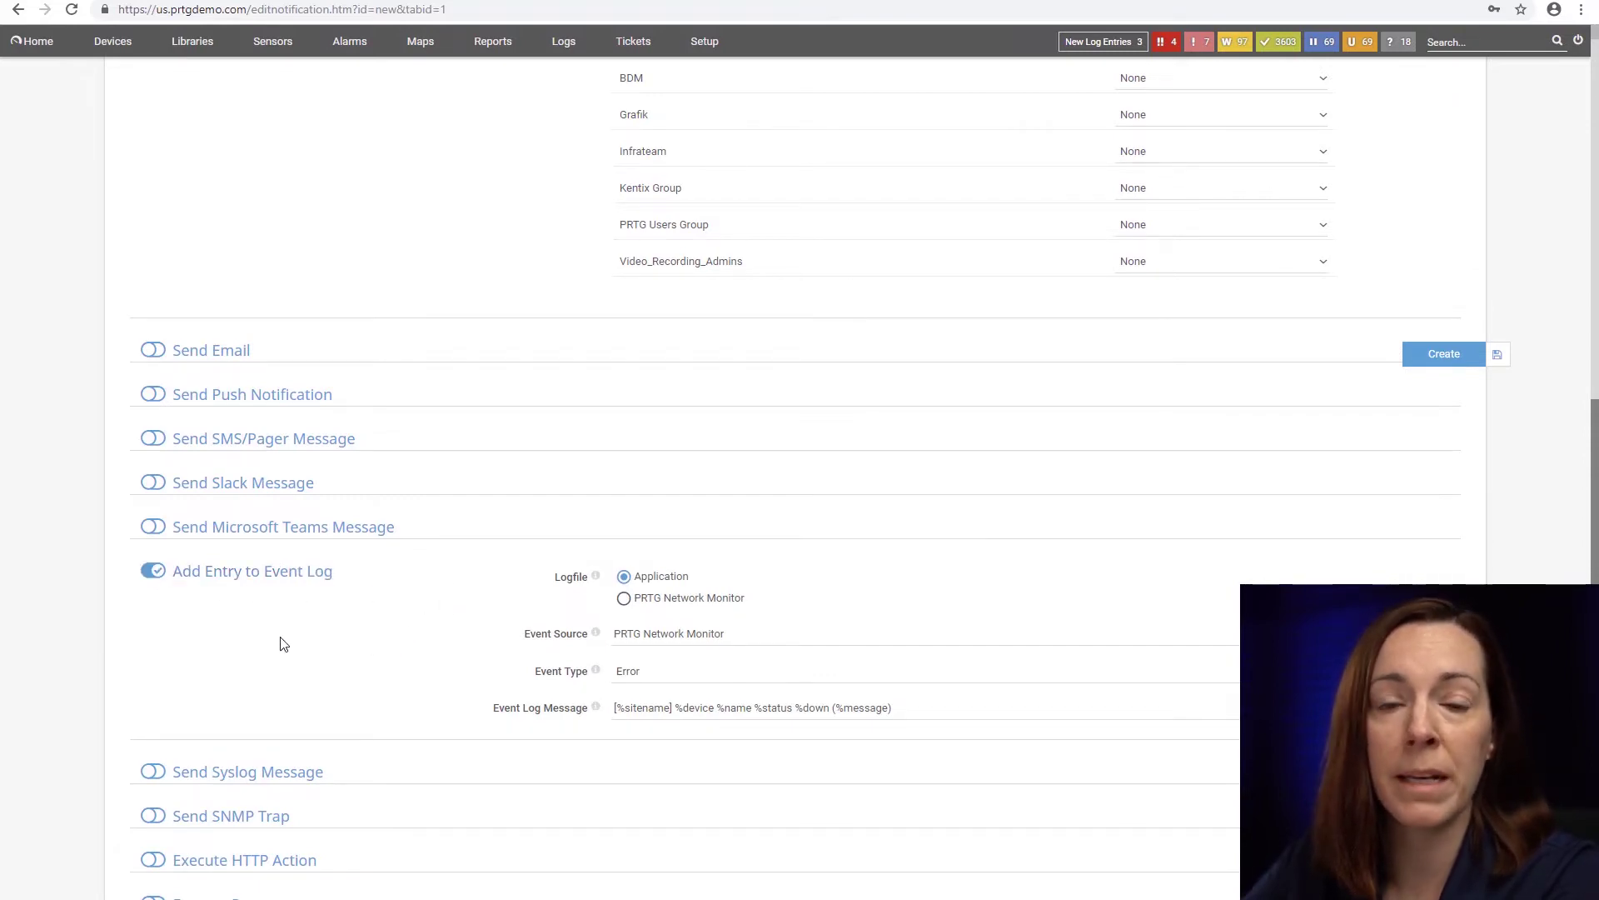
{"action": "left_click", "coordinate": [154, 572]}
{"action": "left_click", "coordinate": [154, 617]}
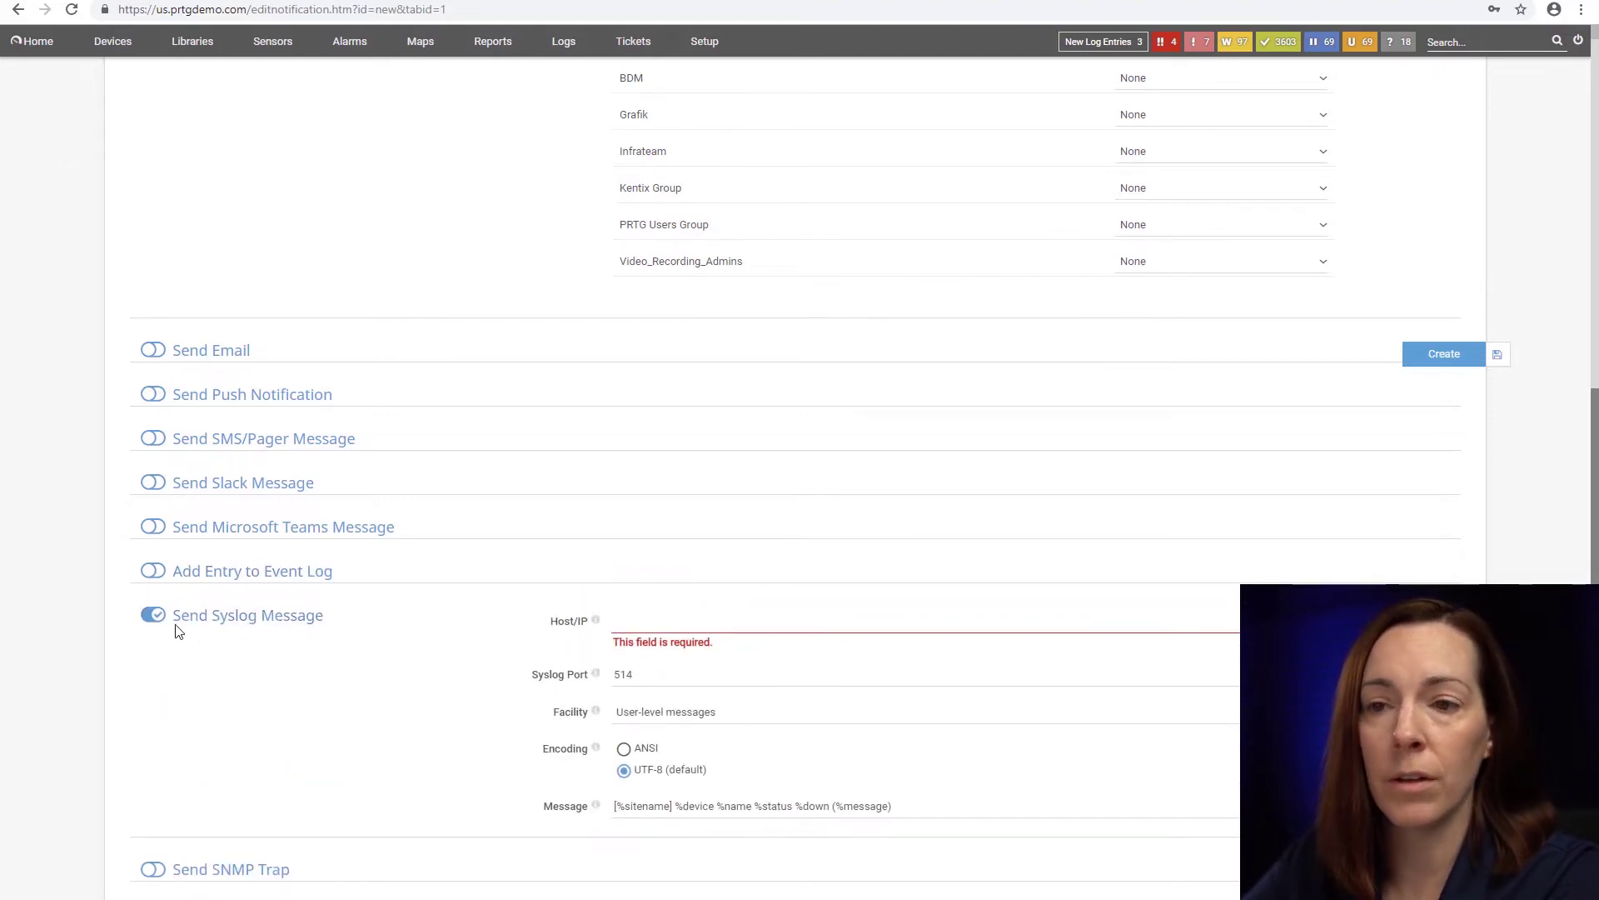
{"action": "left_click", "coordinate": [150, 616]}
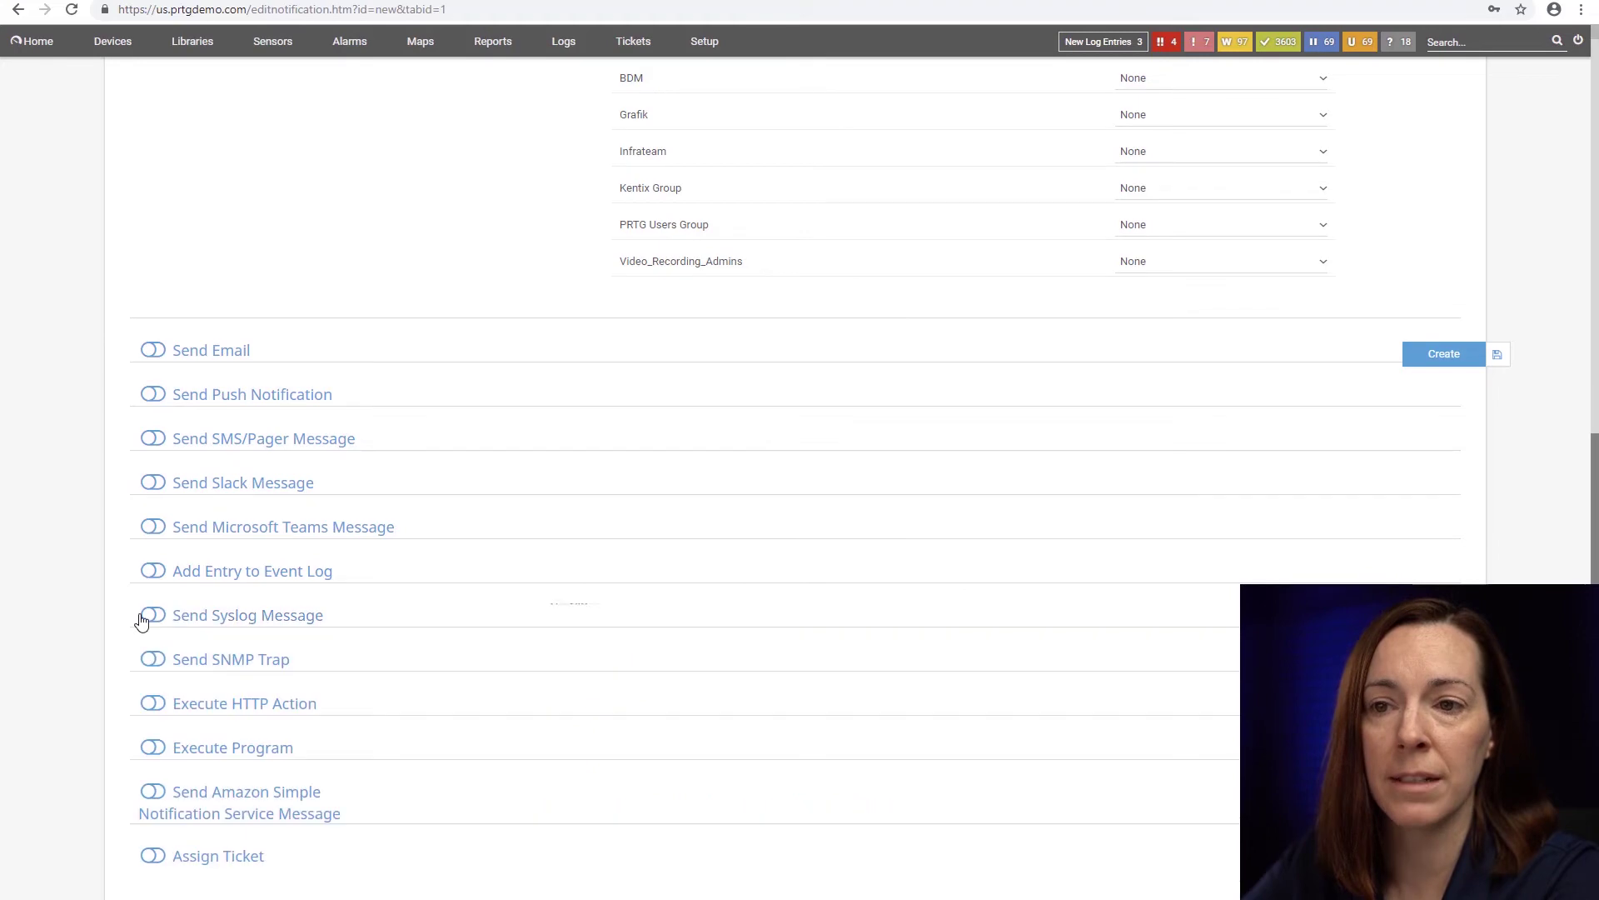
{"action": "left_click", "coordinate": [150, 658]}
{"action": "scroll", "coordinate": [445, 662], "scroll_direction": "down", "scroll_amount": 2}
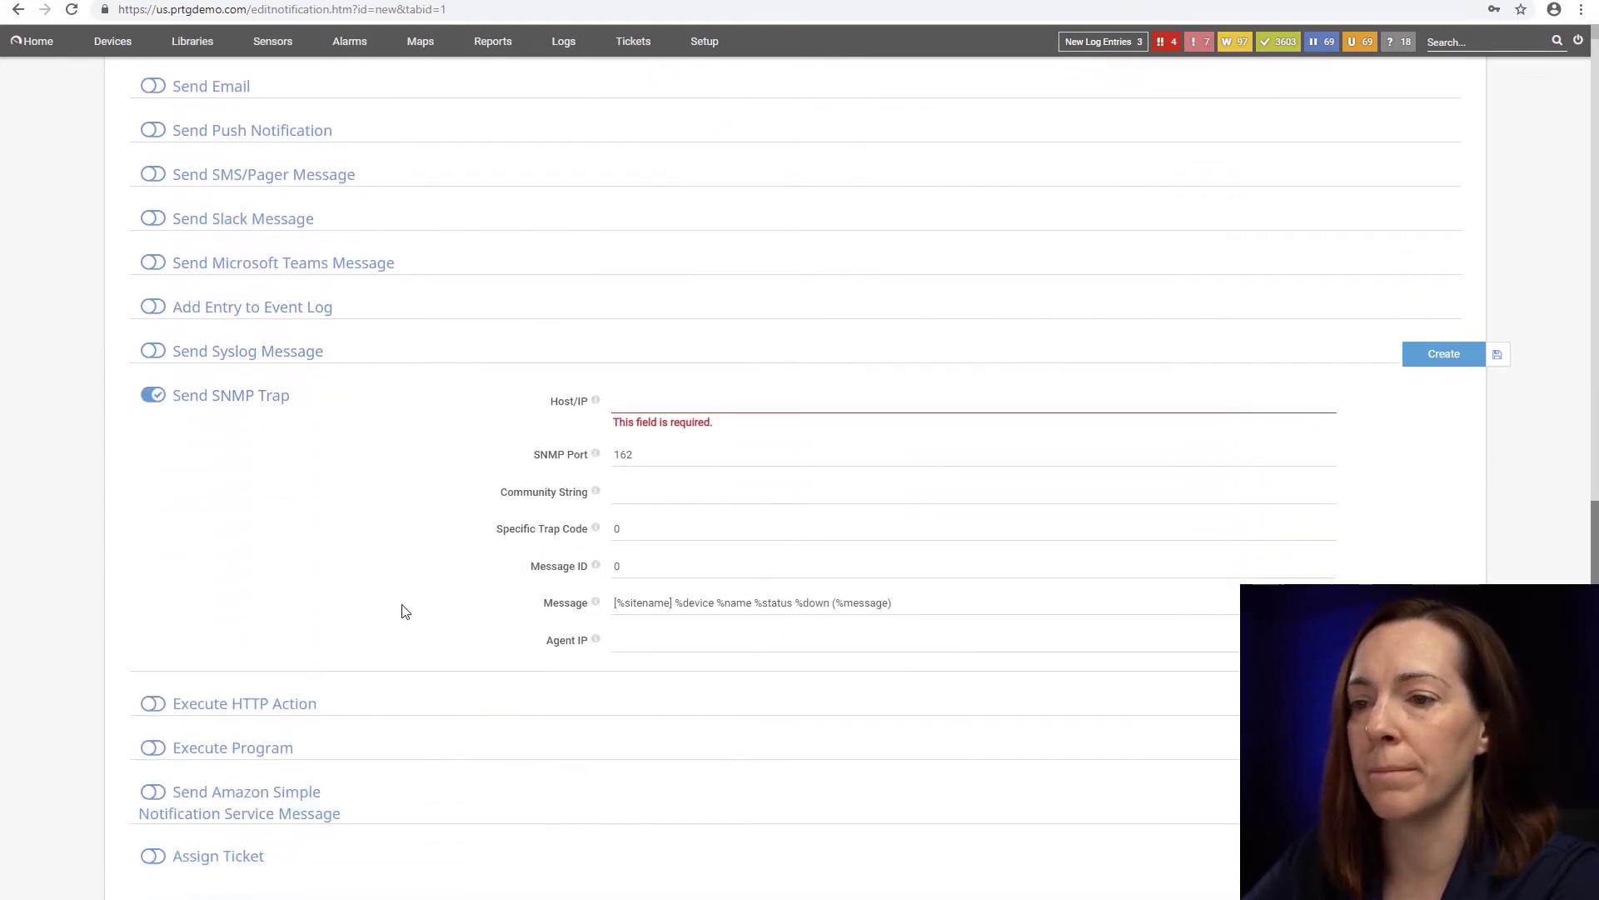
{"action": "left_click", "coordinate": [152, 396]}
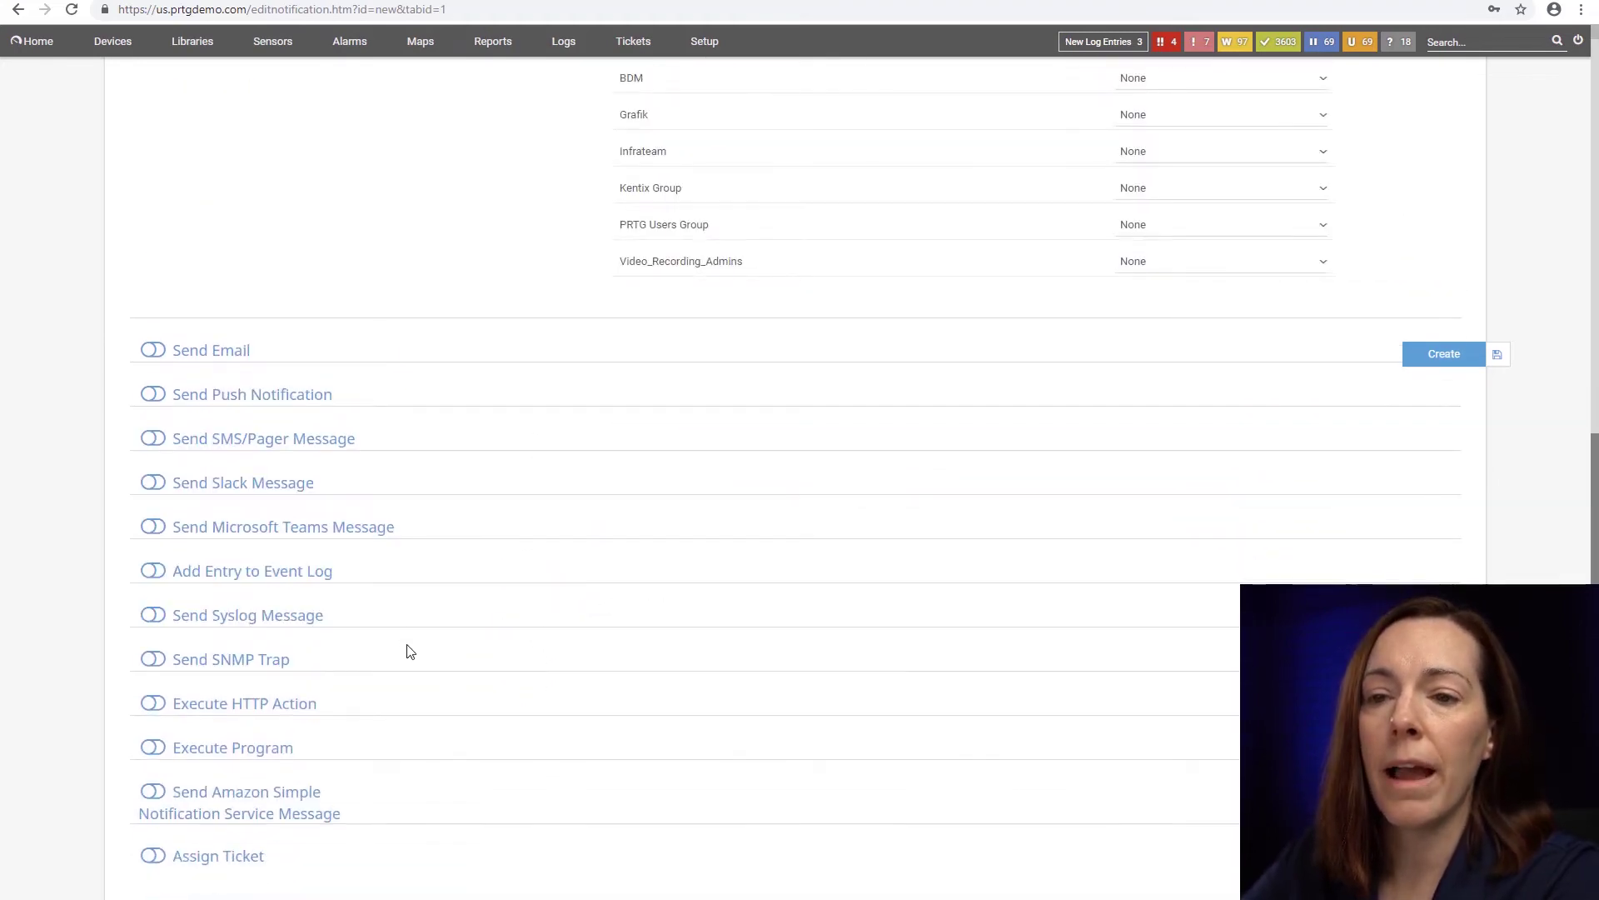
- Enable Execute Program with the Demo exe notification - outfile.ps1 script, switching the HTTP action off
{"action": "left_click", "coordinate": [150, 704]}
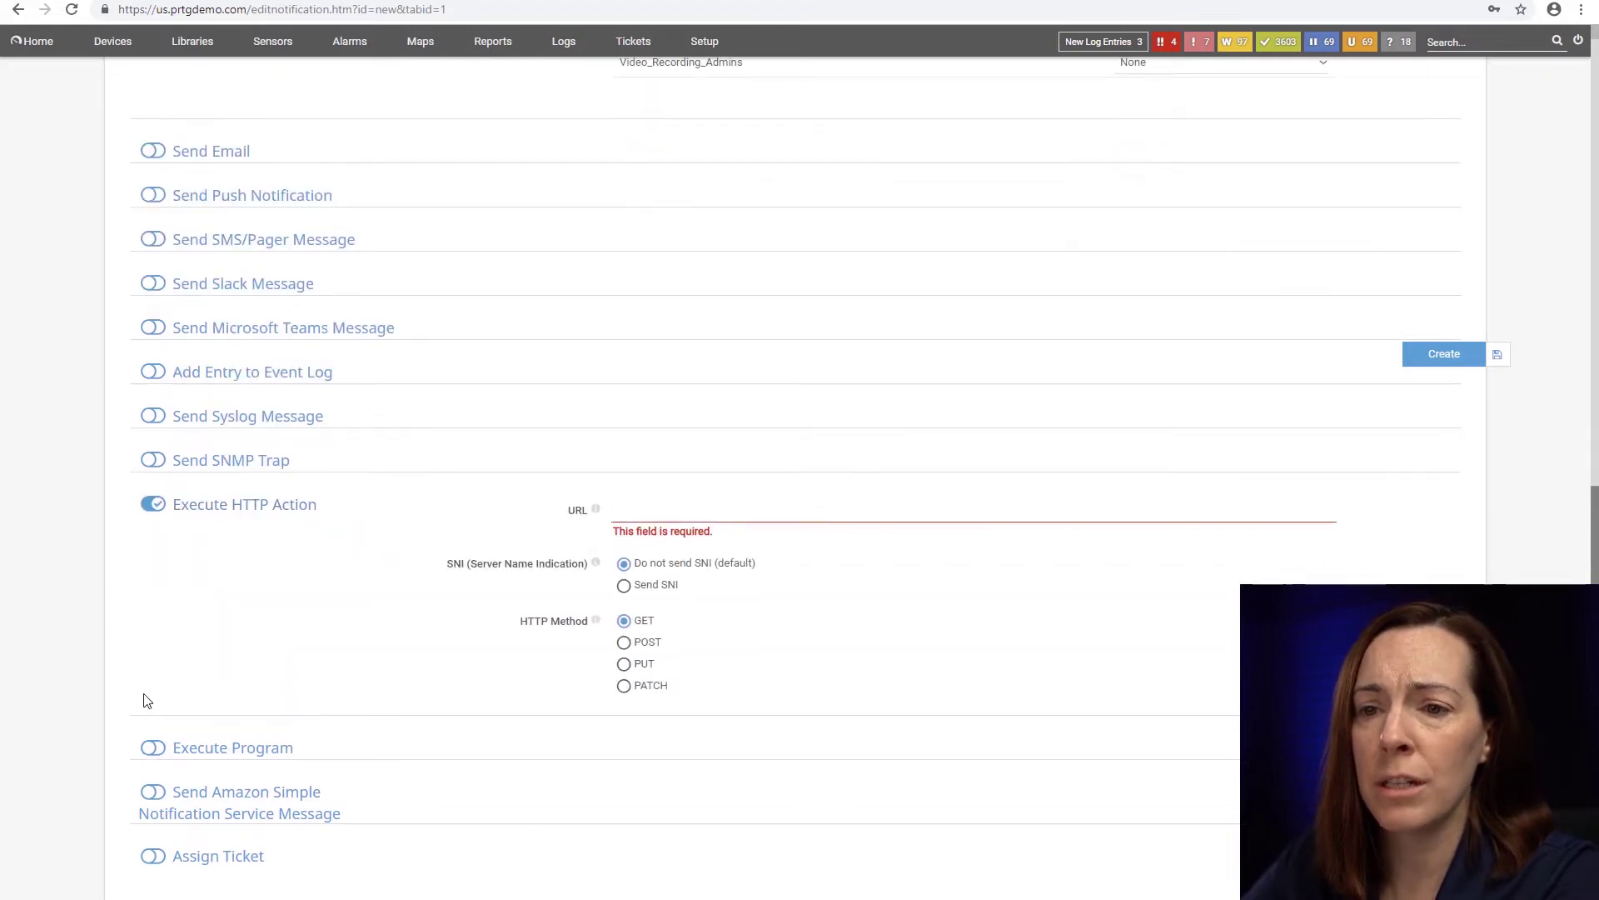
{"action": "left_click", "coordinate": [150, 750]}
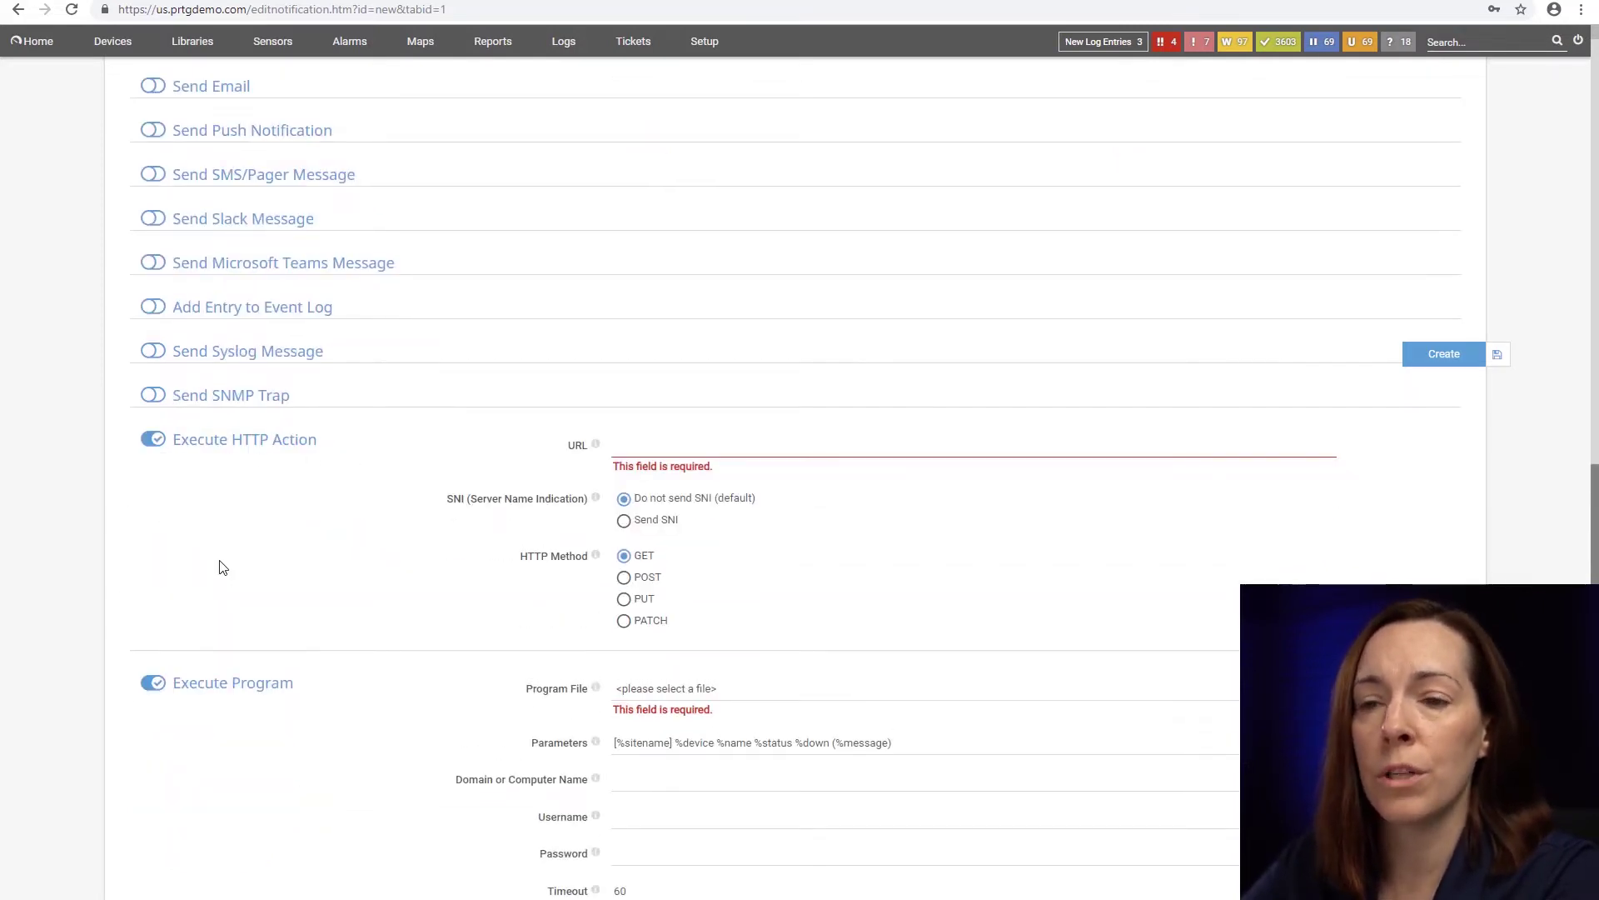
{"action": "scroll", "coordinate": [218, 568], "scroll_direction": "down", "scroll_amount": 2}
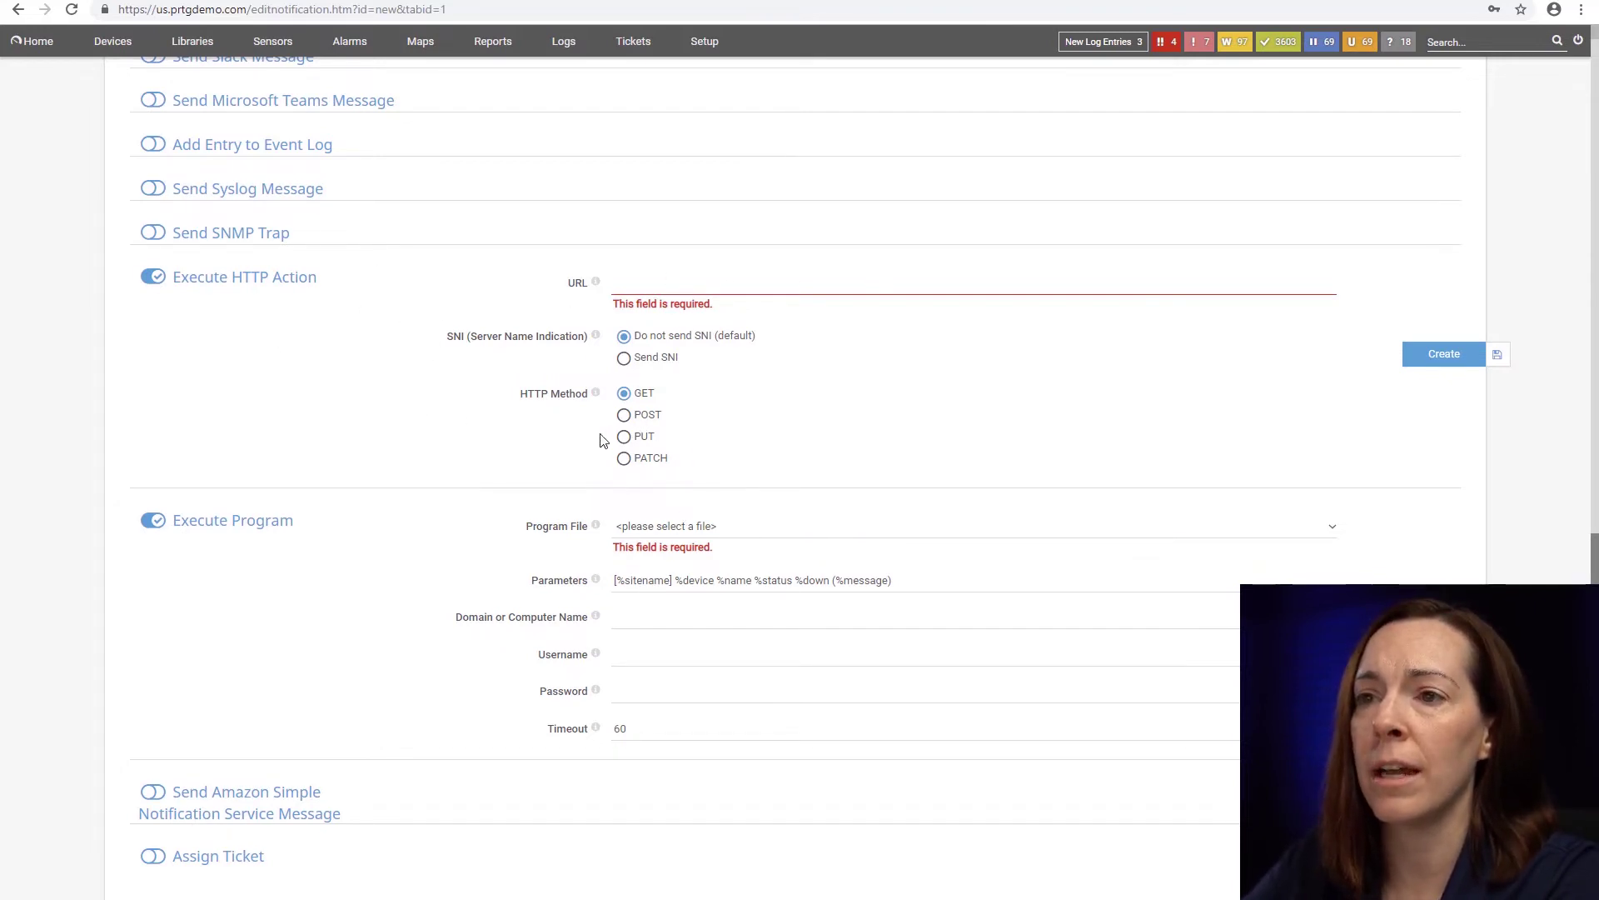
{"action": "left_click", "coordinate": [153, 277]}
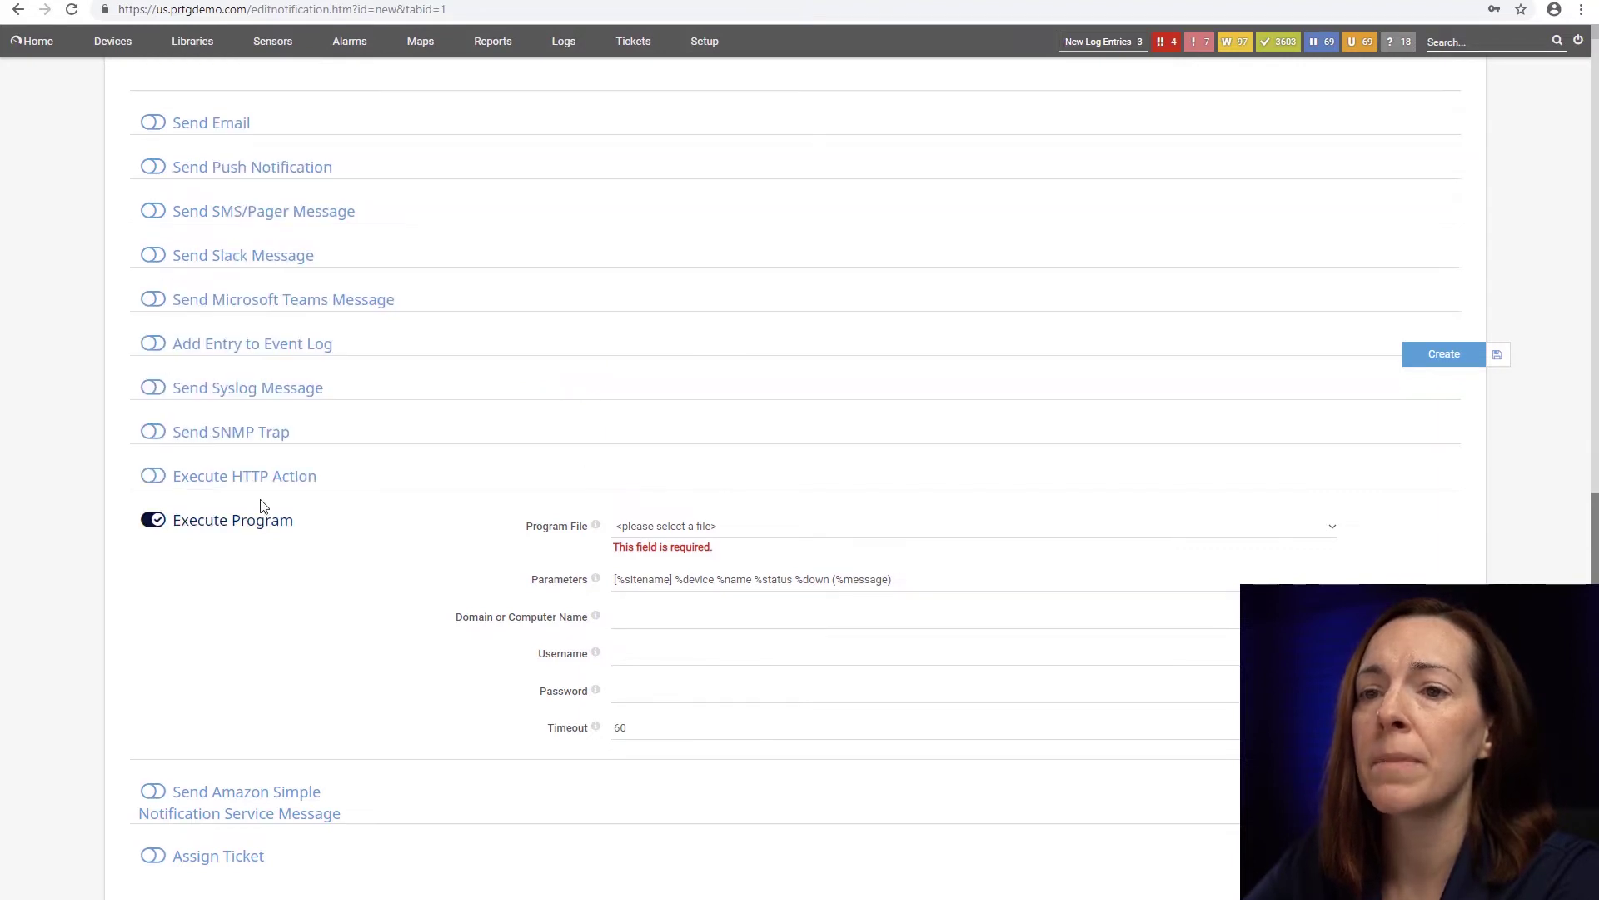
{"action": "left_click", "coordinate": [837, 529]}
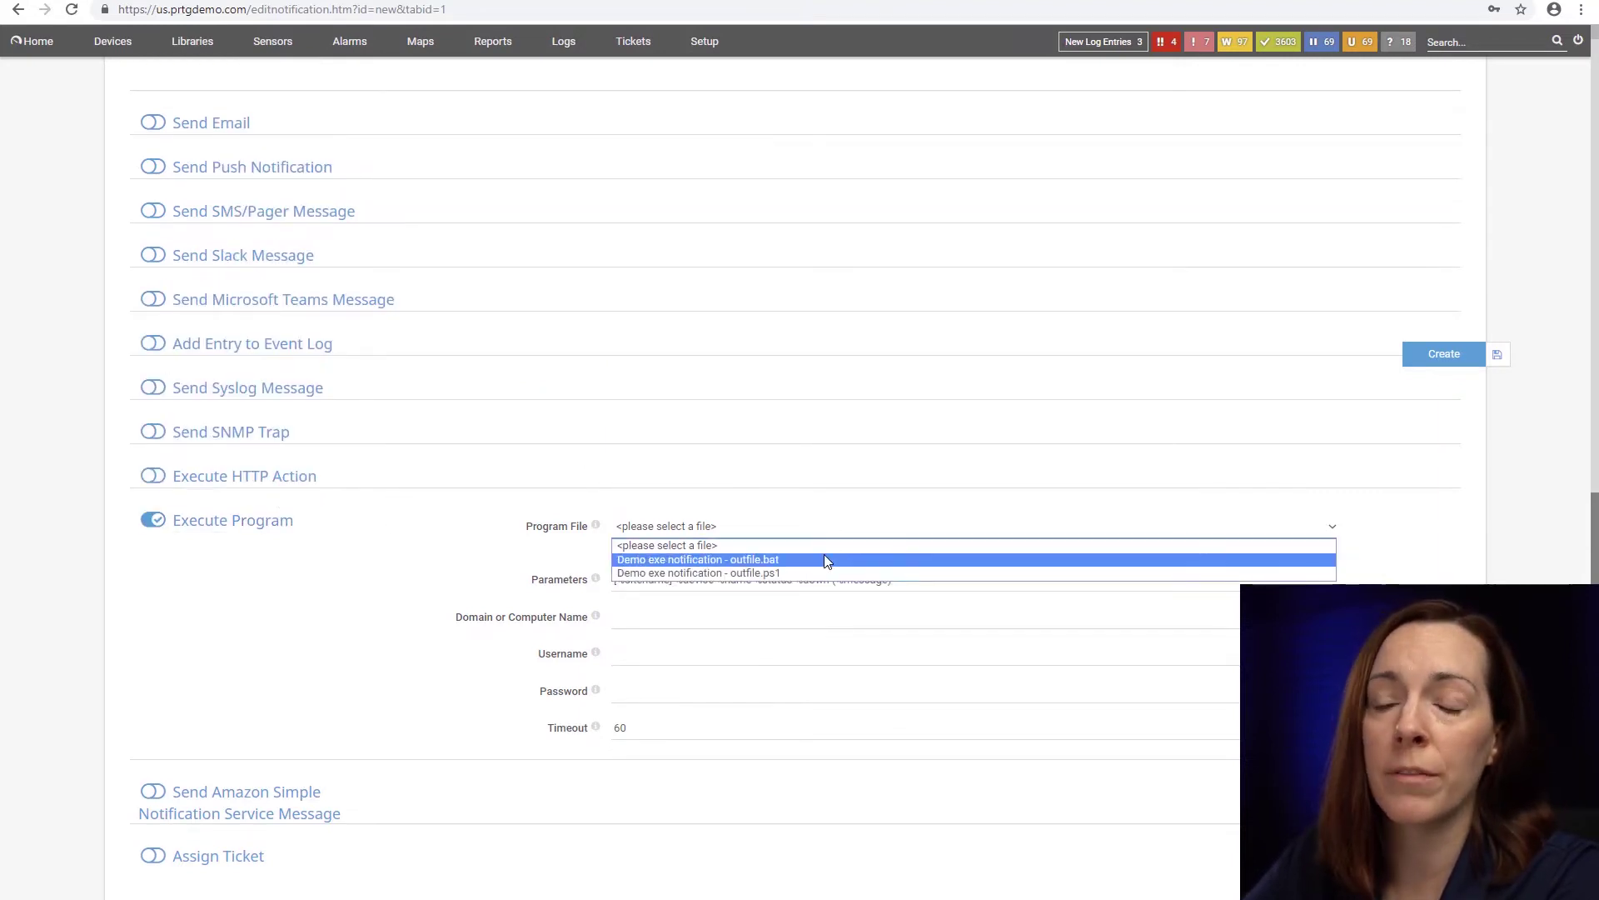
{"action": "left_click", "coordinate": [759, 578]}
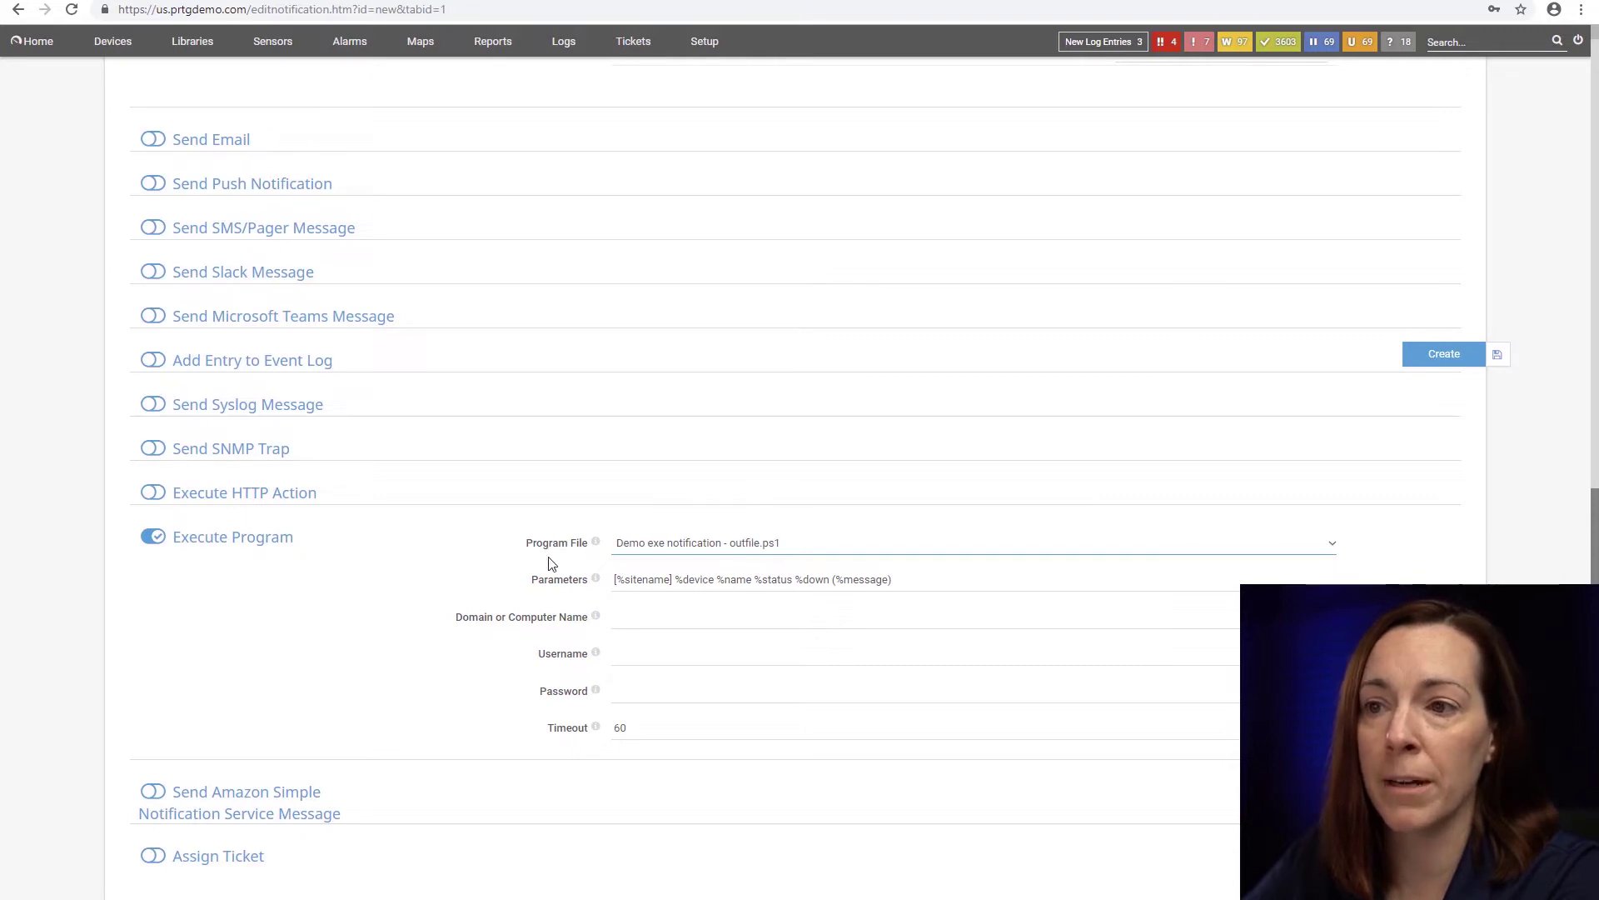
{"action": "left_click", "coordinate": [790, 617]}
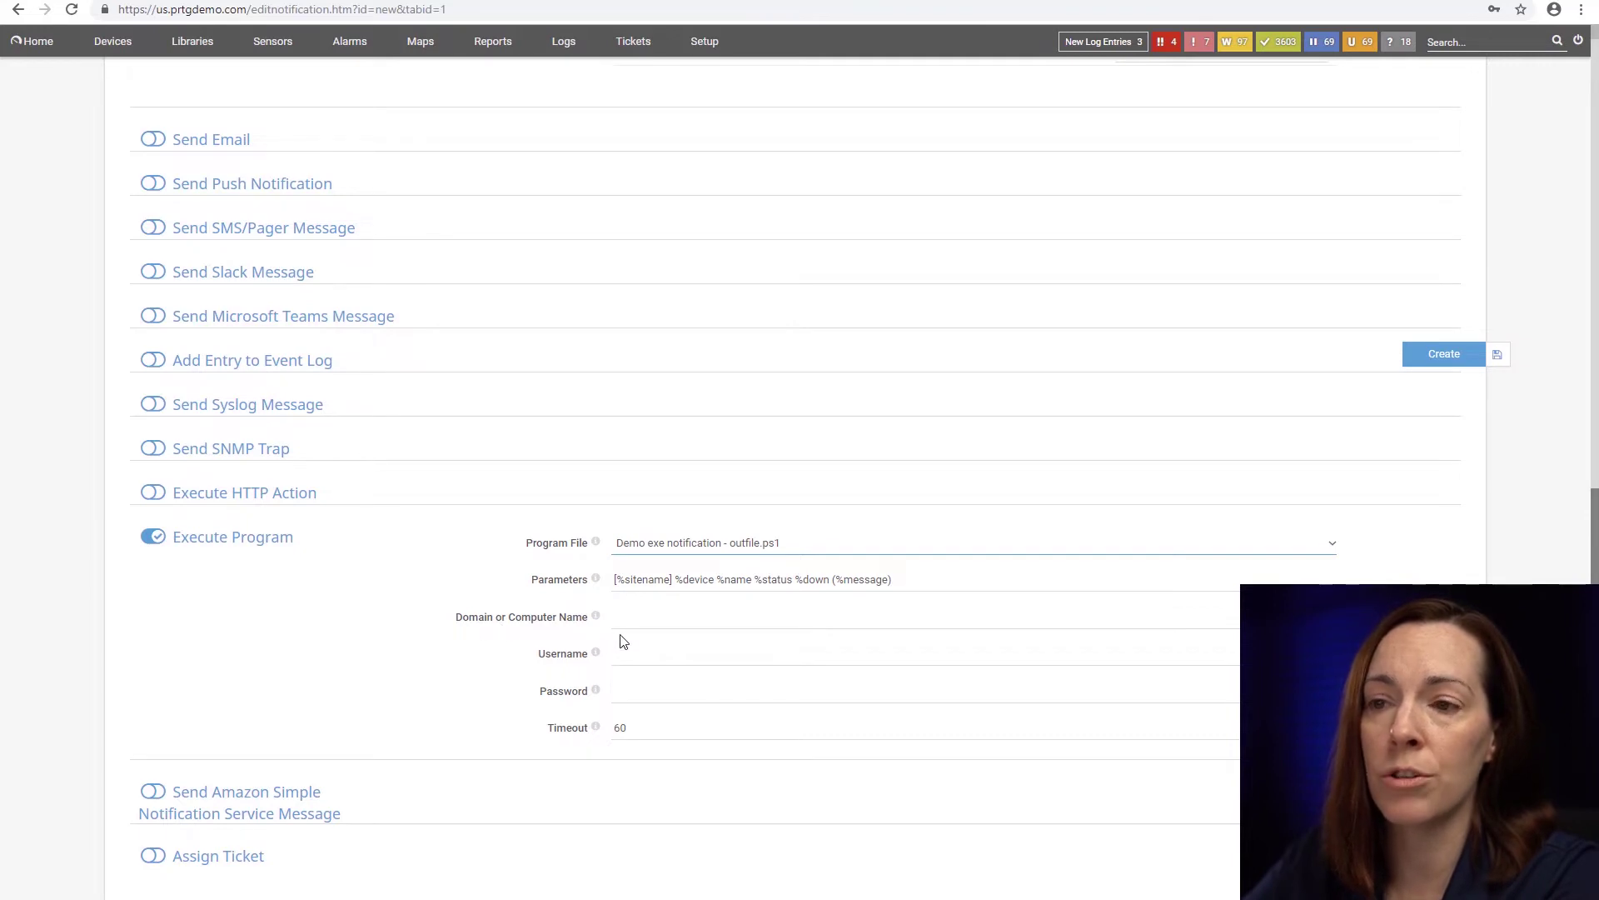
- Turn off Execute Program, toggle Amazon SNS on and off, and enable Assign Ticket
{"action": "left_click", "coordinate": [159, 539]}
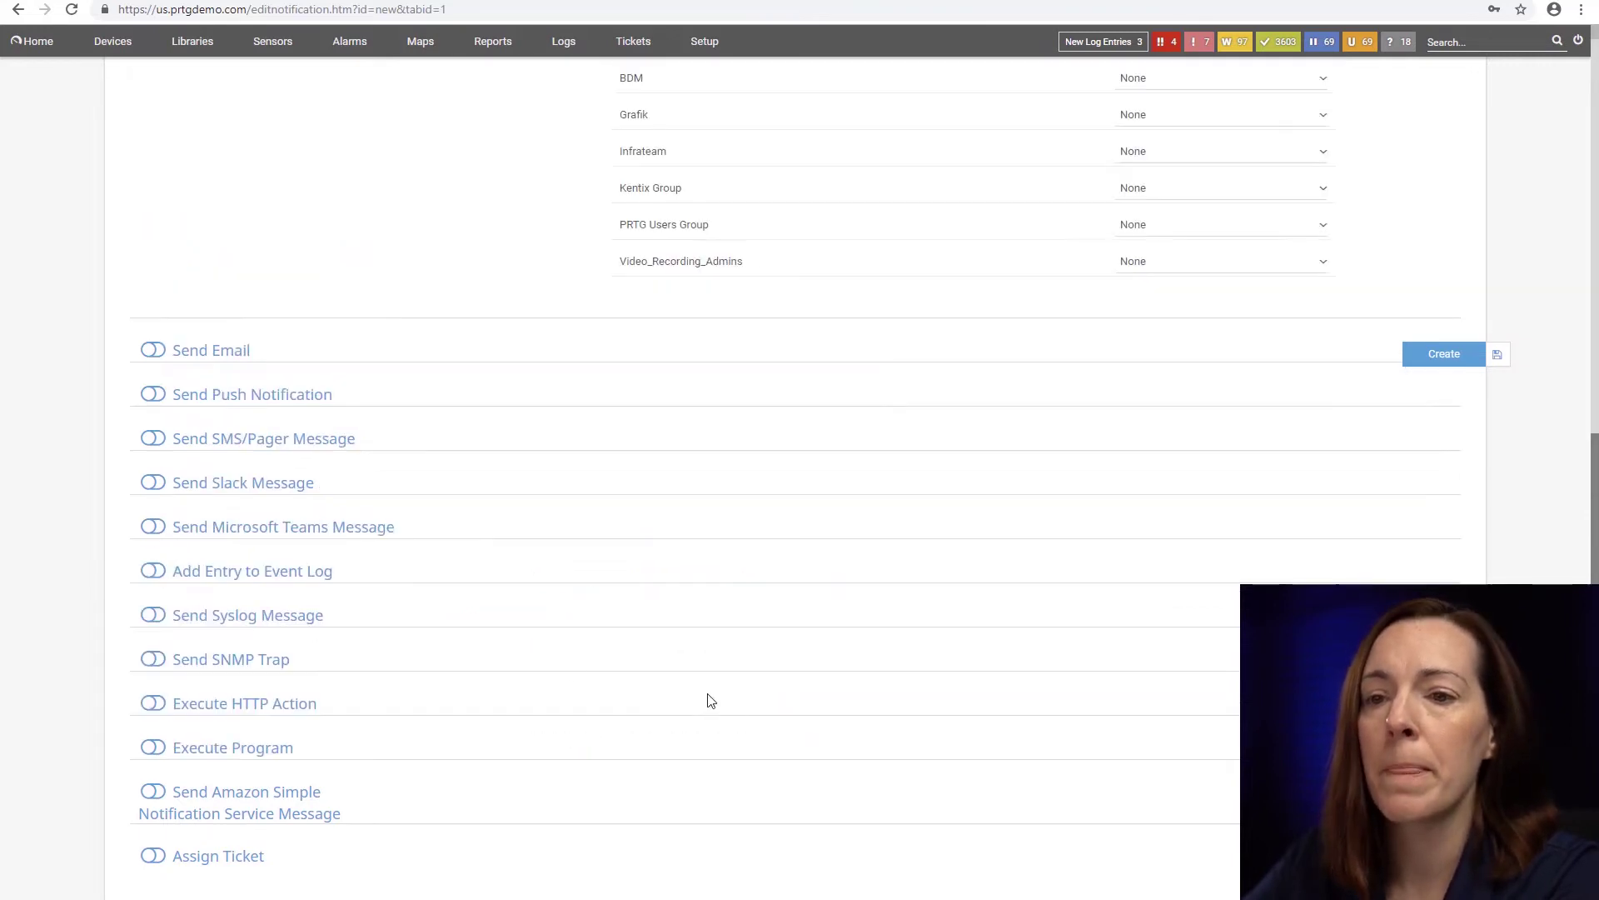
{"action": "left_click", "coordinate": [147, 797]}
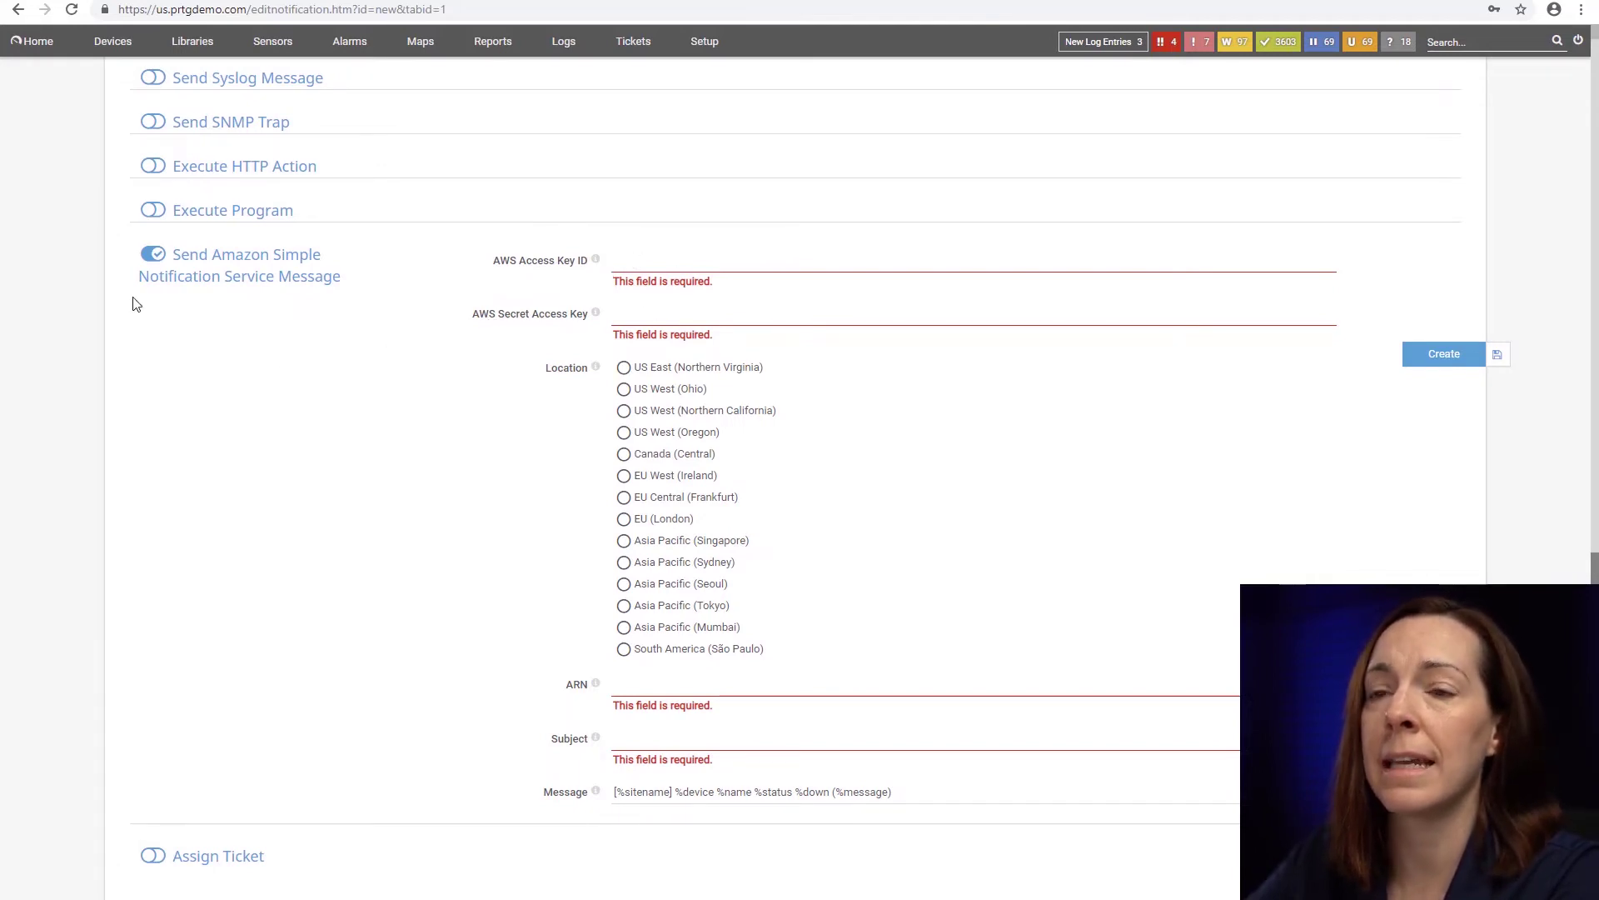
{"action": "left_click", "coordinate": [153, 253]}
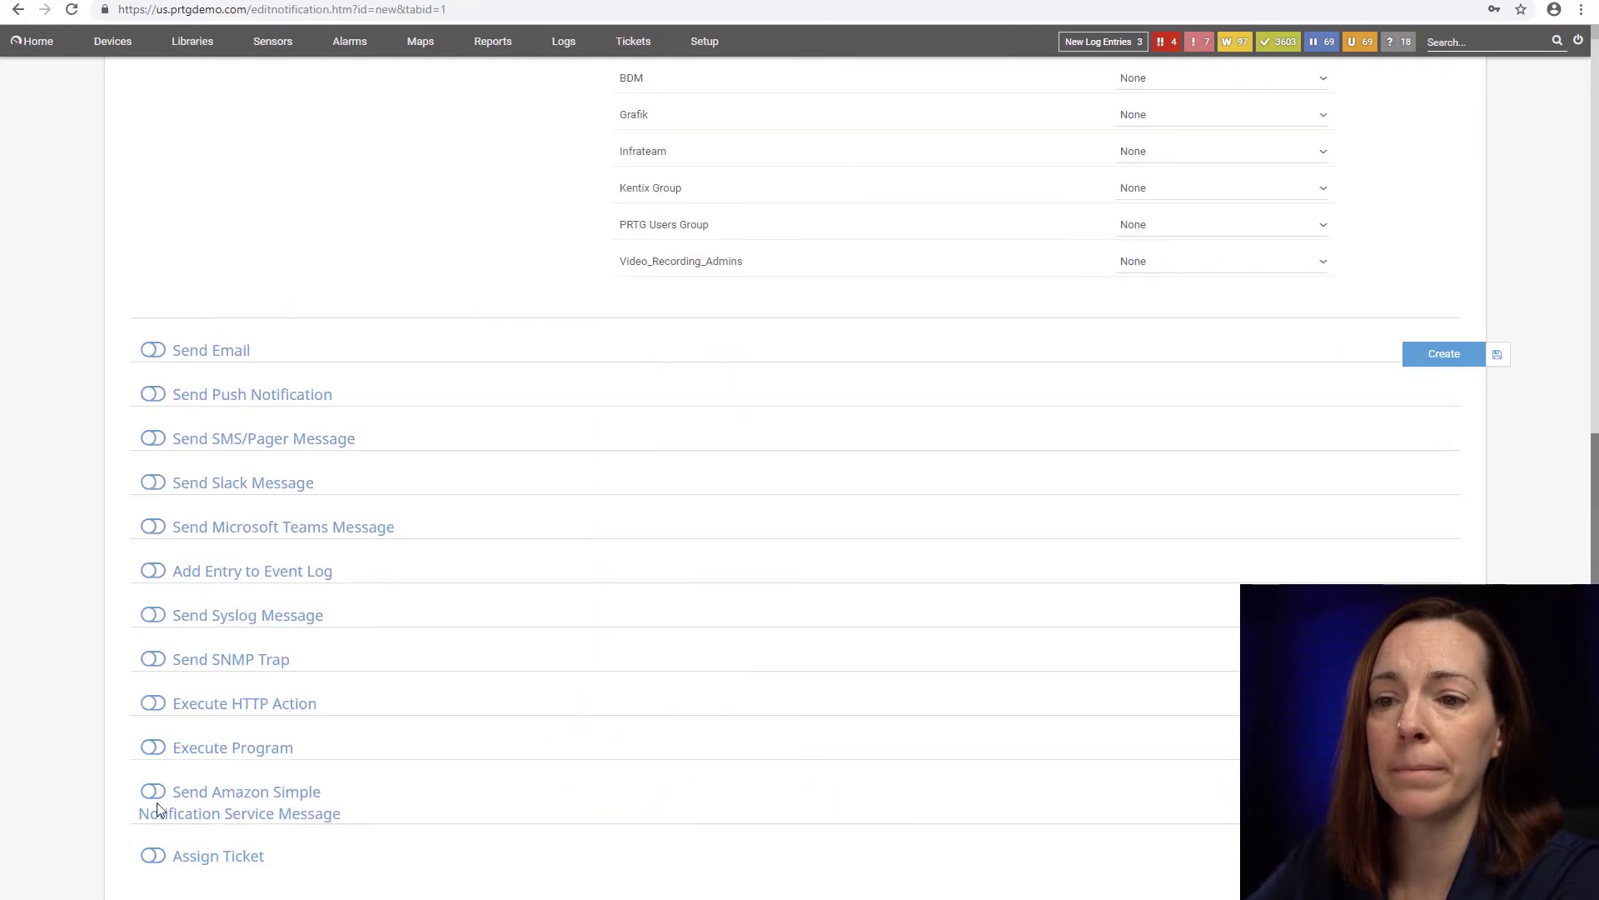
{"action": "left_click", "coordinate": [152, 856]}
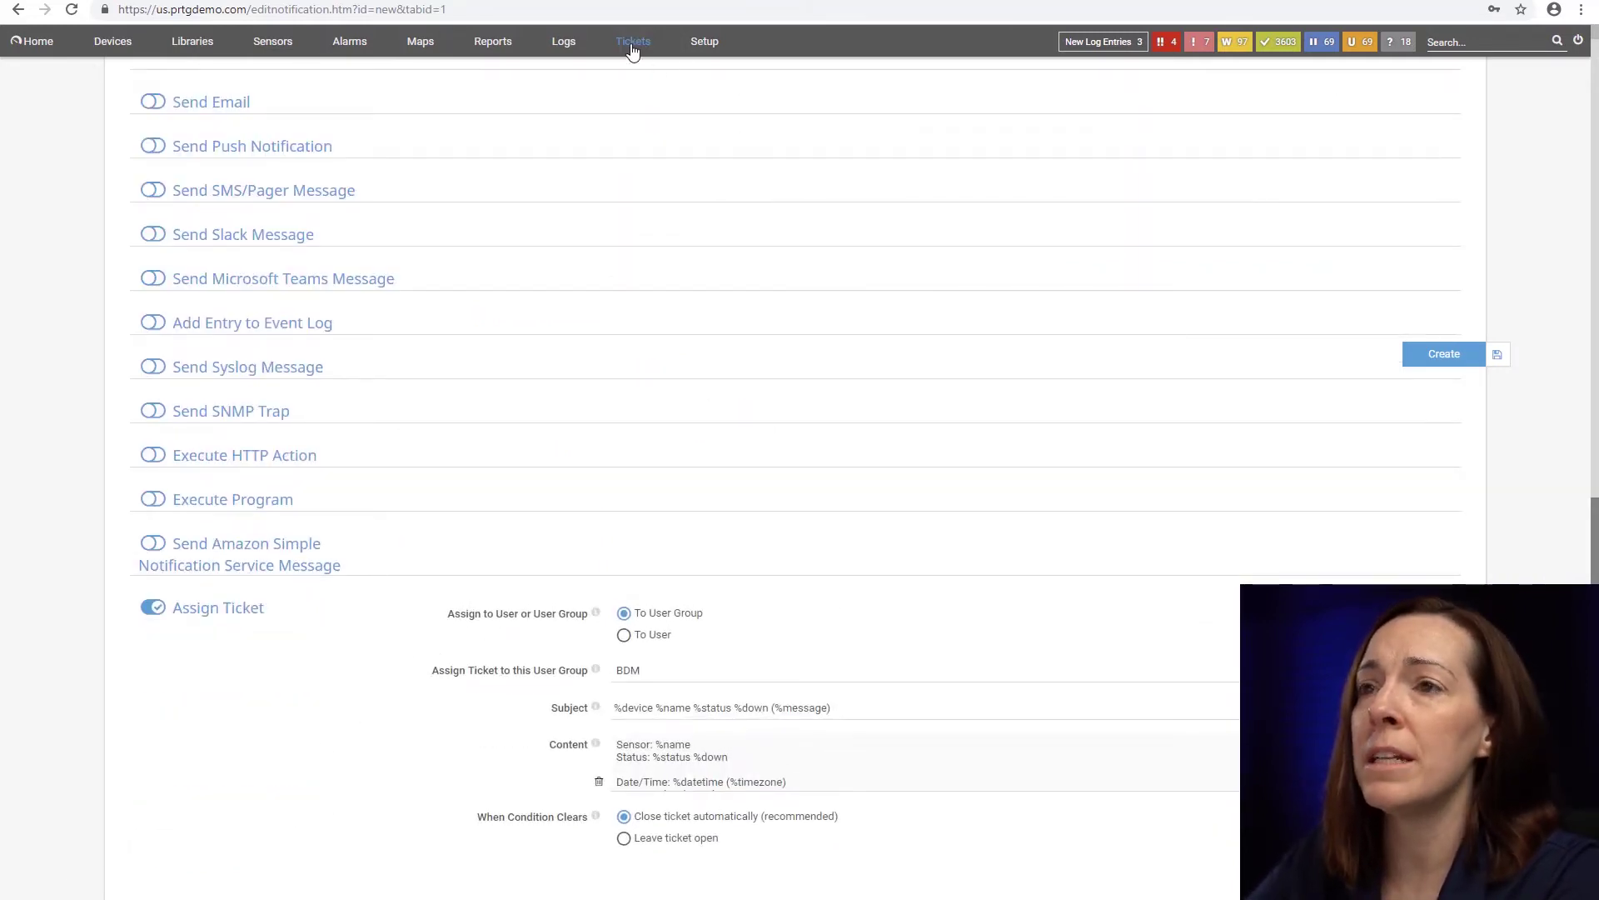
{"action": "mouse_move", "coordinate": [650, 103]}
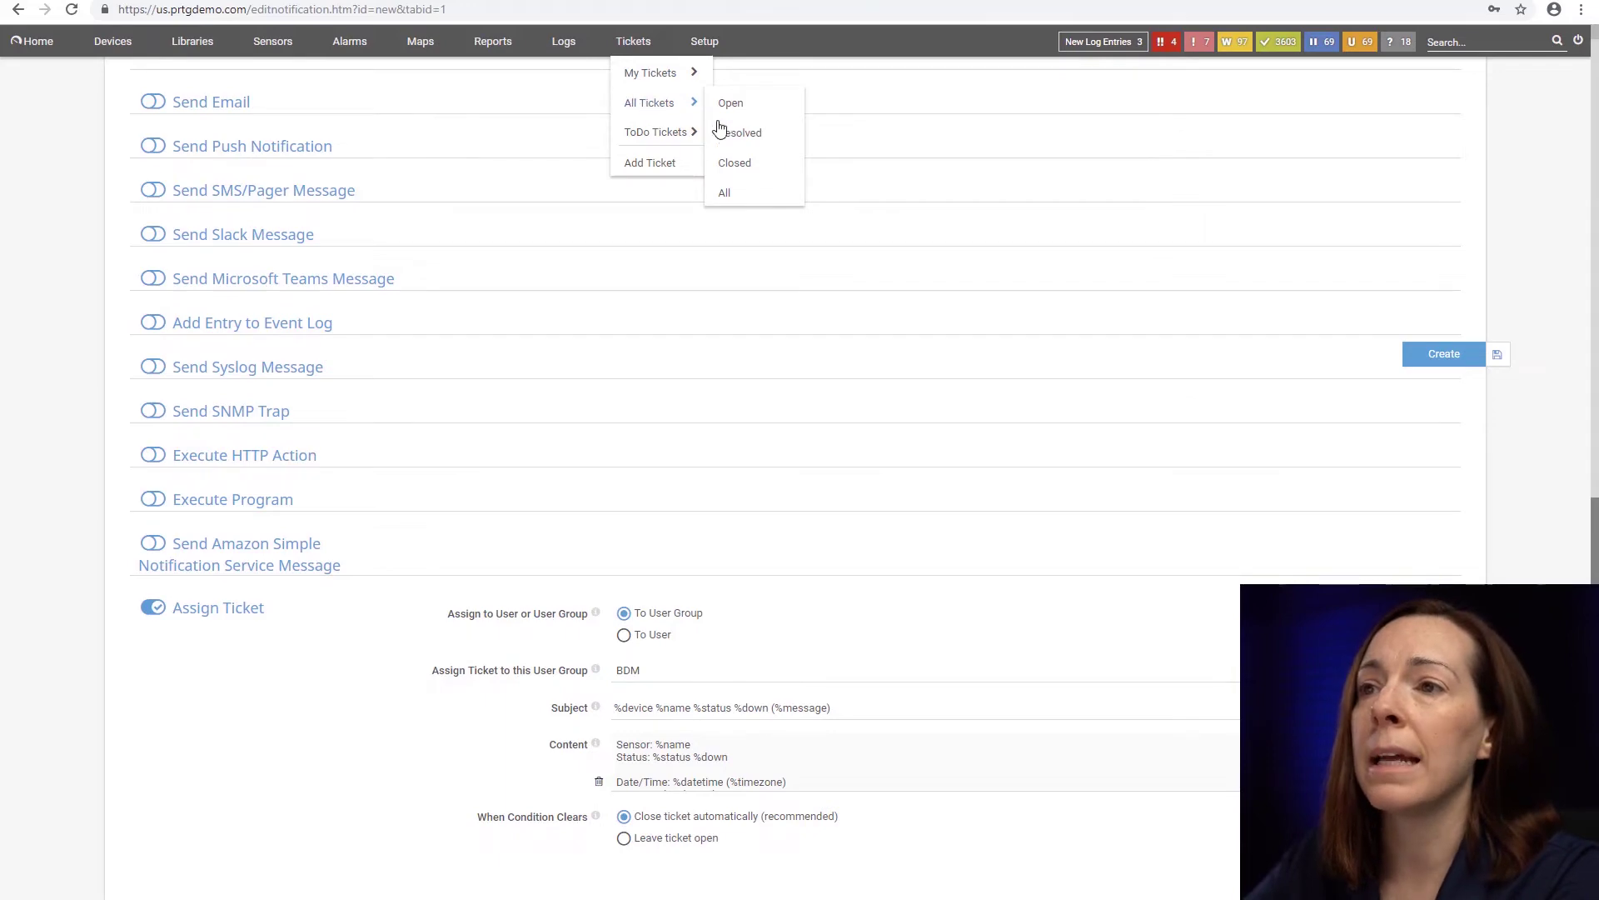
{"action": "left_click", "coordinate": [723, 199]}
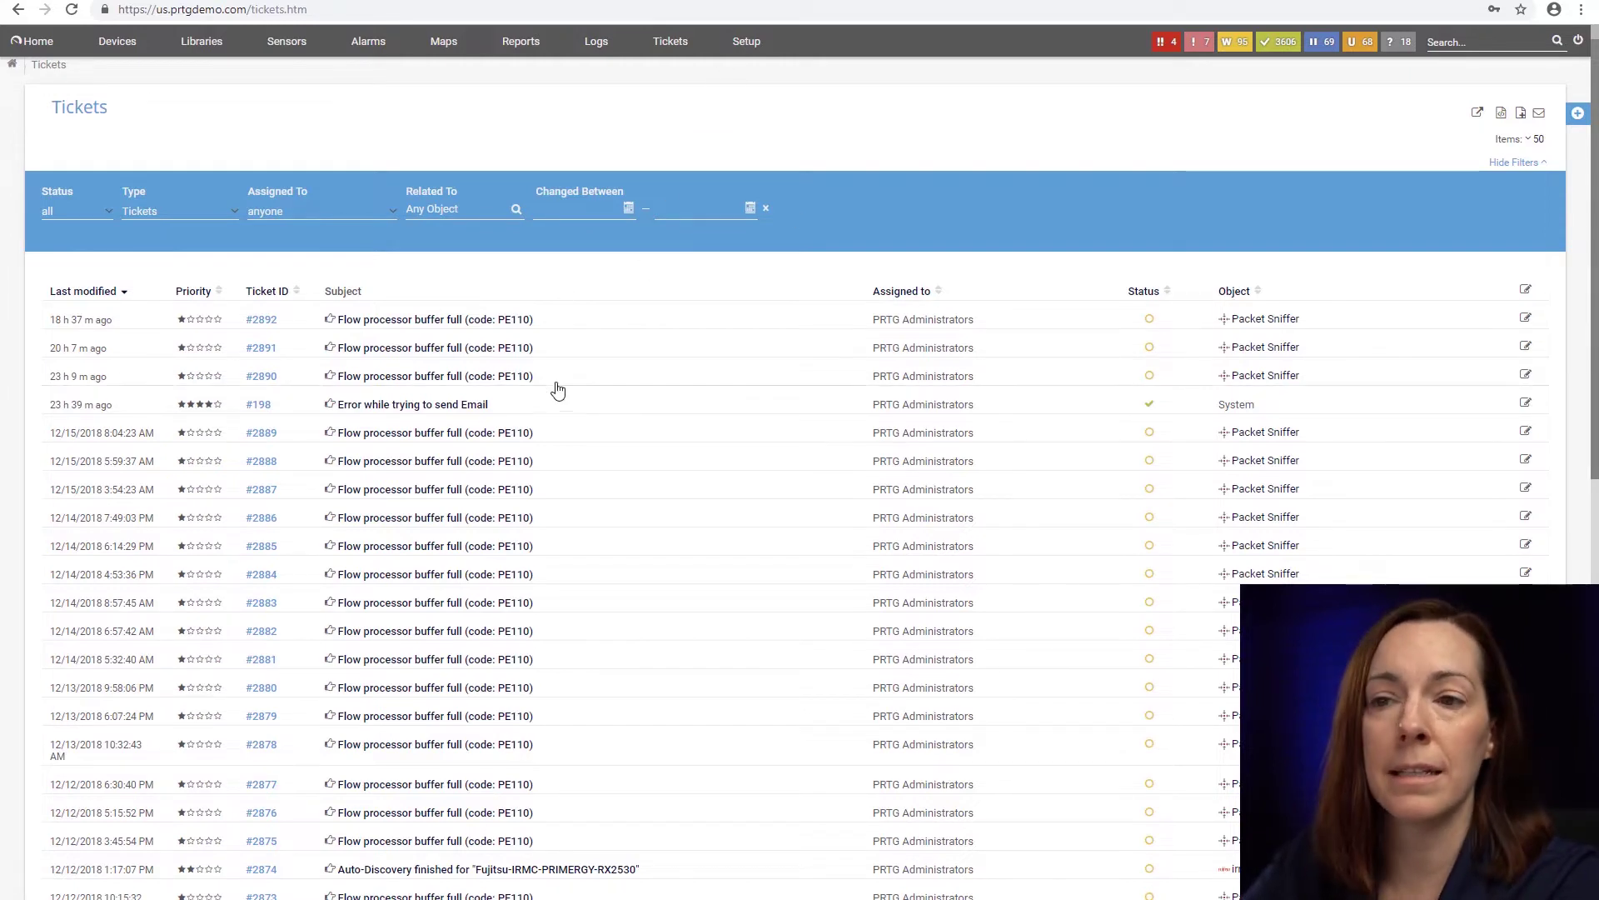
{"action": "left_click", "coordinate": [409, 517]}
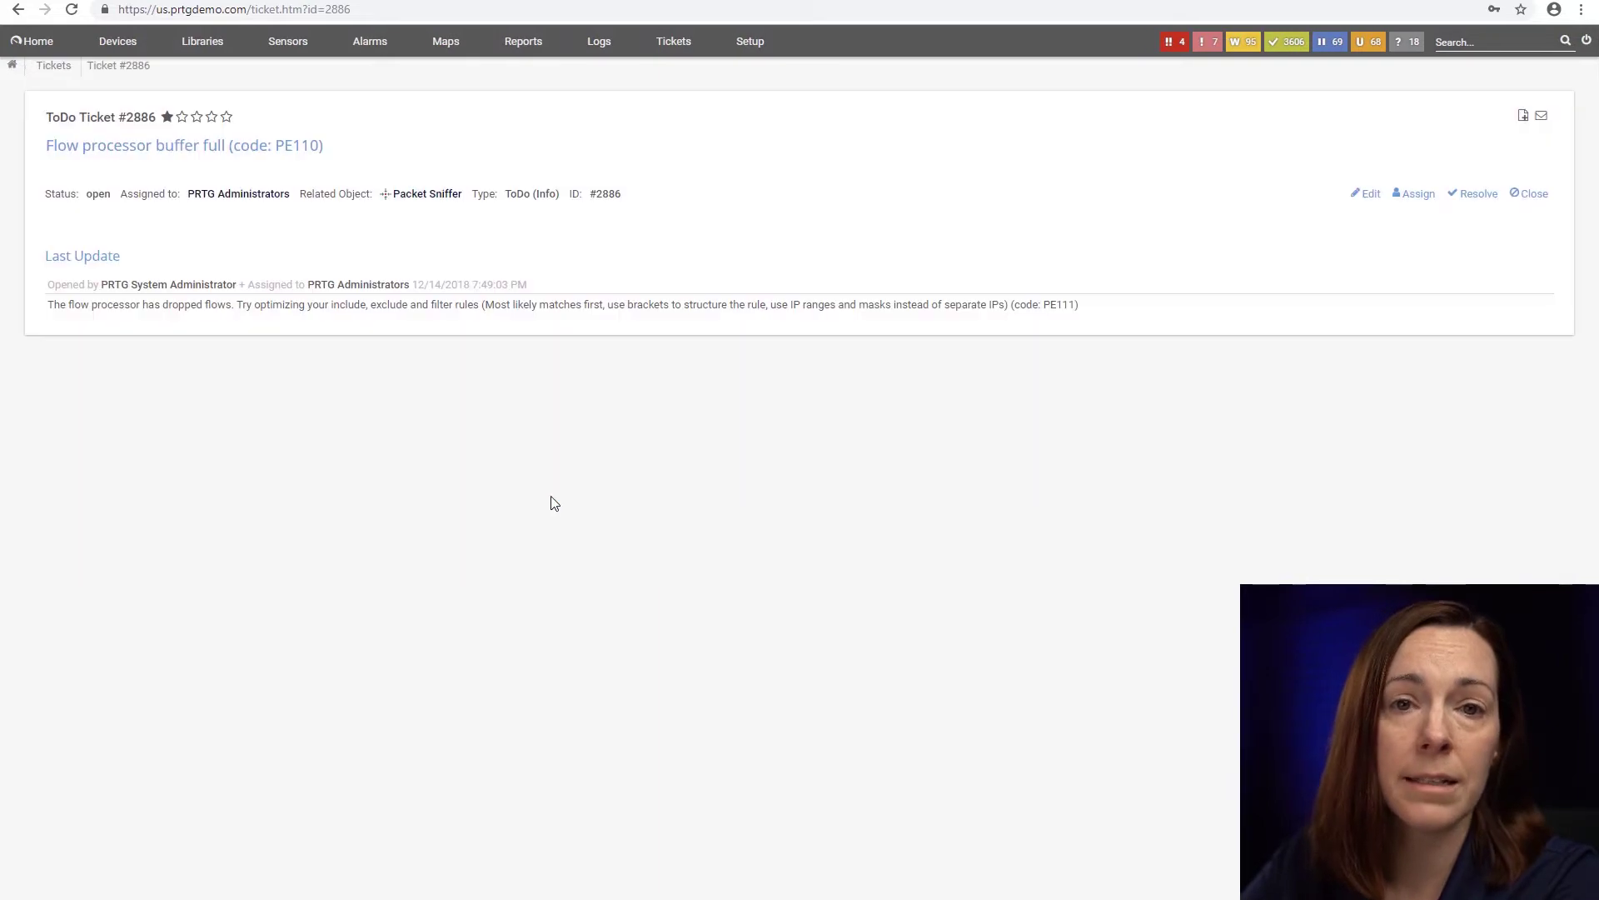
{"action": "left_click", "coordinate": [18, 10]}
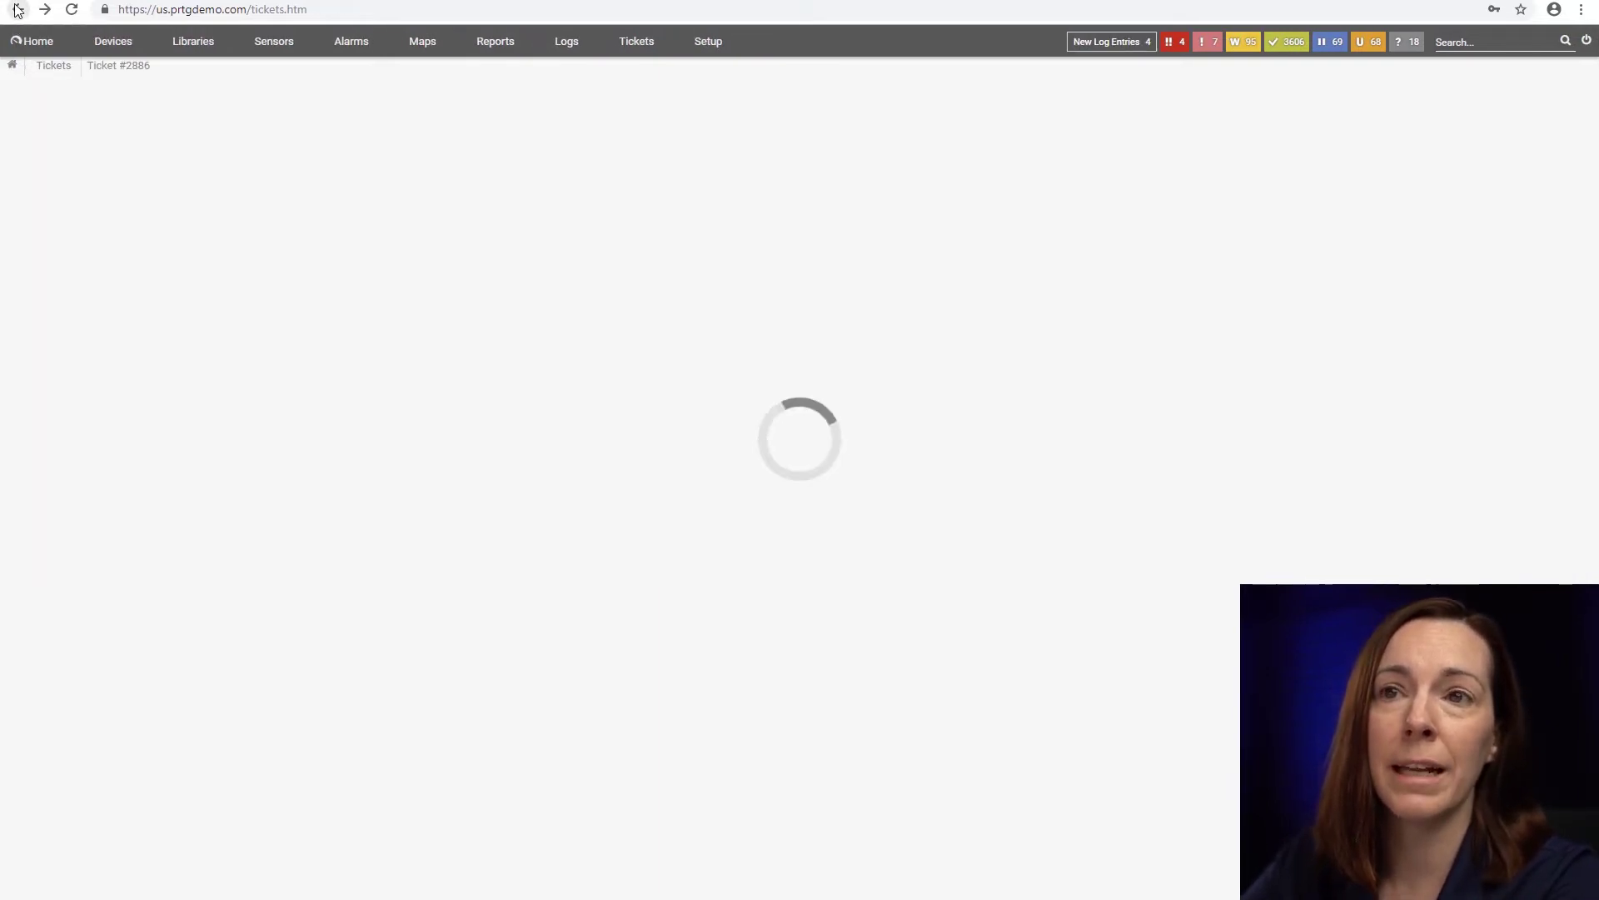
{"action": "left_click", "coordinate": [17, 10]}
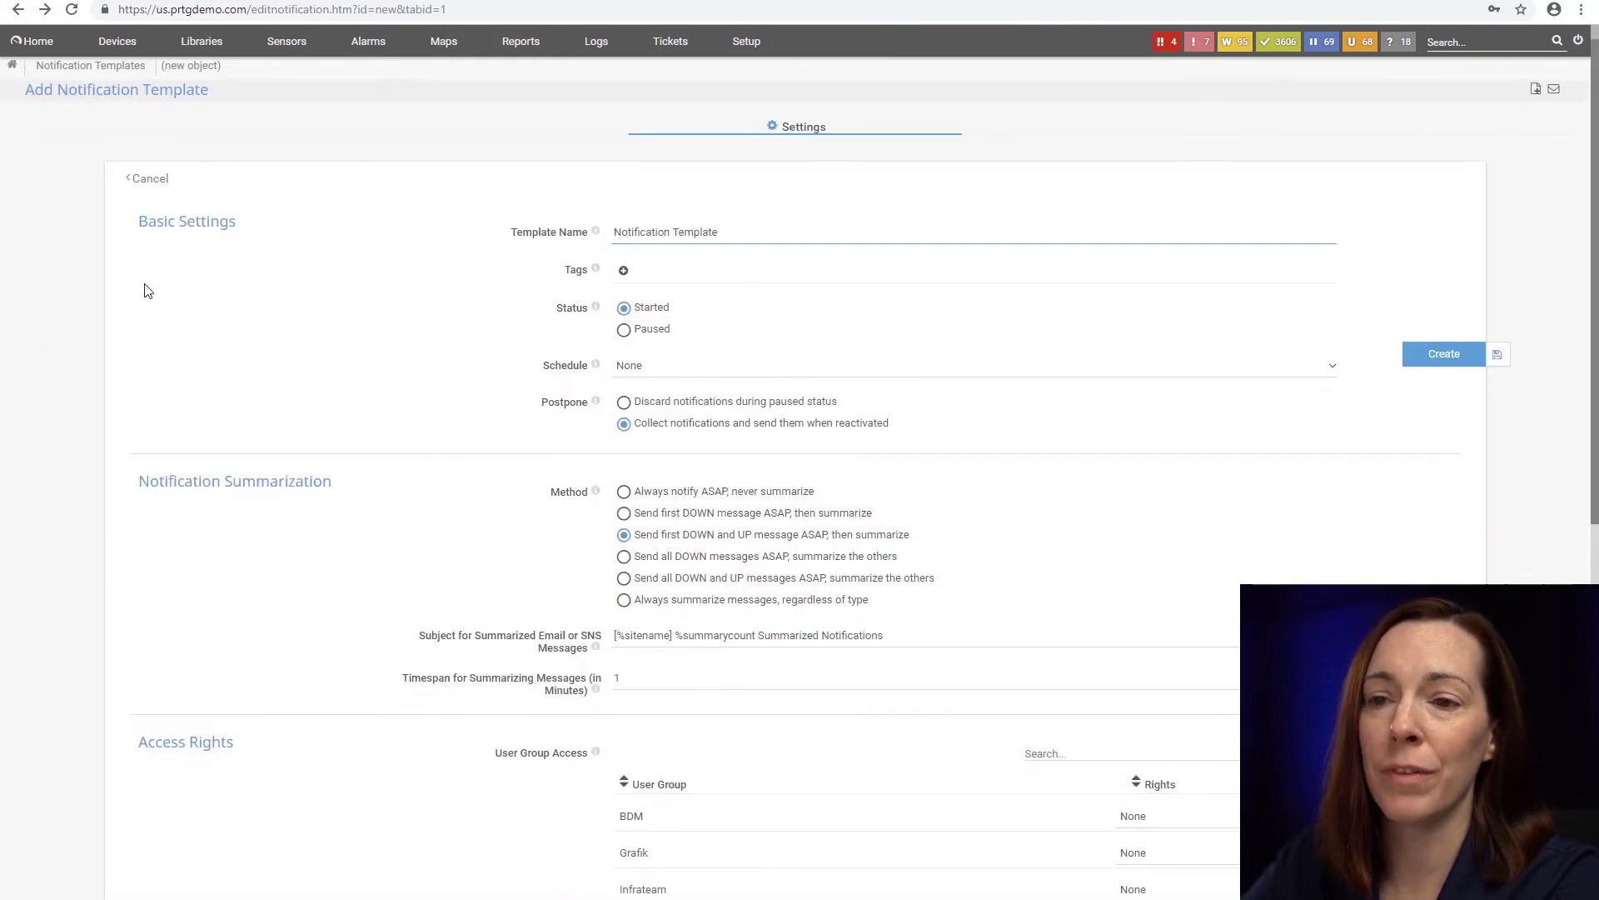
{"action": "scroll", "coordinate": [51, 284], "scroll_direction": "down", "scroll_amount": 3}
{"action": "scroll", "coordinate": [52, 284], "scroll_direction": "down", "scroll_amount": 3}
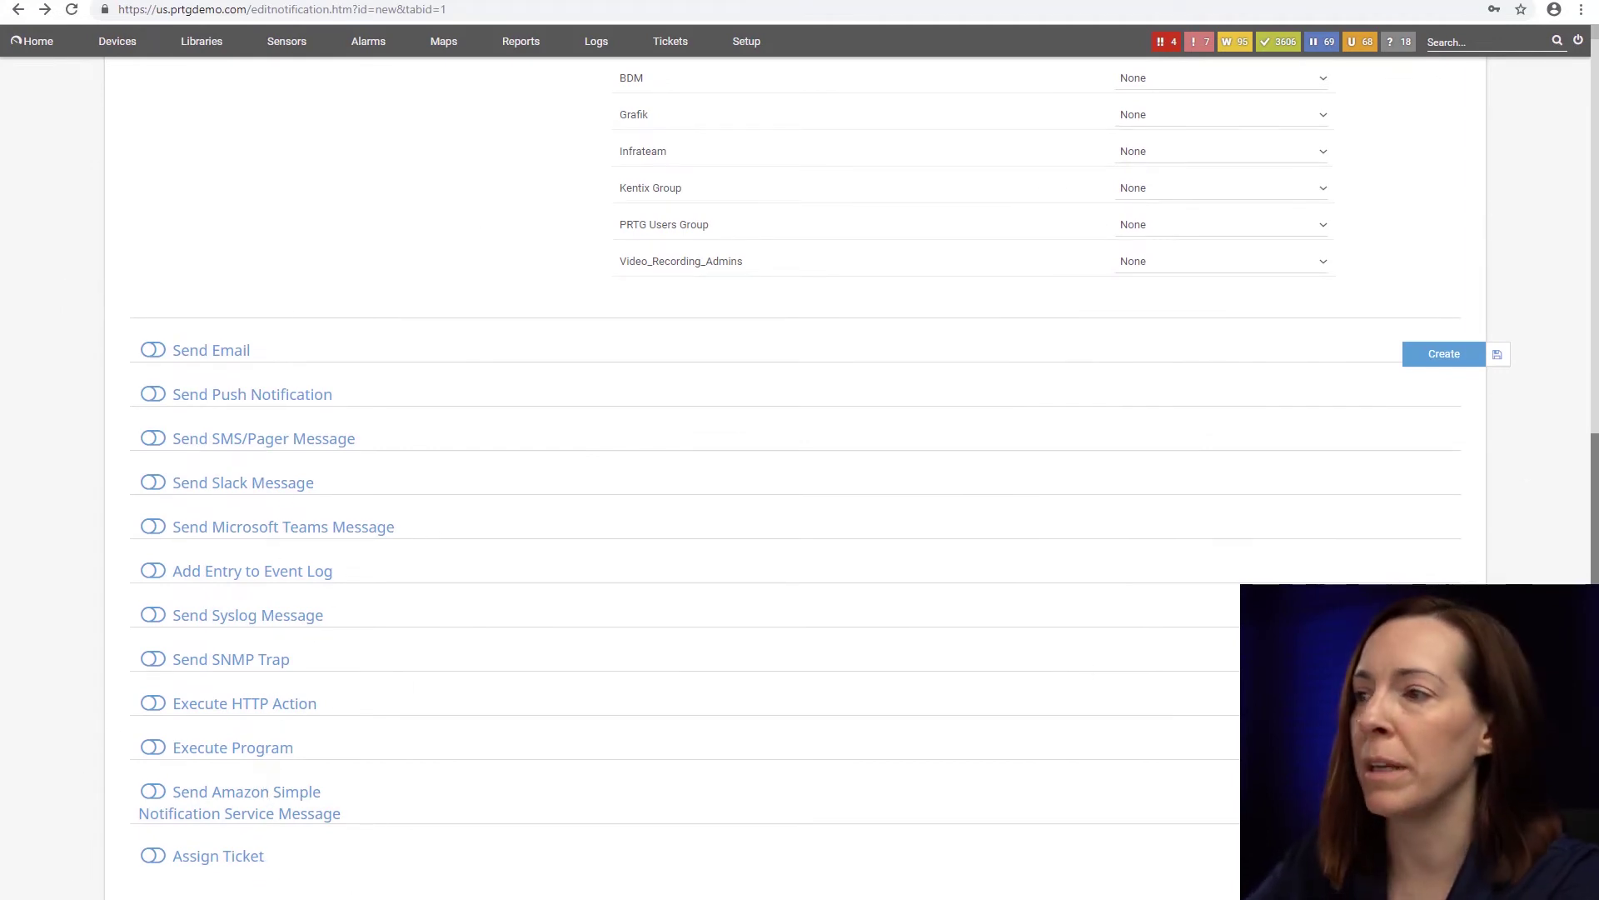
- Save the new notification template with Create
{"action": "left_click", "coordinate": [1424, 362]}
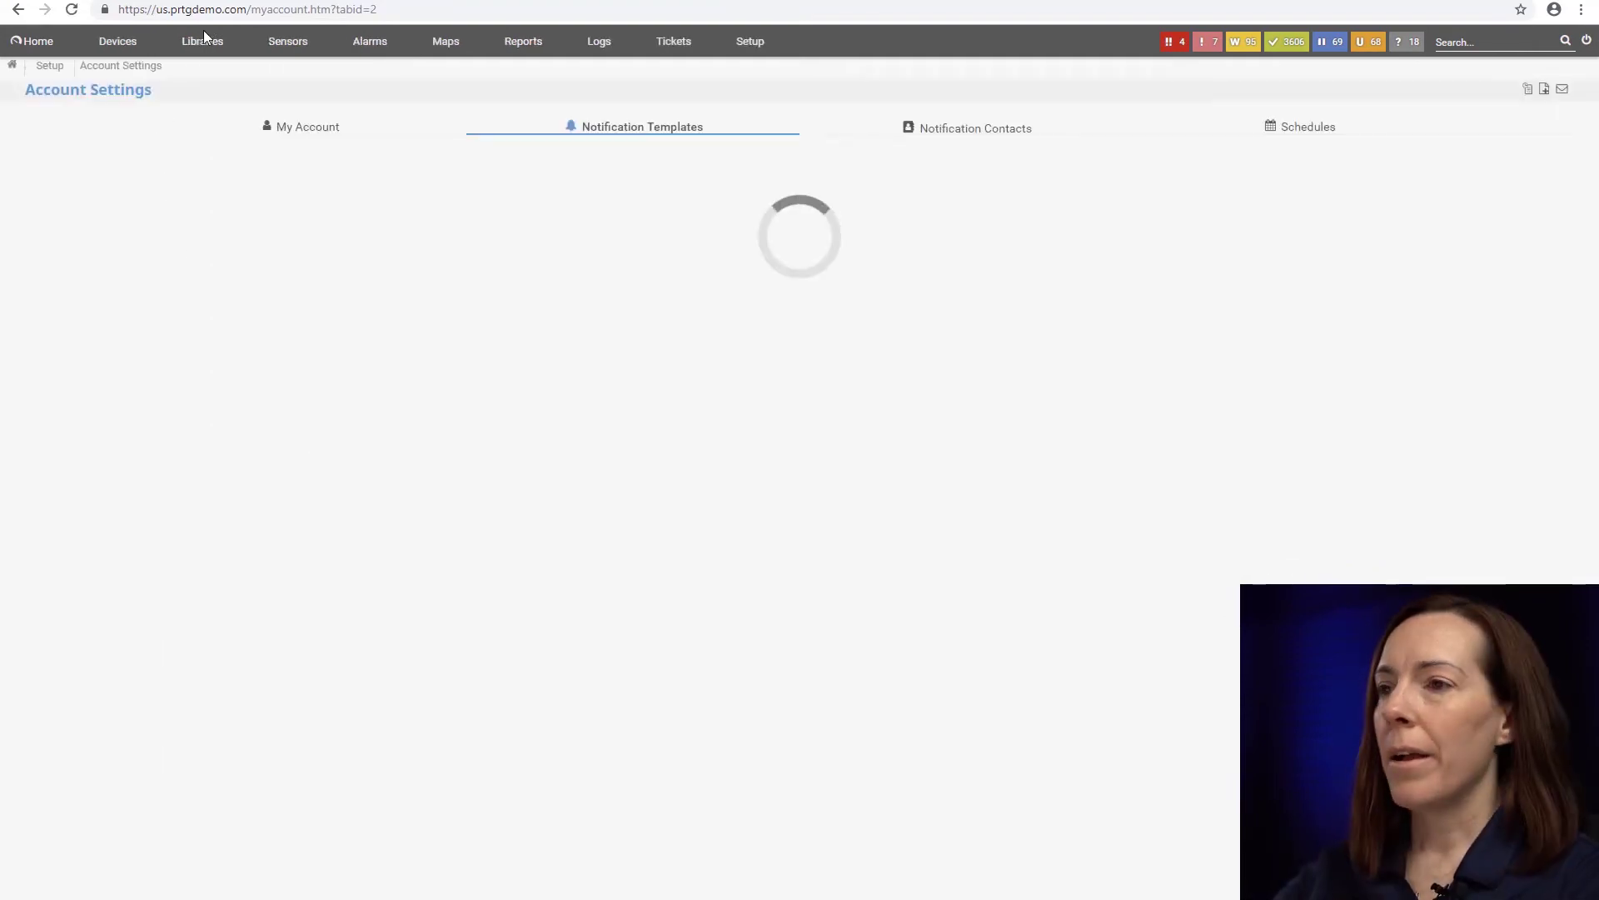
{"action": "left_click", "coordinate": [129, 50]}
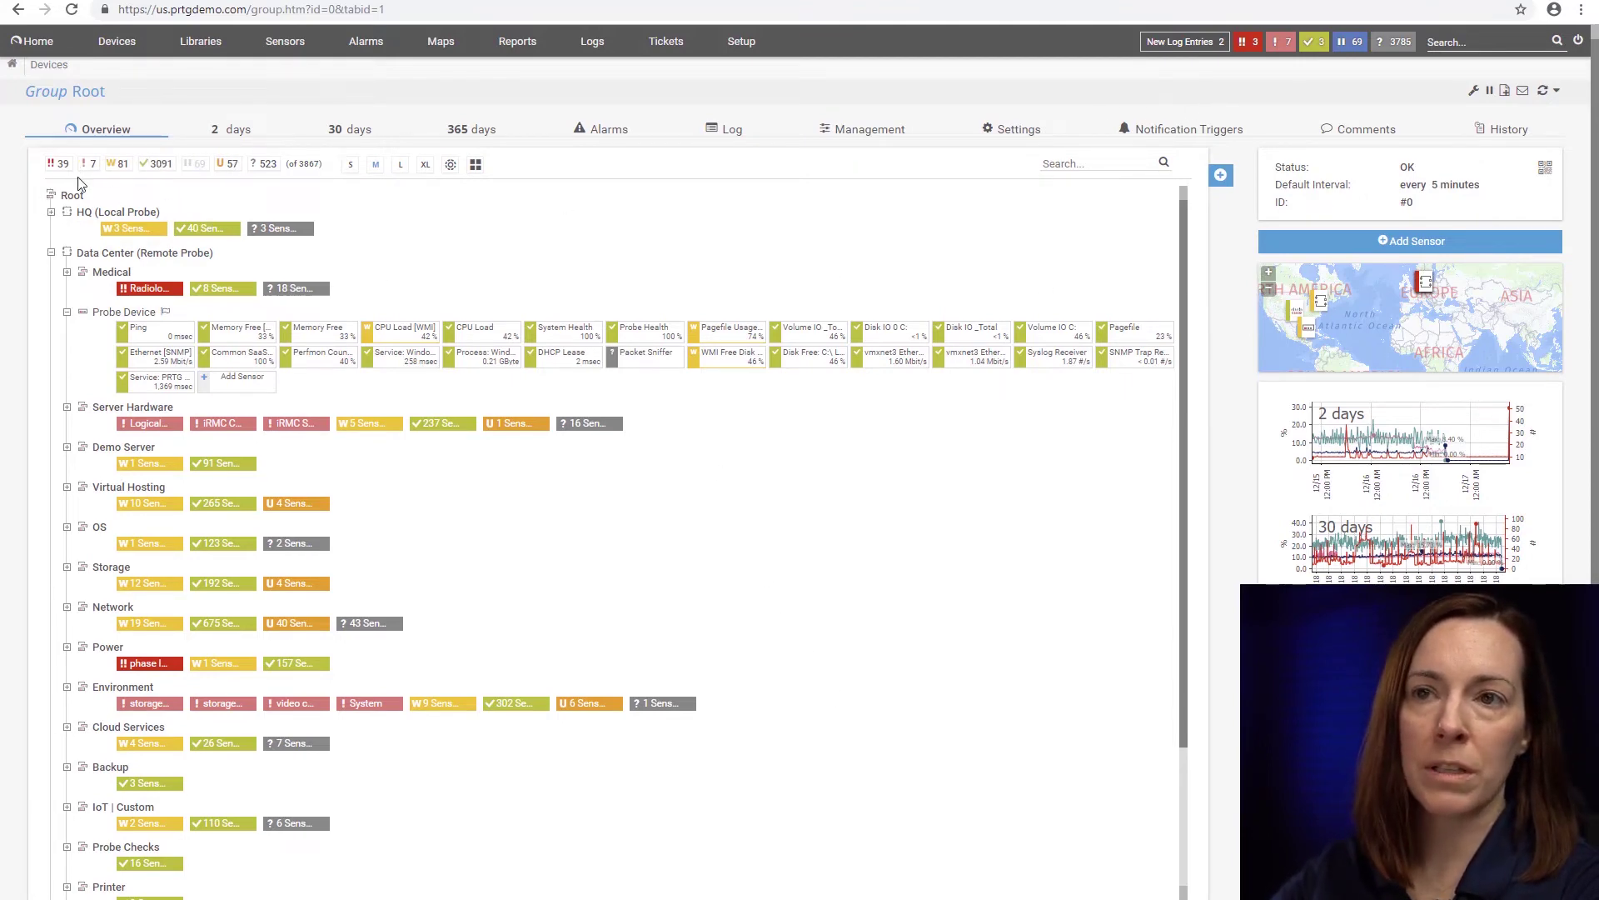
{"action": "left_click", "coordinate": [50, 254]}
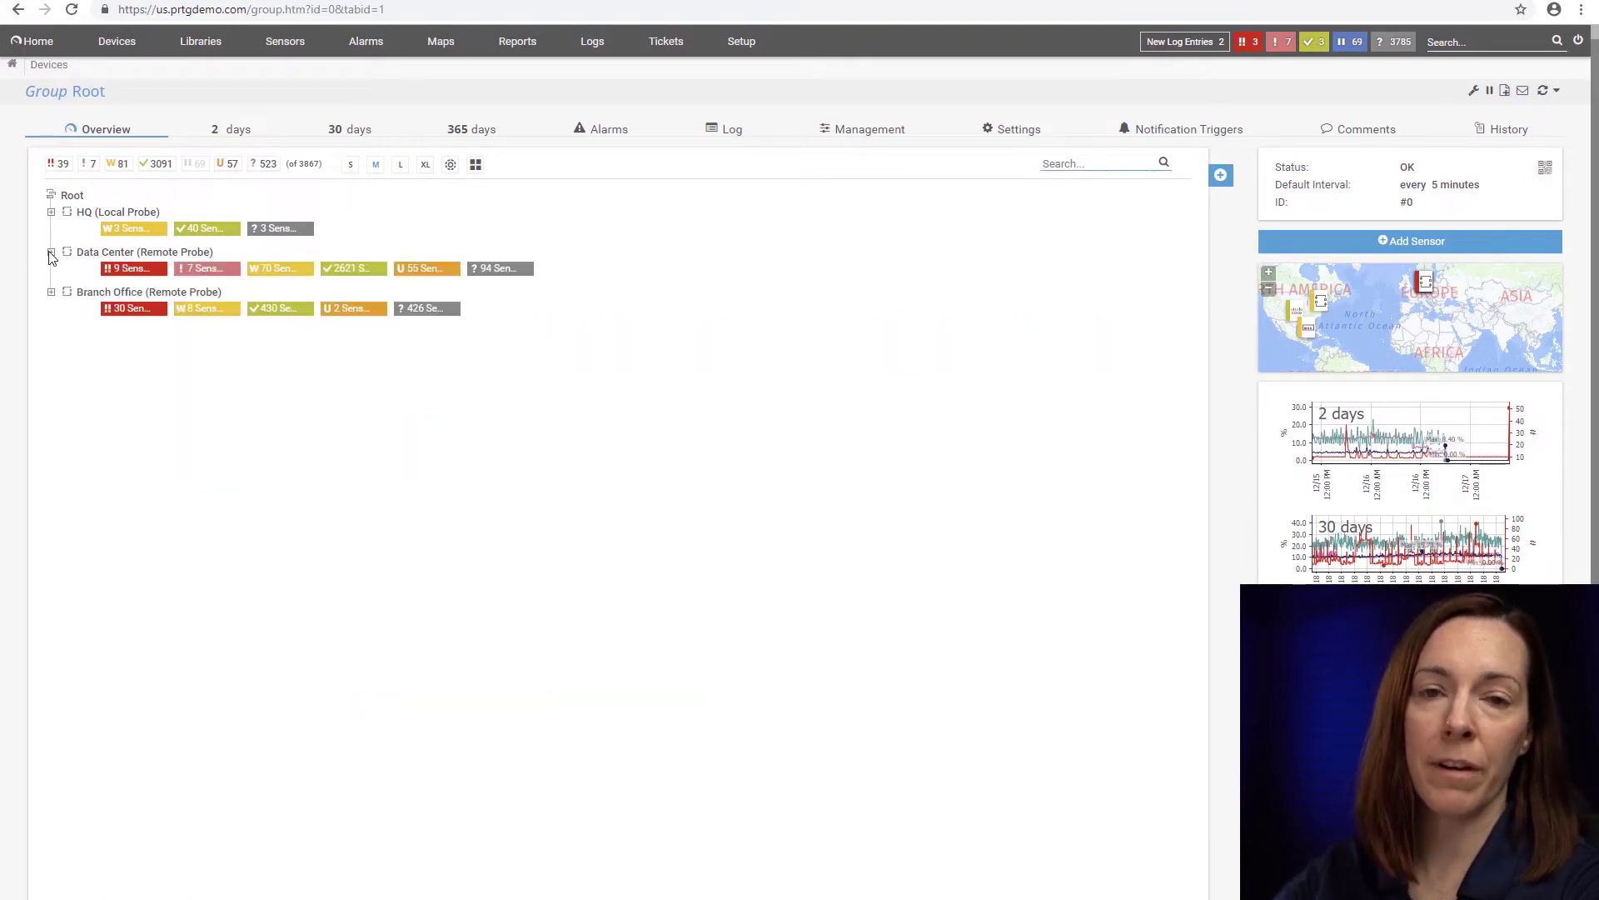
- Edit Group Root's State Trigger, keeping the Down state and 60-second delay
{"action": "left_click", "coordinate": [1198, 134]}
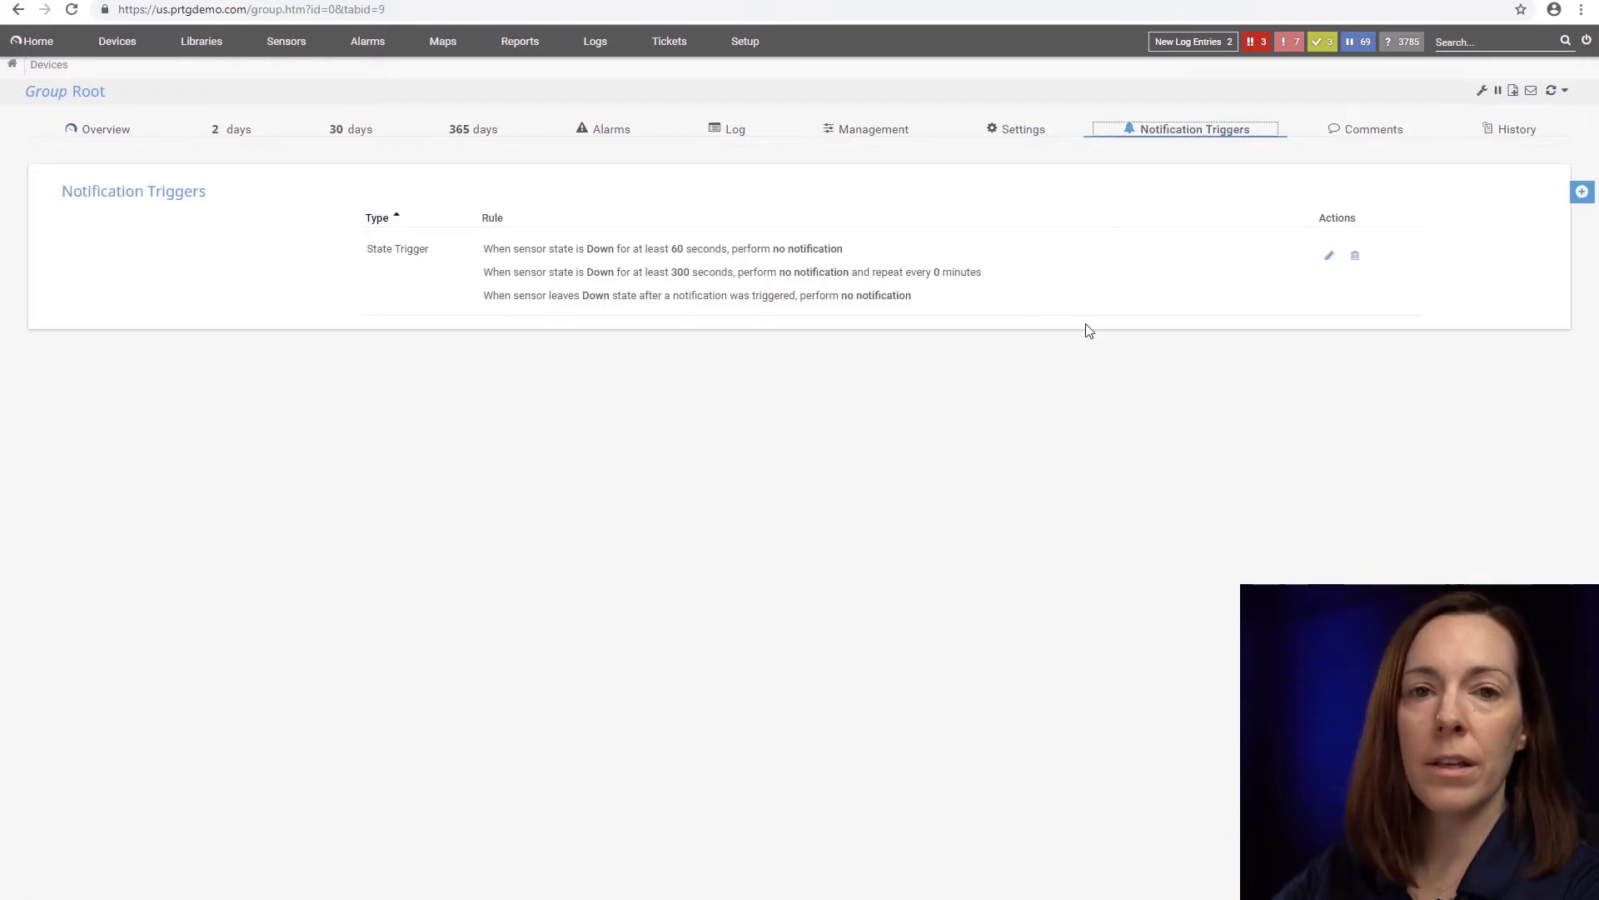
{"action": "left_click", "coordinate": [1578, 197]}
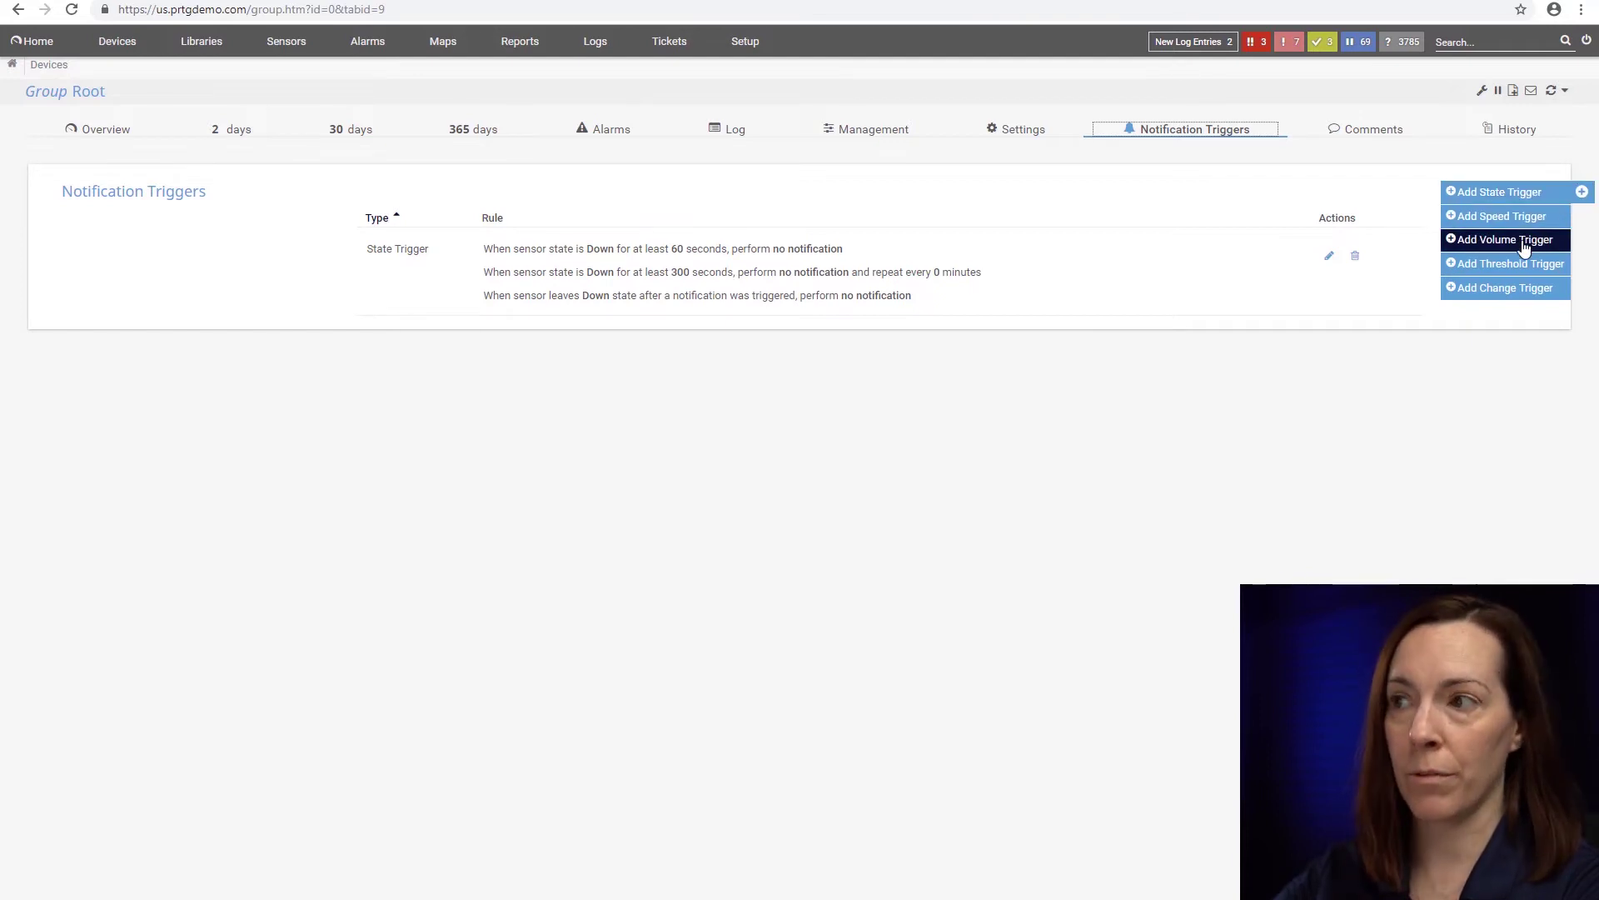
{"action": "left_click", "coordinate": [1390, 436]}
{"action": "left_click", "coordinate": [1328, 259]}
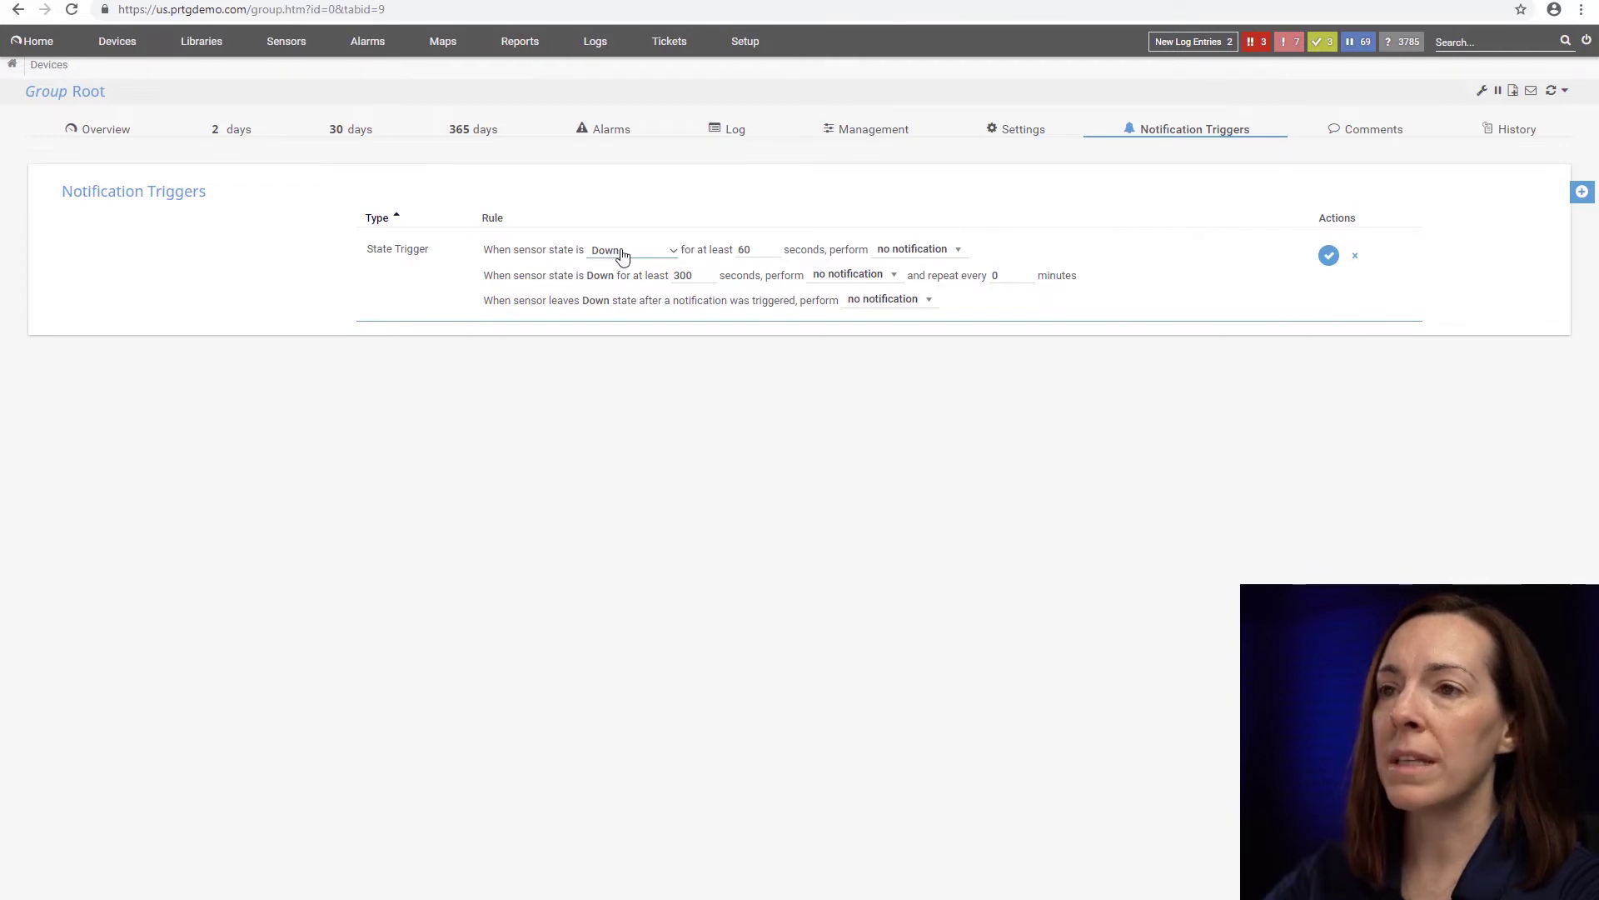
{"action": "left_click", "coordinate": [622, 256]}
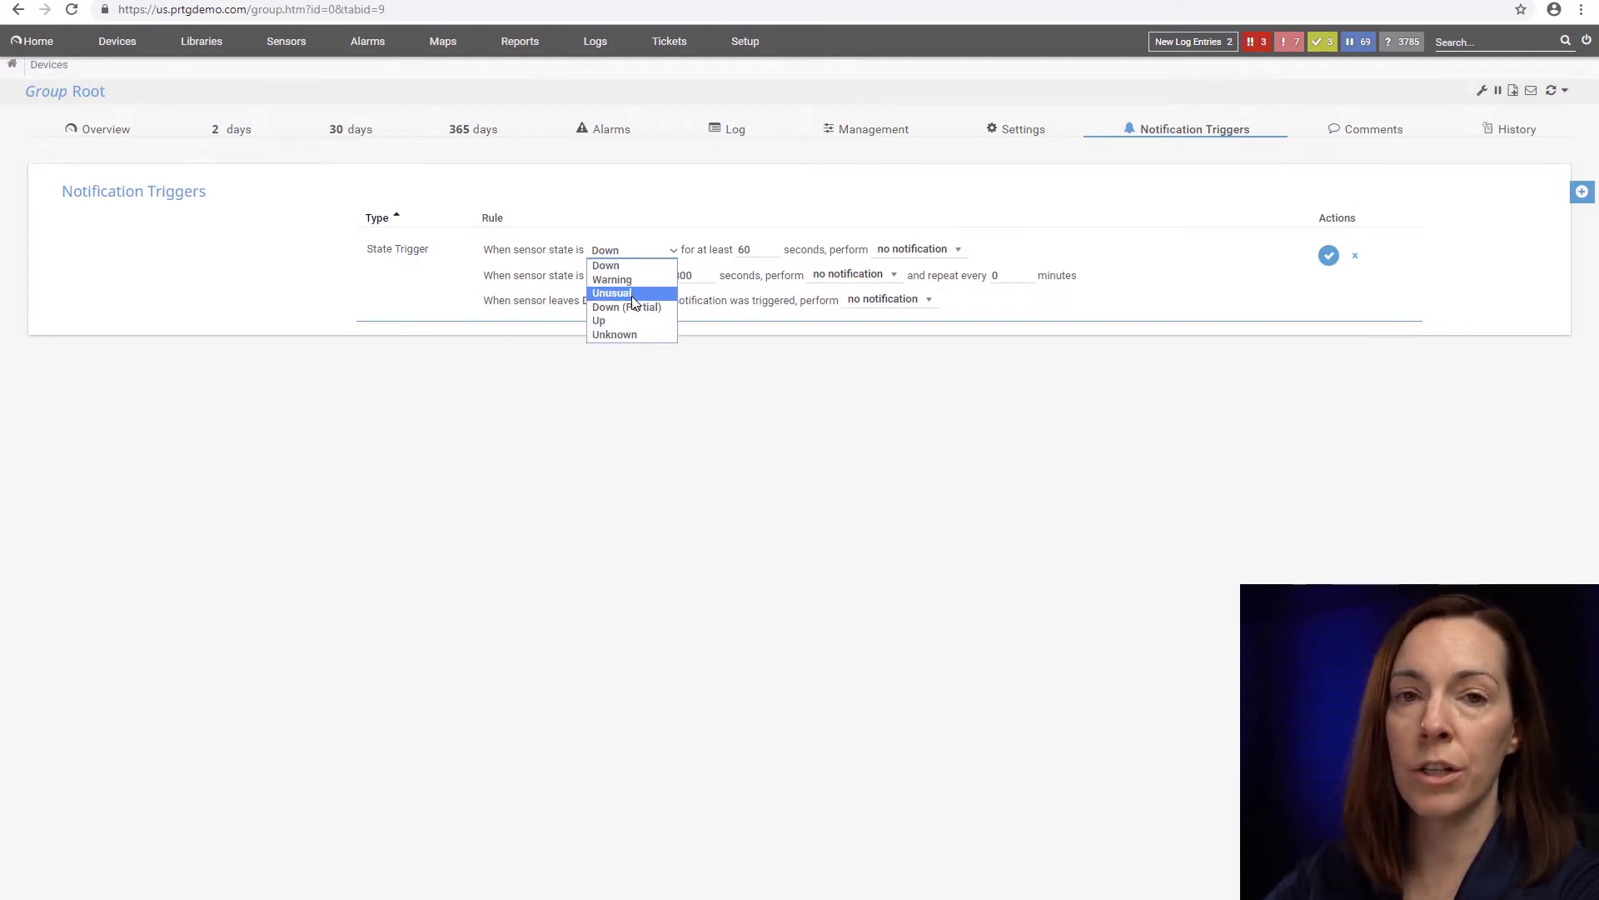
{"action": "left_click", "coordinate": [551, 428]}
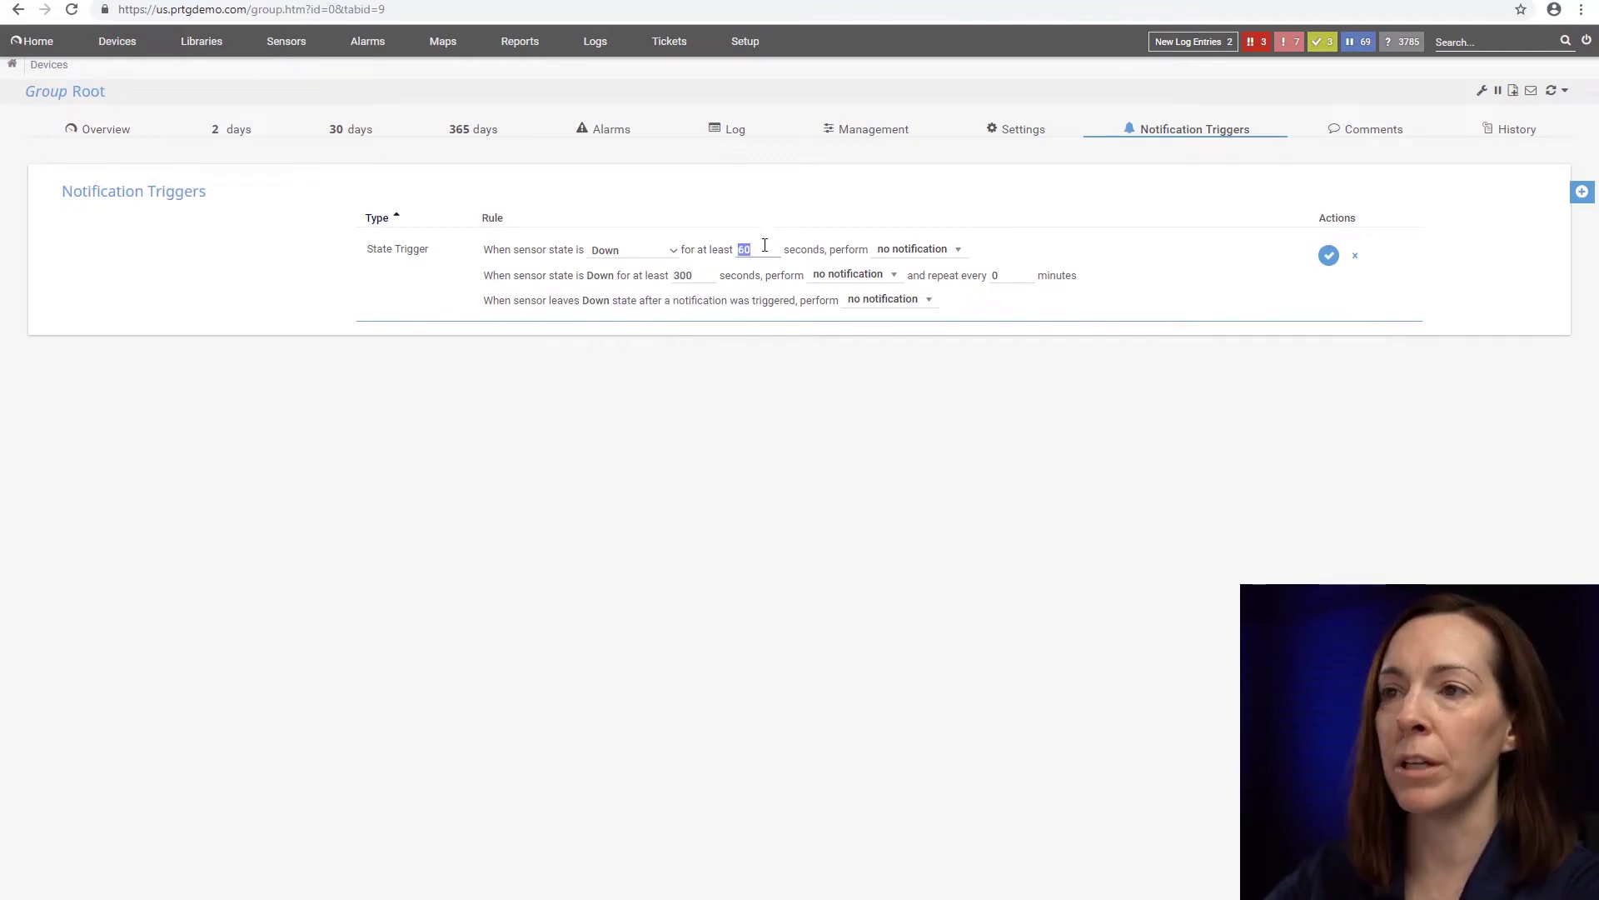
{"action": "left_click", "coordinate": [765, 247]}
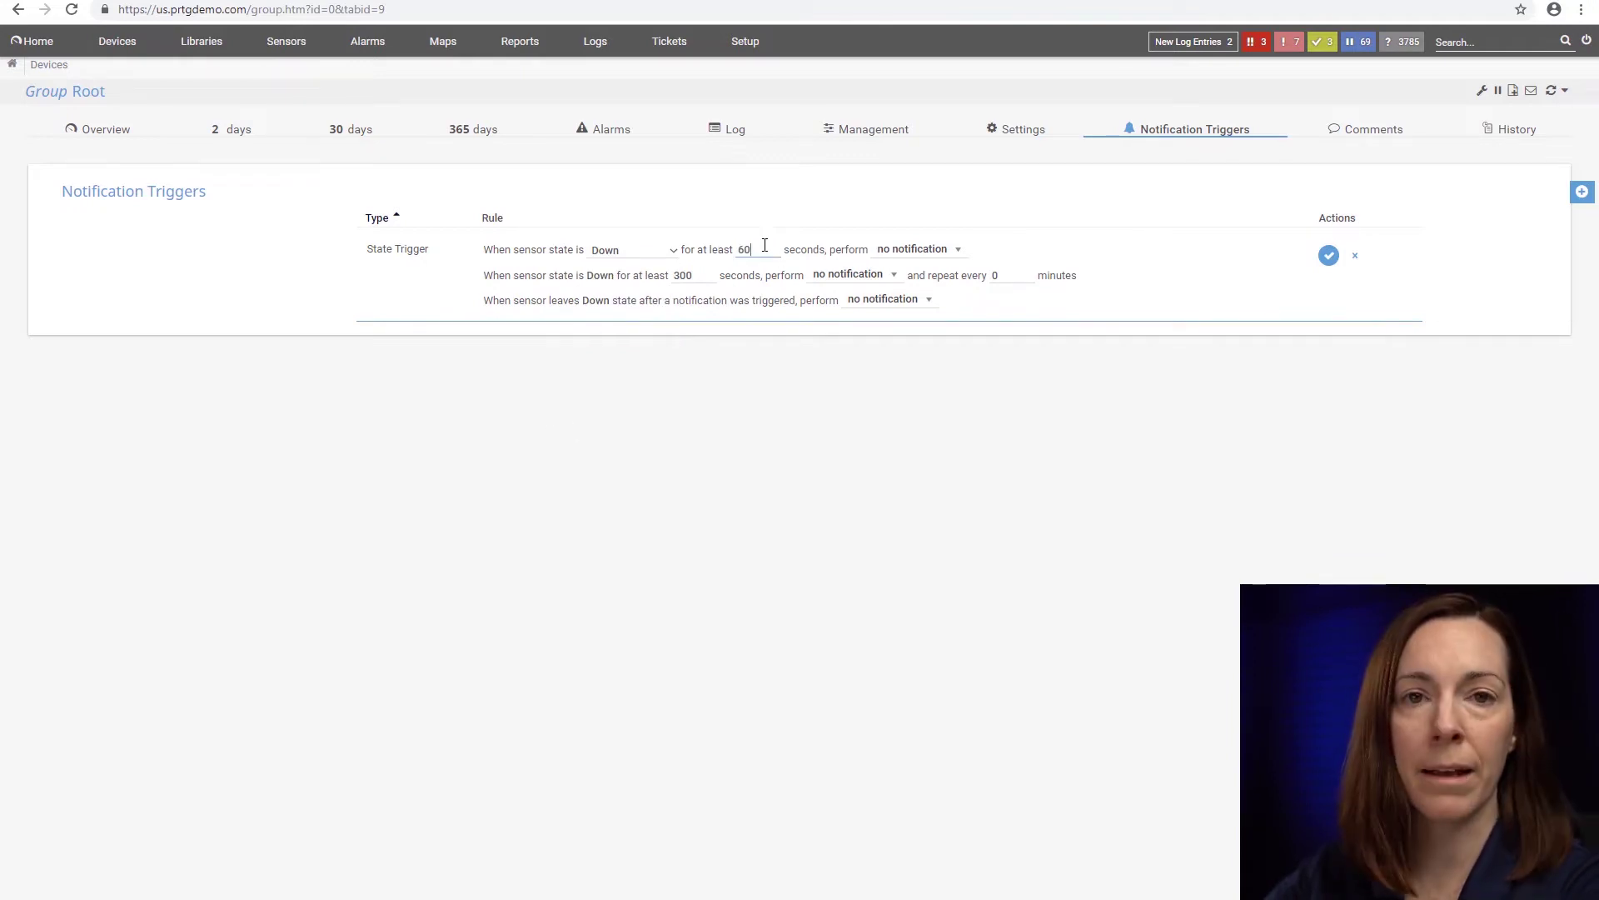
- Notify Email to Presales, BDACDW Group every 10 minutes, and Email to Admin on recovery
{"action": "left_click", "coordinate": [906, 249]}
{"action": "scroll", "coordinate": [953, 397], "scroll_direction": "down", "scroll_amount": 1}
{"action": "scroll", "coordinate": [955, 398], "scroll_direction": "down", "scroll_amount": 3}
{"action": "scroll", "coordinate": [957, 398], "scroll_direction": "down", "scroll_amount": 2}
{"action": "scroll", "coordinate": [960, 397], "scroll_direction": "down", "scroll_amount": 2}
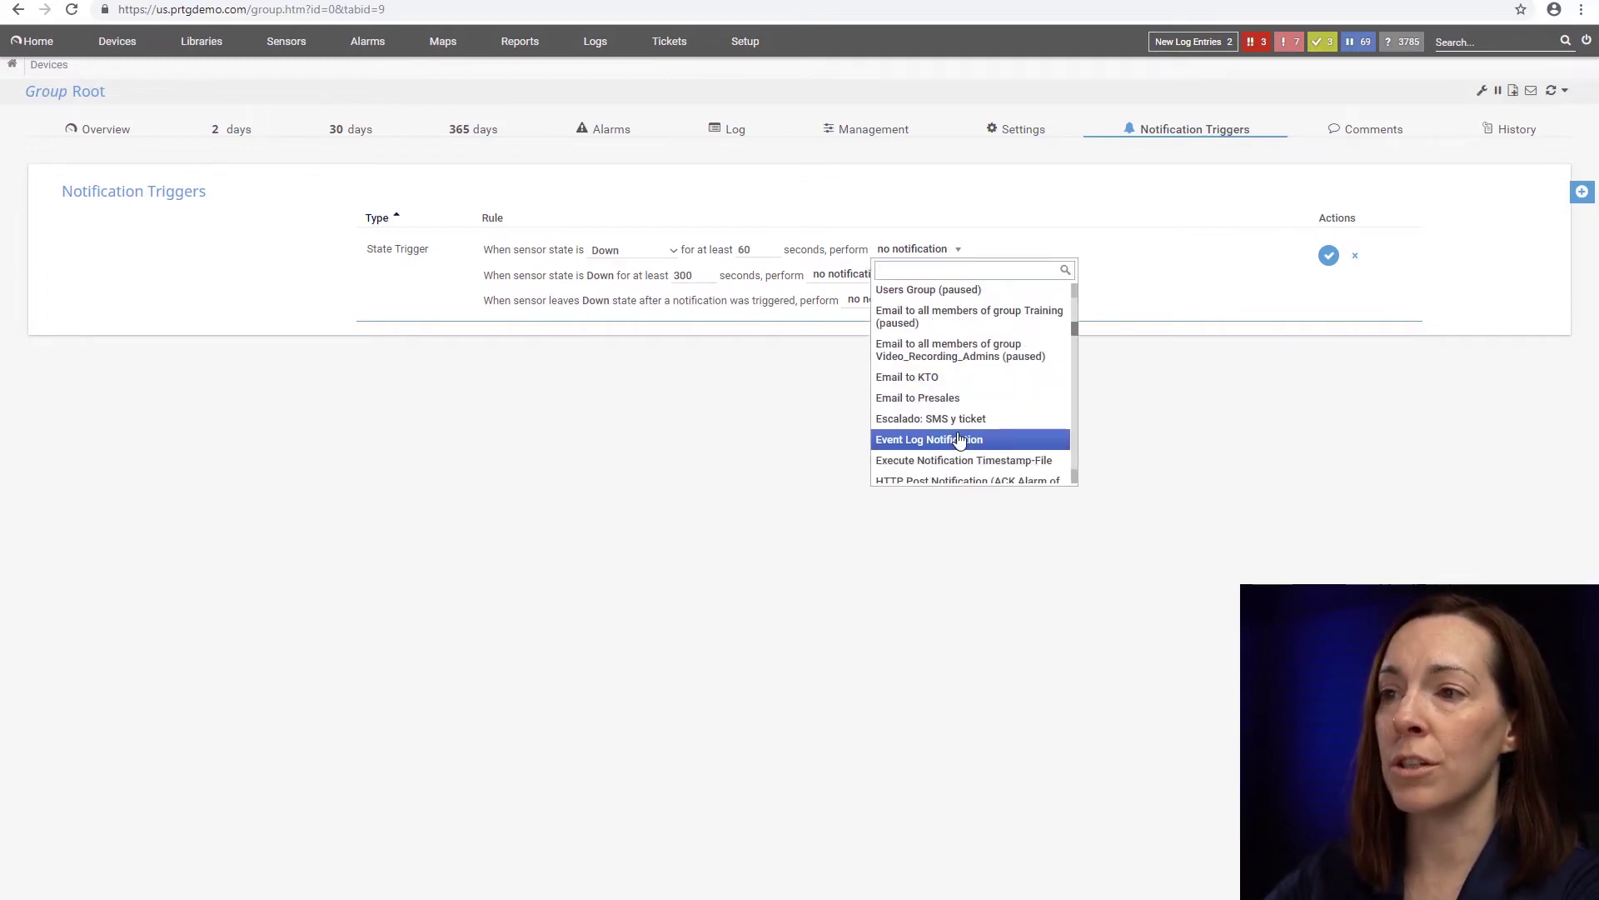
{"action": "left_click", "coordinate": [924, 398]}
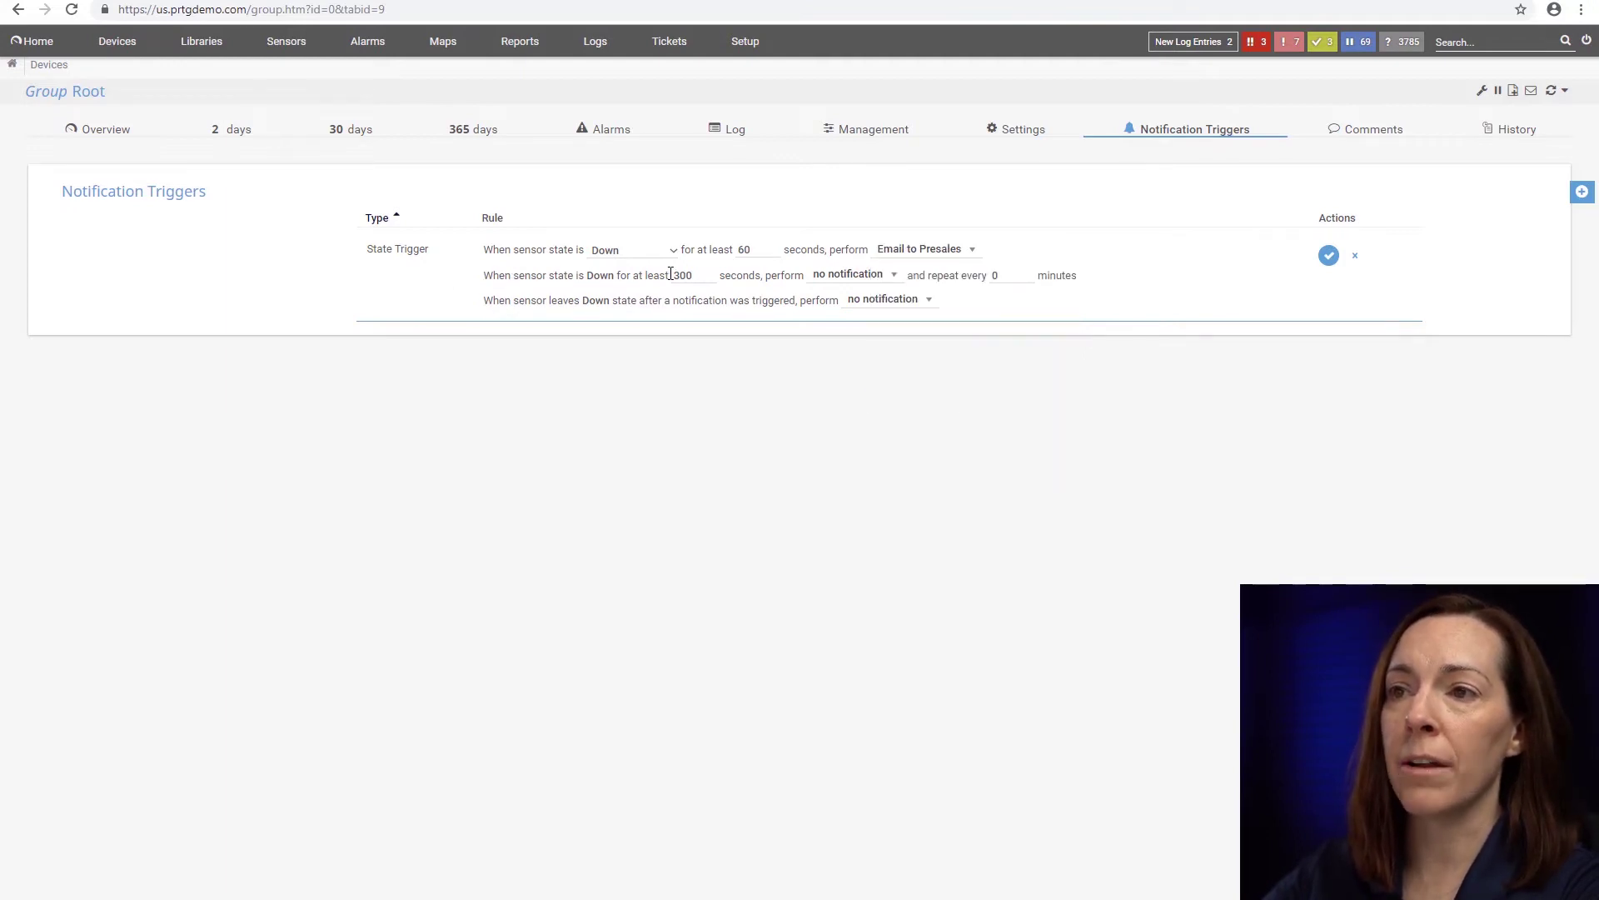
{"action": "left_click_drag", "start_coordinate": [698, 275], "coordinate": [664, 276]}
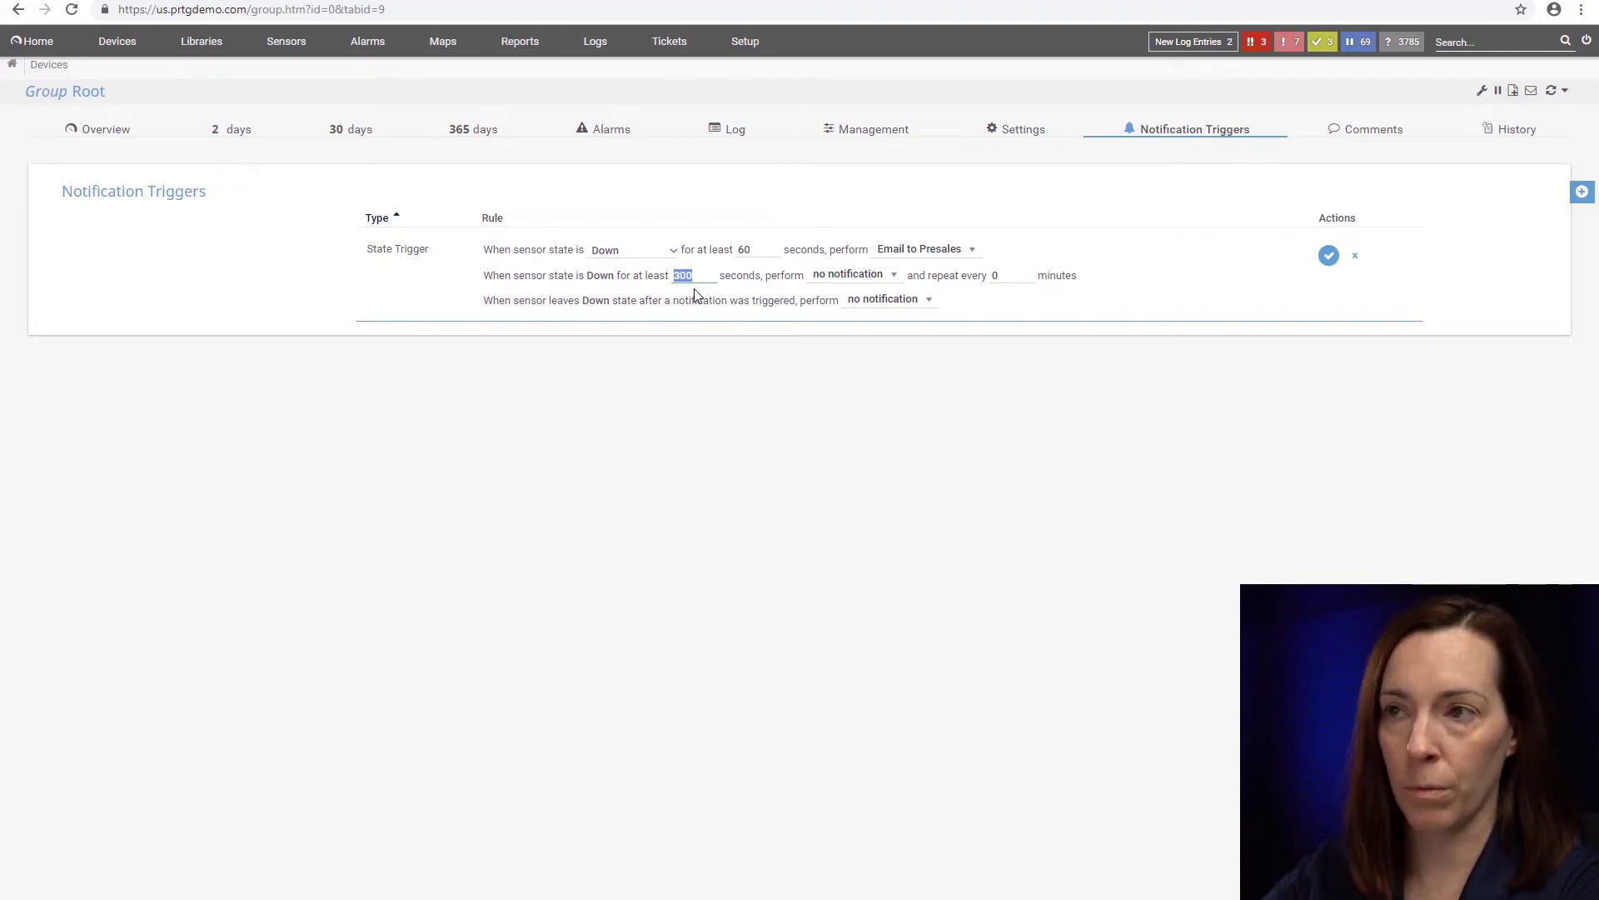
{"action": "left_click", "coordinate": [845, 280]}
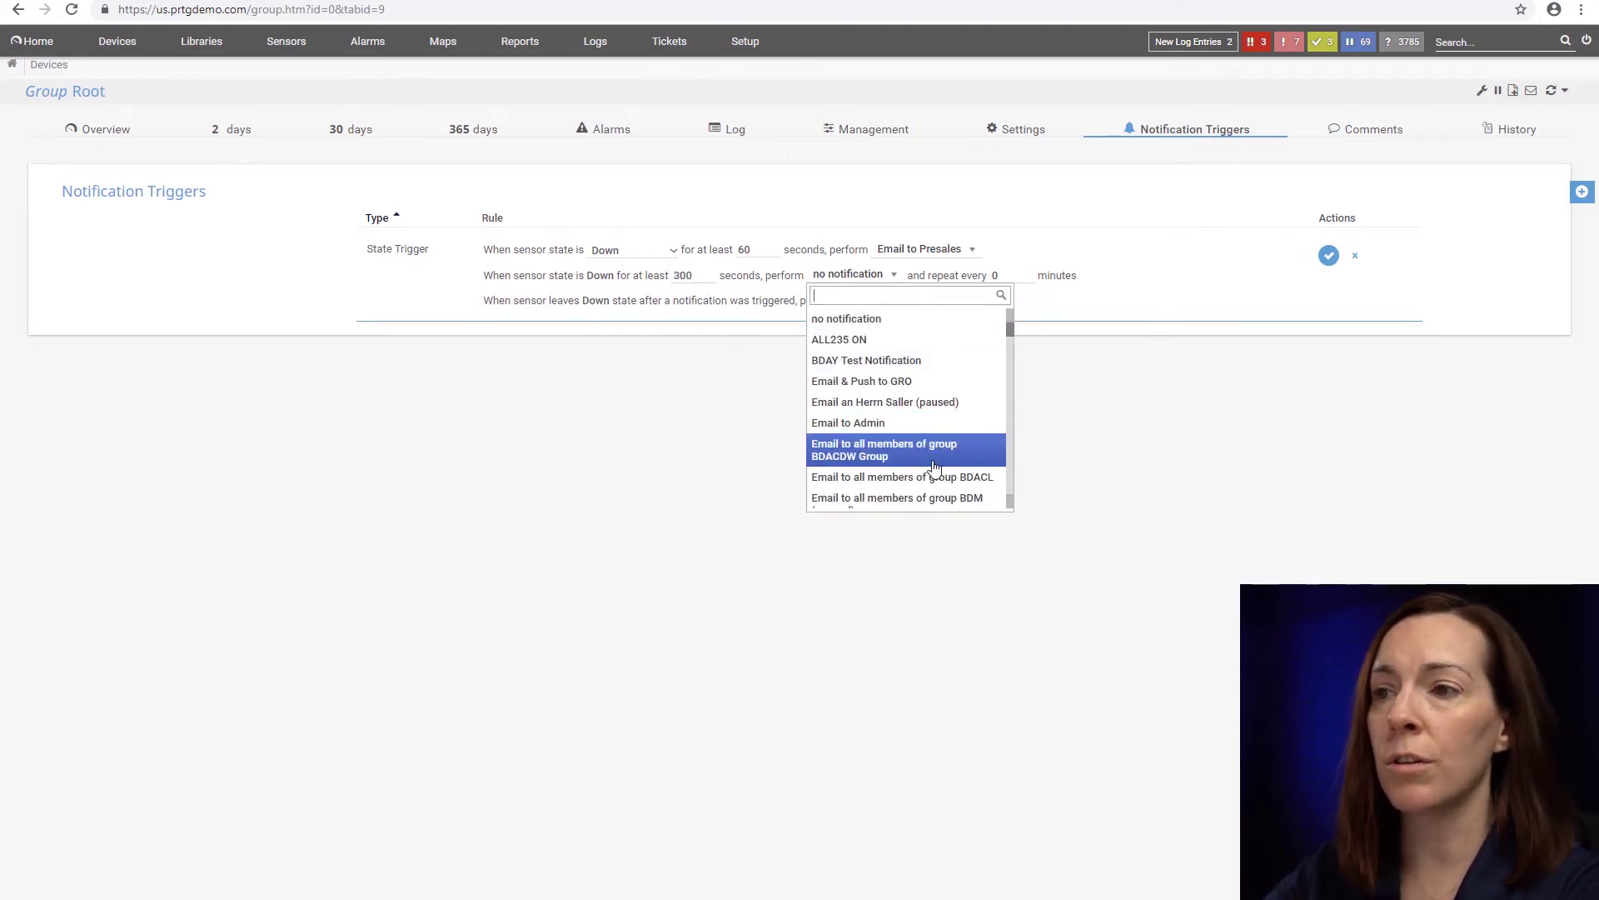
{"action": "left_click", "coordinate": [855, 456]}
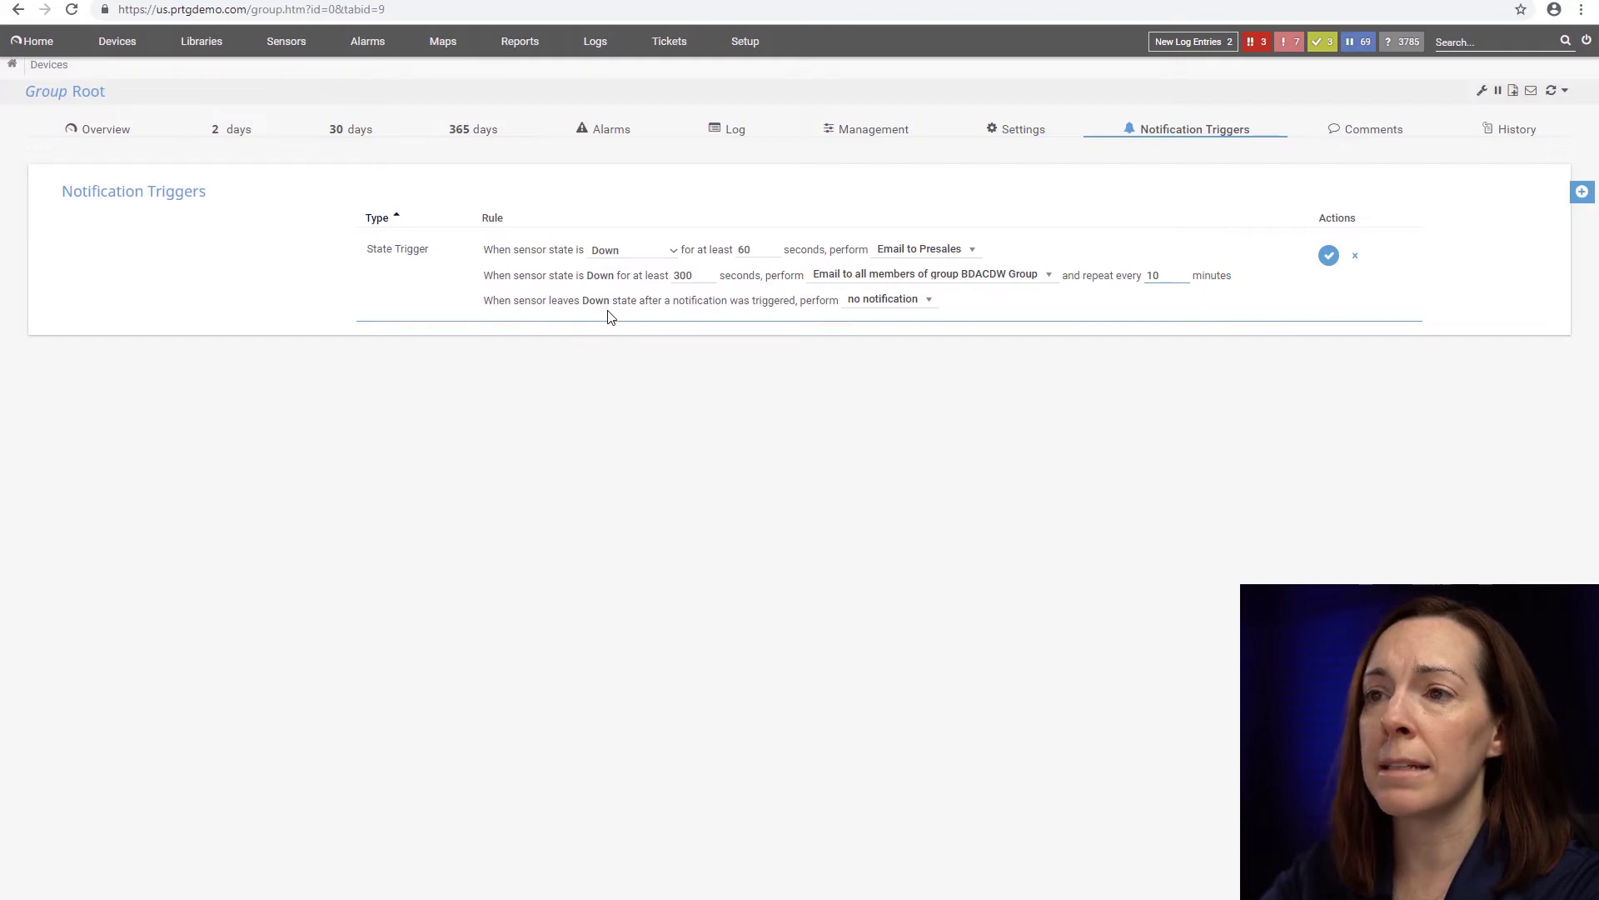
{"action": "left_click", "coordinate": [887, 300]}
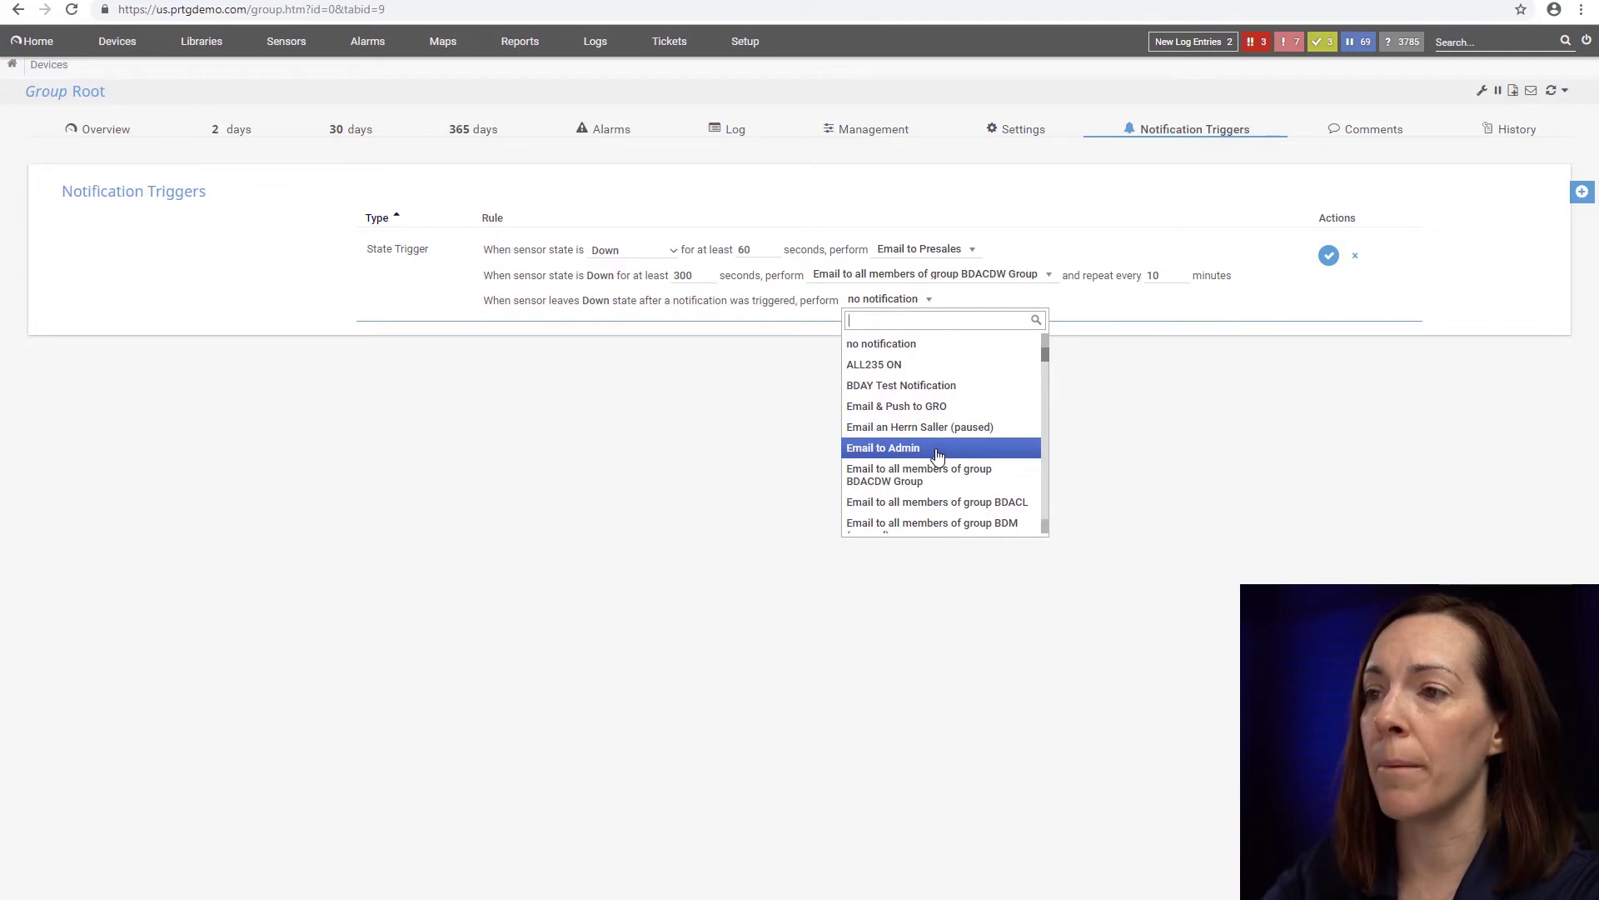
{"action": "left_click", "coordinate": [937, 450]}
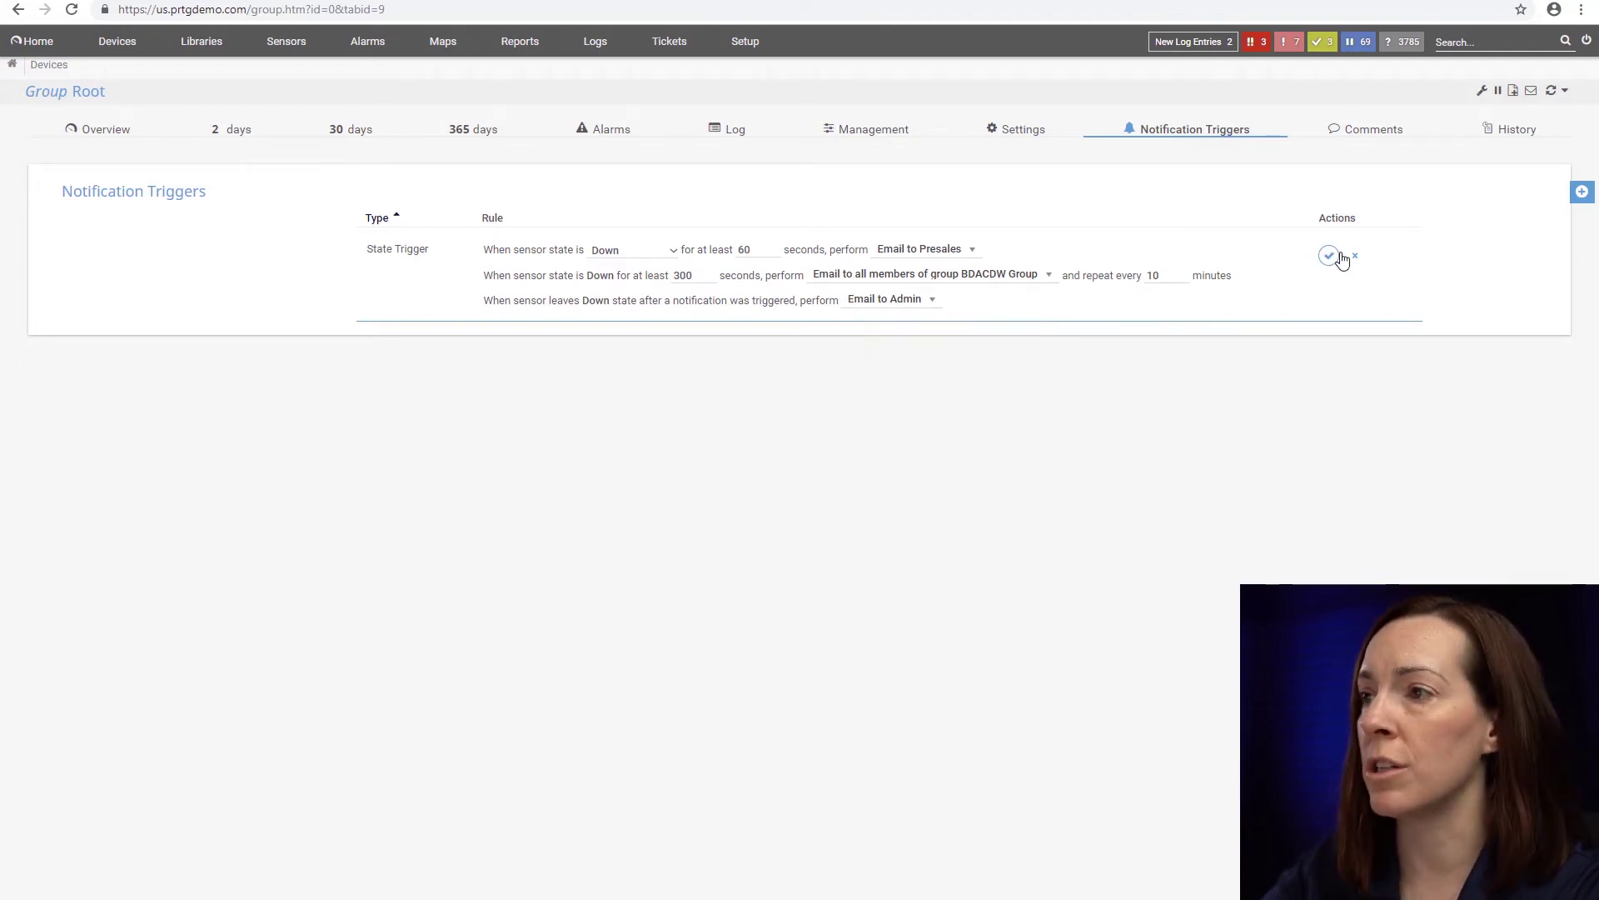
{"action": "left_click", "coordinate": [1341, 259]}
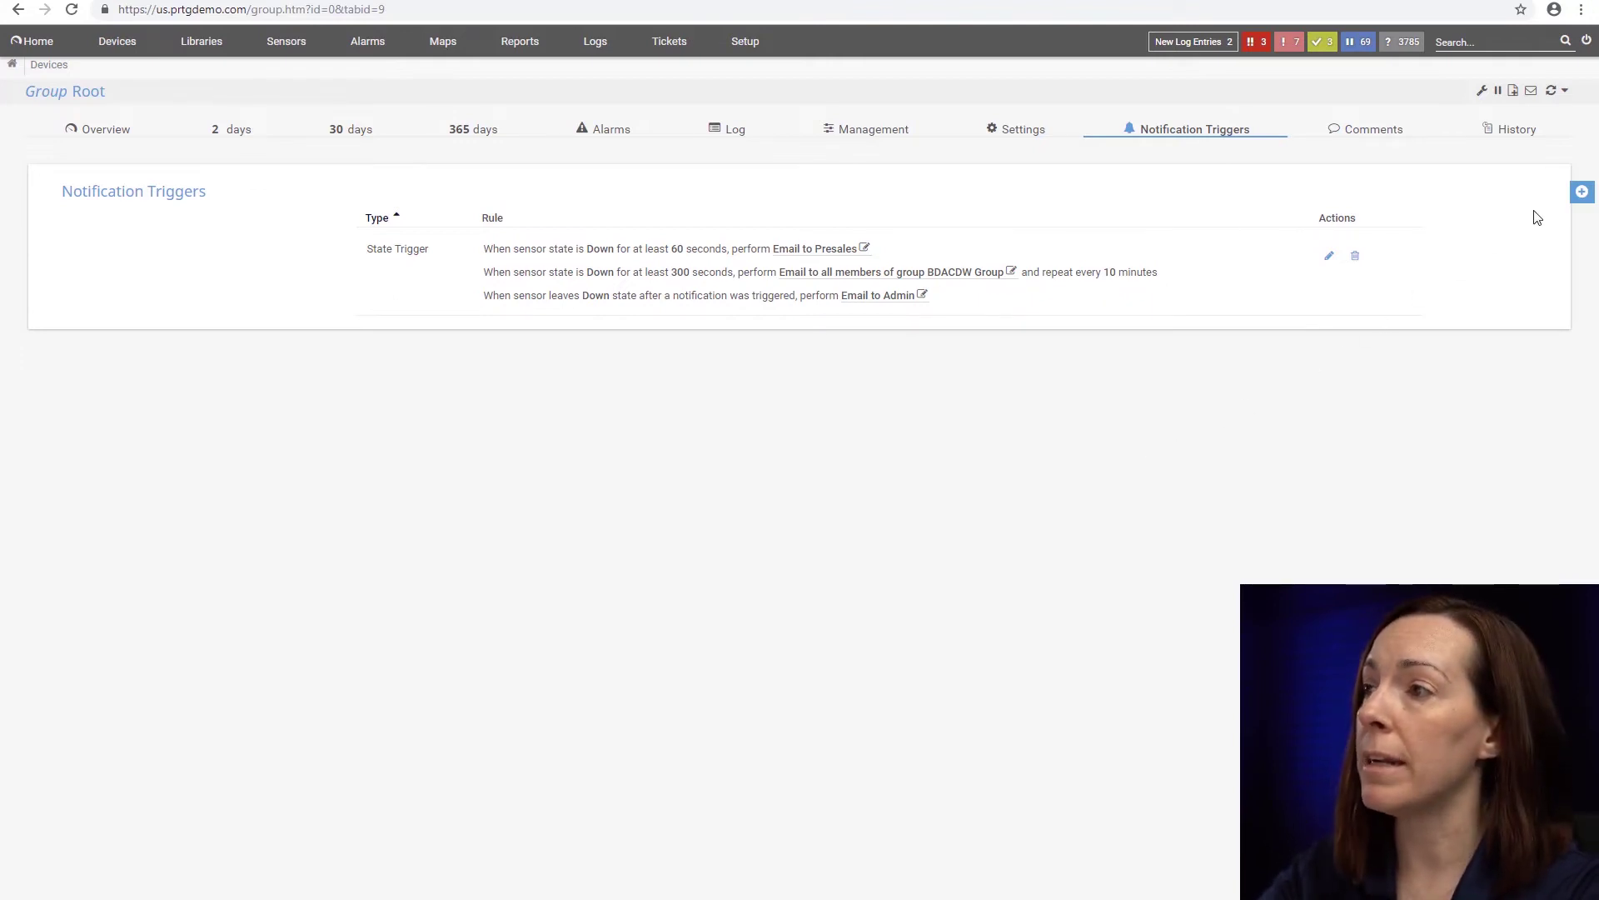
- Add a Speed Trigger on Traffic In above 10 Mbit/minute for 10 seconds
{"action": "mouse_move", "coordinate": [1582, 192]}
{"action": "left_click", "coordinate": [1511, 218]}
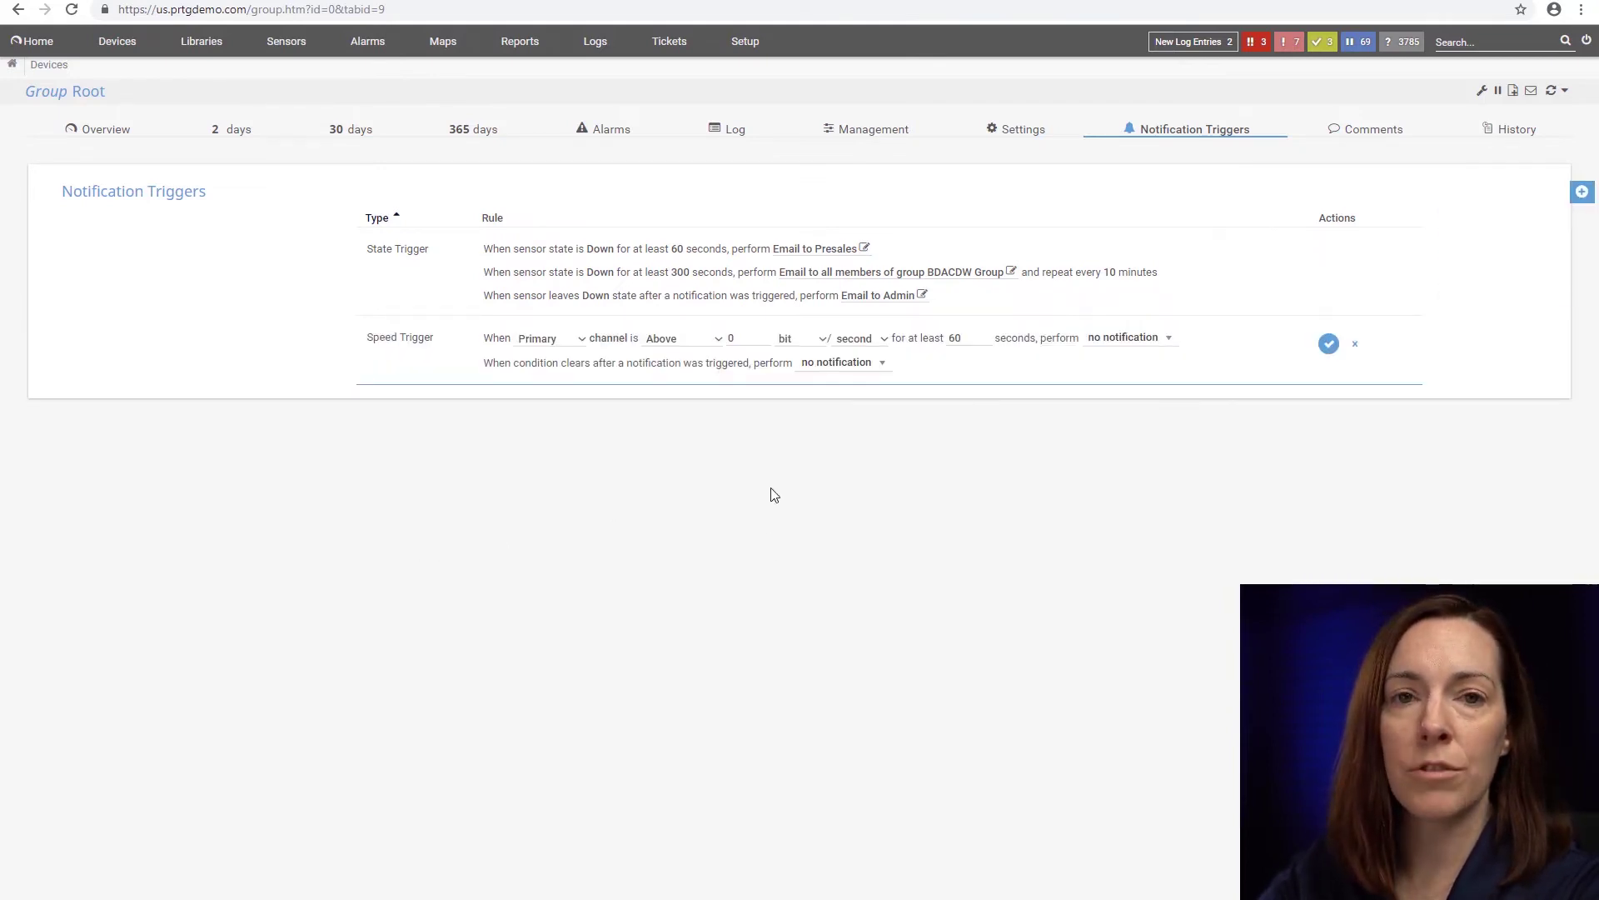
{"action": "left_click", "coordinate": [531, 340]}
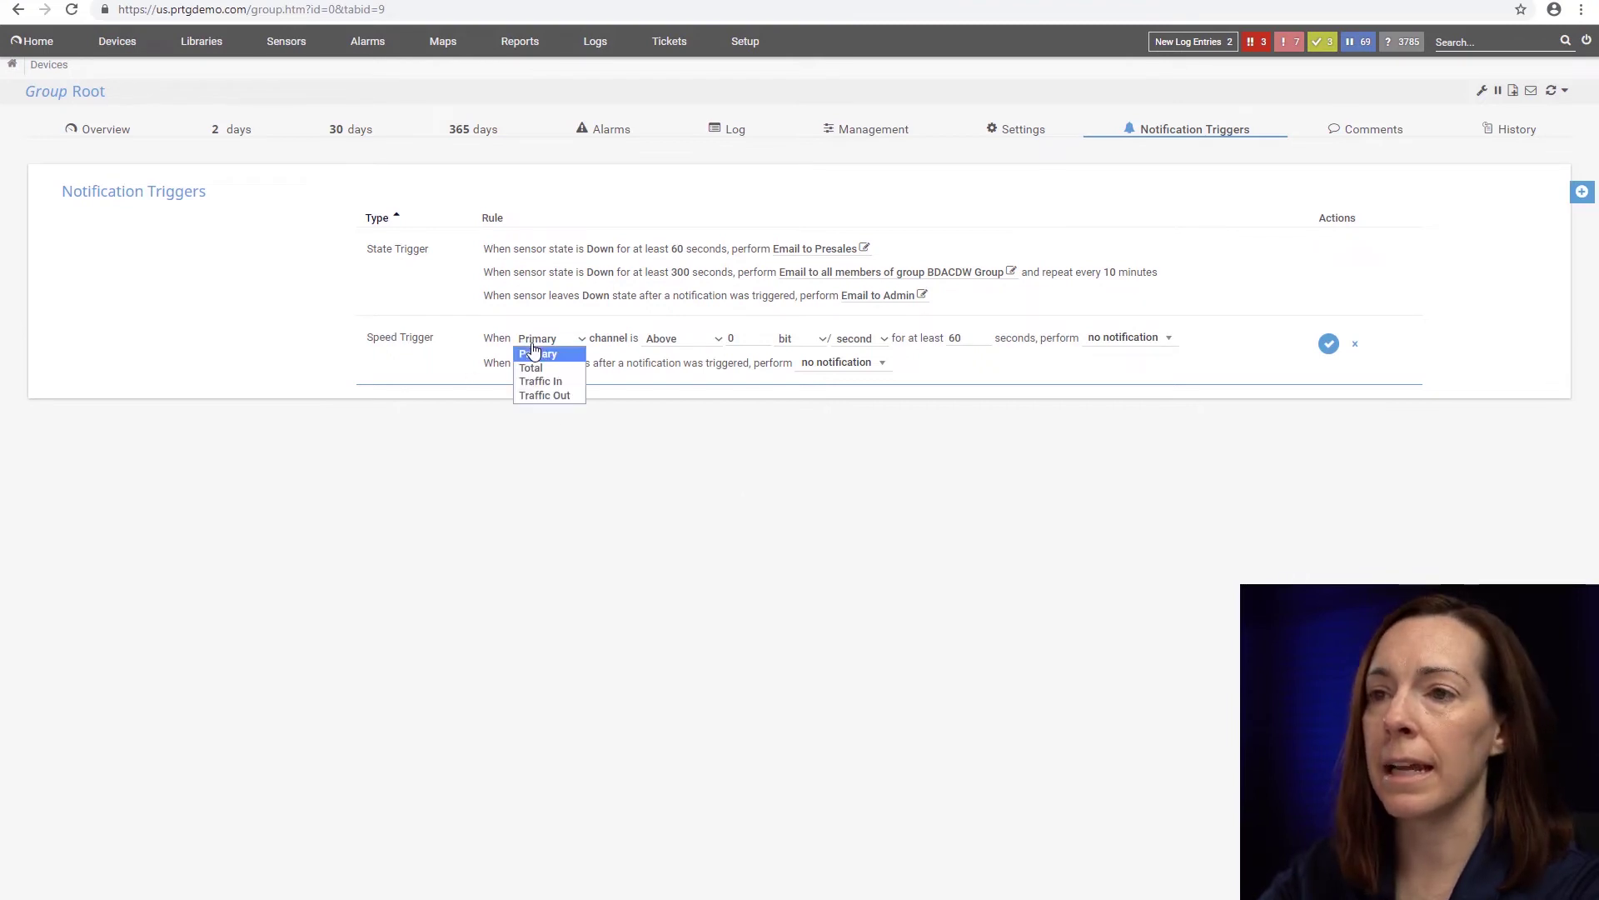
{"action": "left_click", "coordinate": [555, 381]}
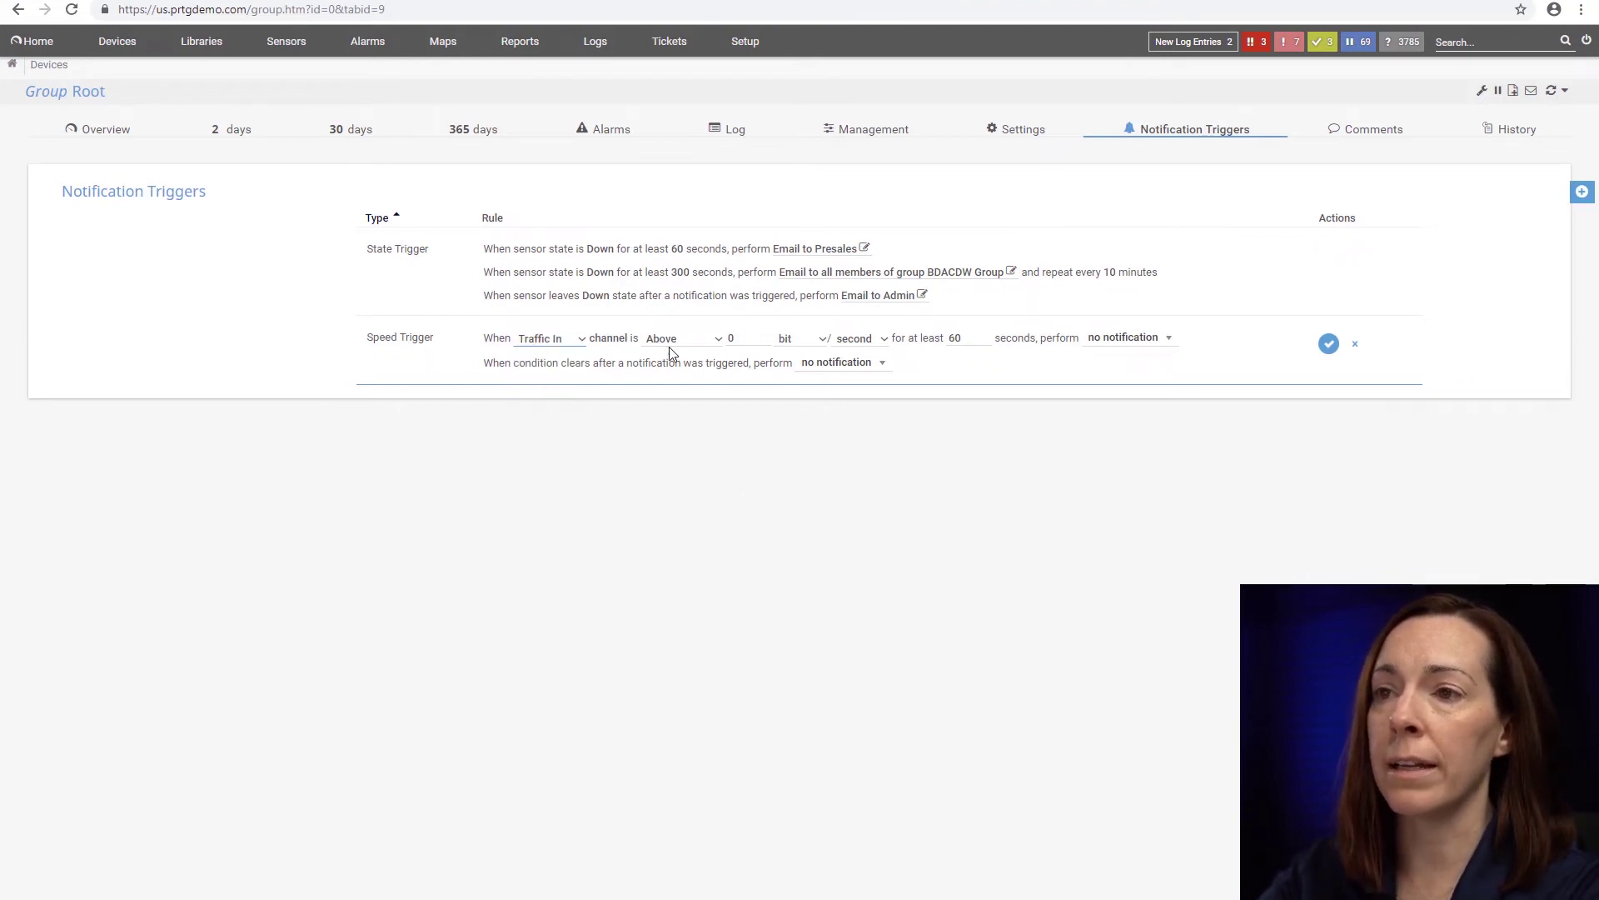
{"action": "left_click", "coordinate": [670, 348]}
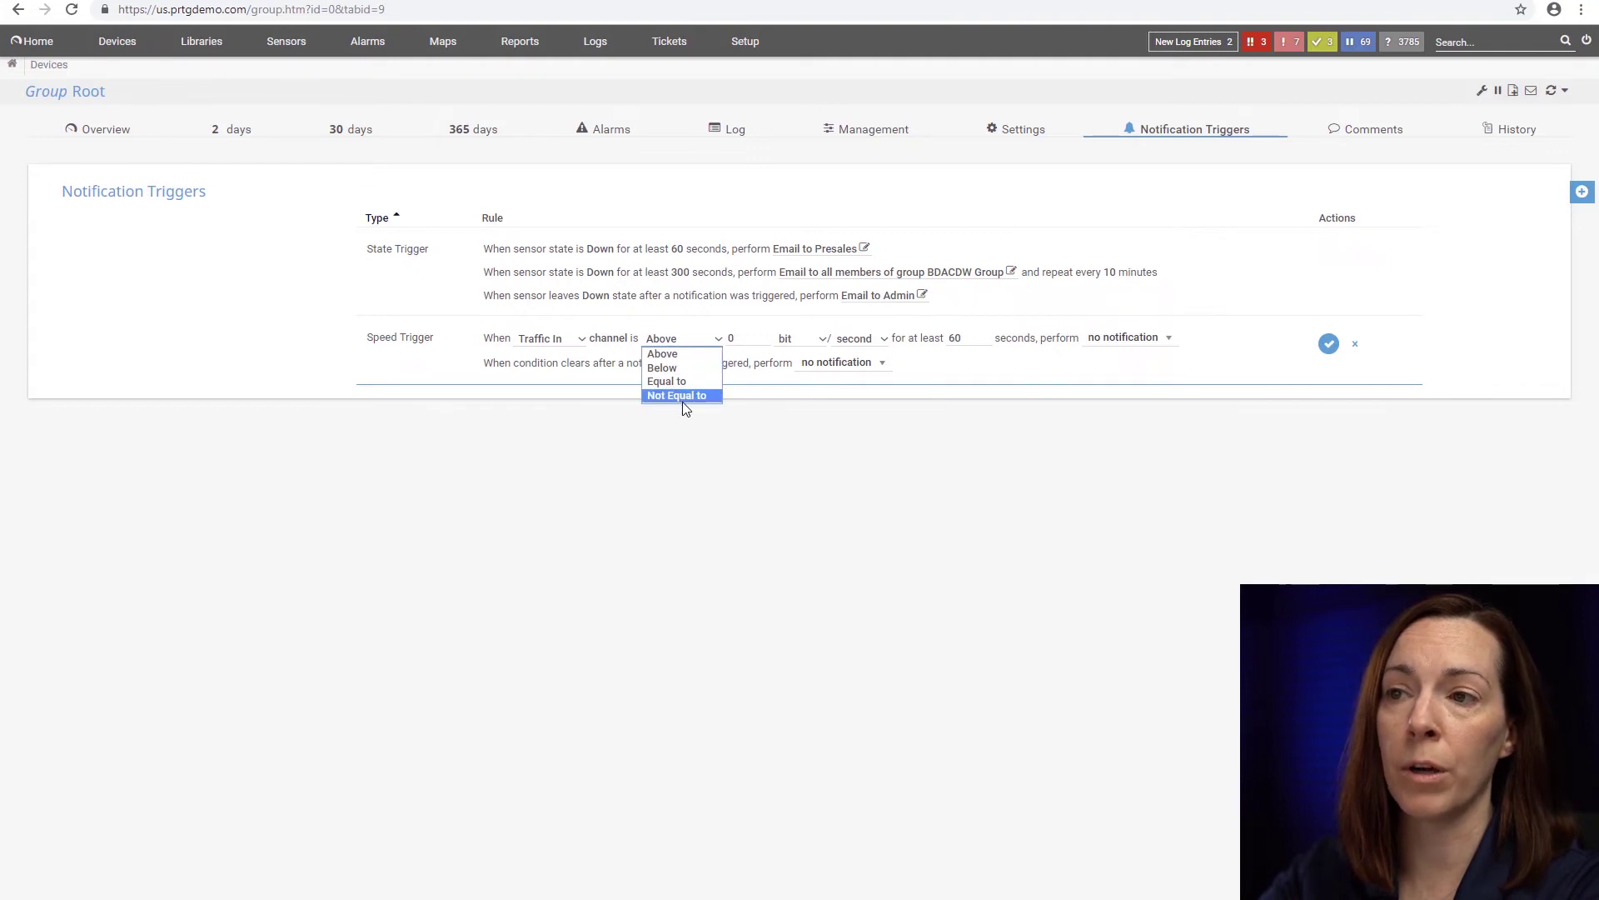
{"action": "left_click", "coordinate": [673, 340]}
{"action": "left_click", "coordinate": [742, 338]}
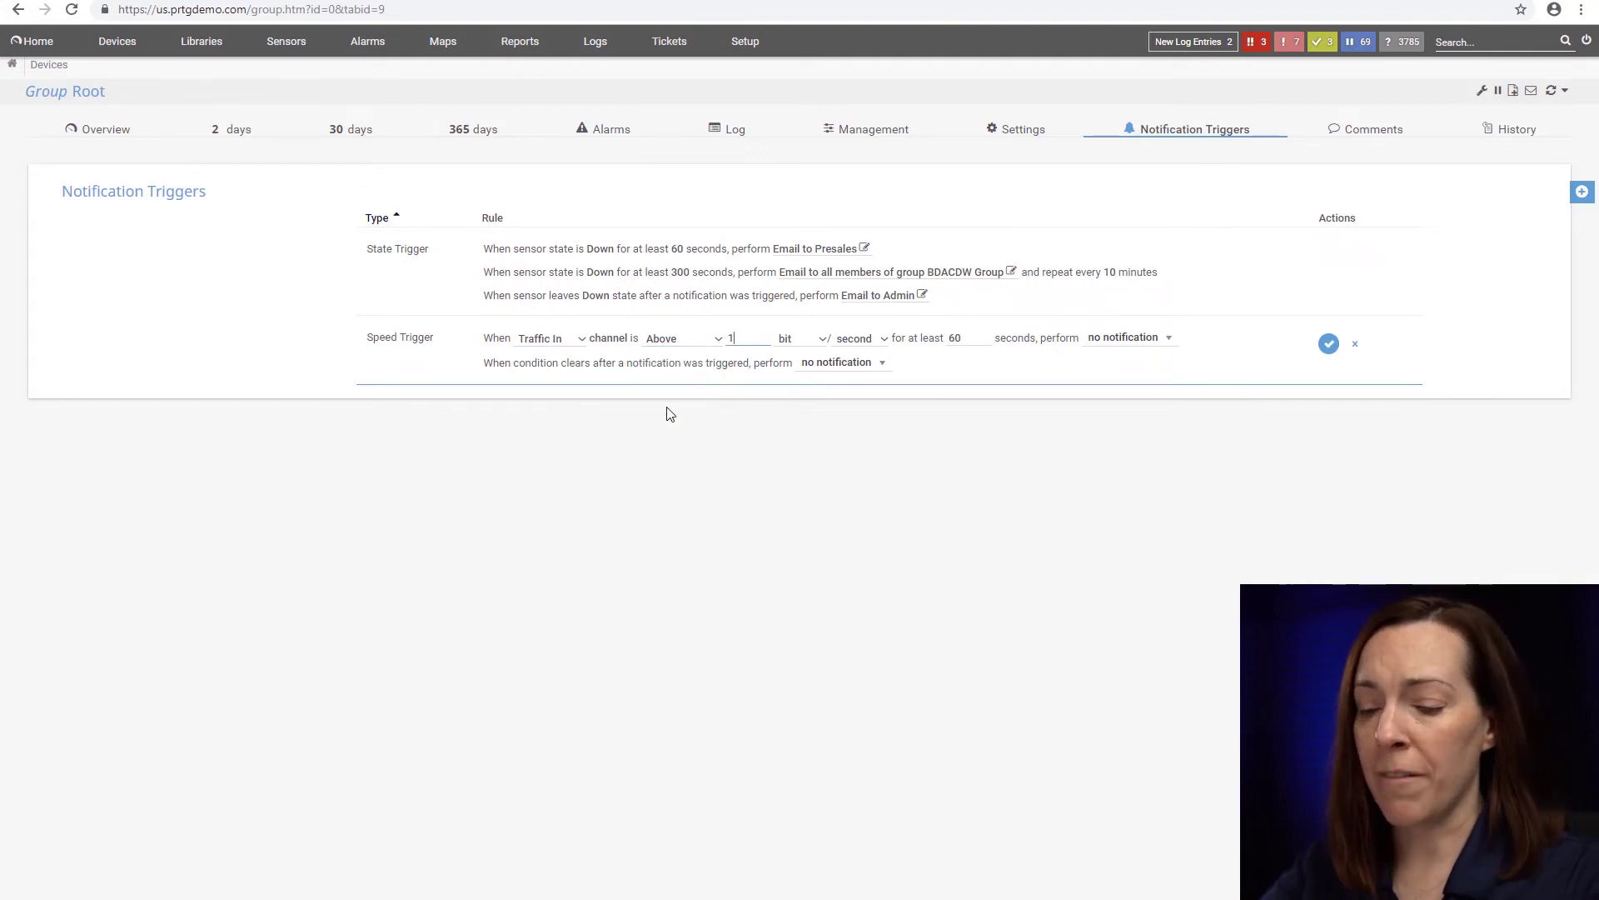
{"action": "type", "text": "10"}
{"action": "left_click", "coordinate": [798, 338]}
{"action": "left_click", "coordinate": [797, 384]}
{"action": "left_click", "coordinate": [855, 341]}
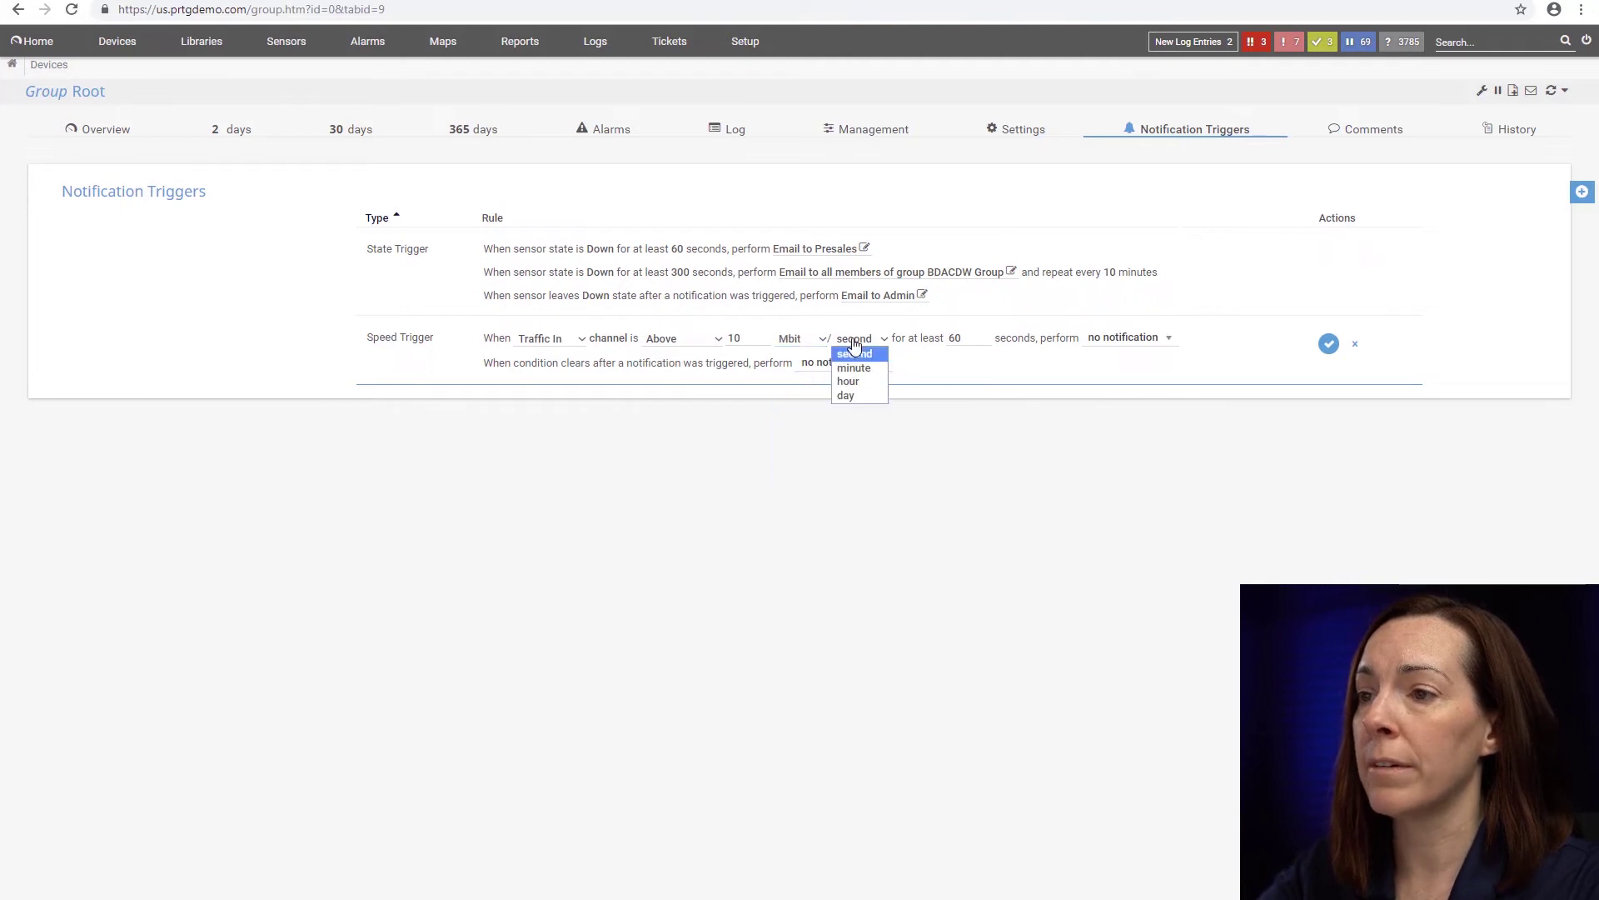
{"action": "left_click", "coordinate": [855, 368]}
{"action": "left_click", "coordinate": [953, 338]}
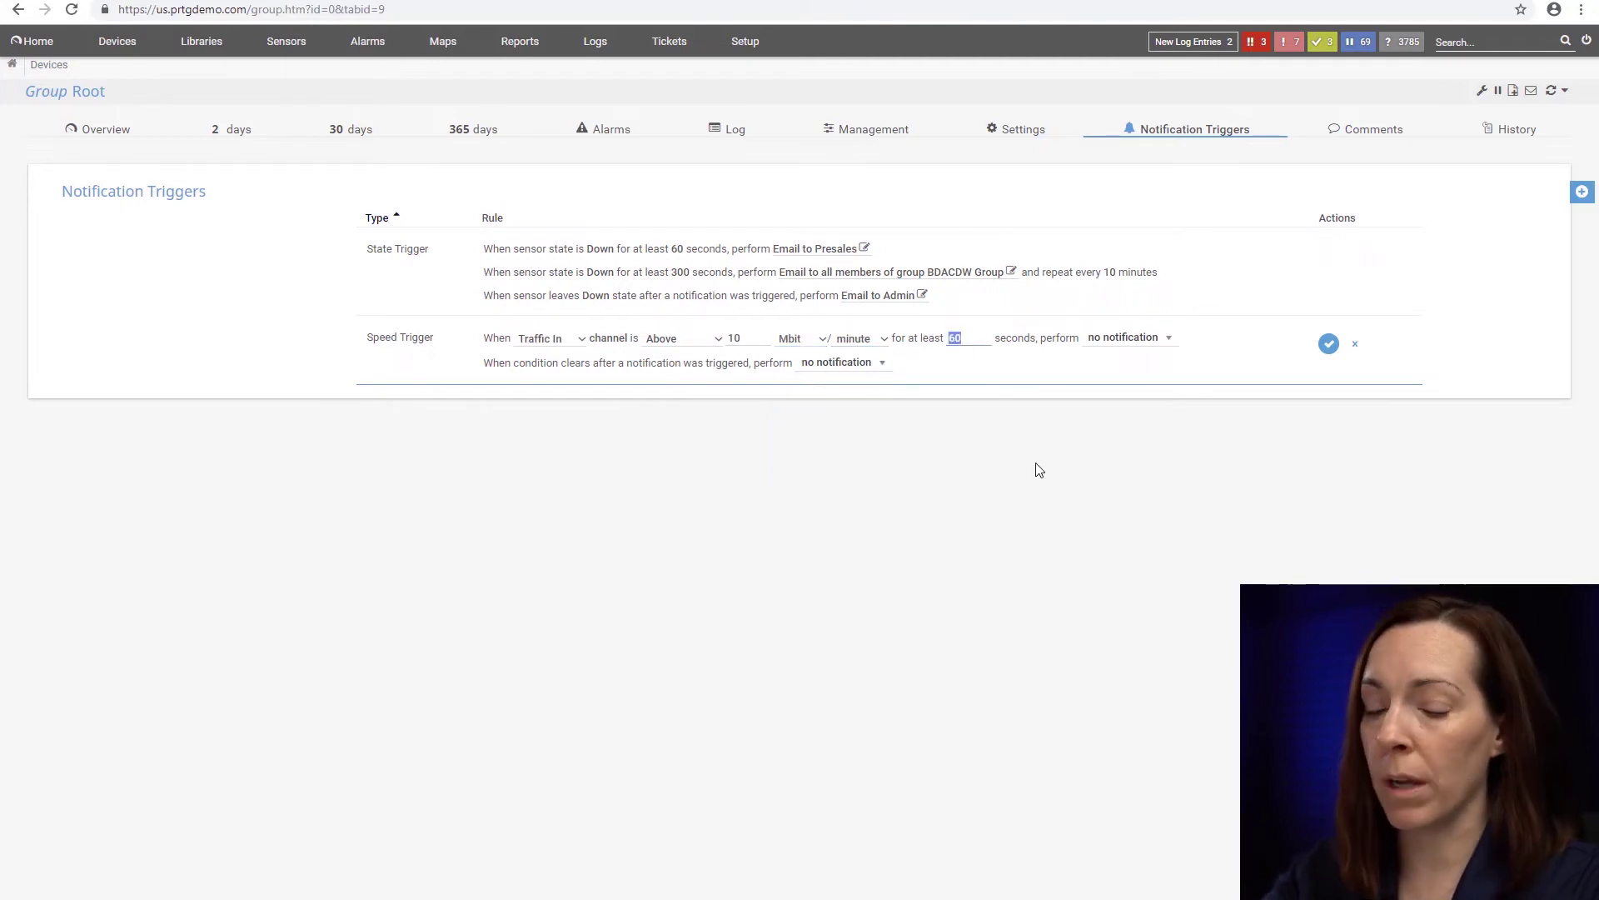
{"action": "type", "text": "10"}
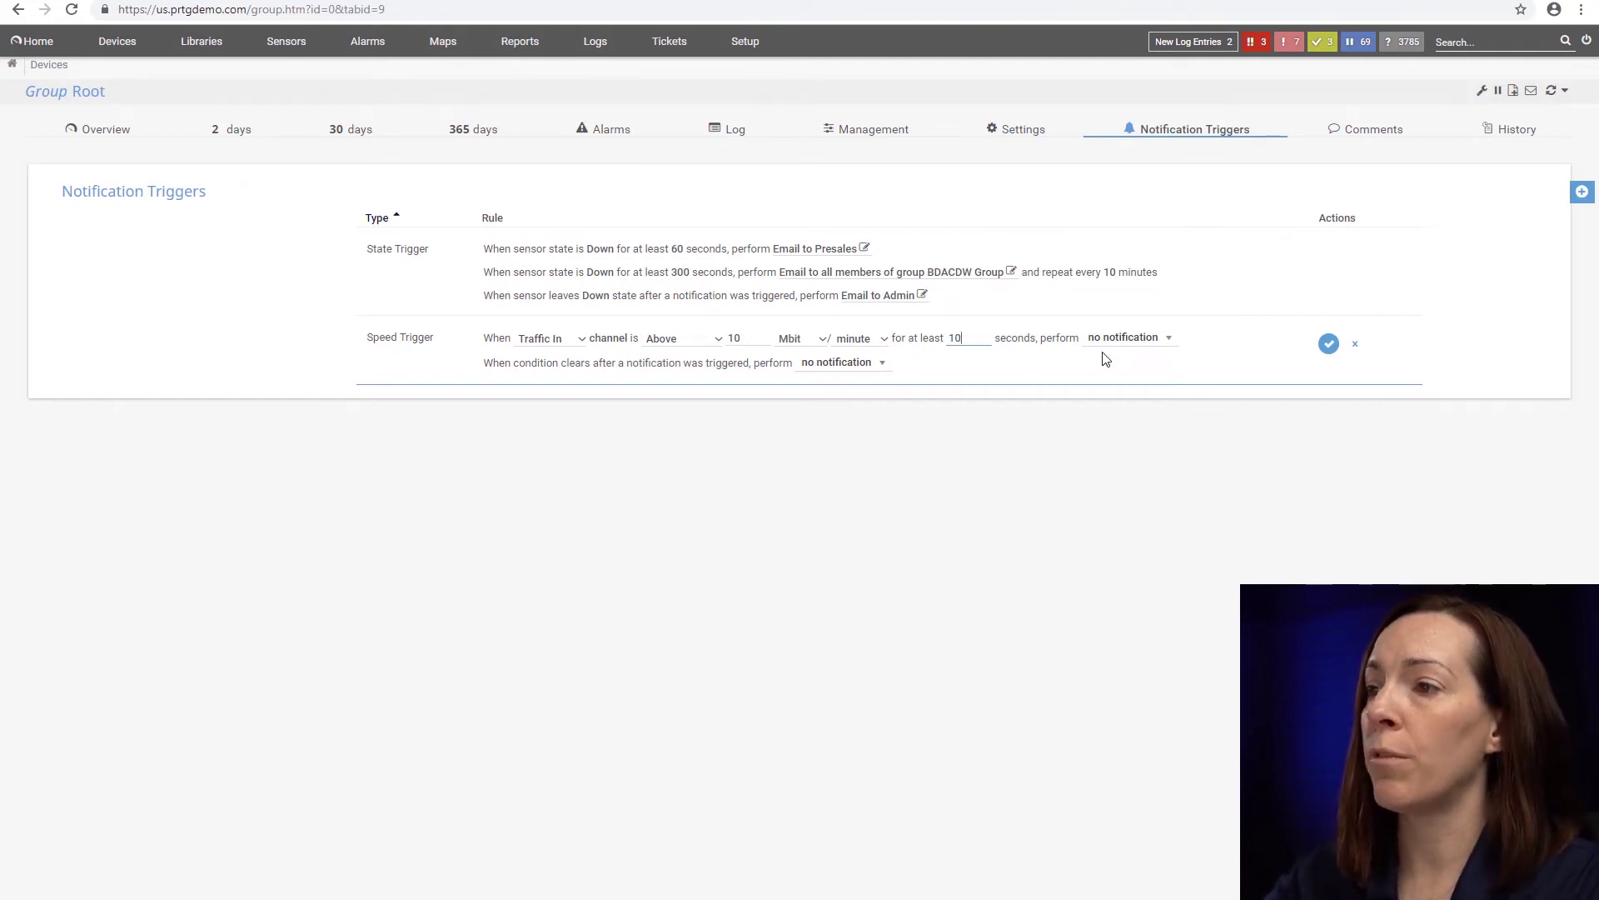
- Notify PRTG Presales Administrators when triggered and Email to Admin when cleared, then save
{"action": "left_click", "coordinate": [1107, 340]}
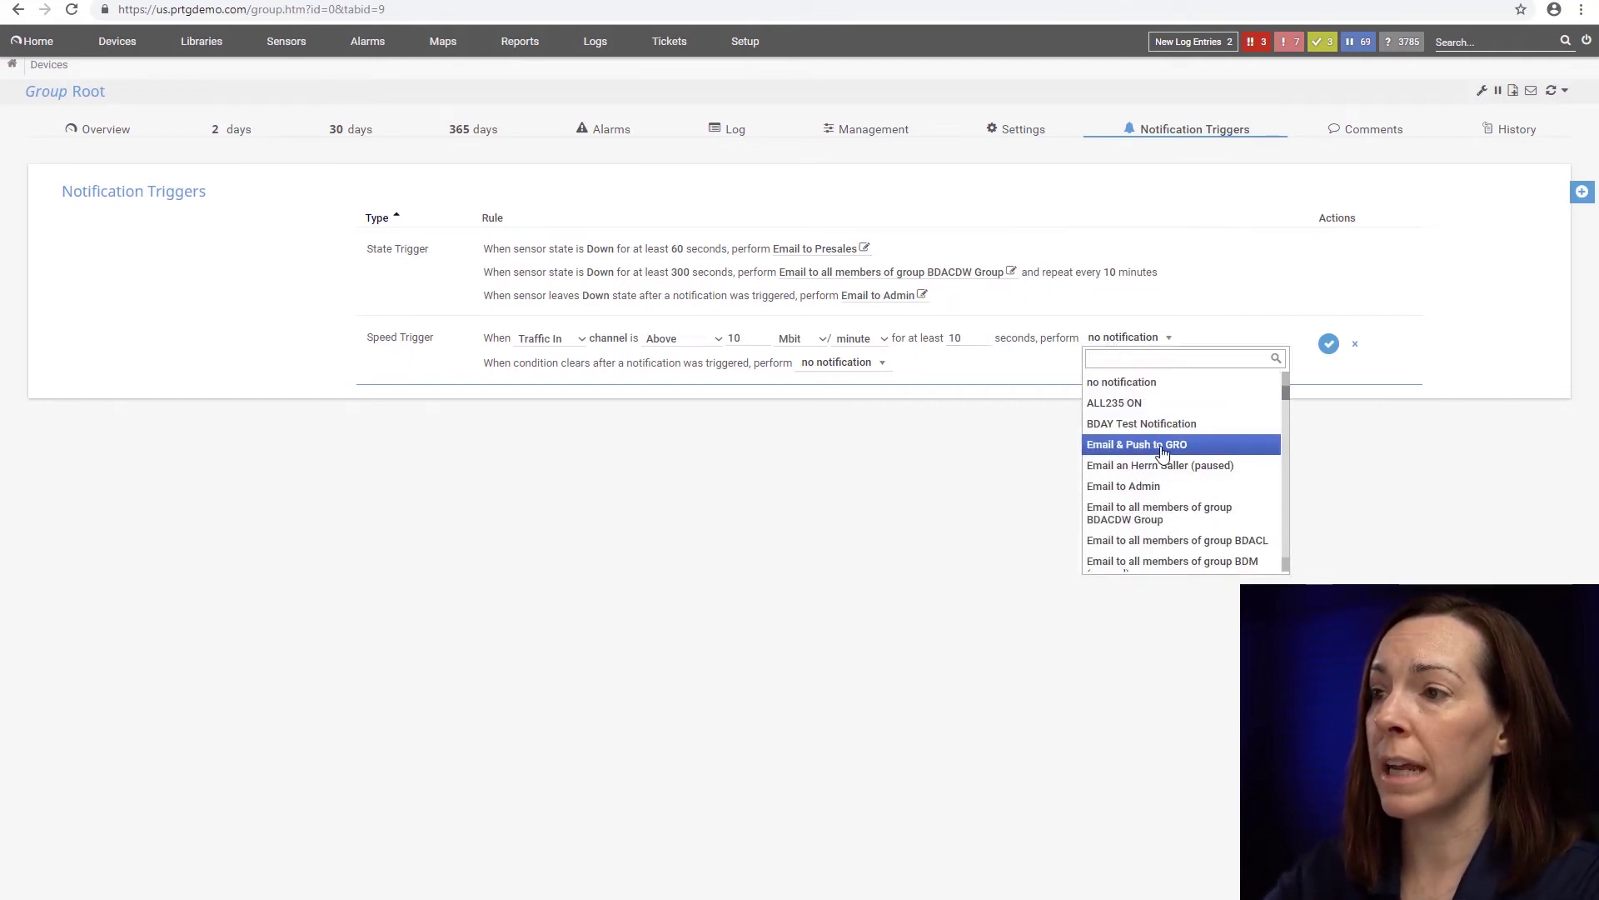
{"action": "scroll", "coordinate": [1177, 506], "scroll_direction": "down", "scroll_amount": 3}
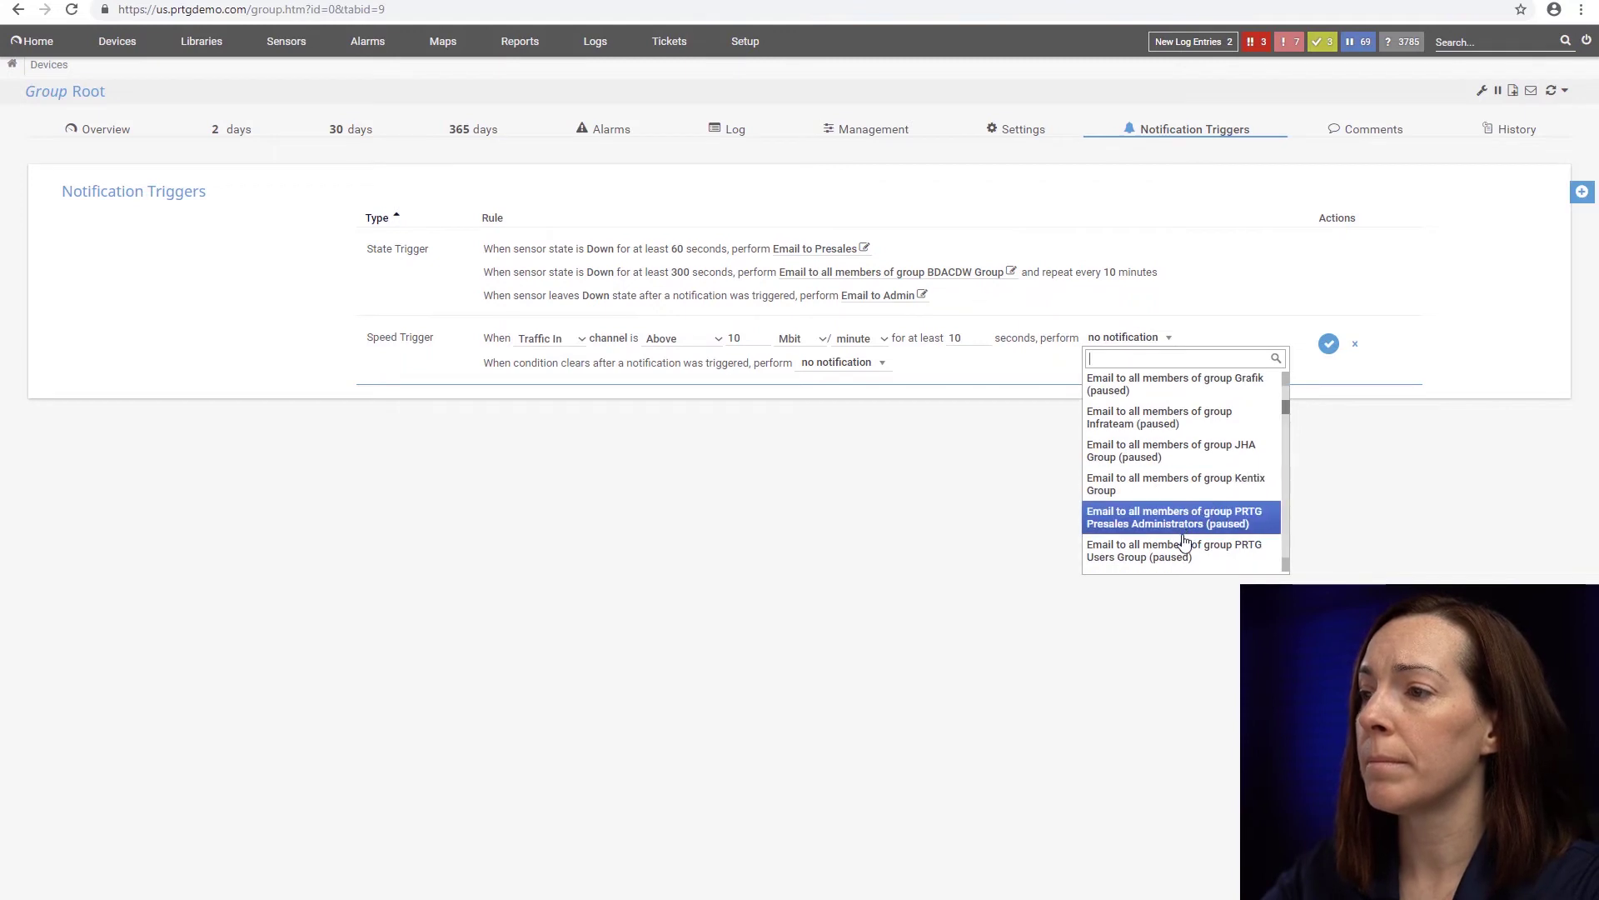
{"action": "left_click", "coordinate": [1175, 522]}
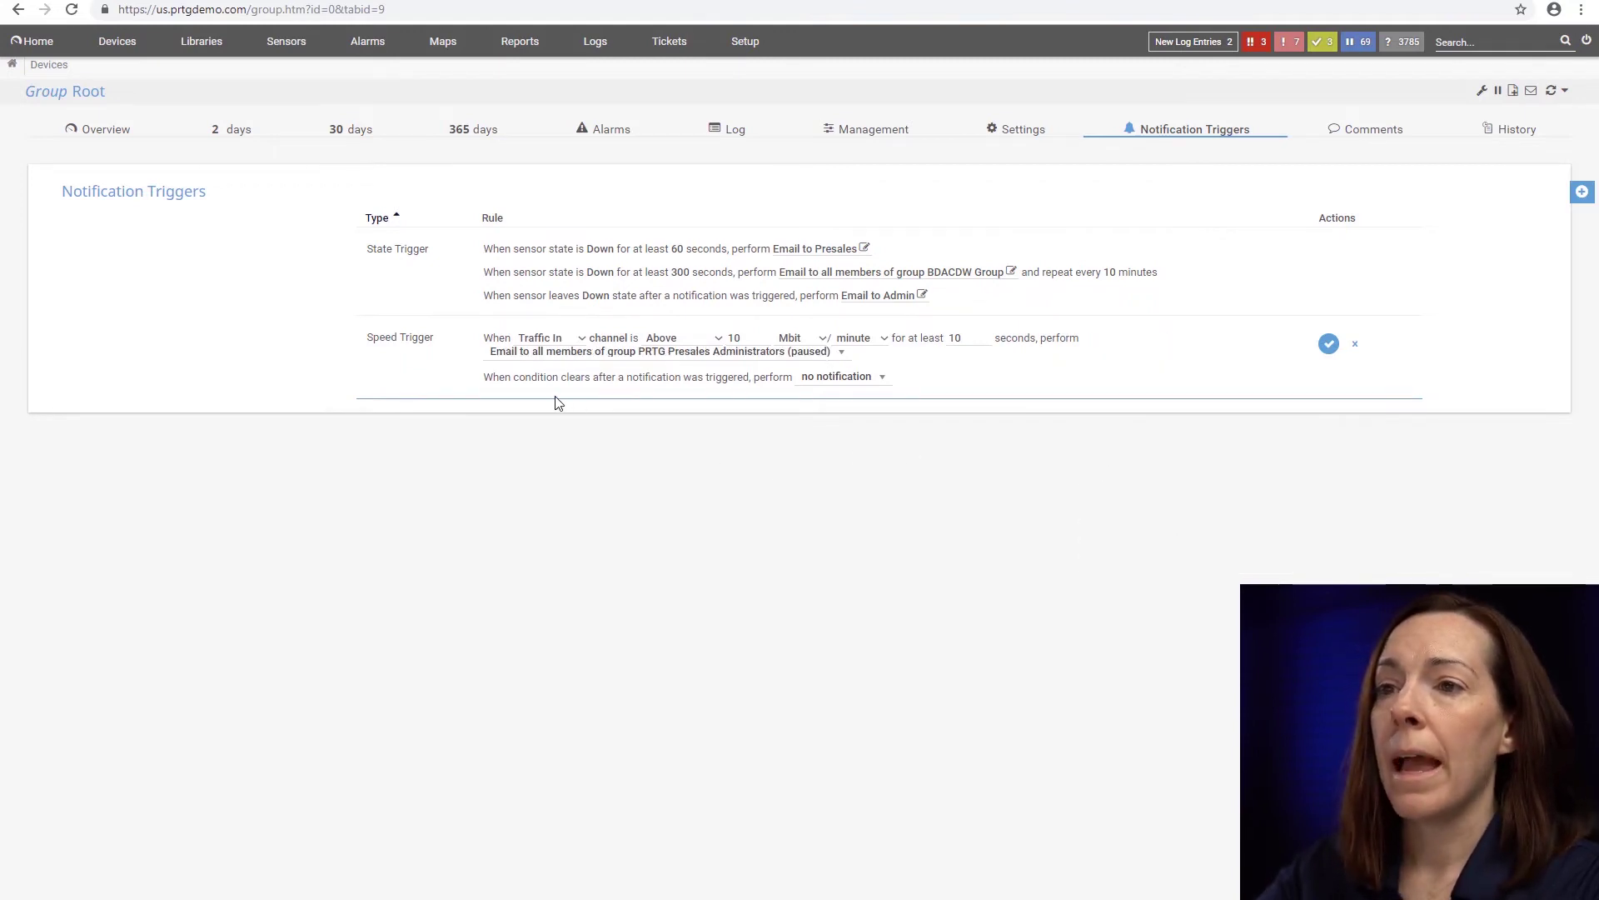
{"action": "left_click", "coordinate": [868, 387]}
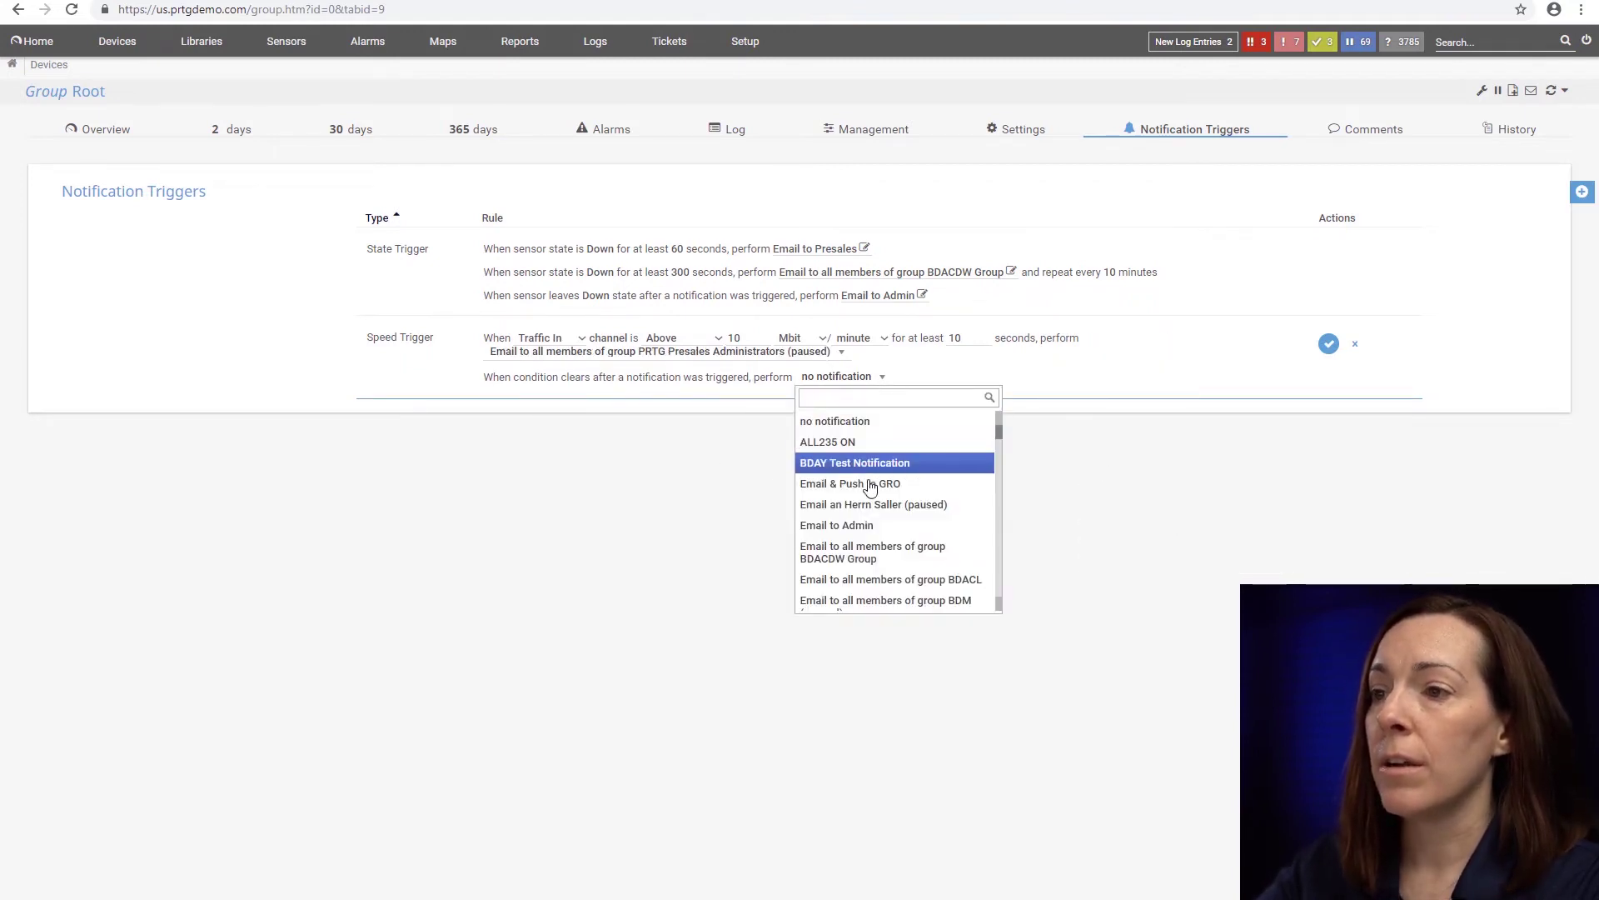
{"action": "left_click", "coordinate": [878, 528]}
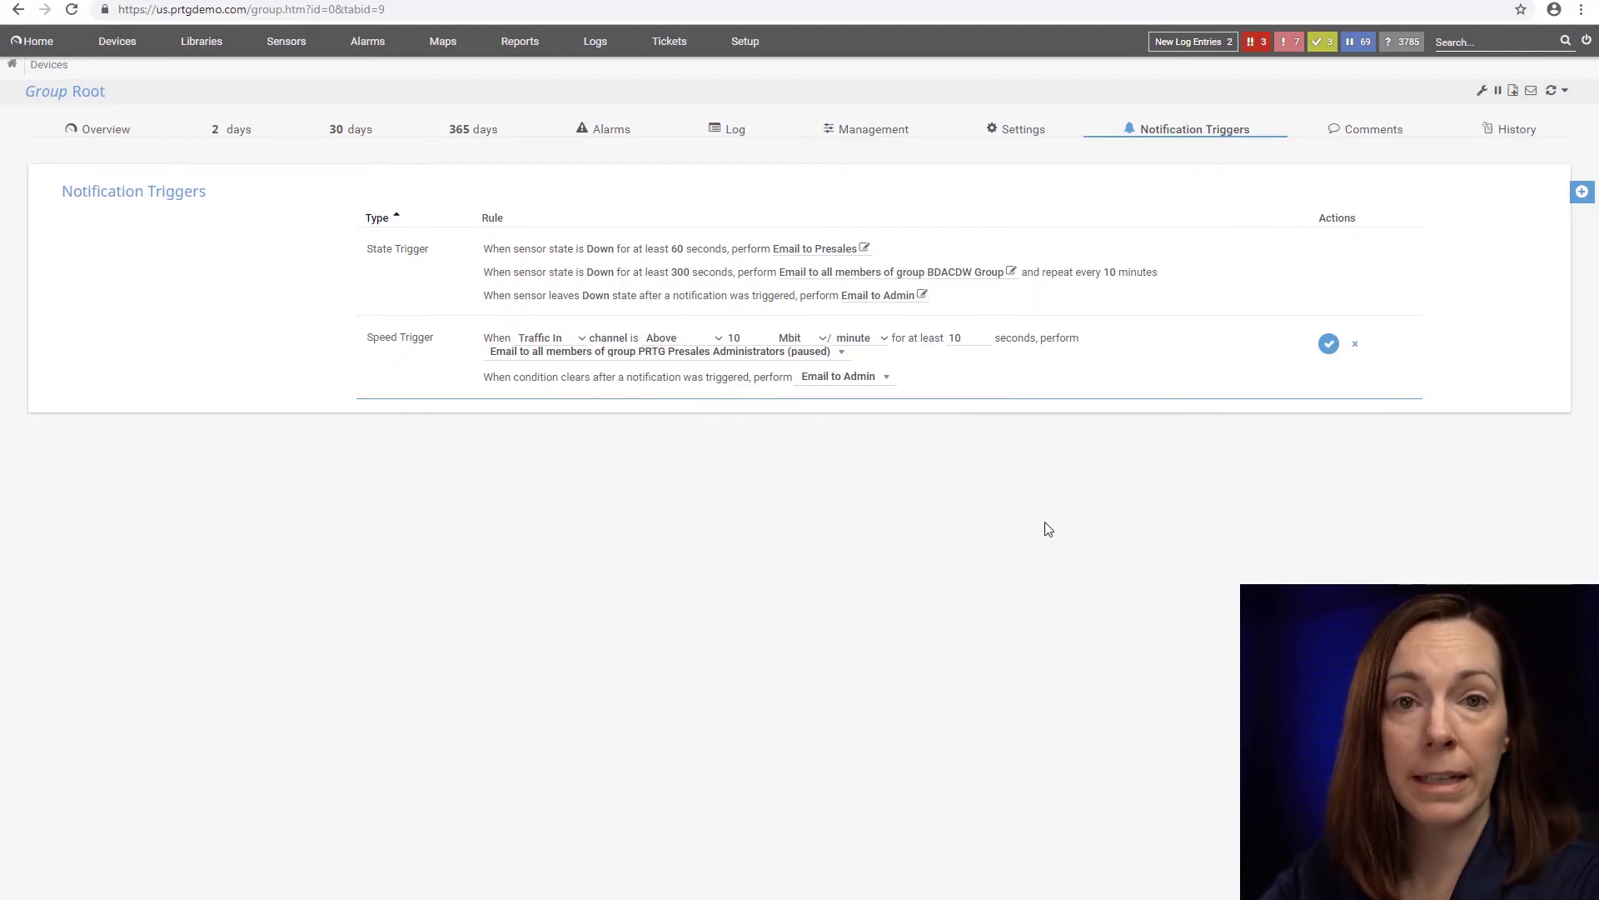
{"action": "left_click", "coordinate": [1327, 345]}
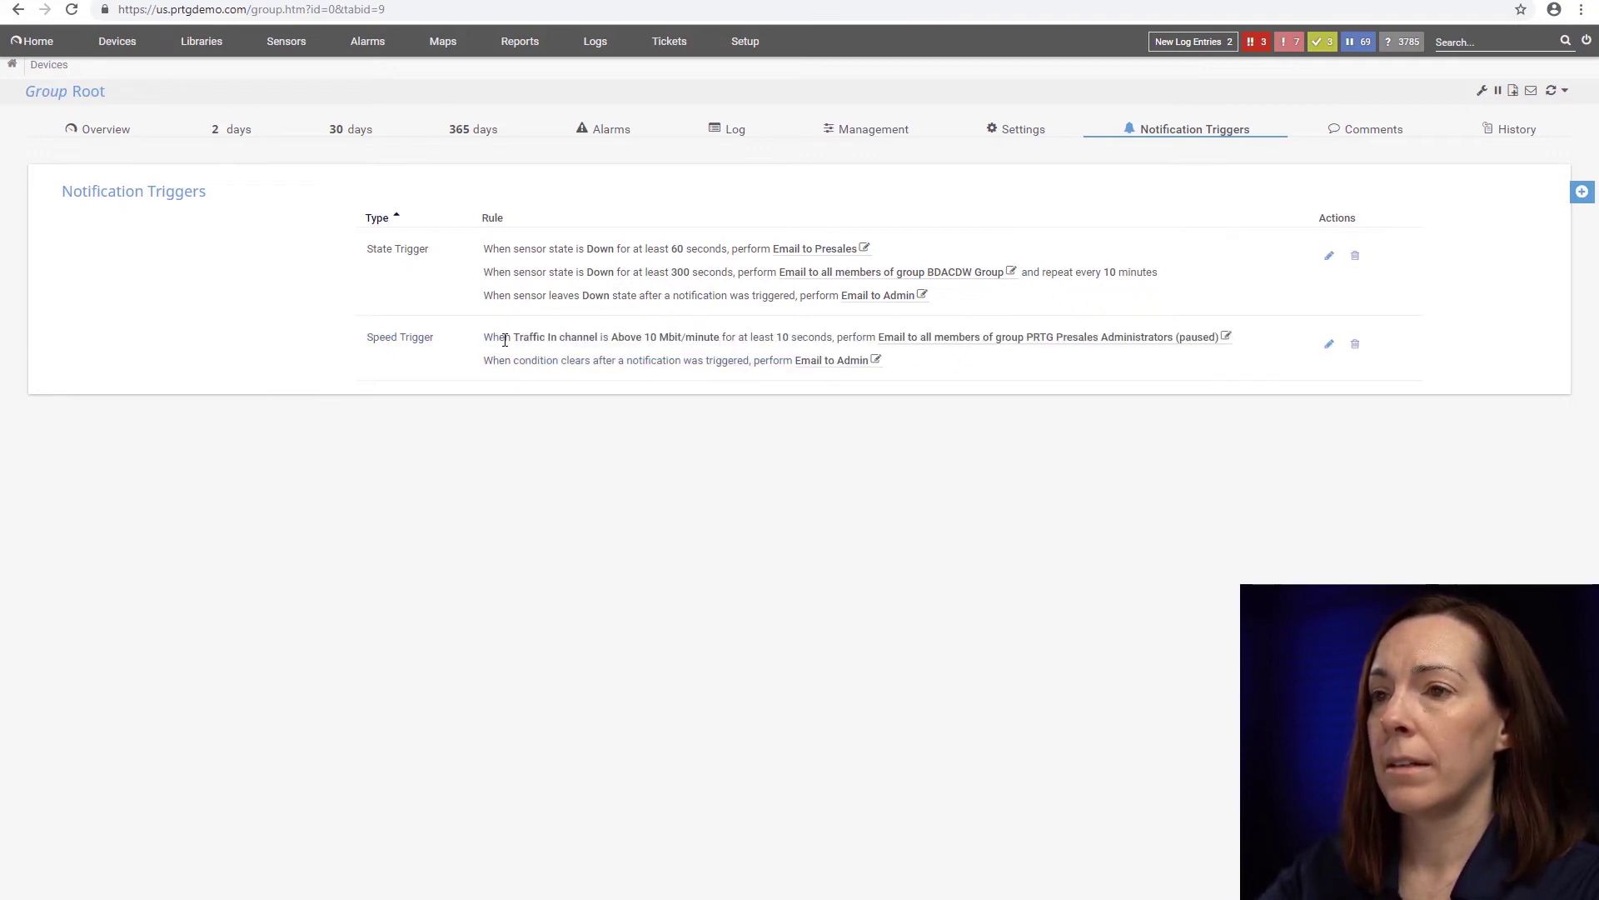
{"action": "mouse_move", "coordinate": [1582, 191]}
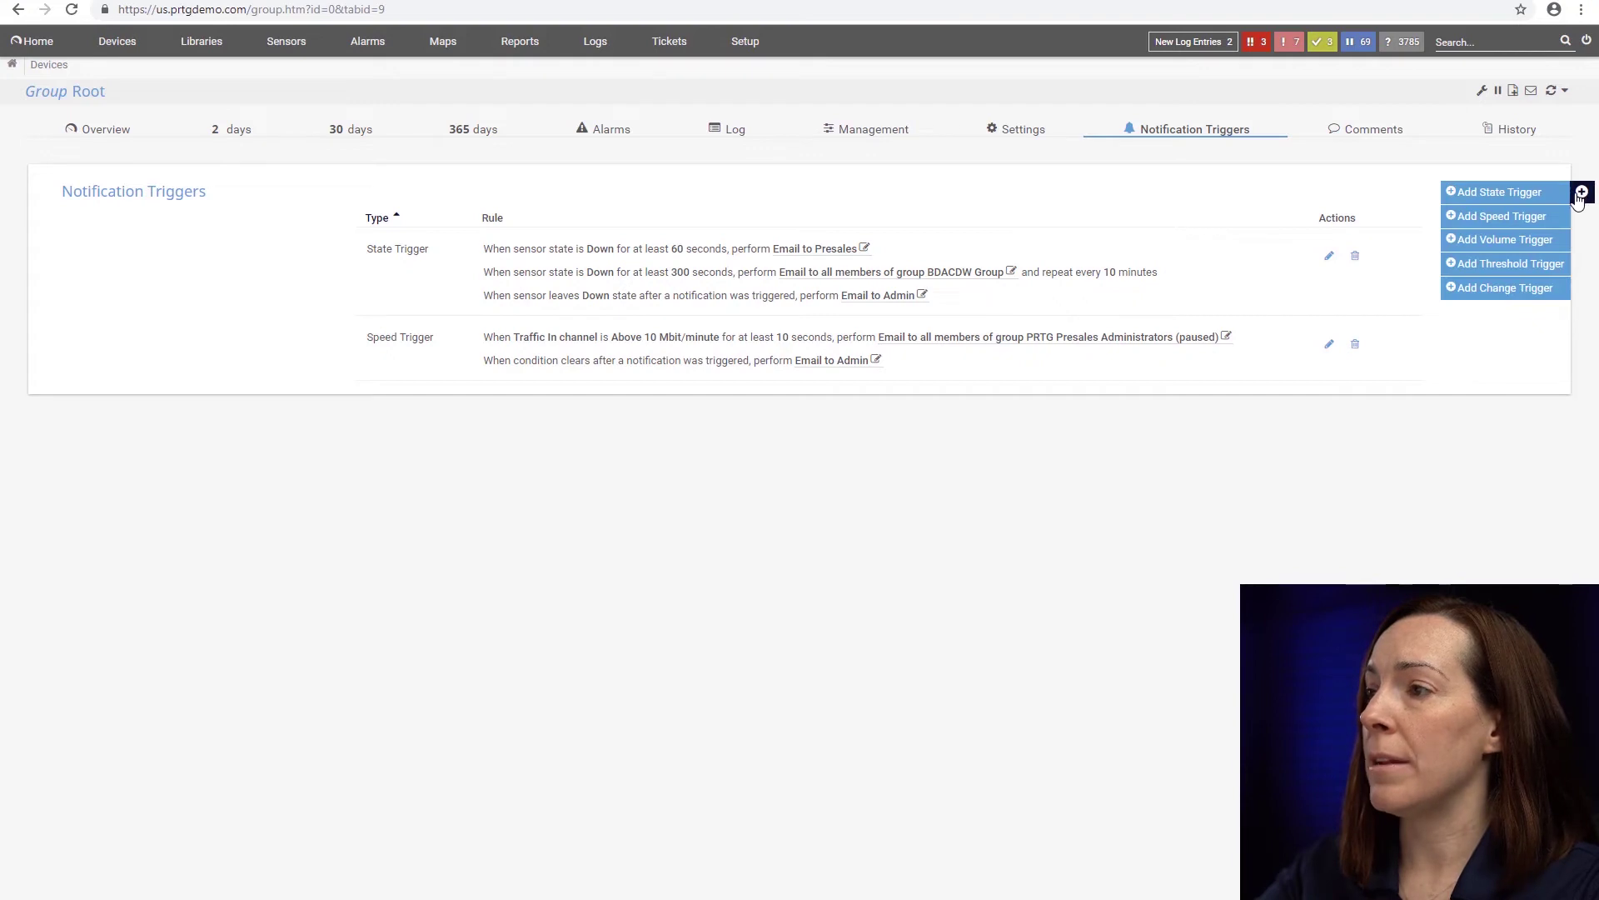
{"action": "left_click", "coordinate": [1513, 239]}
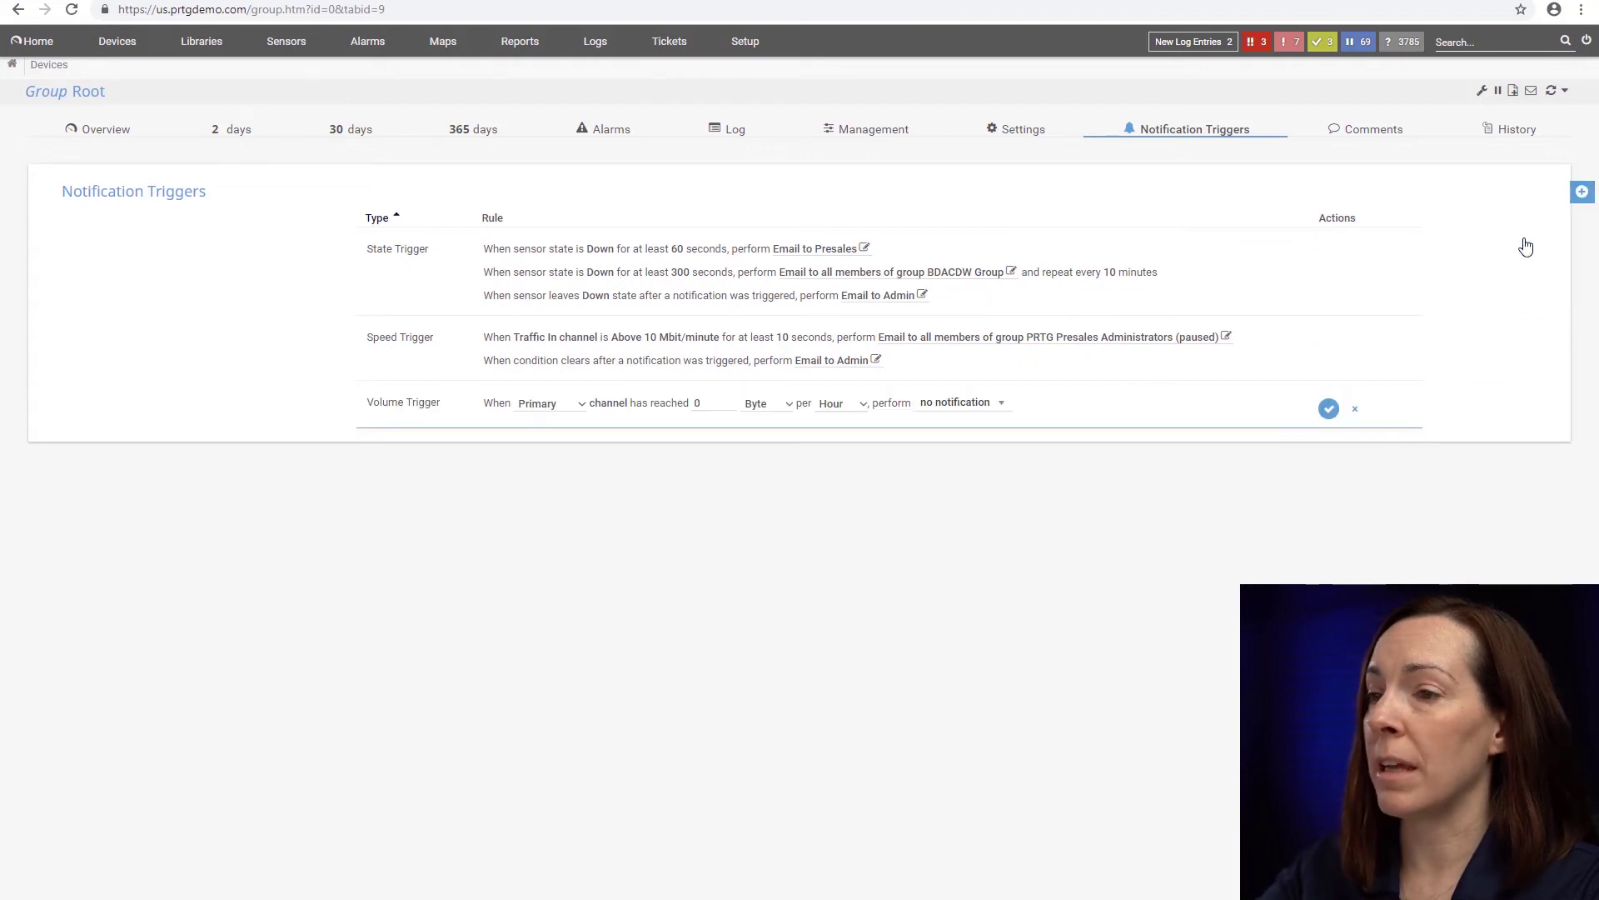
{"action": "left_click", "coordinate": [529, 412]}
{"action": "left_click", "coordinate": [682, 412]}
{"action": "left_click", "coordinate": [780, 405]}
{"action": "left_click", "coordinate": [837, 405]}
{"action": "left_click", "coordinate": [1349, 411]}
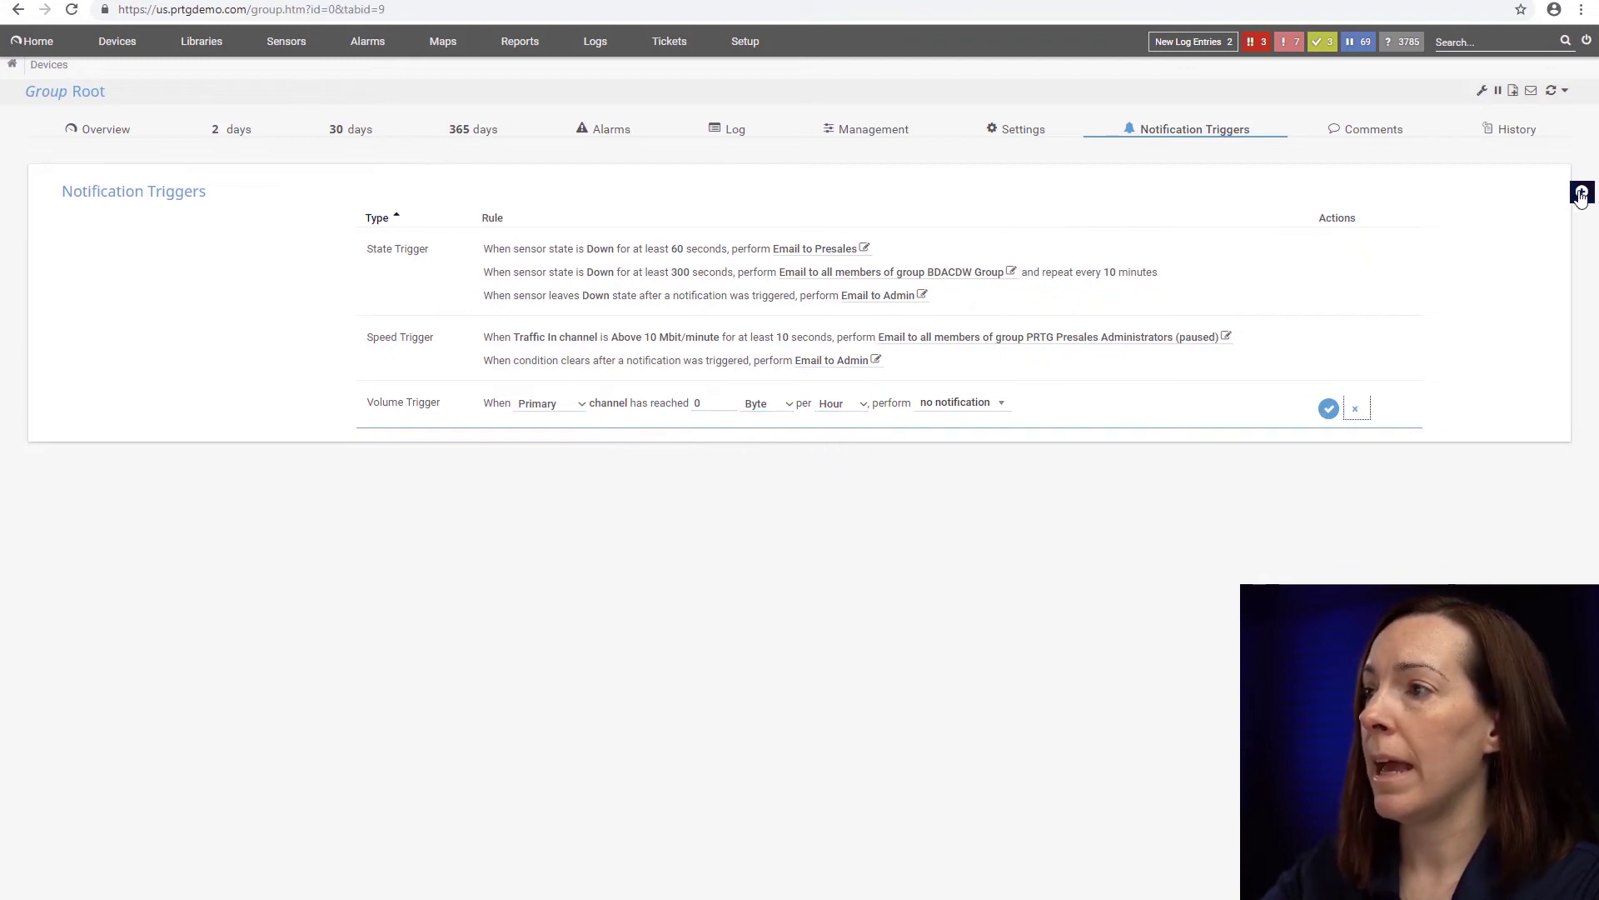
{"action": "left_click", "coordinate": [1354, 409]}
{"action": "mouse_move", "coordinate": [1581, 193]}
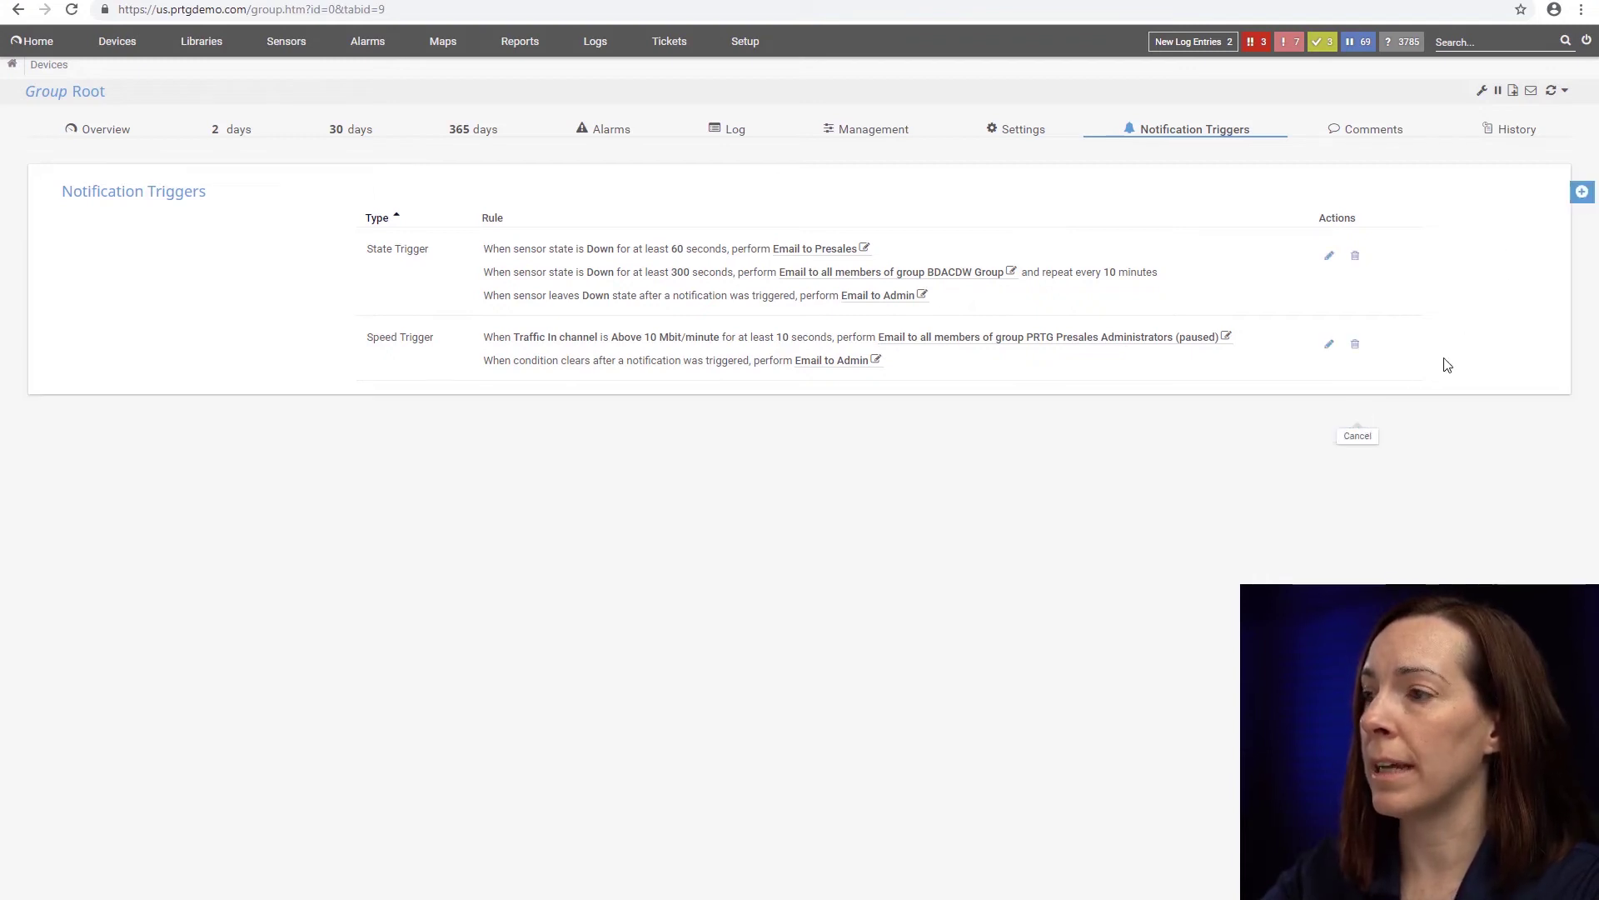
{"action": "left_click", "coordinate": [1522, 264]}
{"action": "left_click", "coordinate": [548, 402]}
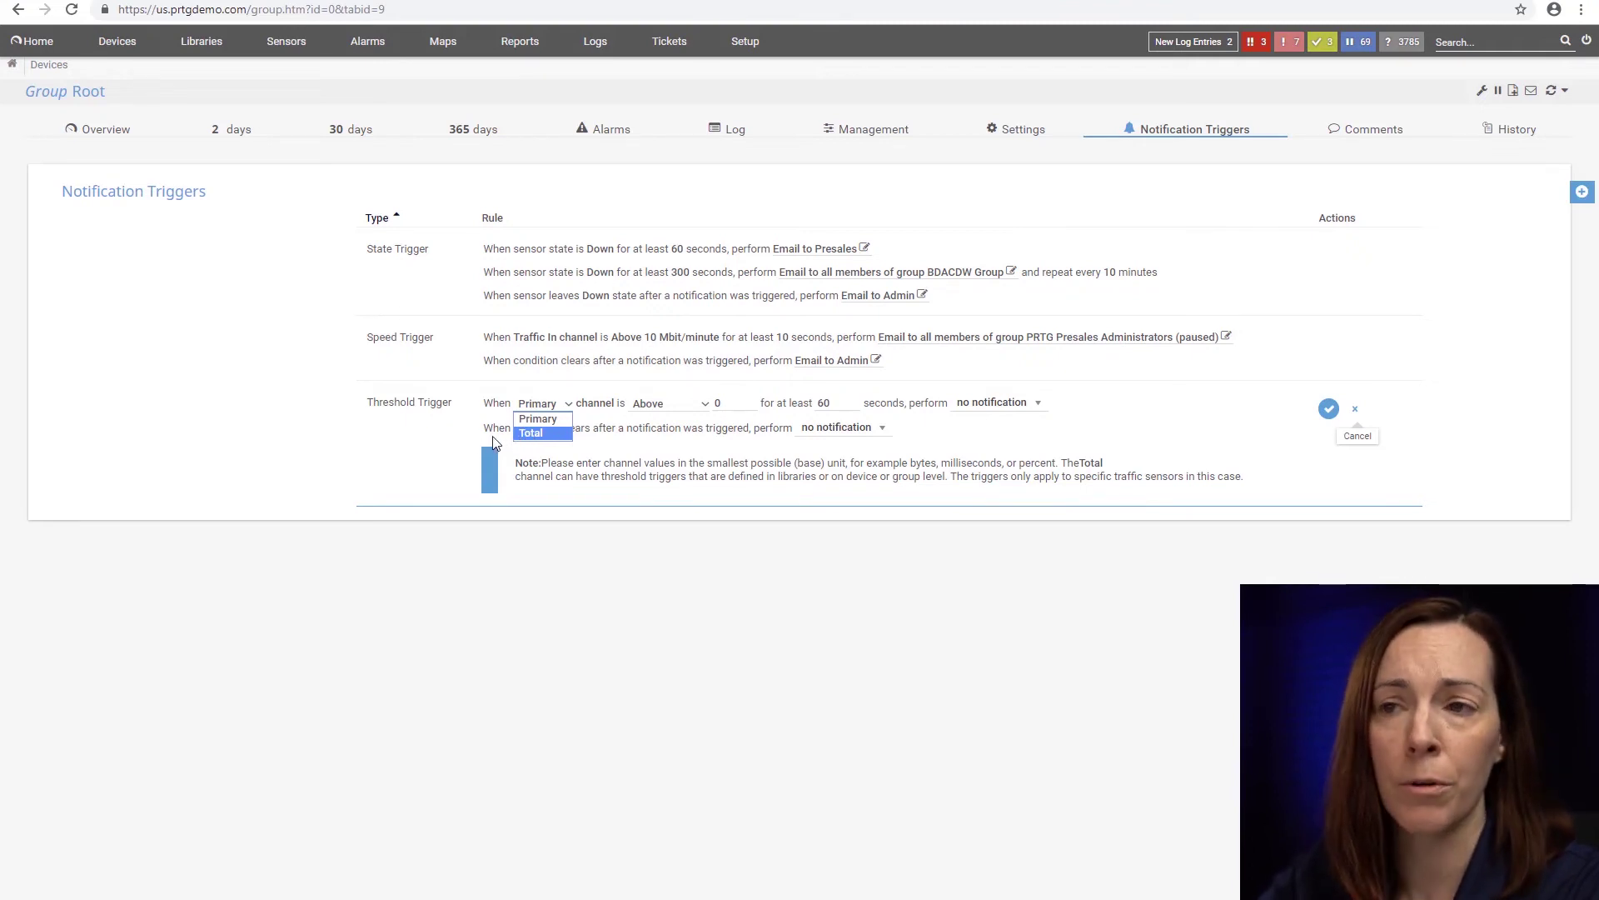
{"action": "left_click", "coordinate": [545, 418]}
{"action": "triple_click", "coordinate": [655, 405]}
{"action": "left_click", "coordinate": [419, 464]}
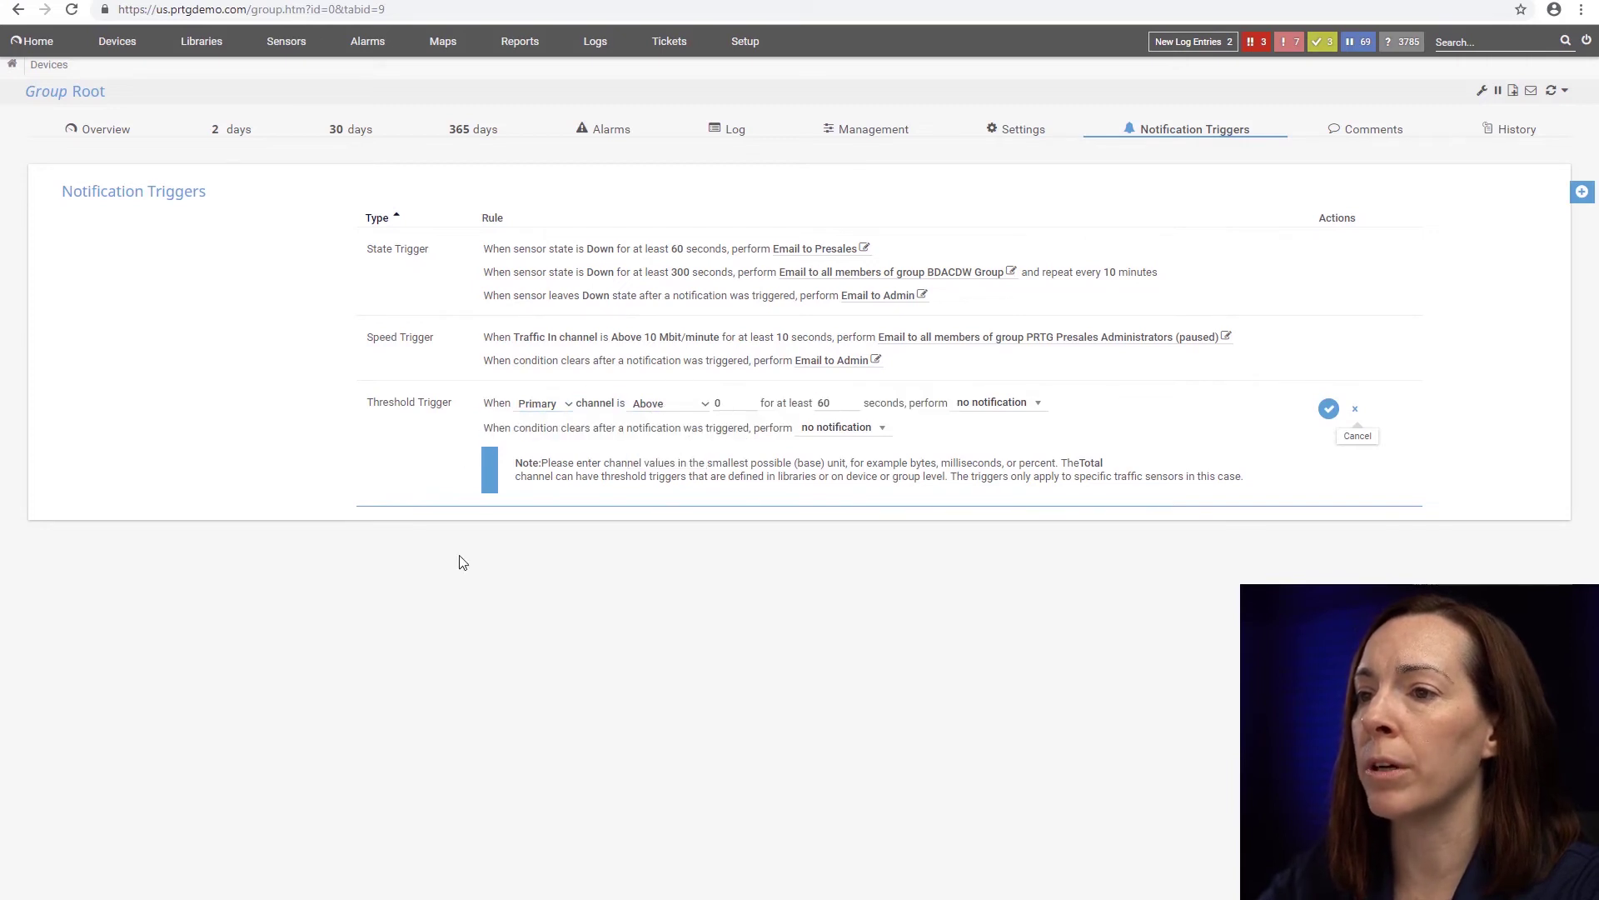
{"action": "left_click_drag", "start_coordinate": [854, 399], "coordinate": [813, 400]}
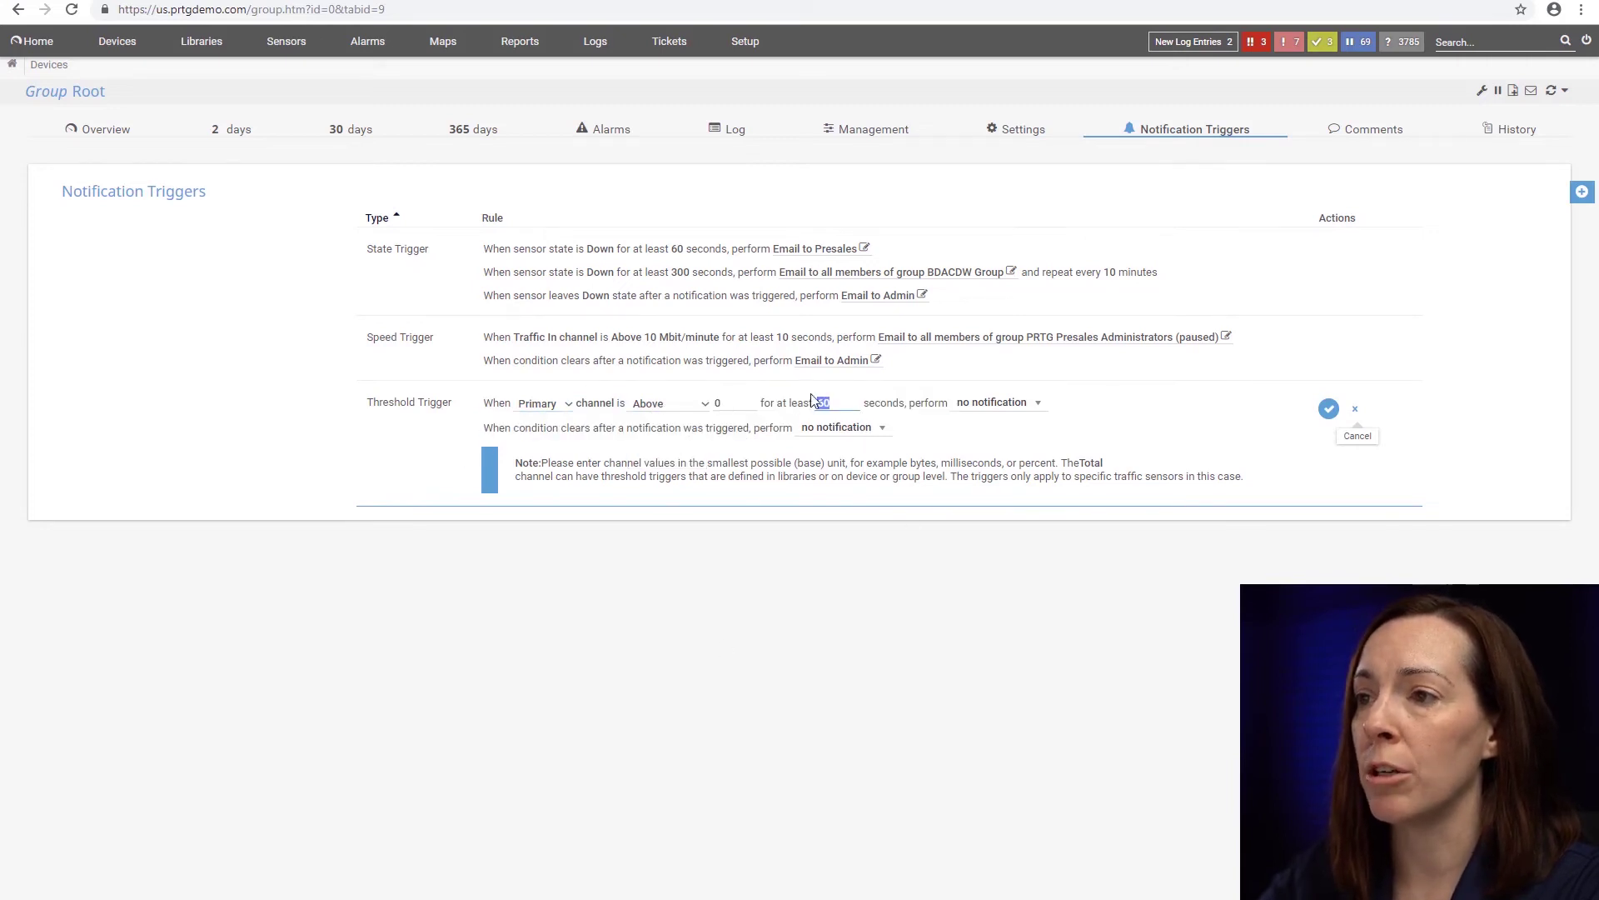
{"action": "left_click", "coordinate": [985, 403]}
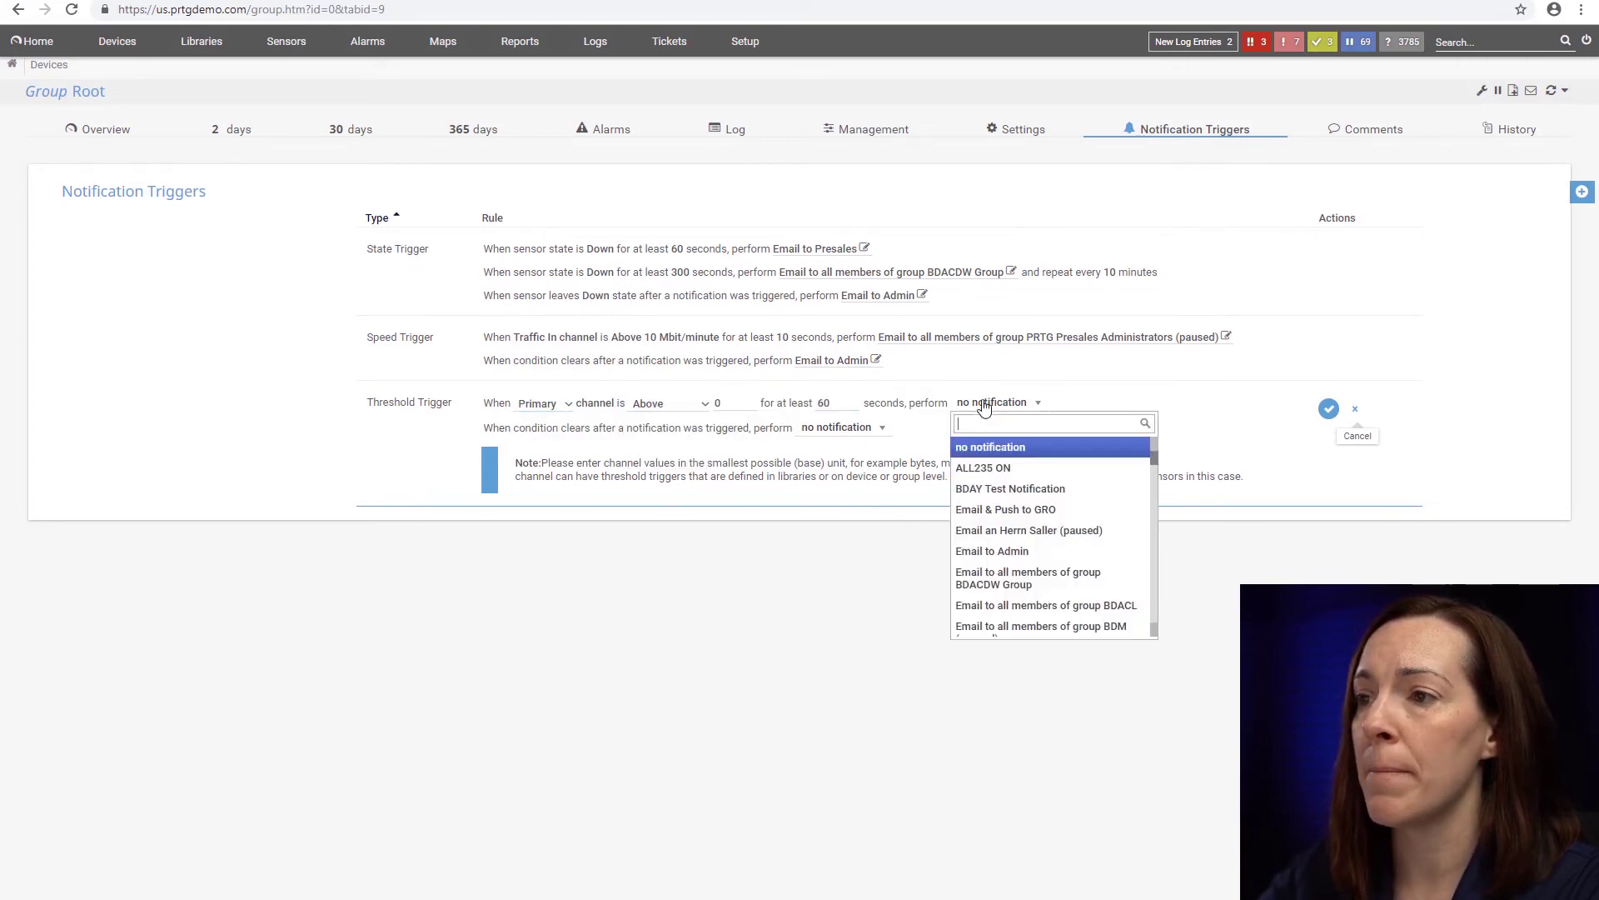
{"action": "left_click", "coordinate": [806, 572]}
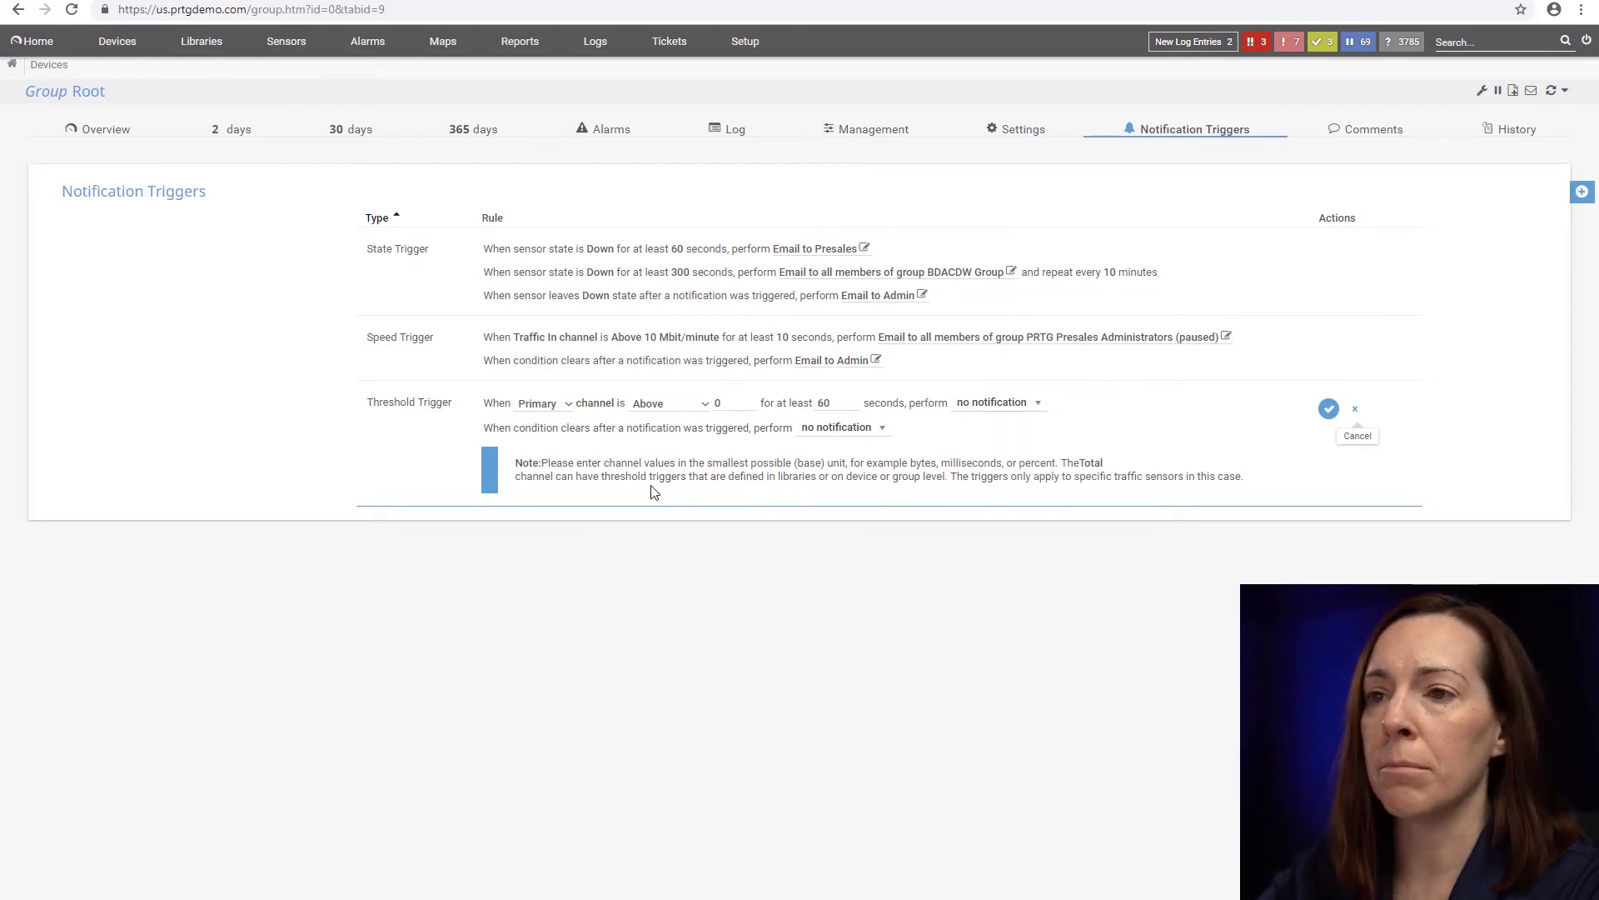
{"action": "left_click", "coordinate": [1355, 409]}
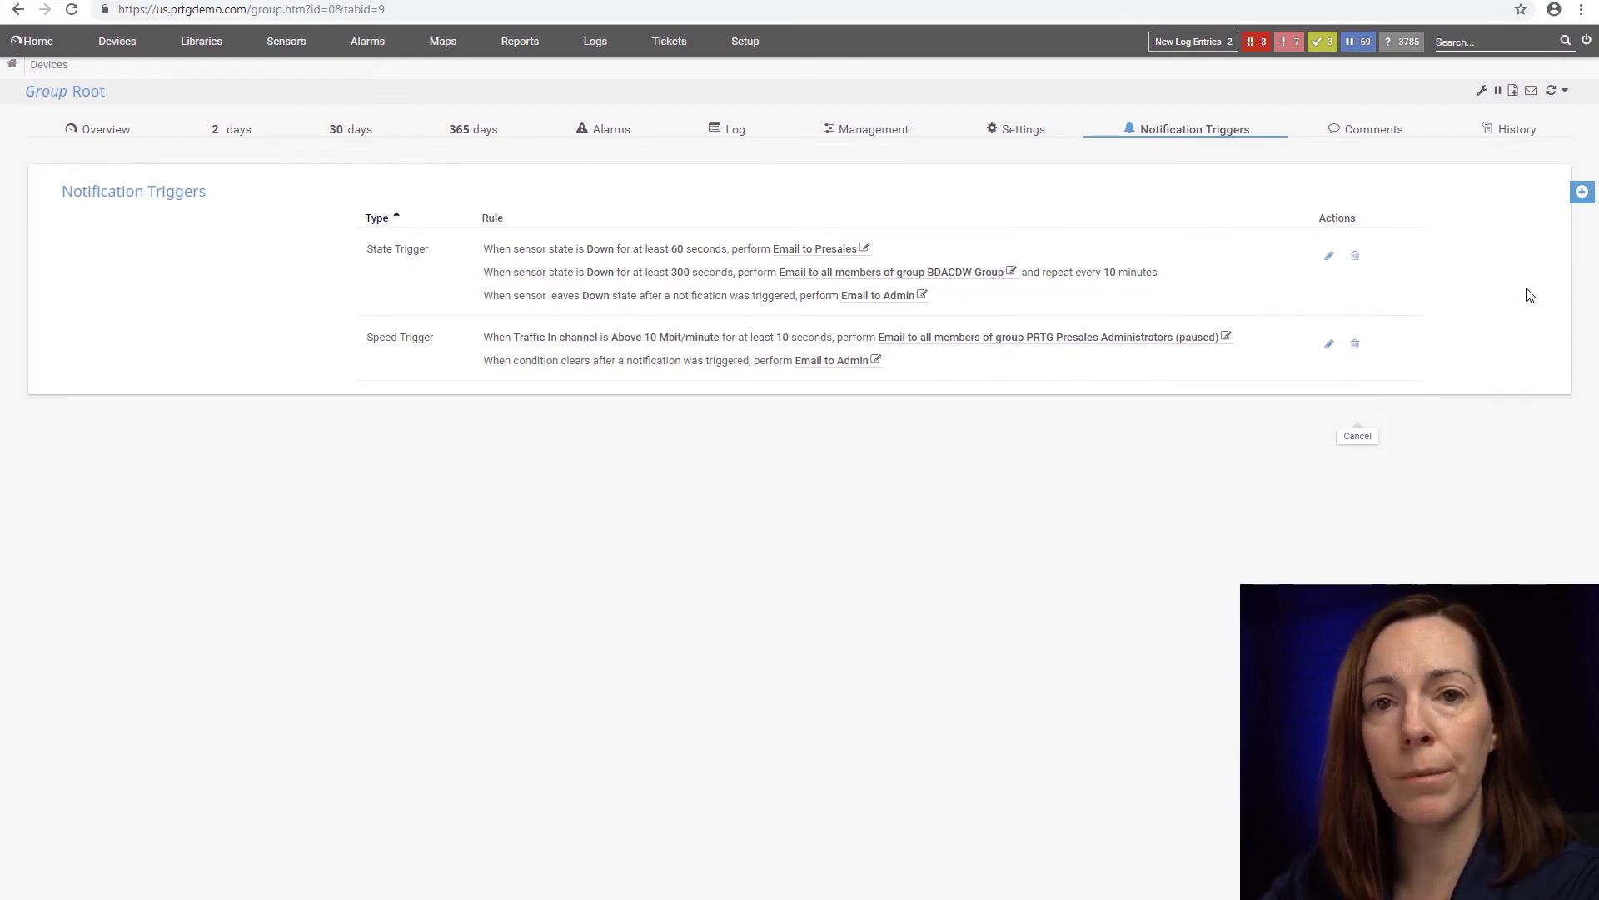
- Draft a Change Trigger notifying PRTG Presales Administrators, discard it, and go to Devices
{"action": "left_click", "coordinate": [1583, 191]}
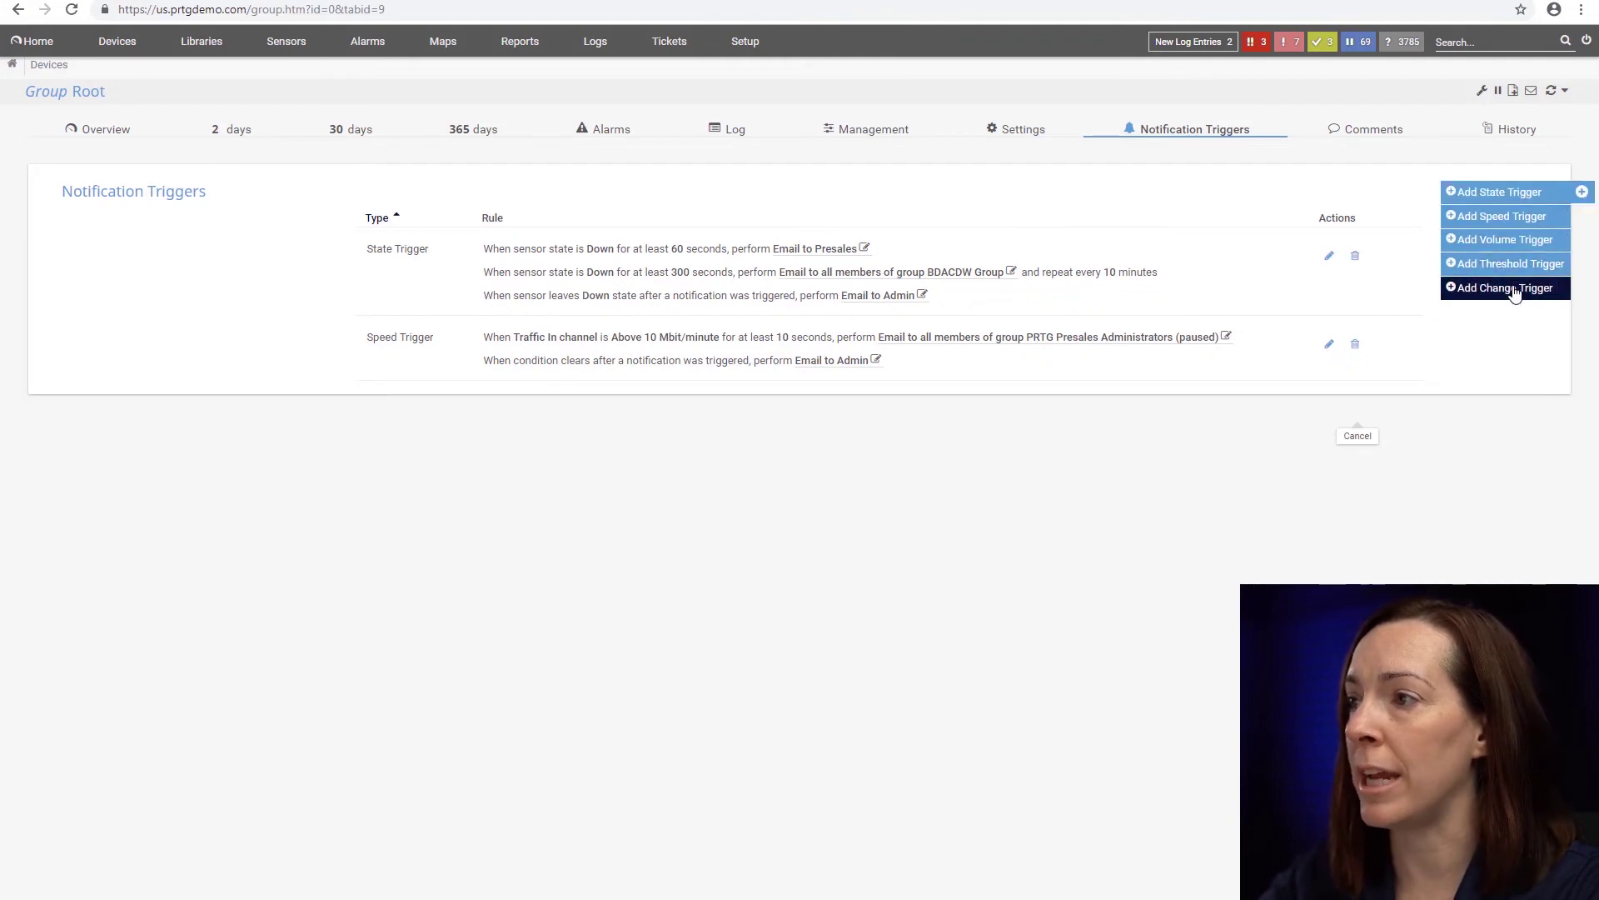
{"action": "left_click", "coordinate": [1514, 290]}
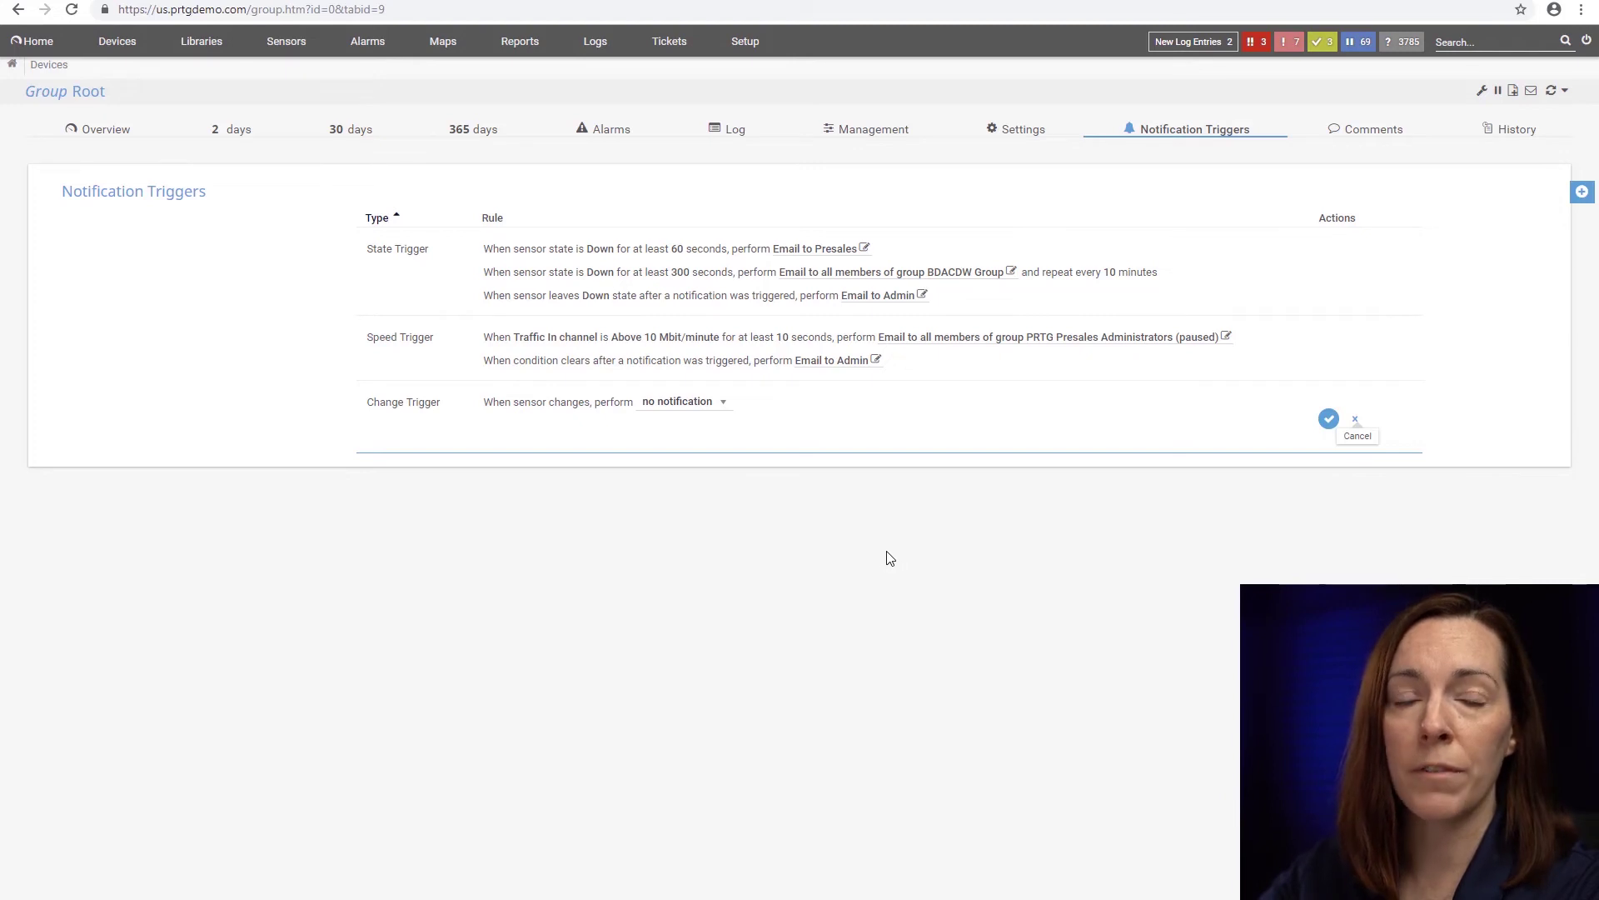
{"action": "left_click", "coordinate": [716, 411]}
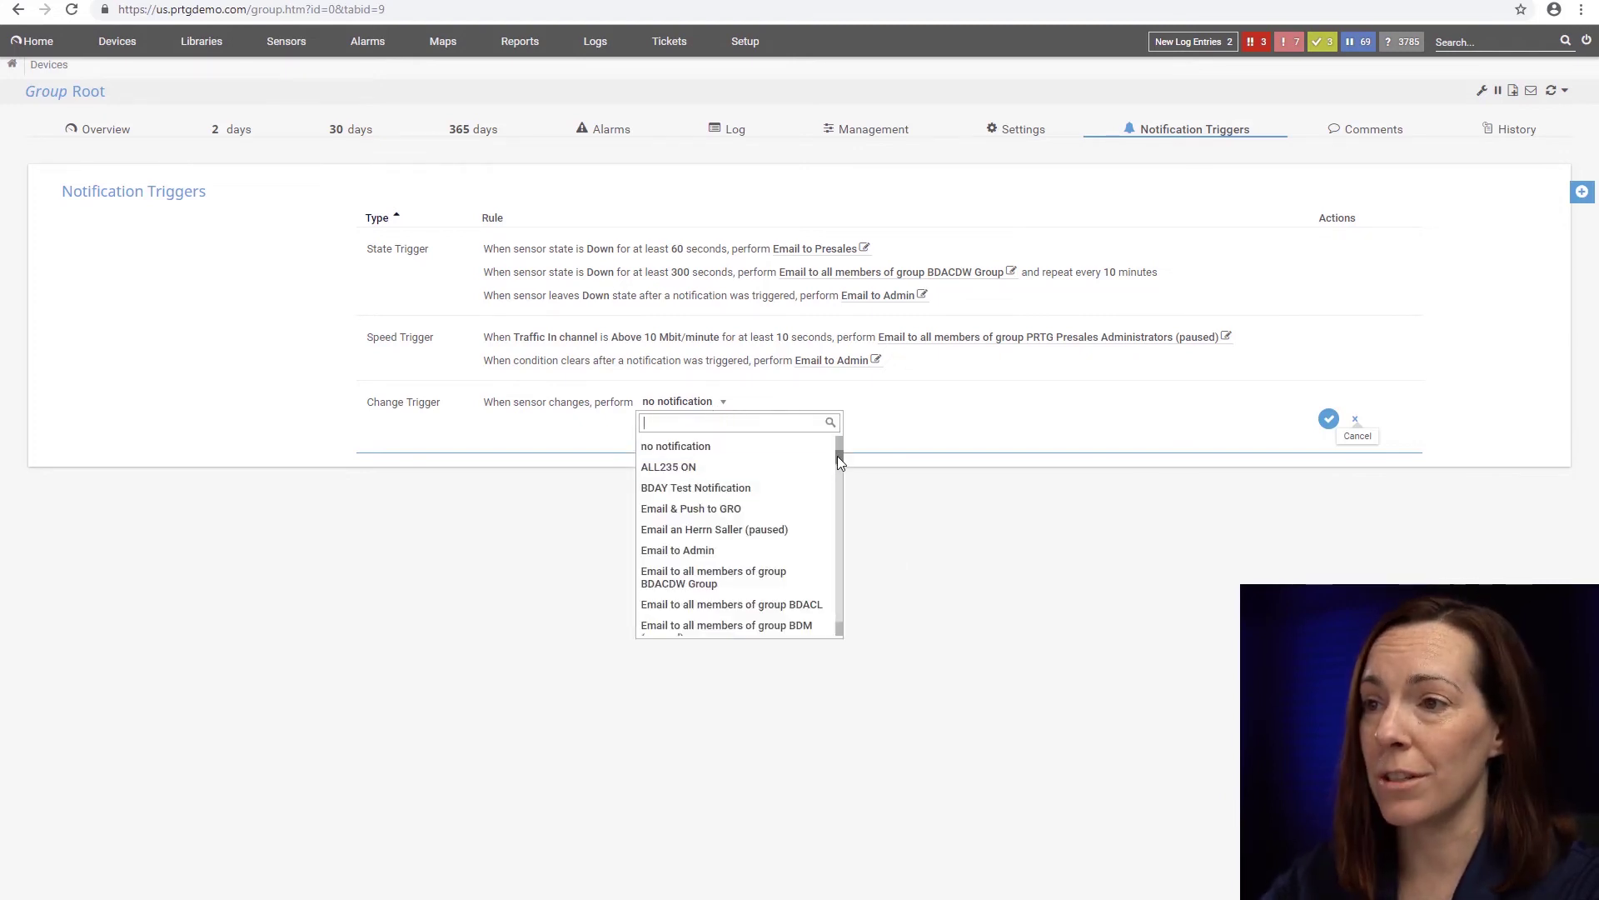
{"action": "scroll", "coordinate": [750, 525], "scroll_direction": "down", "scroll_amount": 2}
{"action": "scroll", "coordinate": [750, 537], "scroll_direction": "down", "scroll_amount": 3}
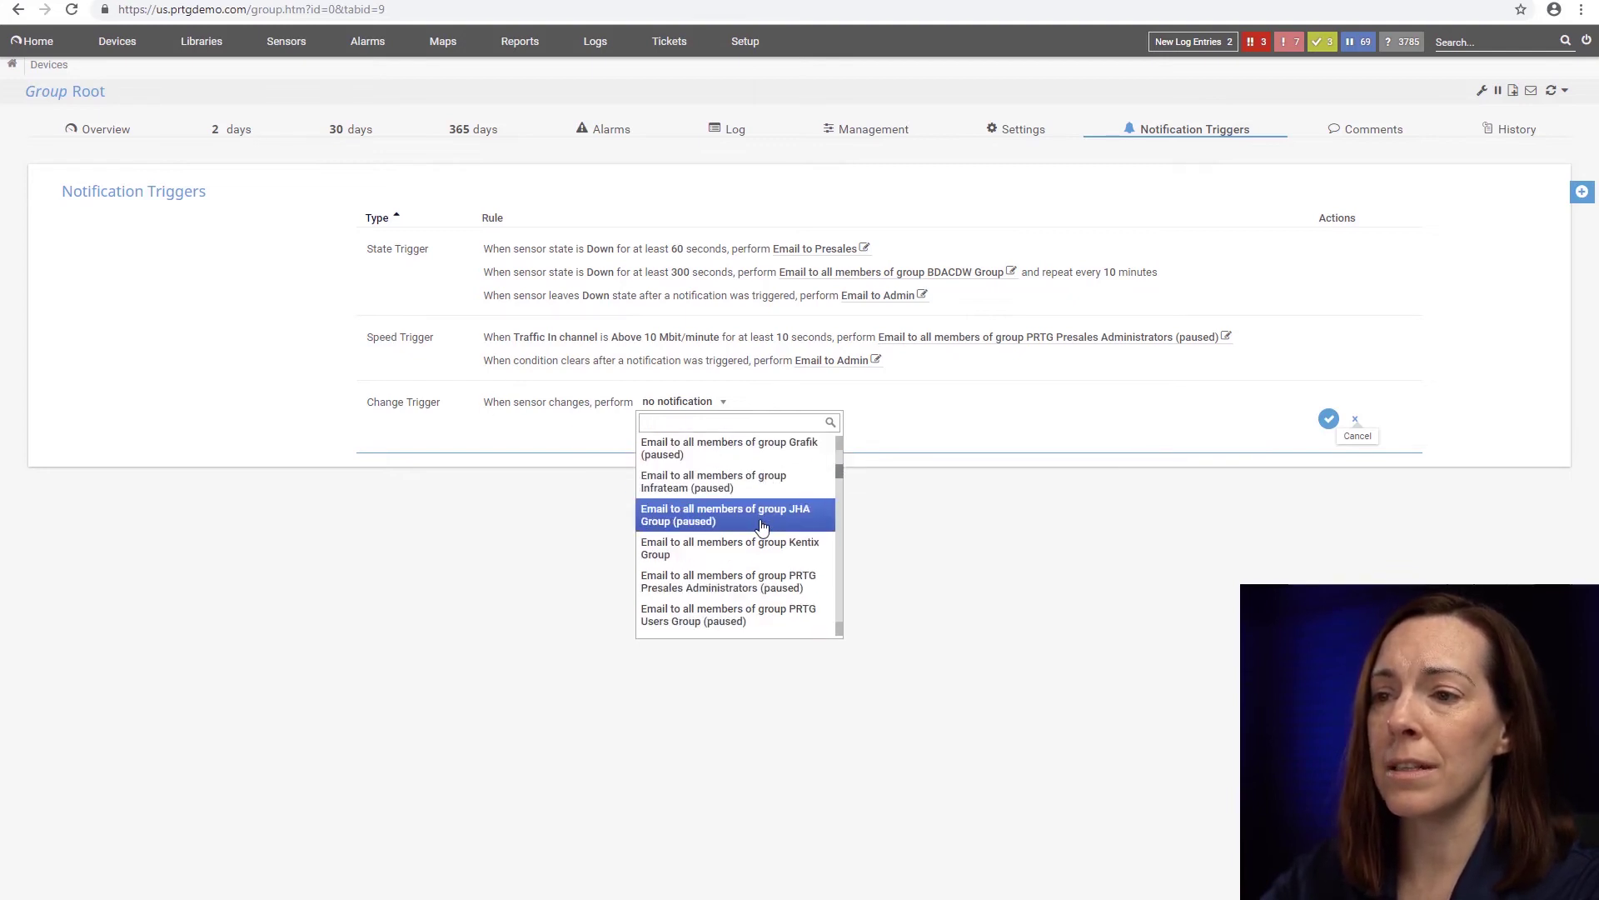
{"action": "left_click", "coordinate": [702, 578]}
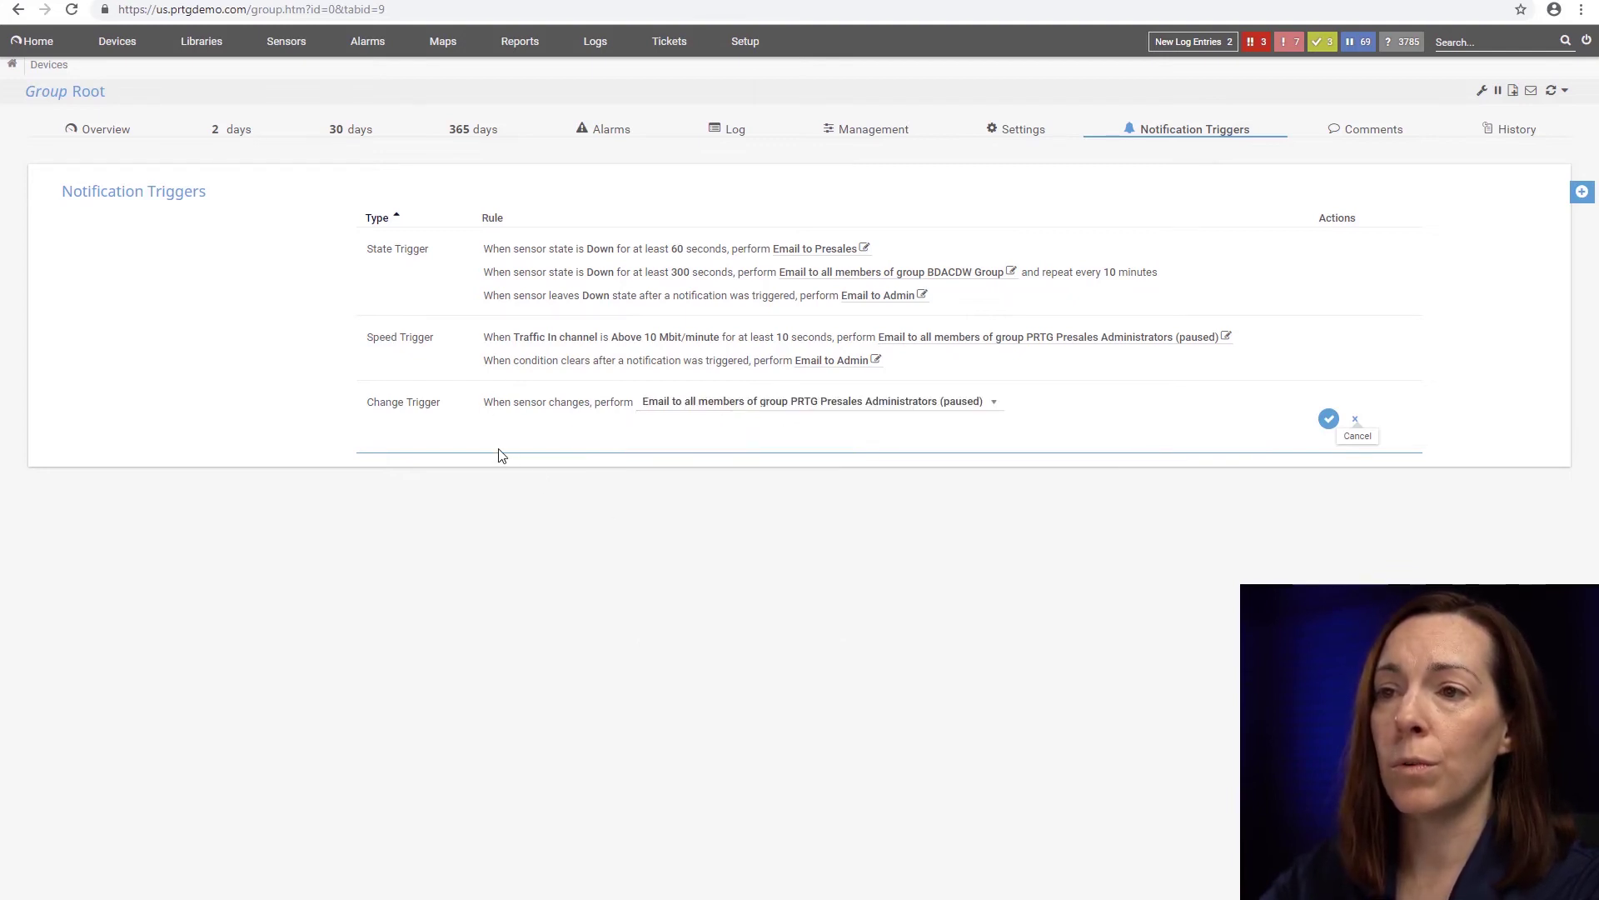
{"action": "left_click", "coordinate": [1355, 422]}
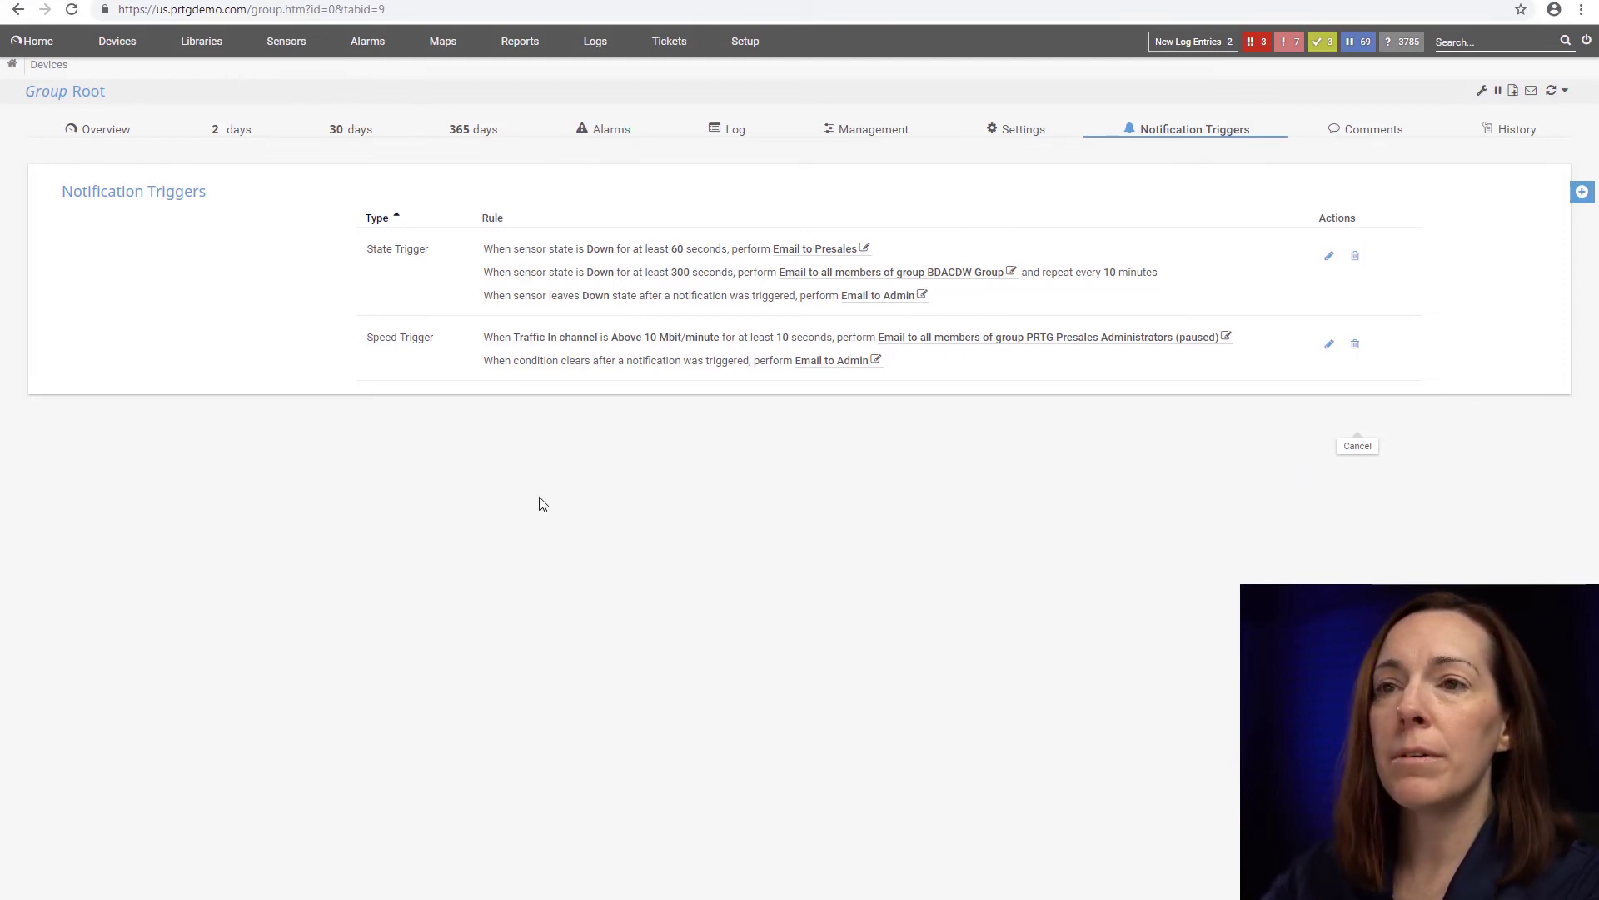
{"action": "left_click", "coordinate": [116, 41]}
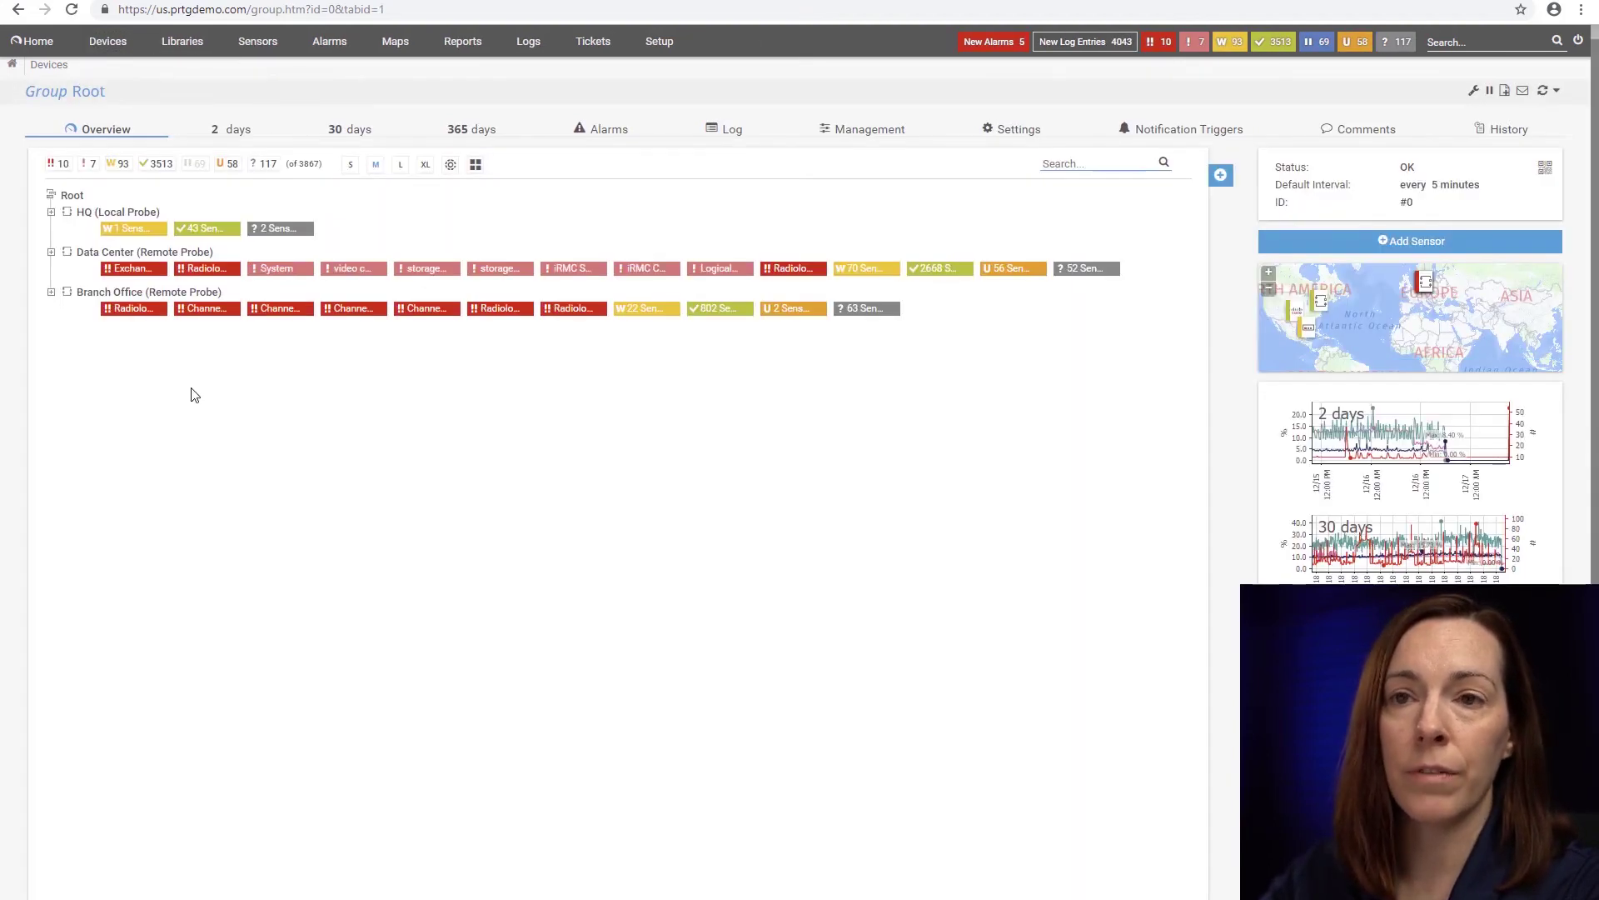
- Expand Data Center and OS, then show the WMI group's Notification Triggers page
{"action": "left_click", "coordinate": [50, 253]}
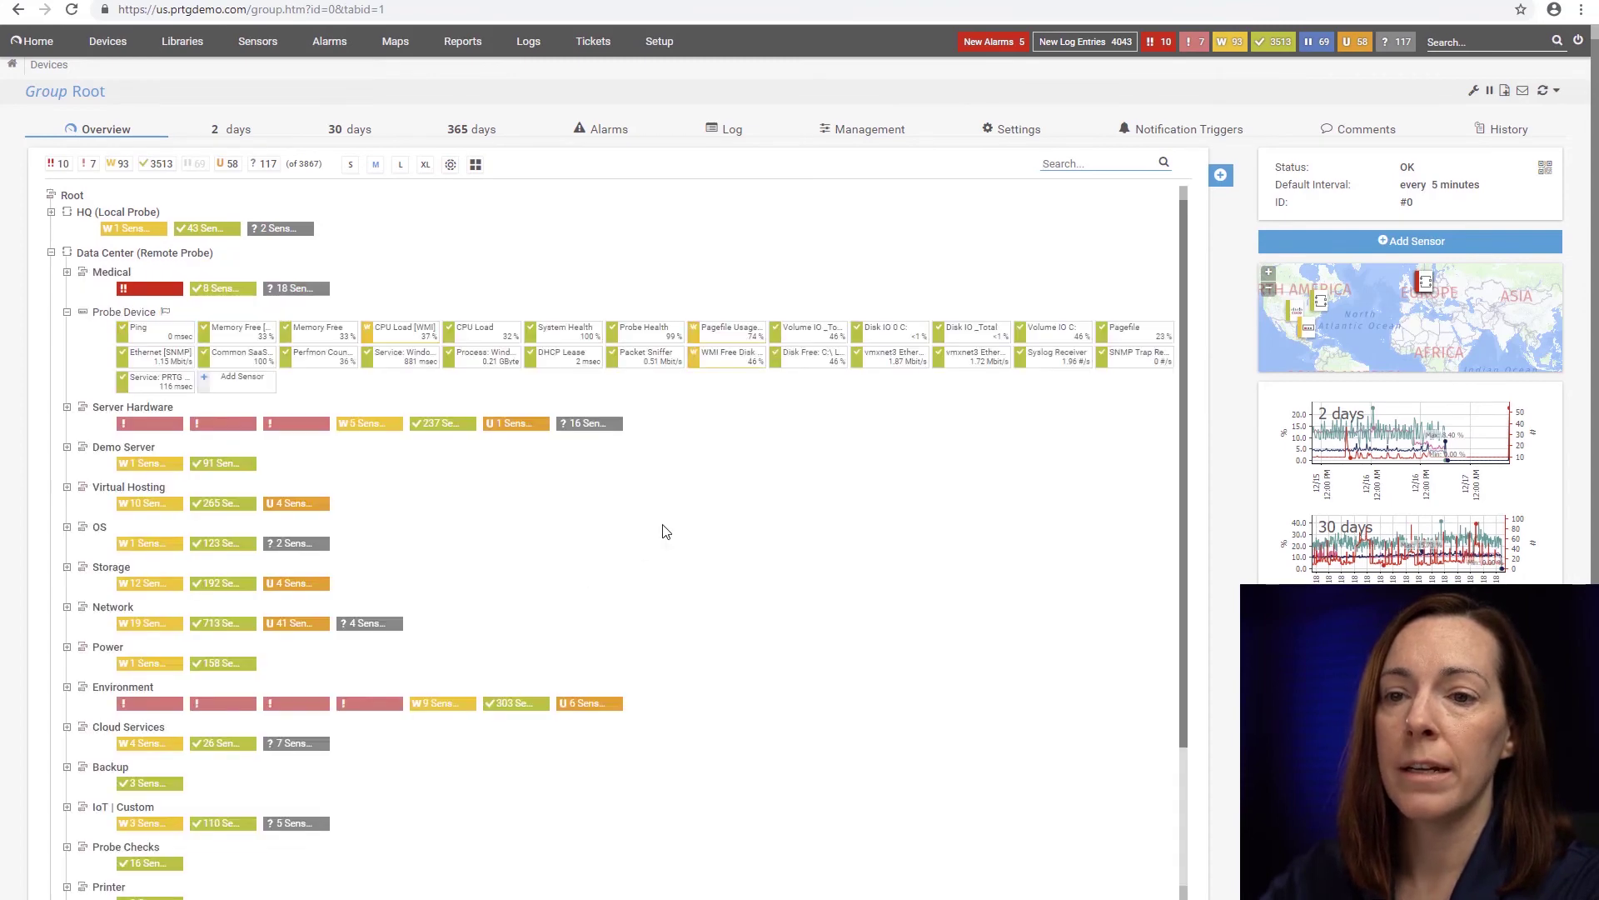
{"action": "scroll", "coordinate": [721, 540], "scroll_direction": "down", "scroll_amount": 2}
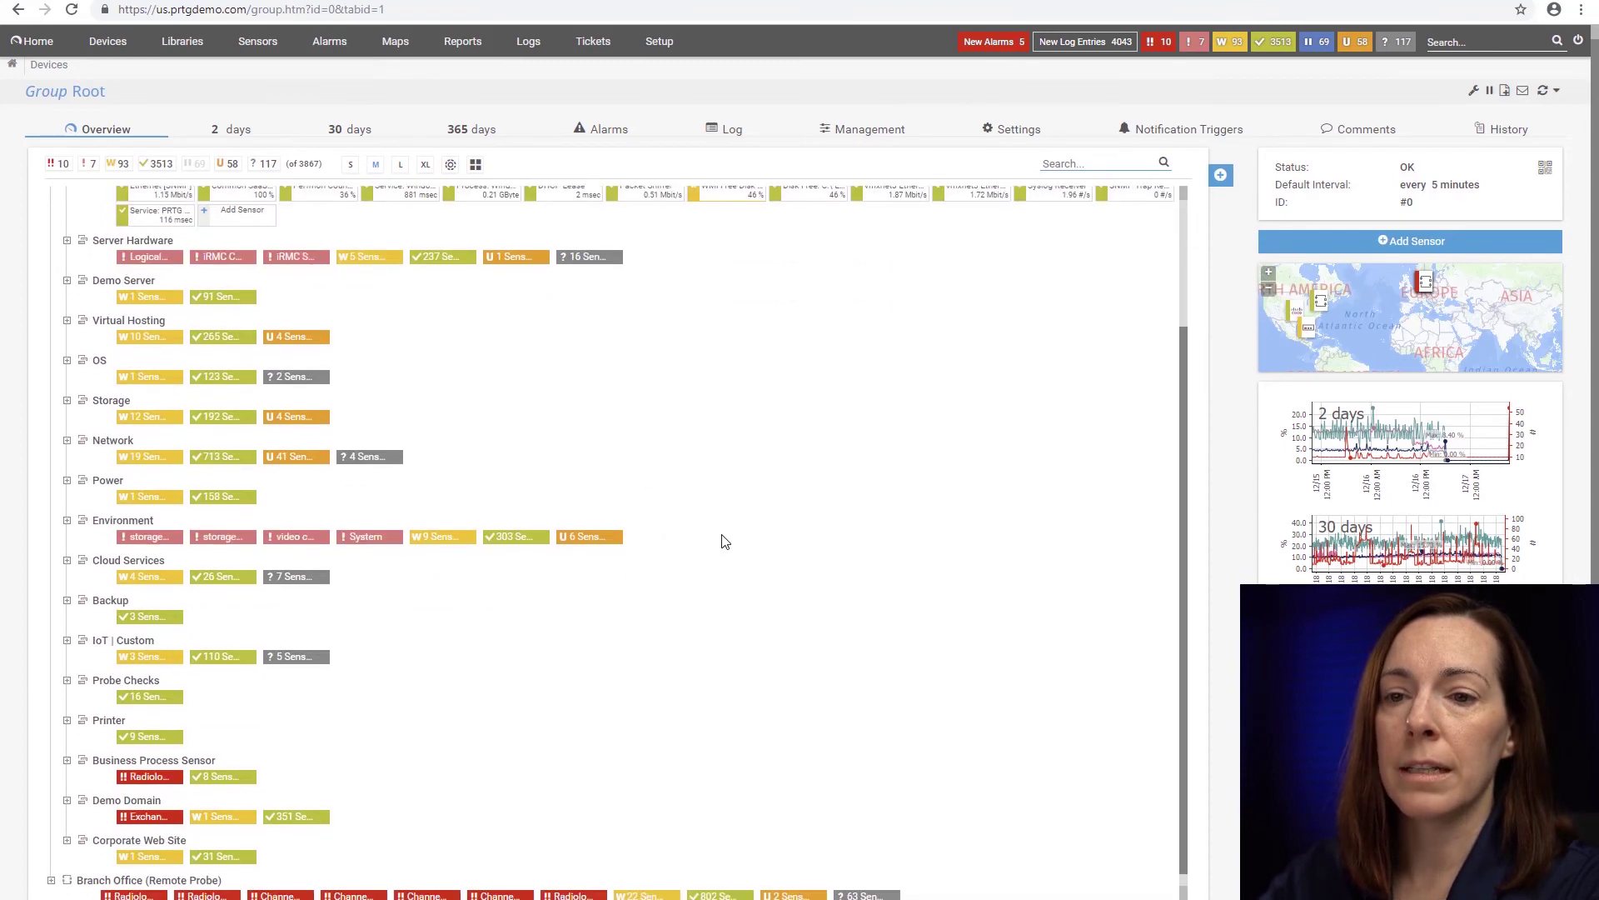
{"action": "left_click", "coordinate": [66, 360]}
{"action": "scroll", "coordinate": [499, 428], "scroll_direction": "down", "scroll_amount": 1}
{"action": "scroll", "coordinate": [498, 429], "scroll_direction": "down", "scroll_amount": 1}
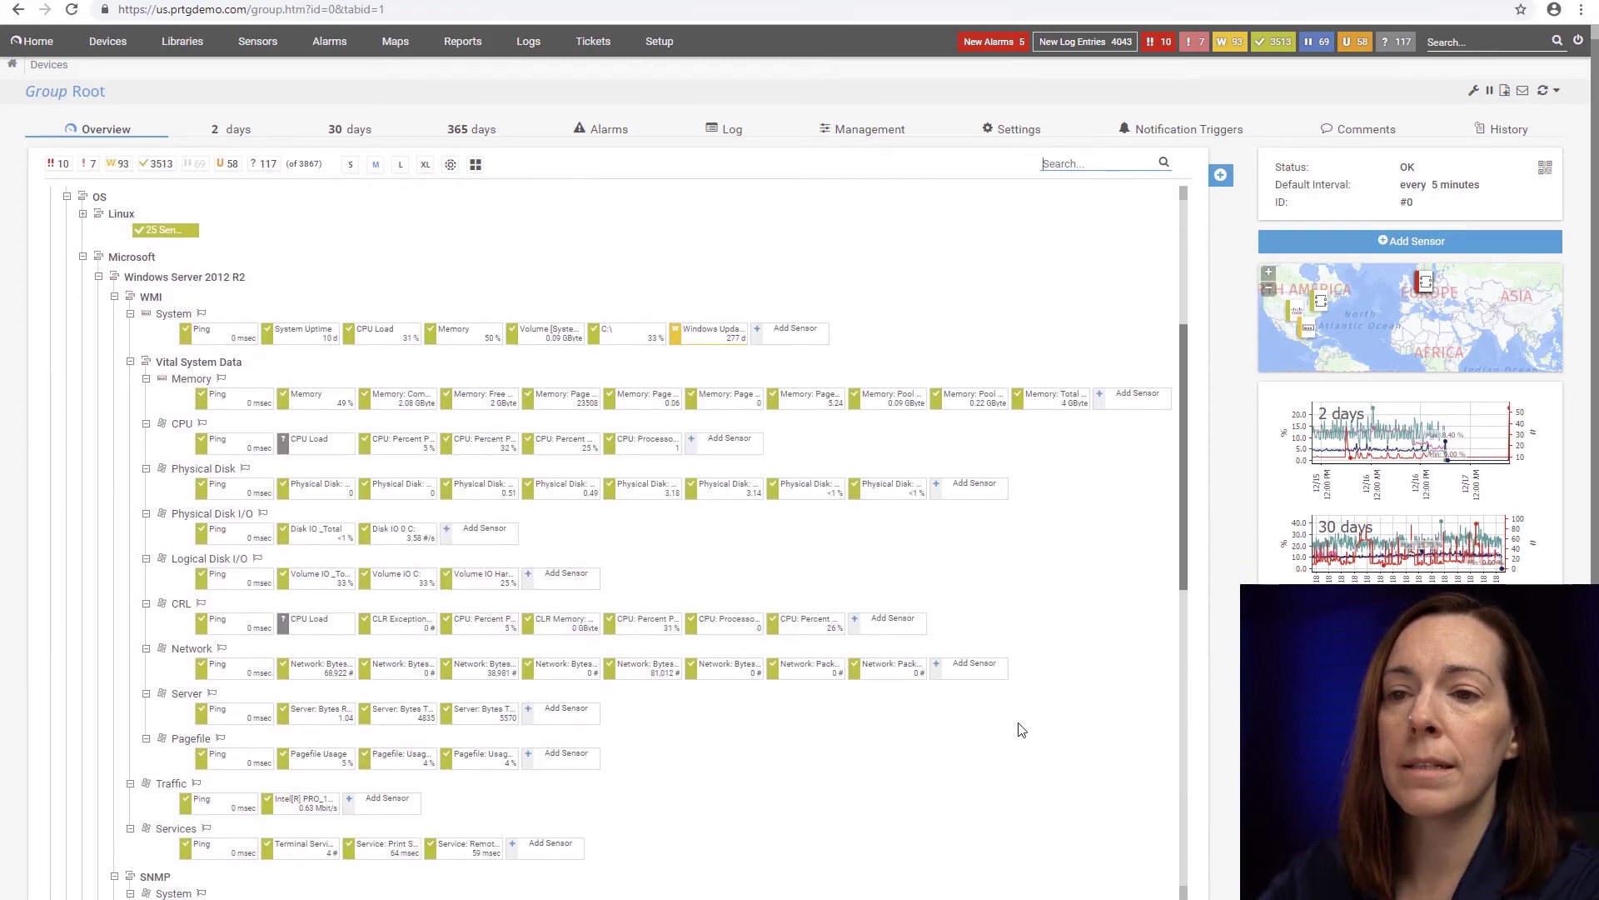
{"action": "left_click", "coordinate": [151, 297]}
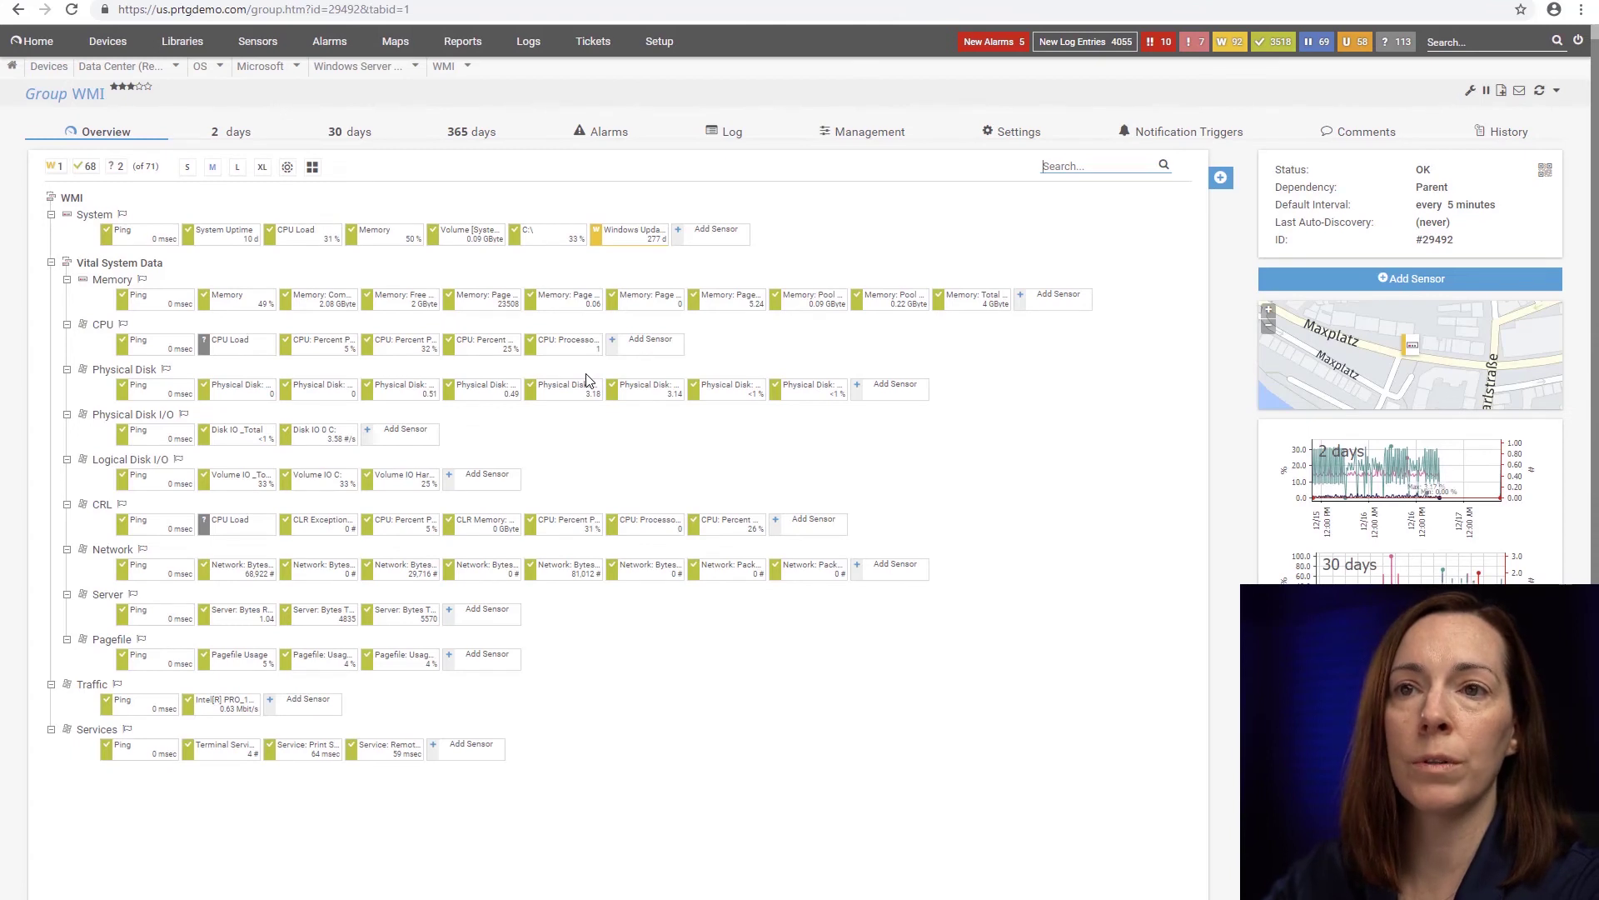
{"action": "left_click", "coordinate": [1197, 140]}
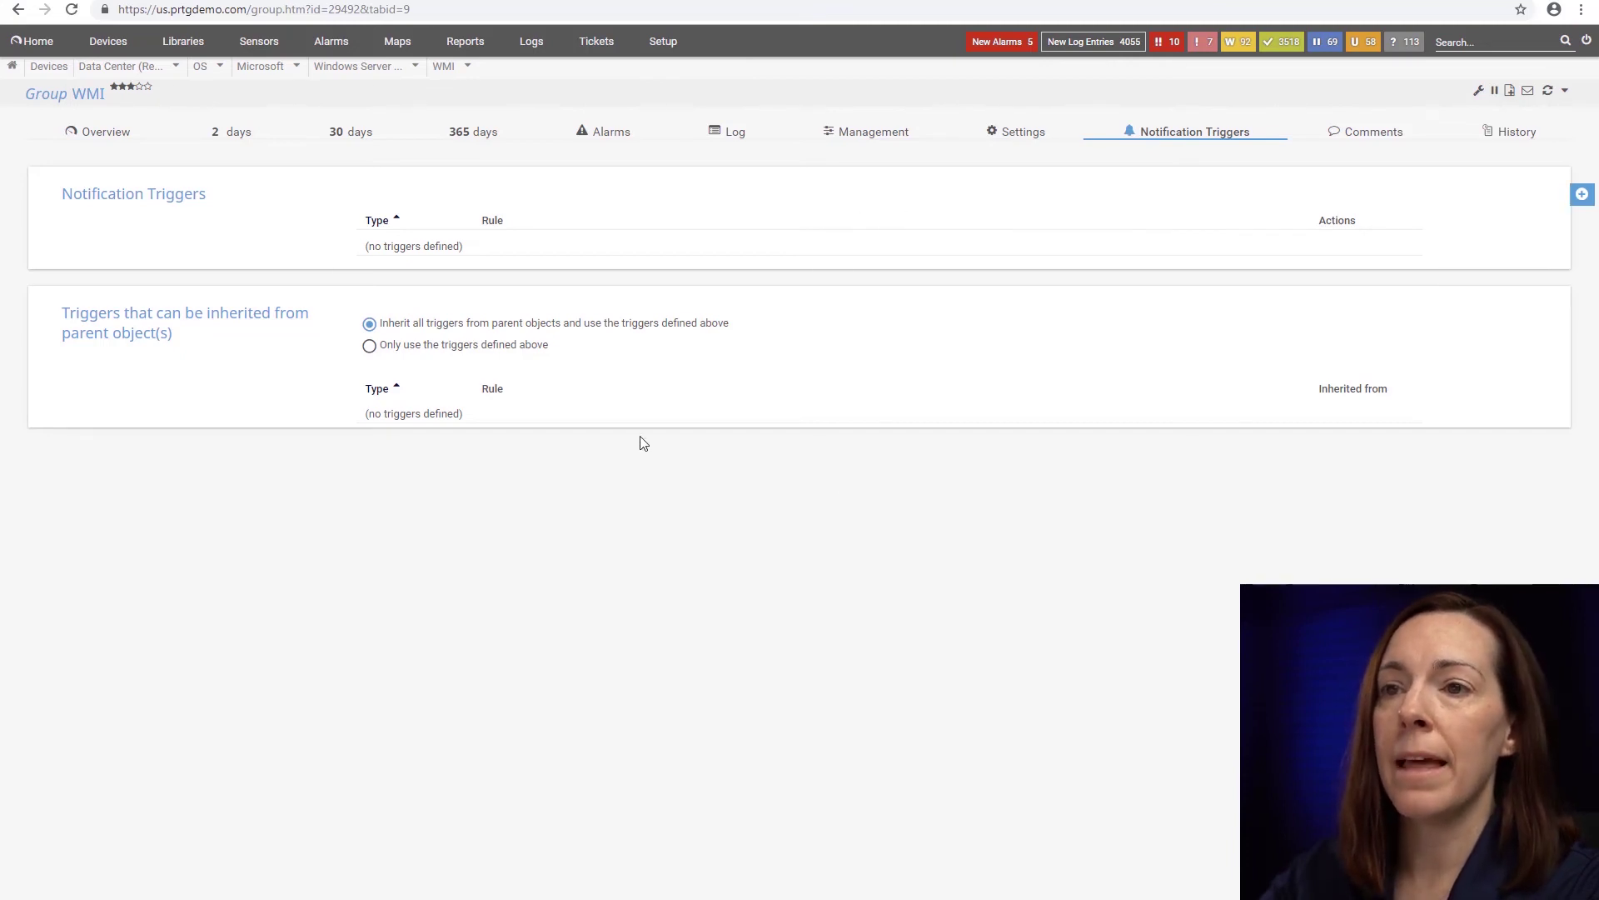
{"action": "mouse_move", "coordinate": [553, 323]}
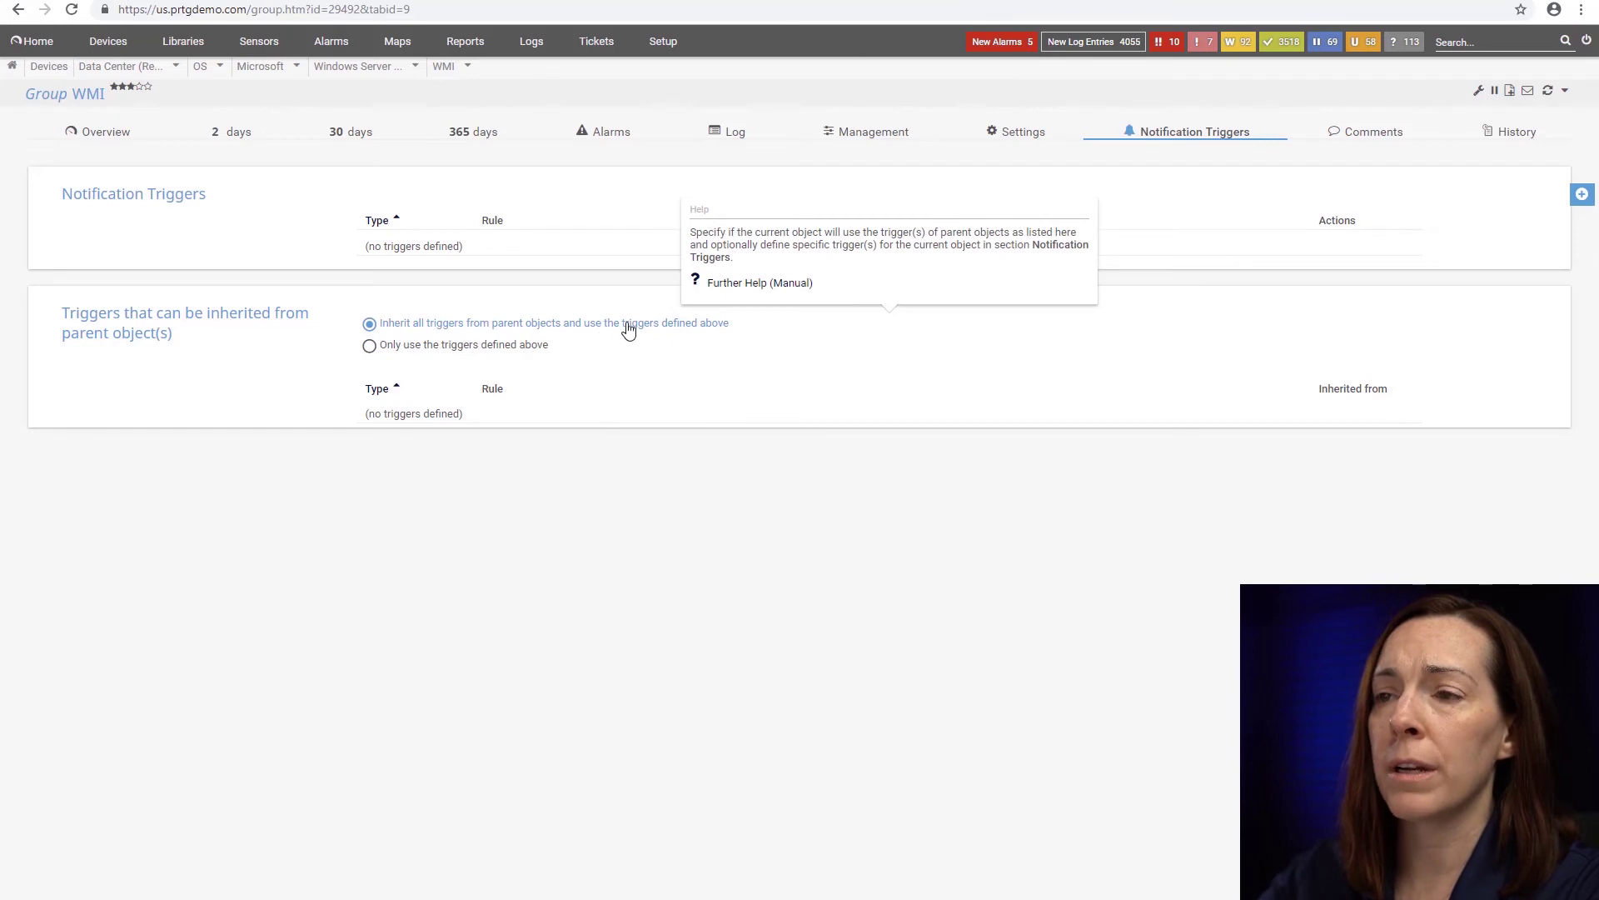
- Toggle Group WMI's trigger inheritance, ending on 'Only use the triggers defined above'
{"action": "left_click", "coordinate": [502, 346]}
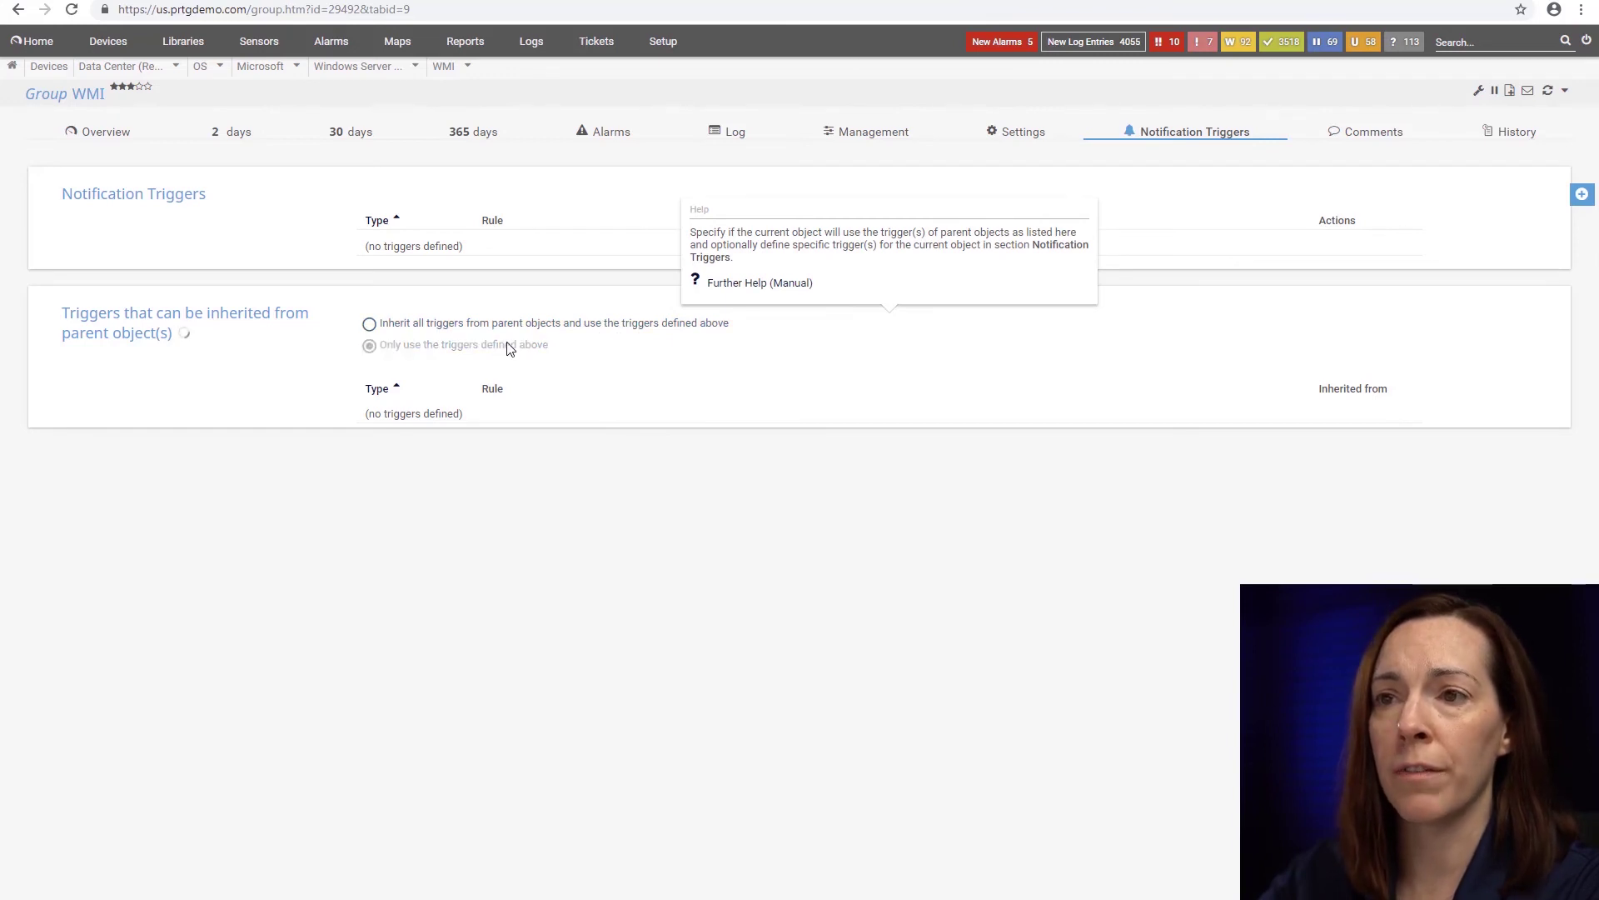
{"action": "left_click", "coordinate": [446, 324]}
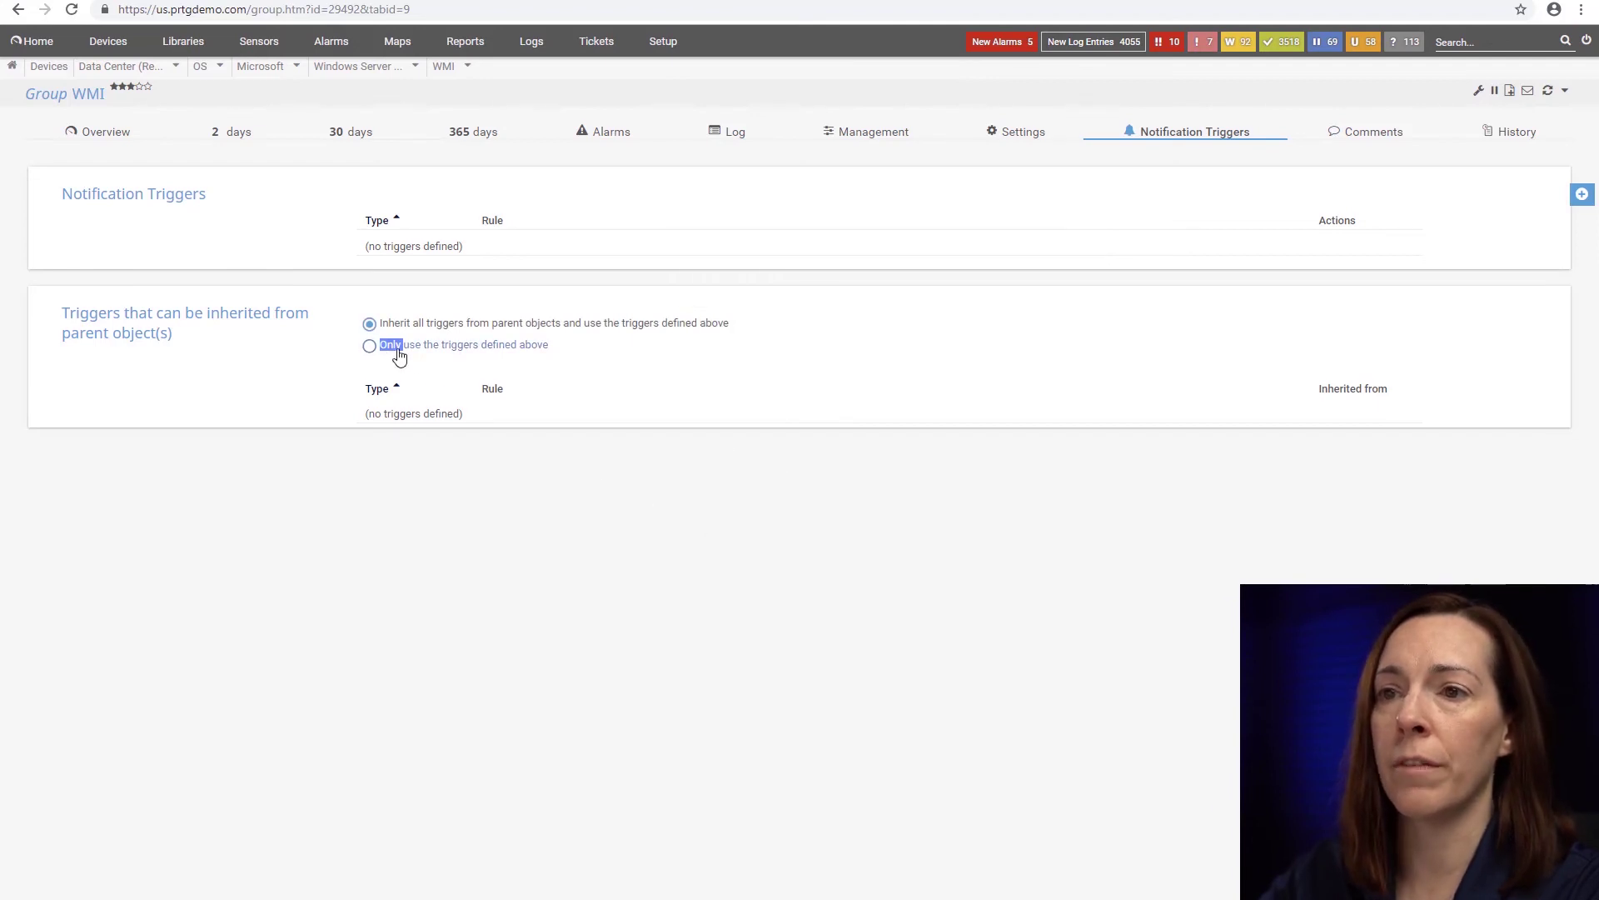
{"action": "left_click", "coordinate": [371, 347]}
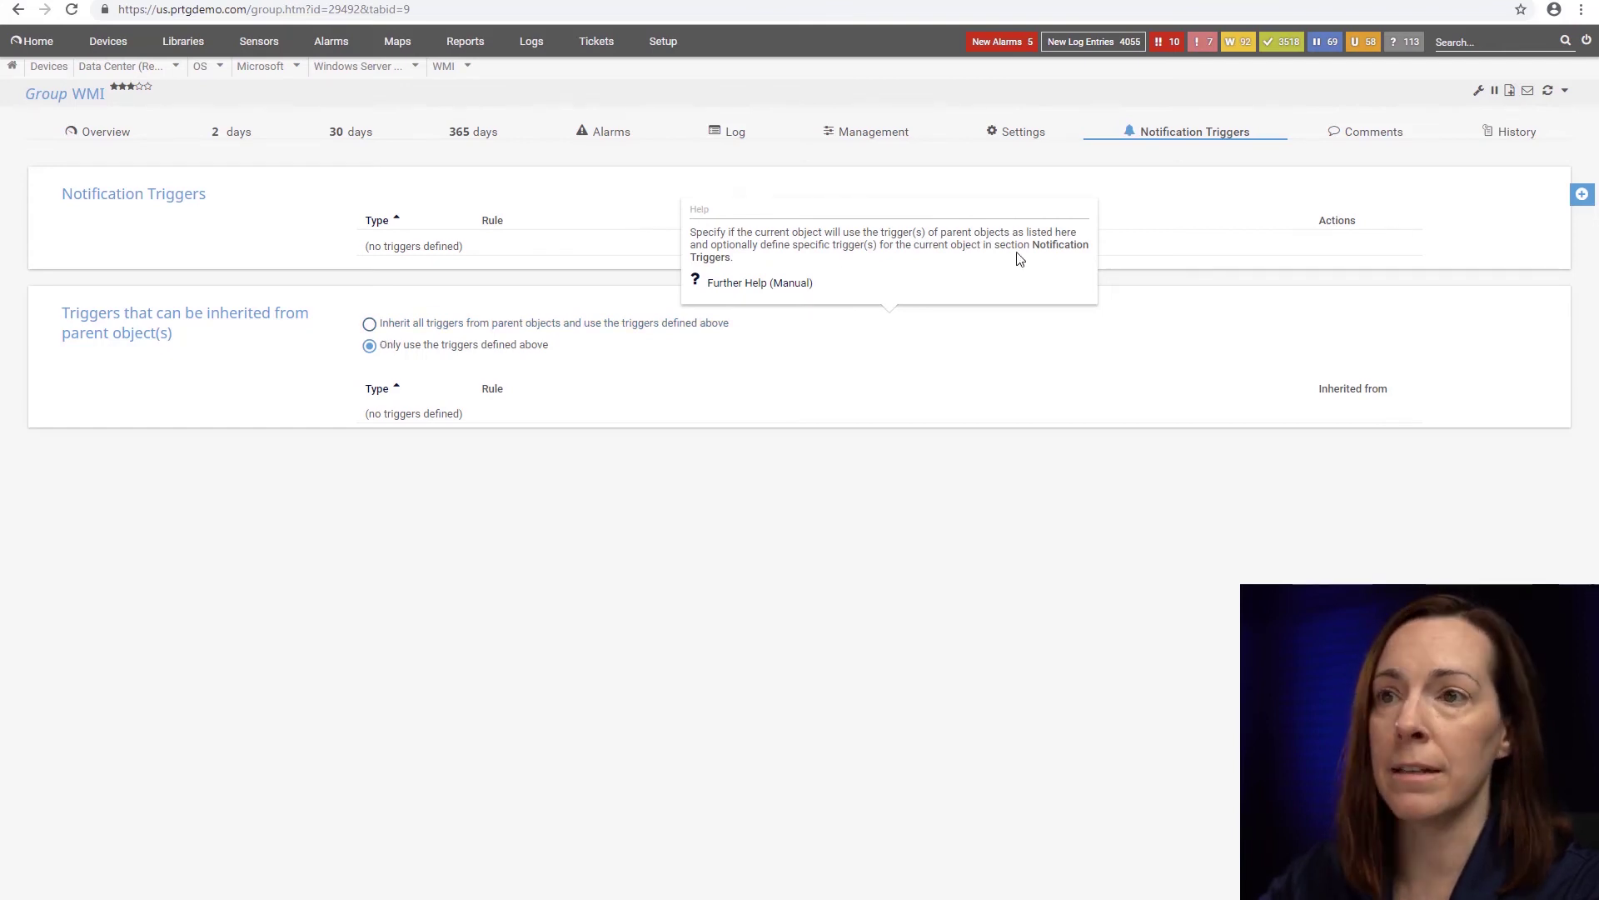
- Start a Group WMI threshold trigger, browse its channels and threshold value, then go to Root
{"action": "mouse_move", "coordinate": [1582, 194]}
{"action": "left_click", "coordinate": [1507, 270]}
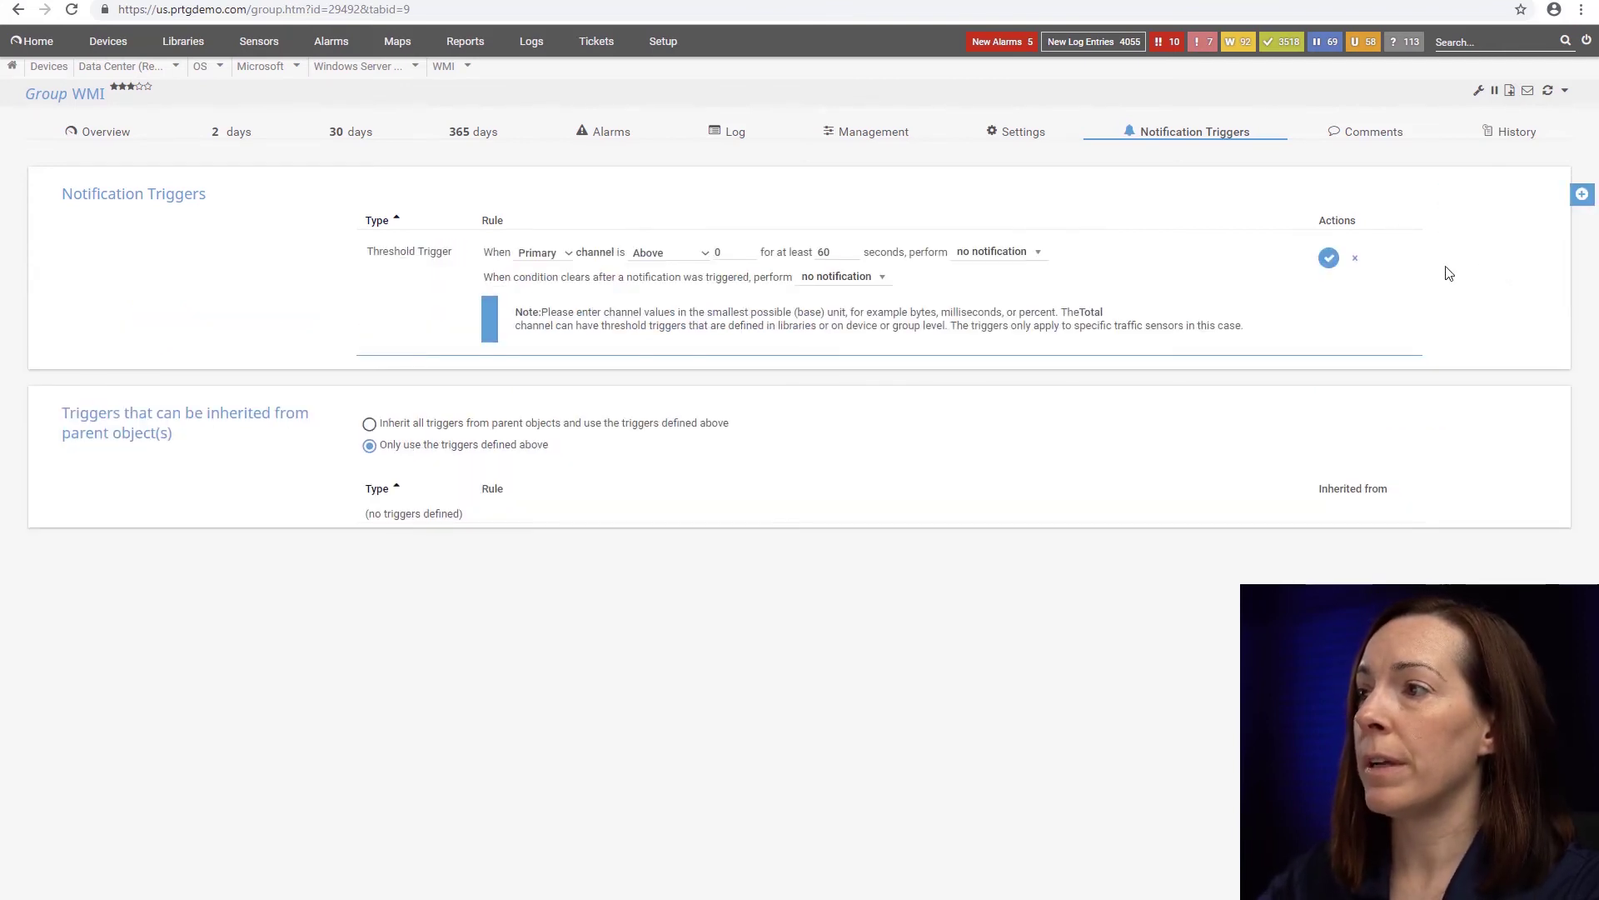
{"action": "left_click", "coordinate": [547, 256]}
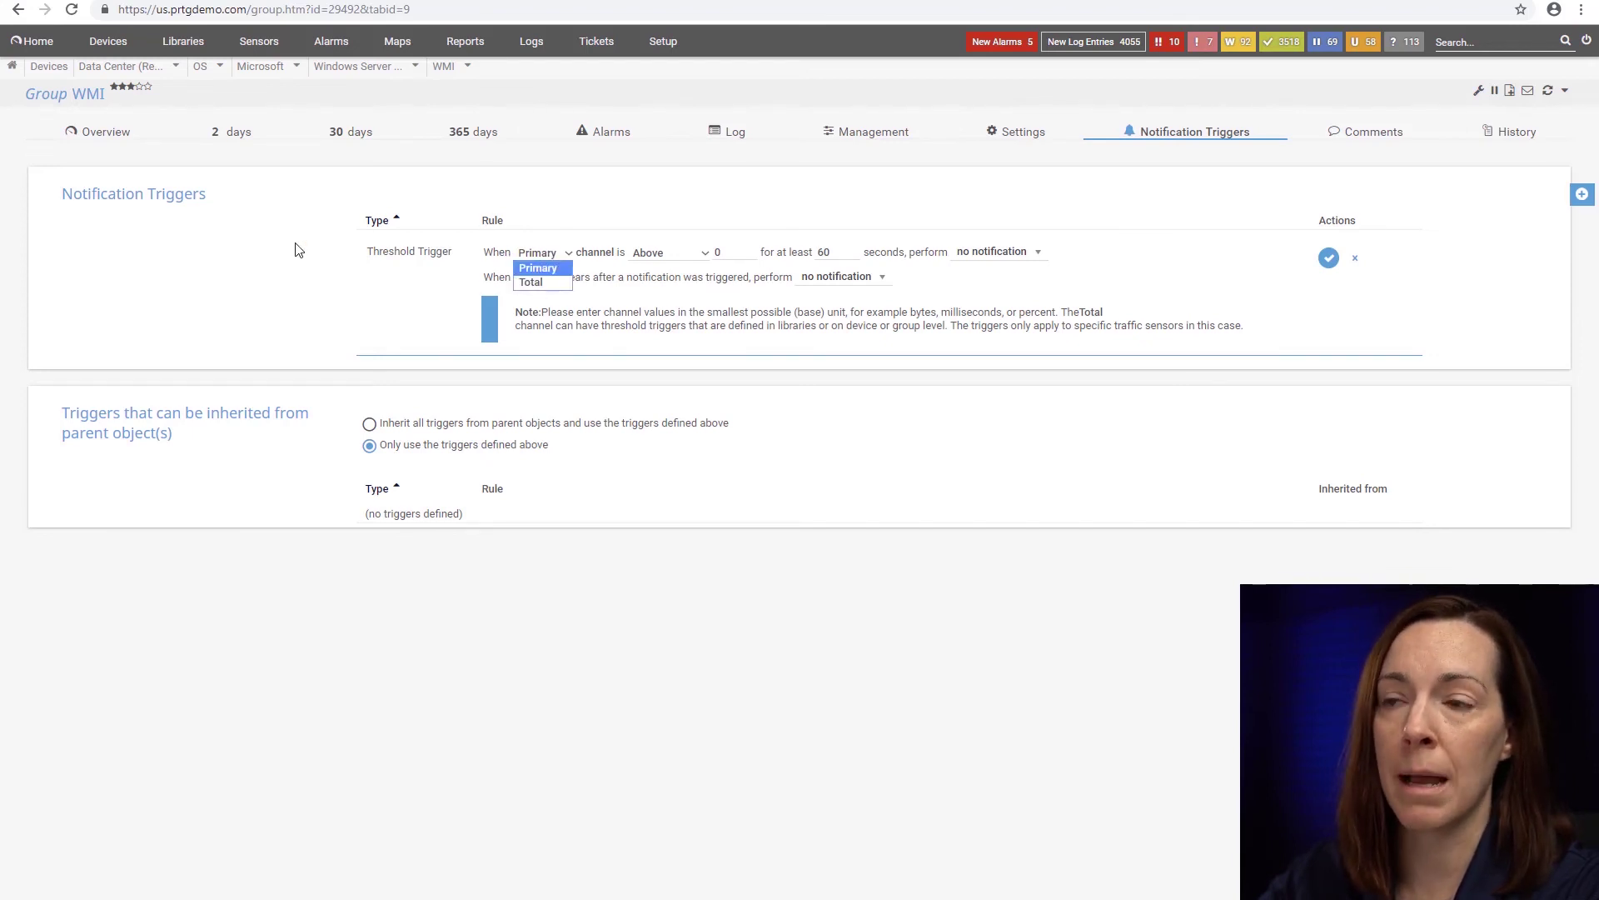
{"action": "left_click", "coordinate": [697, 253]}
{"action": "left_click", "coordinate": [745, 253]}
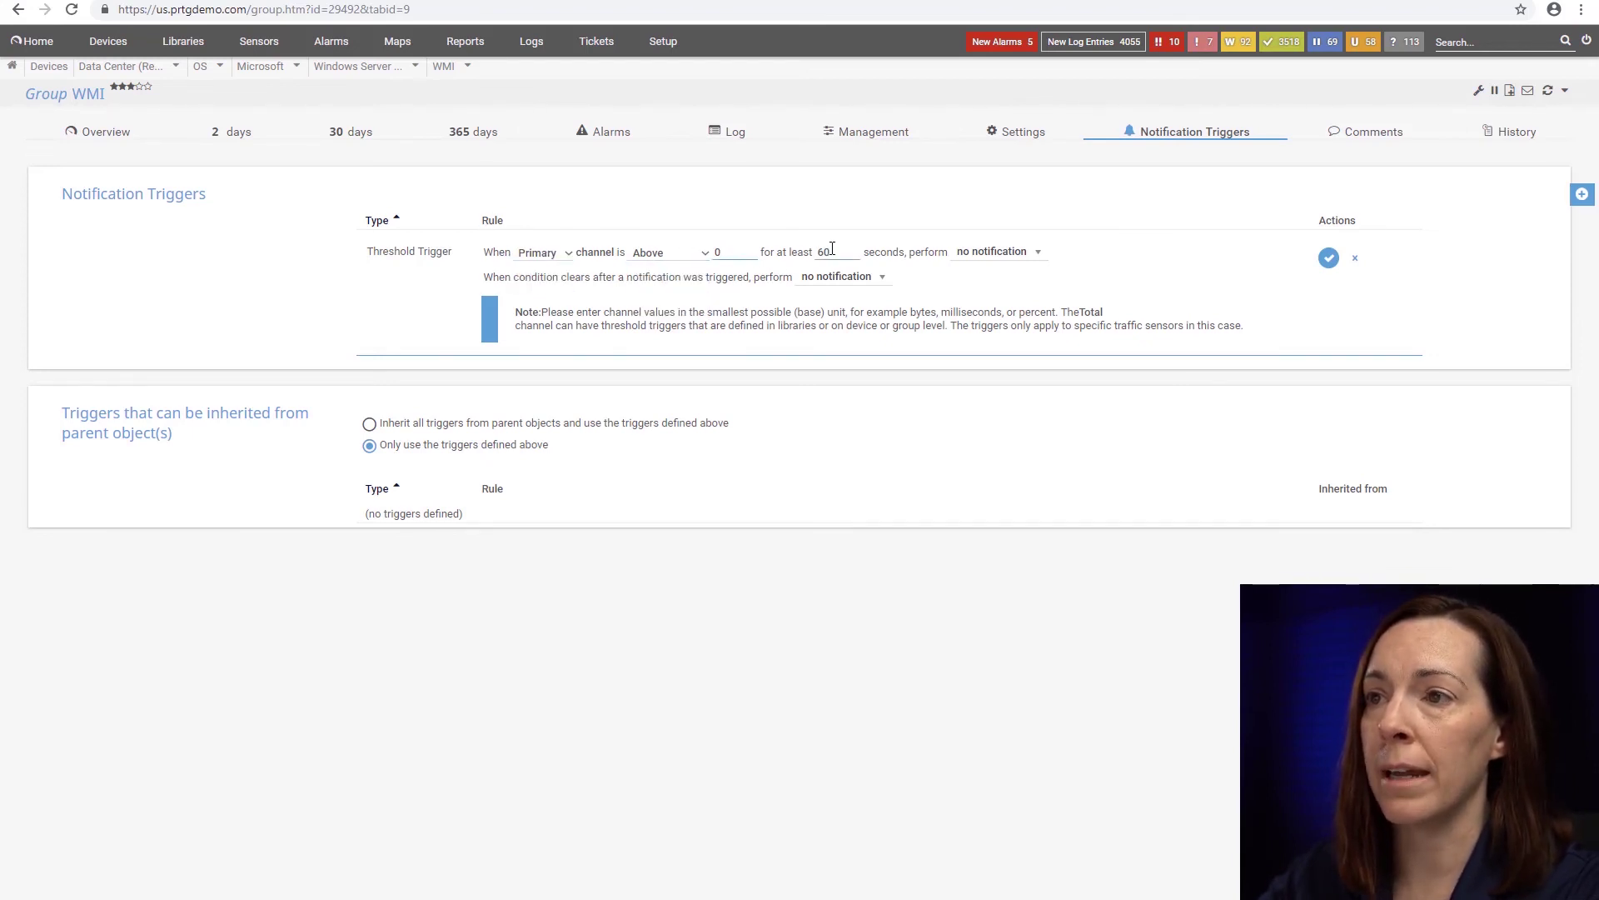
{"action": "left_click", "coordinate": [101, 67]}
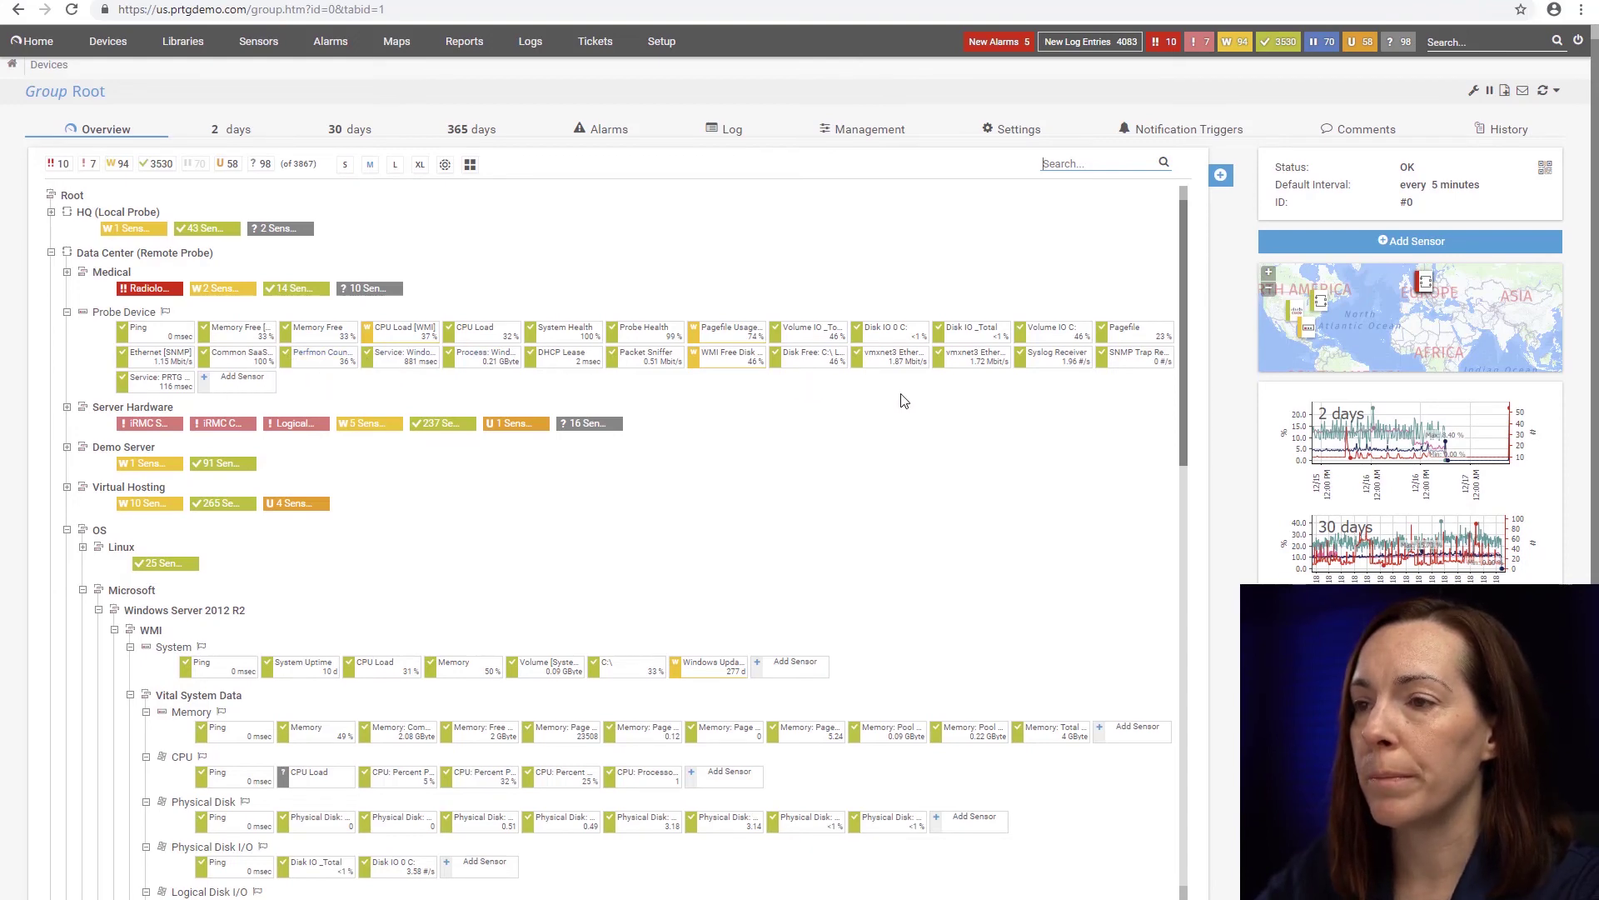
- Start a new Threshold Trigger on the Probe Health sensor's Notification Triggers page
{"action": "left_click", "coordinate": [641, 328]}
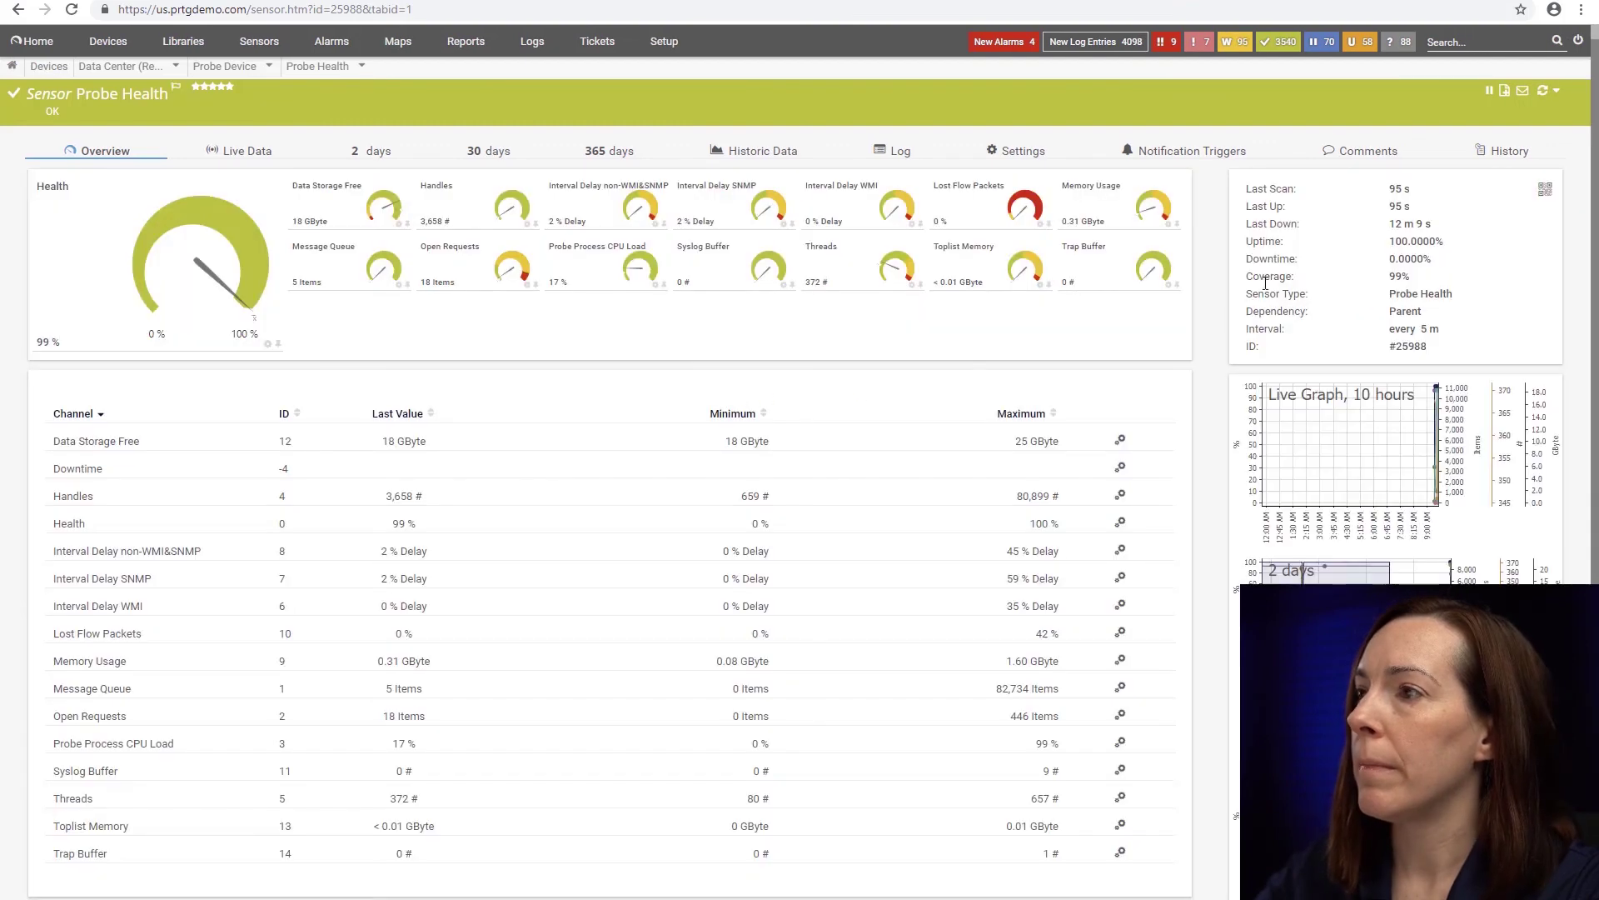
{"action": "left_click", "coordinate": [1154, 153]}
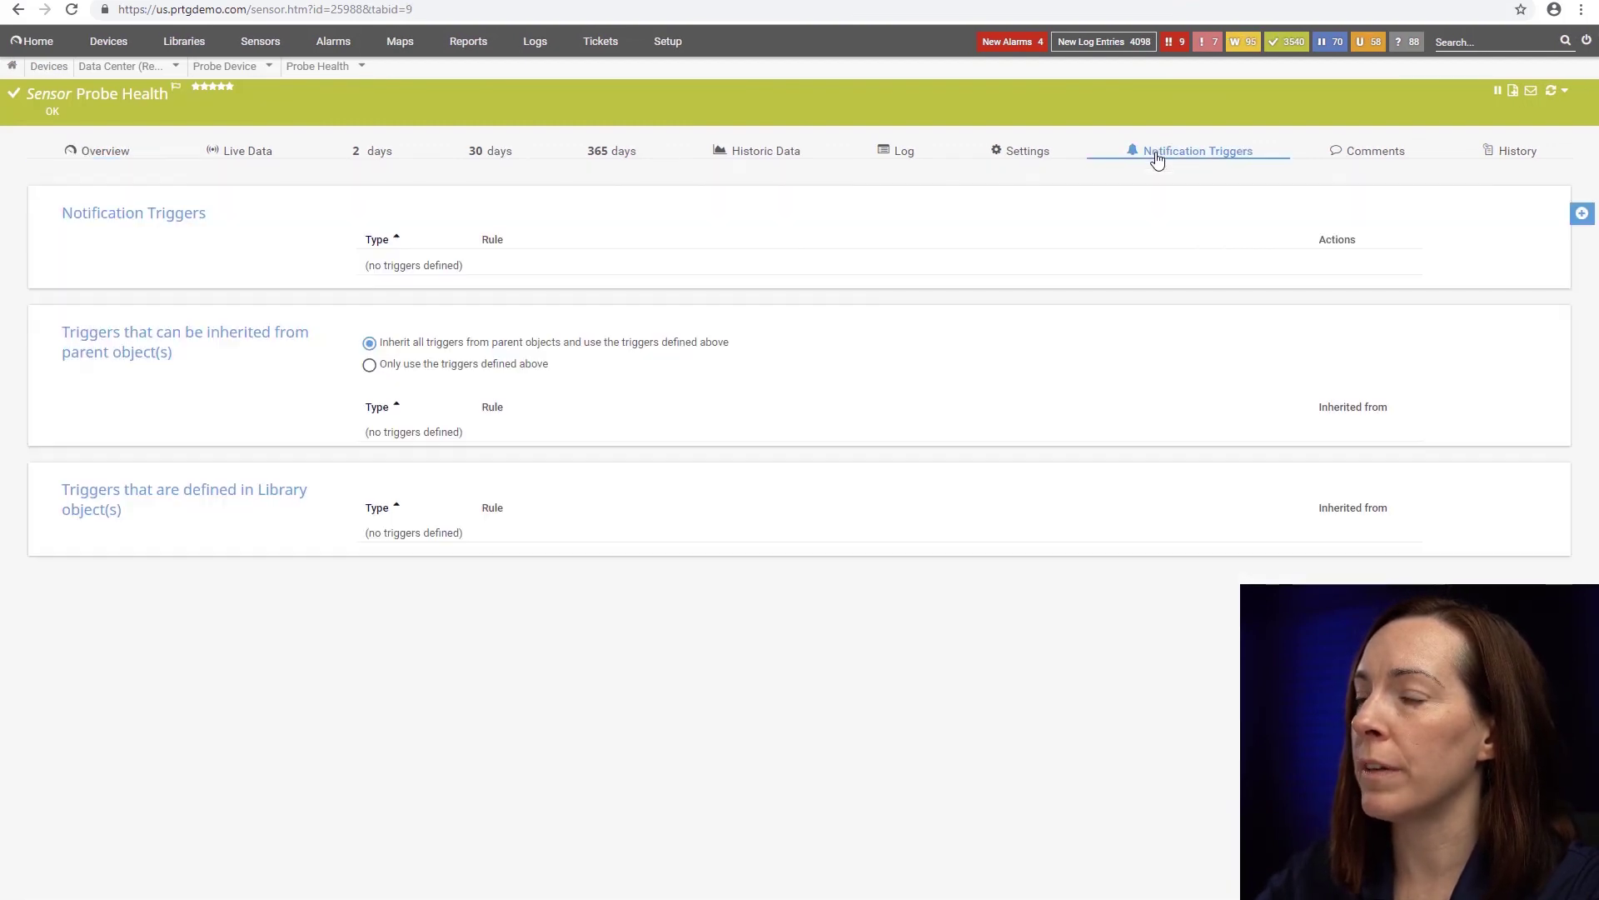
{"action": "mouse_move", "coordinate": [1581, 214]}
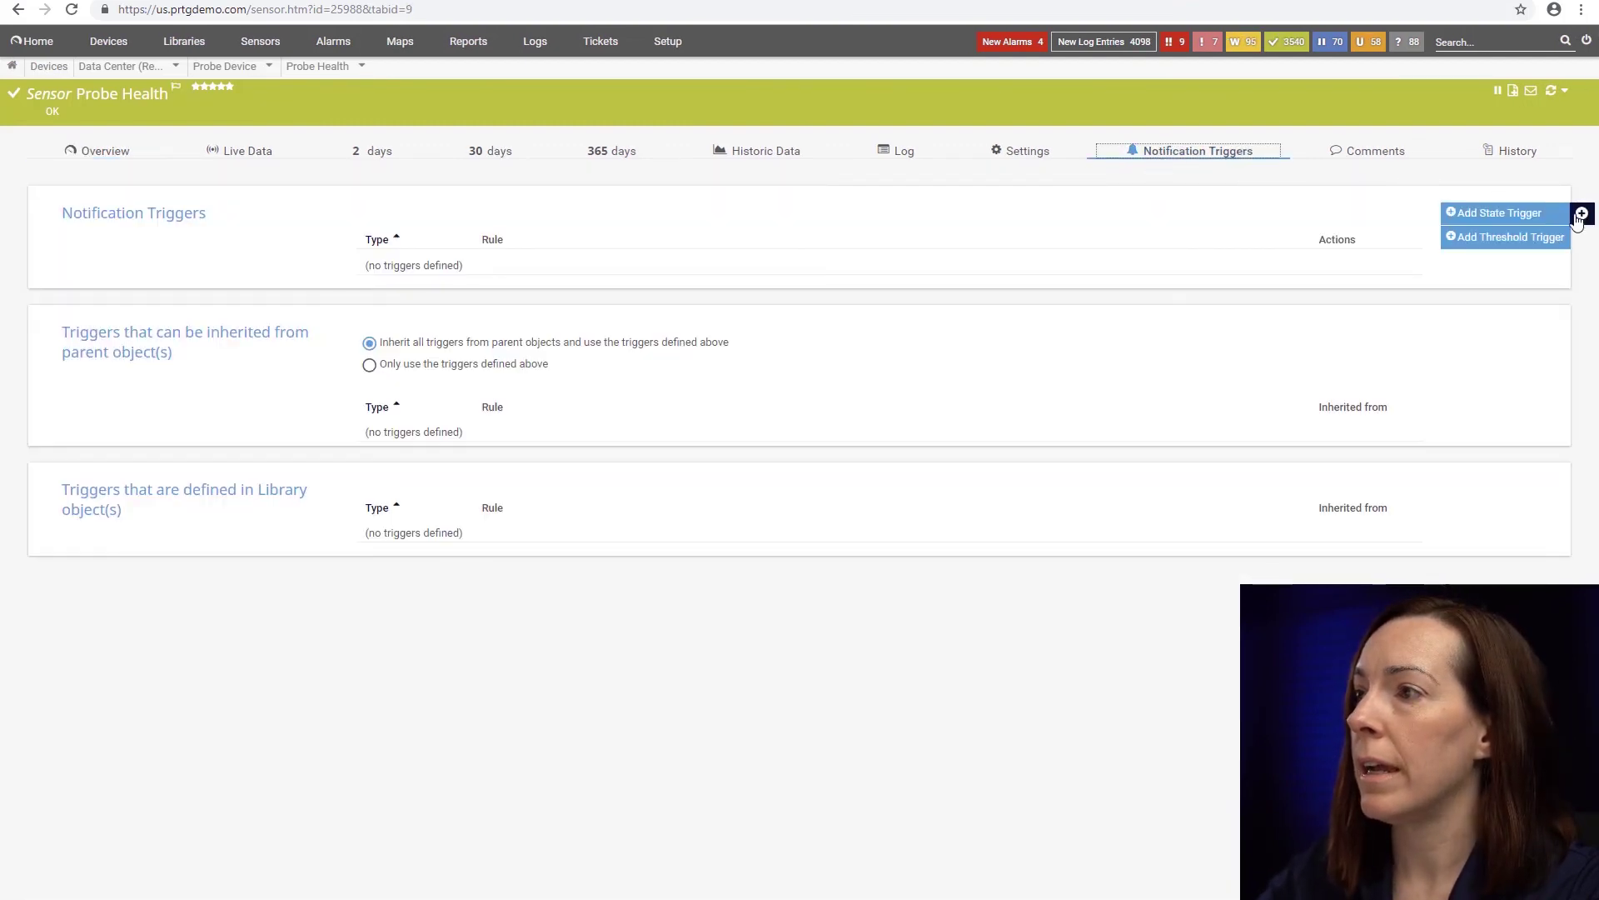
{"action": "left_click", "coordinate": [1529, 239]}
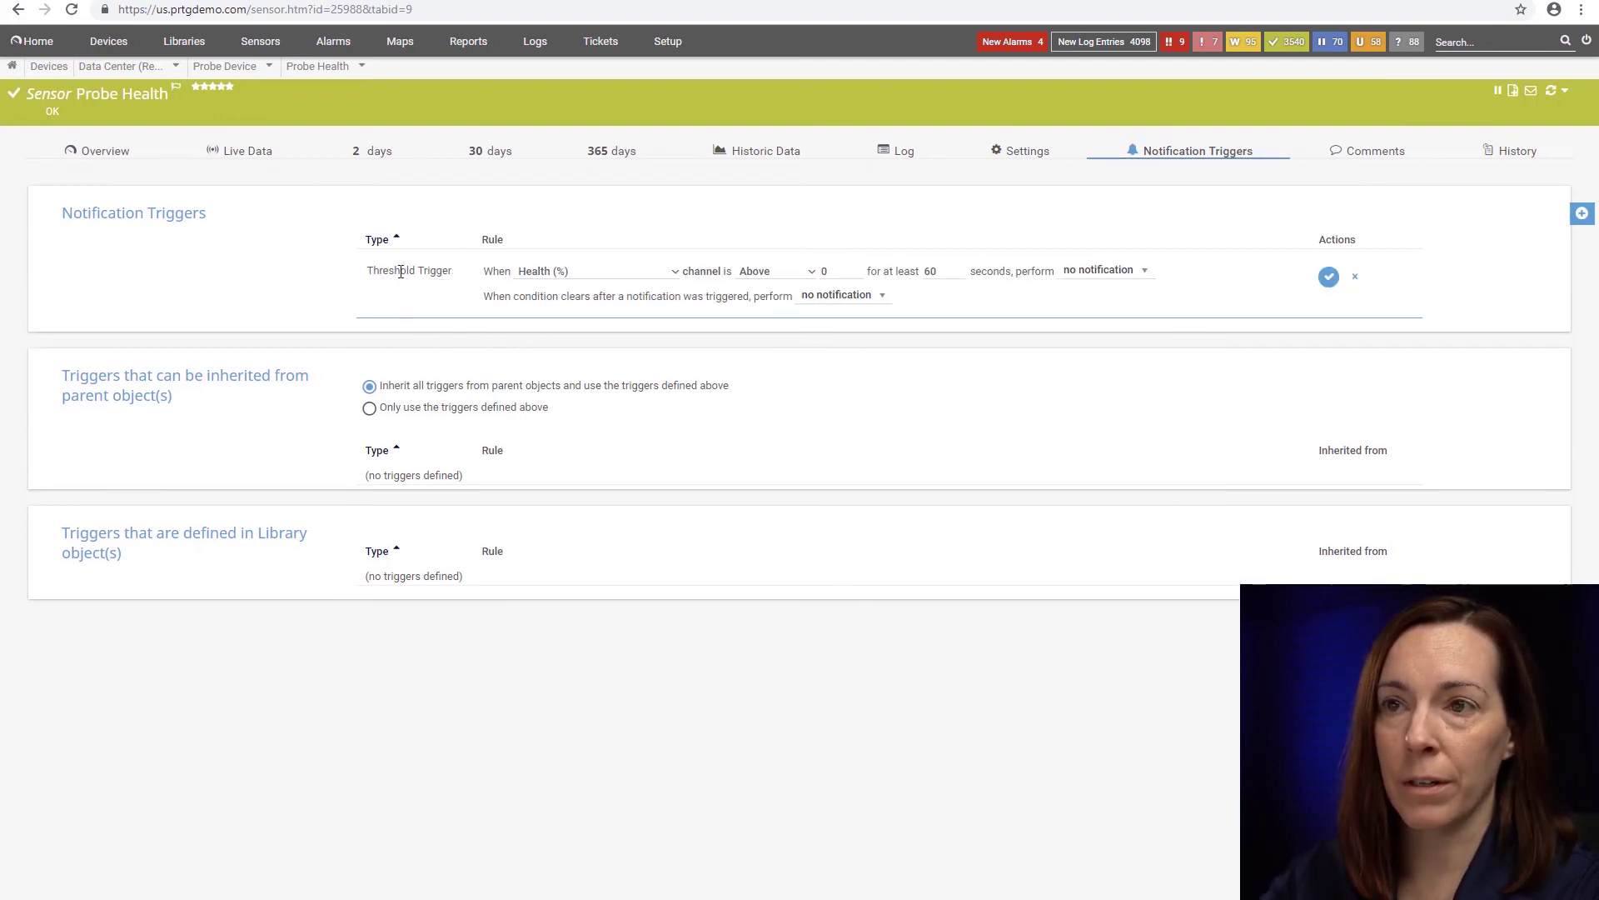
- Set the trigger to Interval Delay SNMP below 10, then browse the notification choices
{"action": "left_click", "coordinate": [606, 275]}
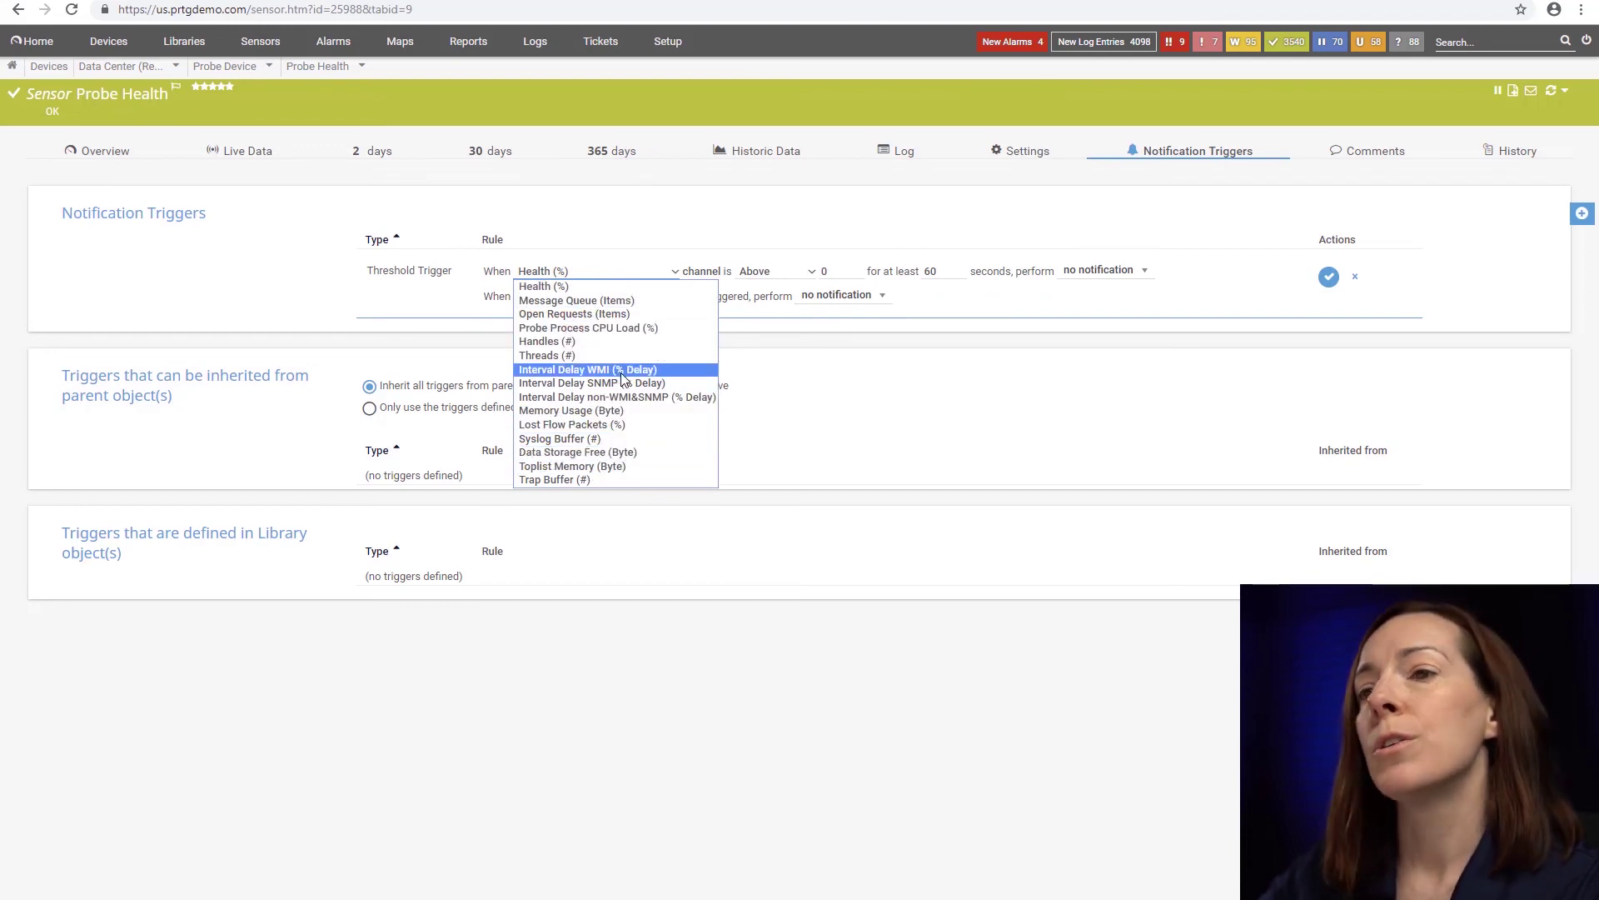
{"action": "left_click", "coordinate": [580, 386]}
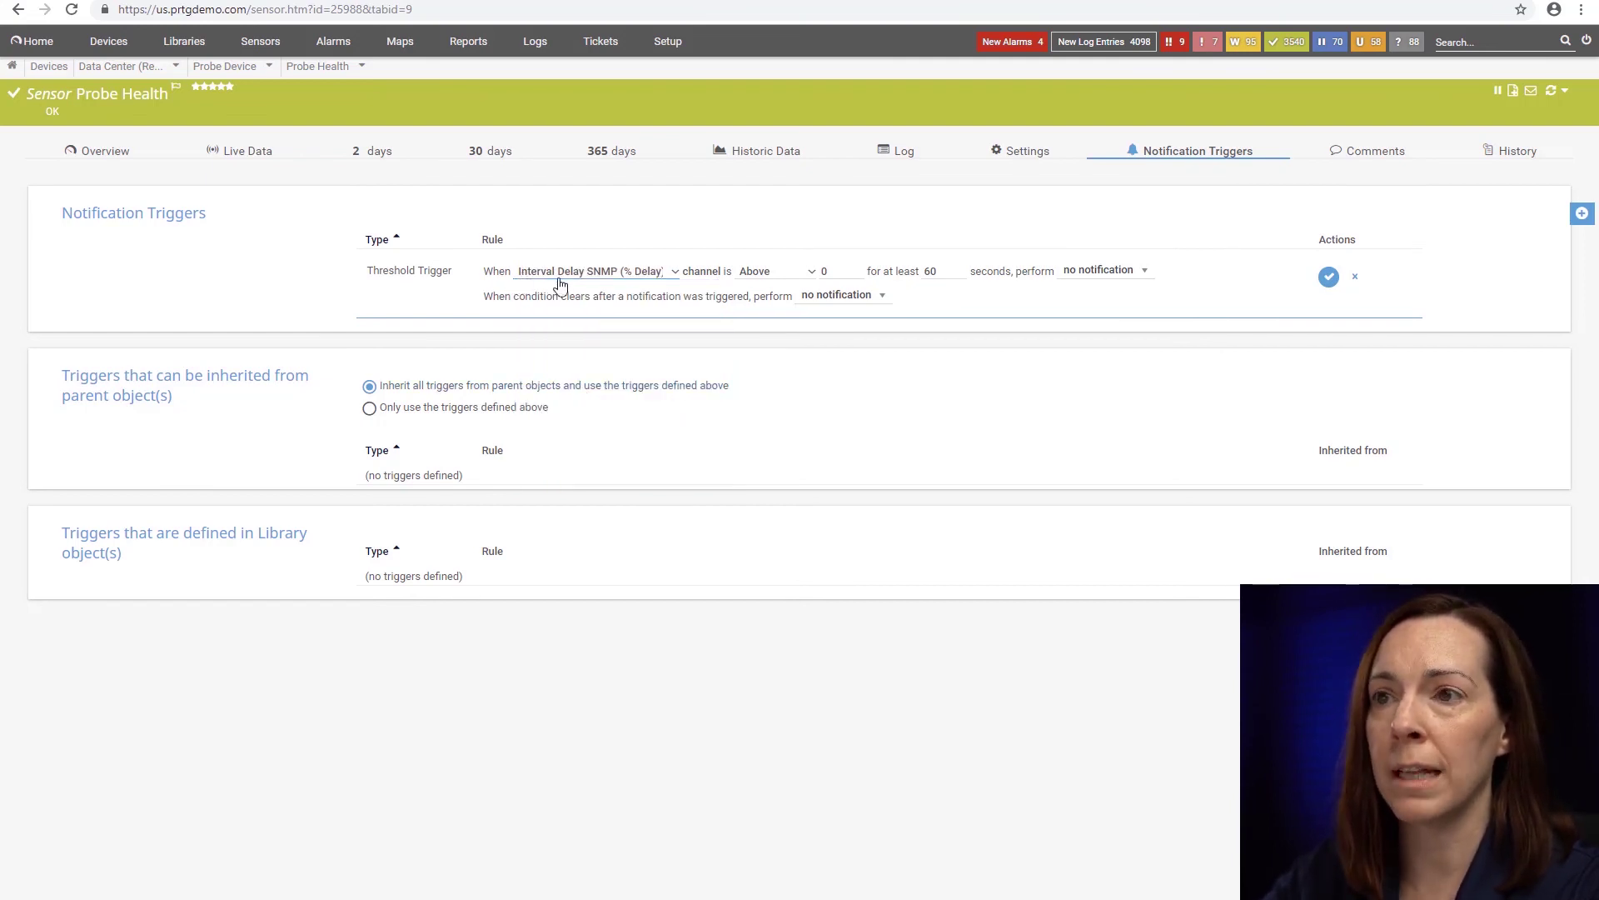
{"action": "left_click", "coordinate": [776, 272]}
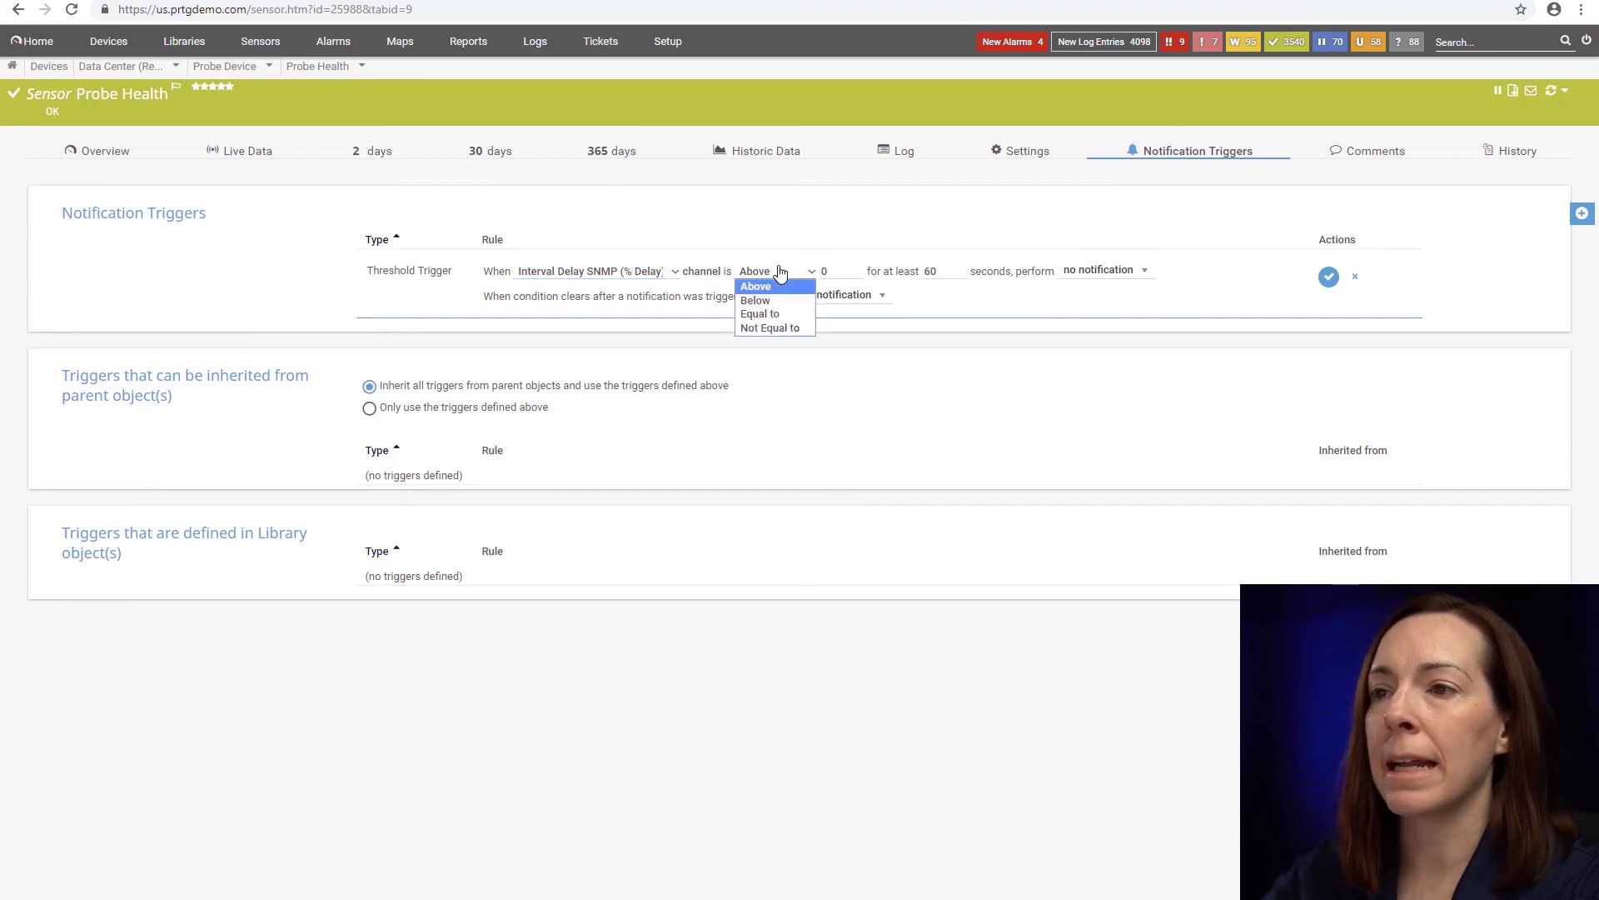
{"action": "left_click", "coordinate": [759, 300]}
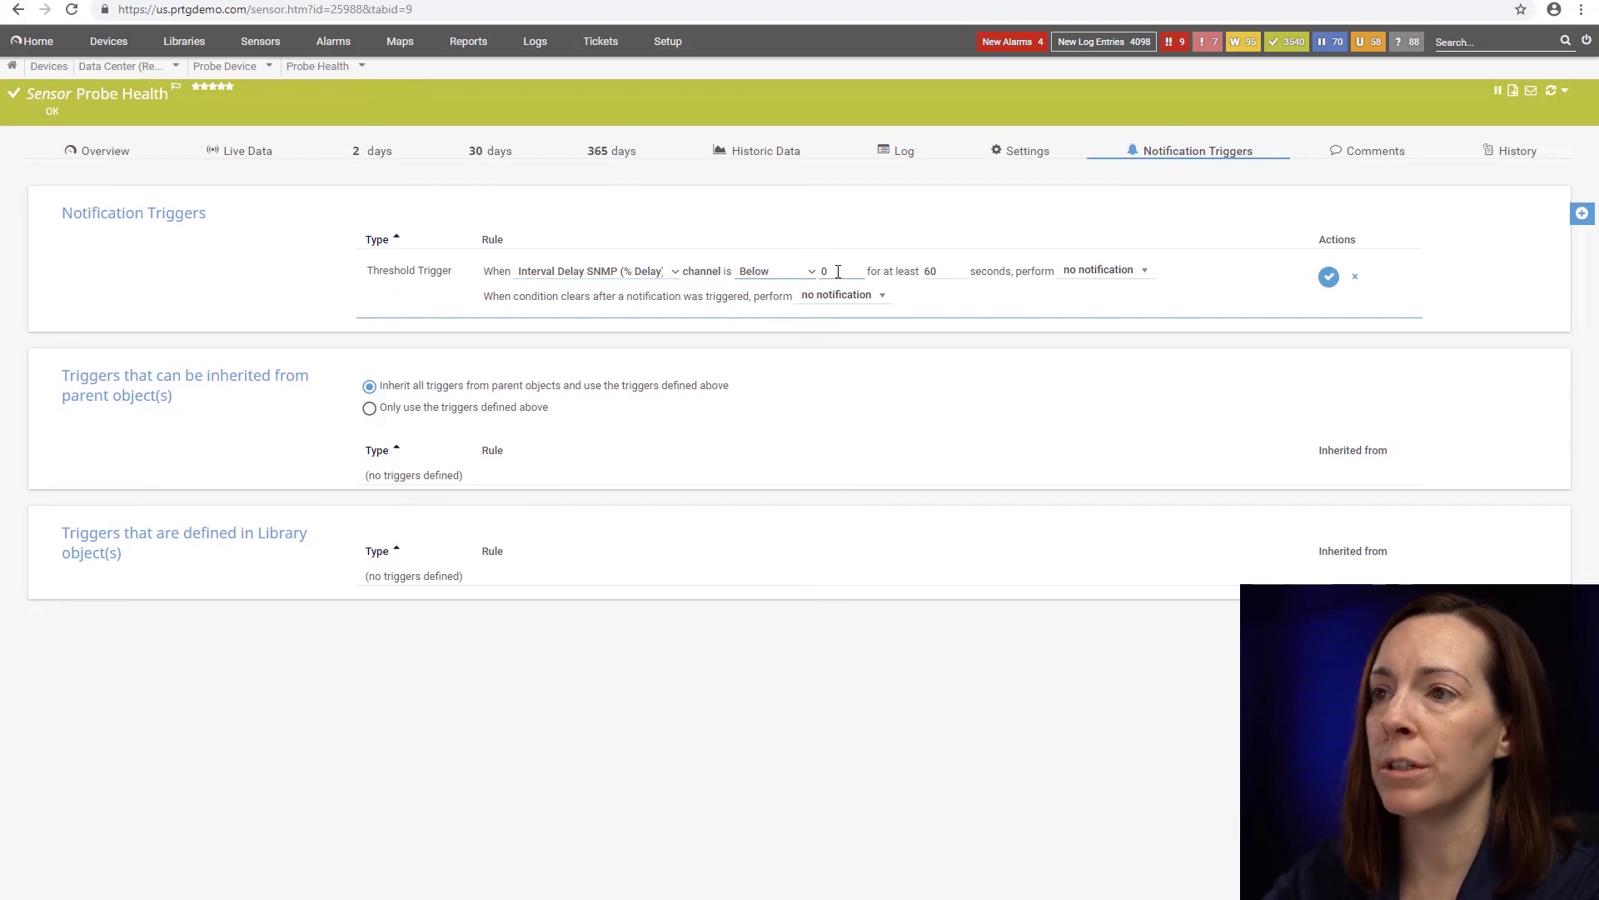
{"action": "left_click_drag", "start_coordinate": [826, 271], "coordinate": [804, 275]}
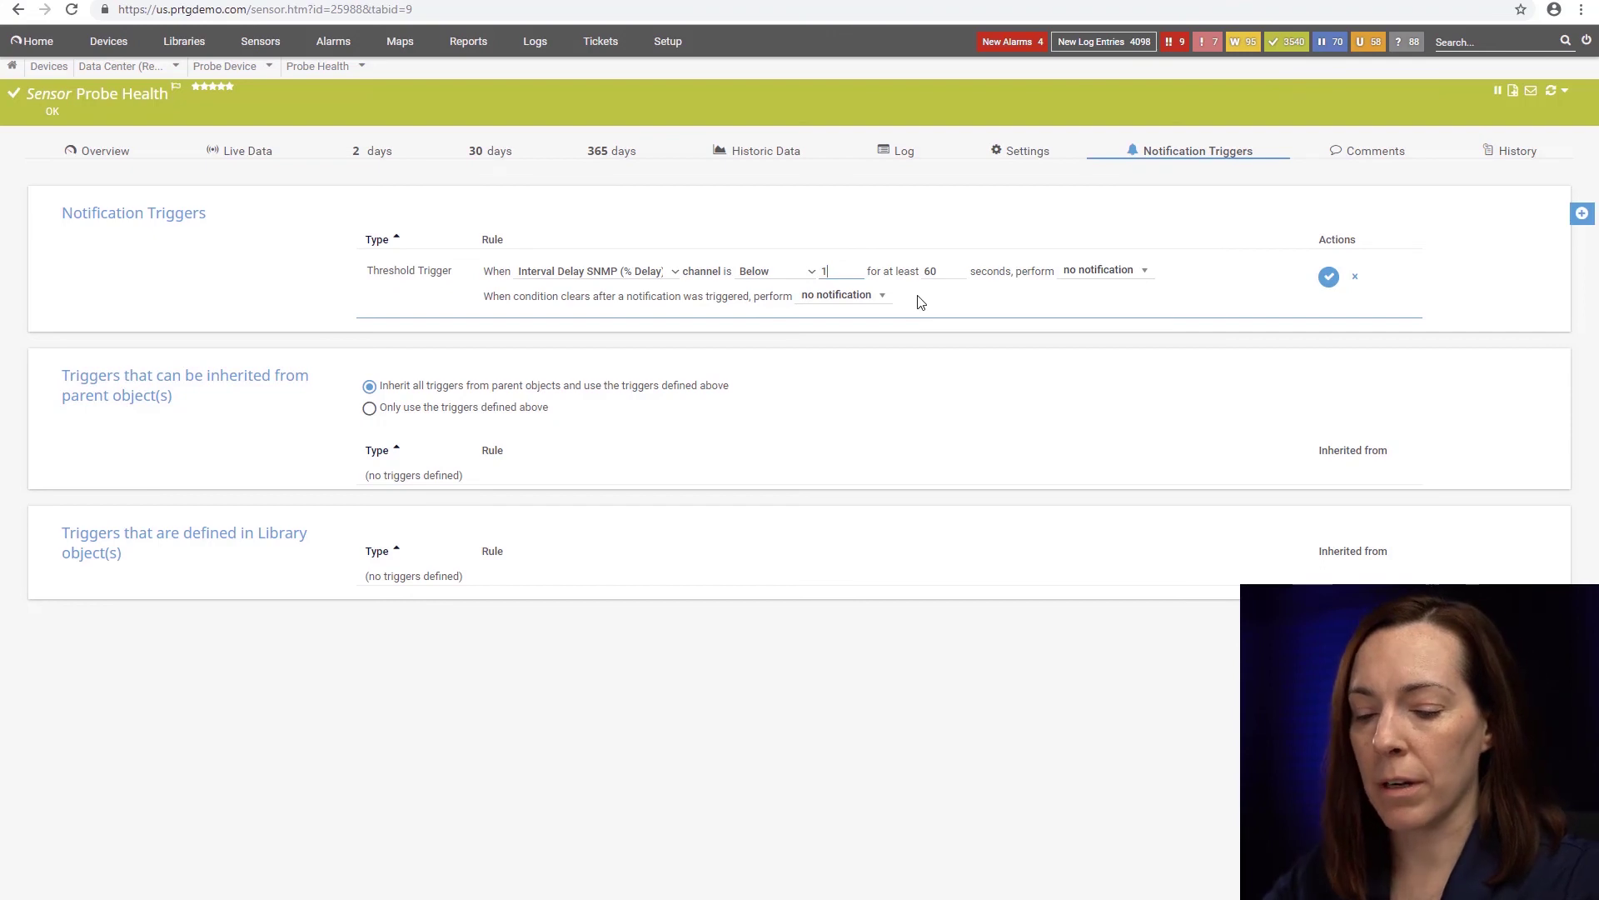
{"action": "type", "text": "10"}
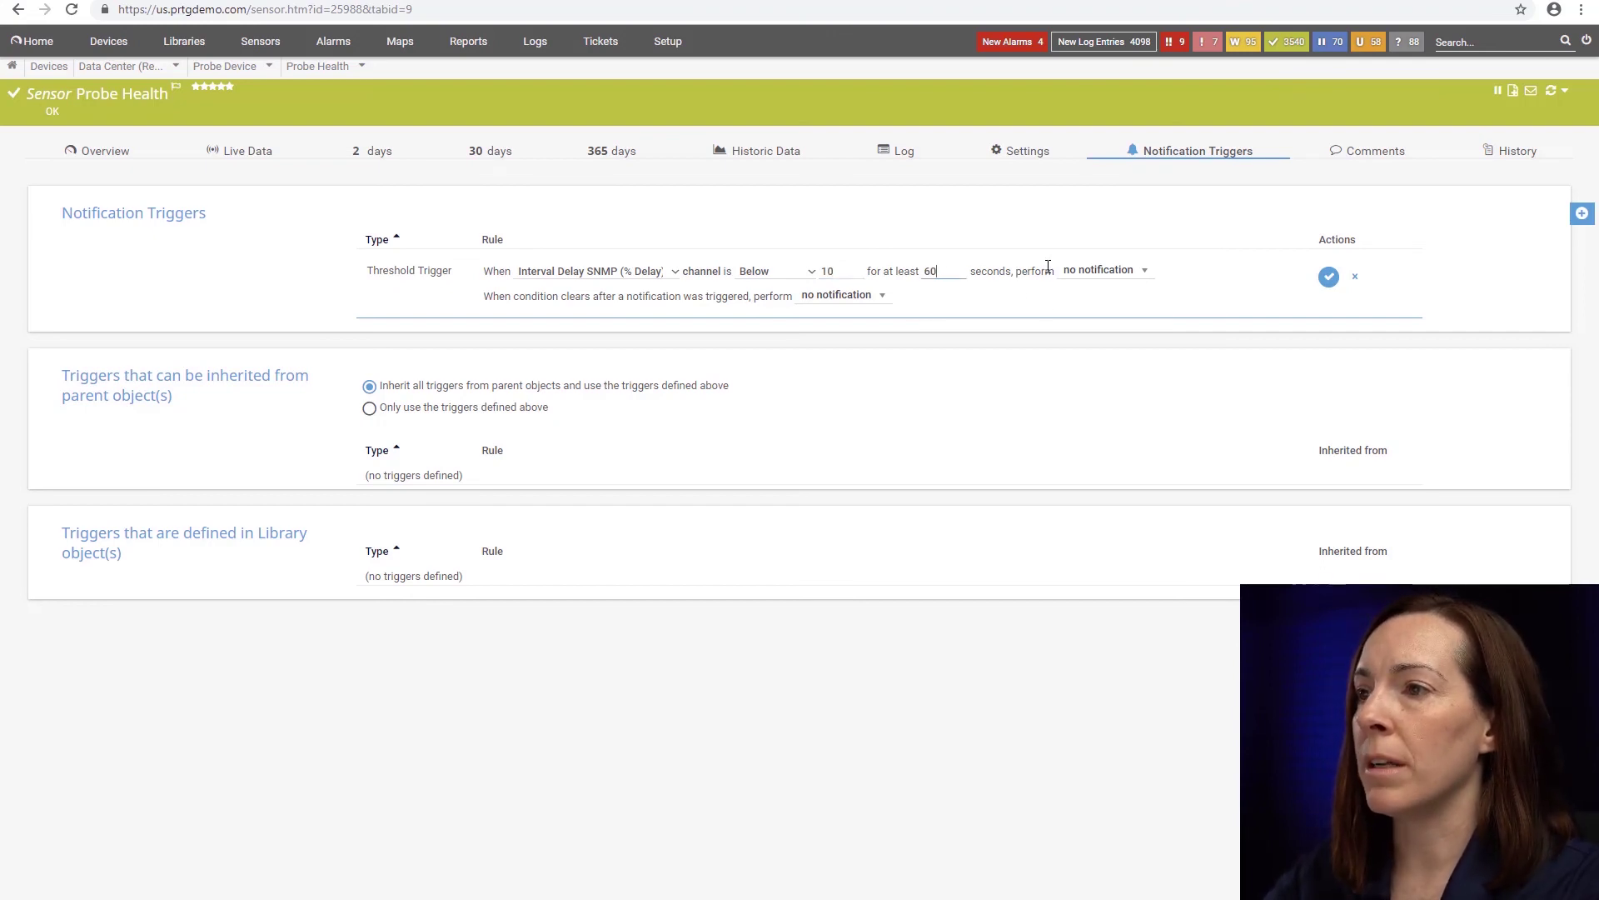
{"action": "left_click", "coordinate": [1077, 269]}
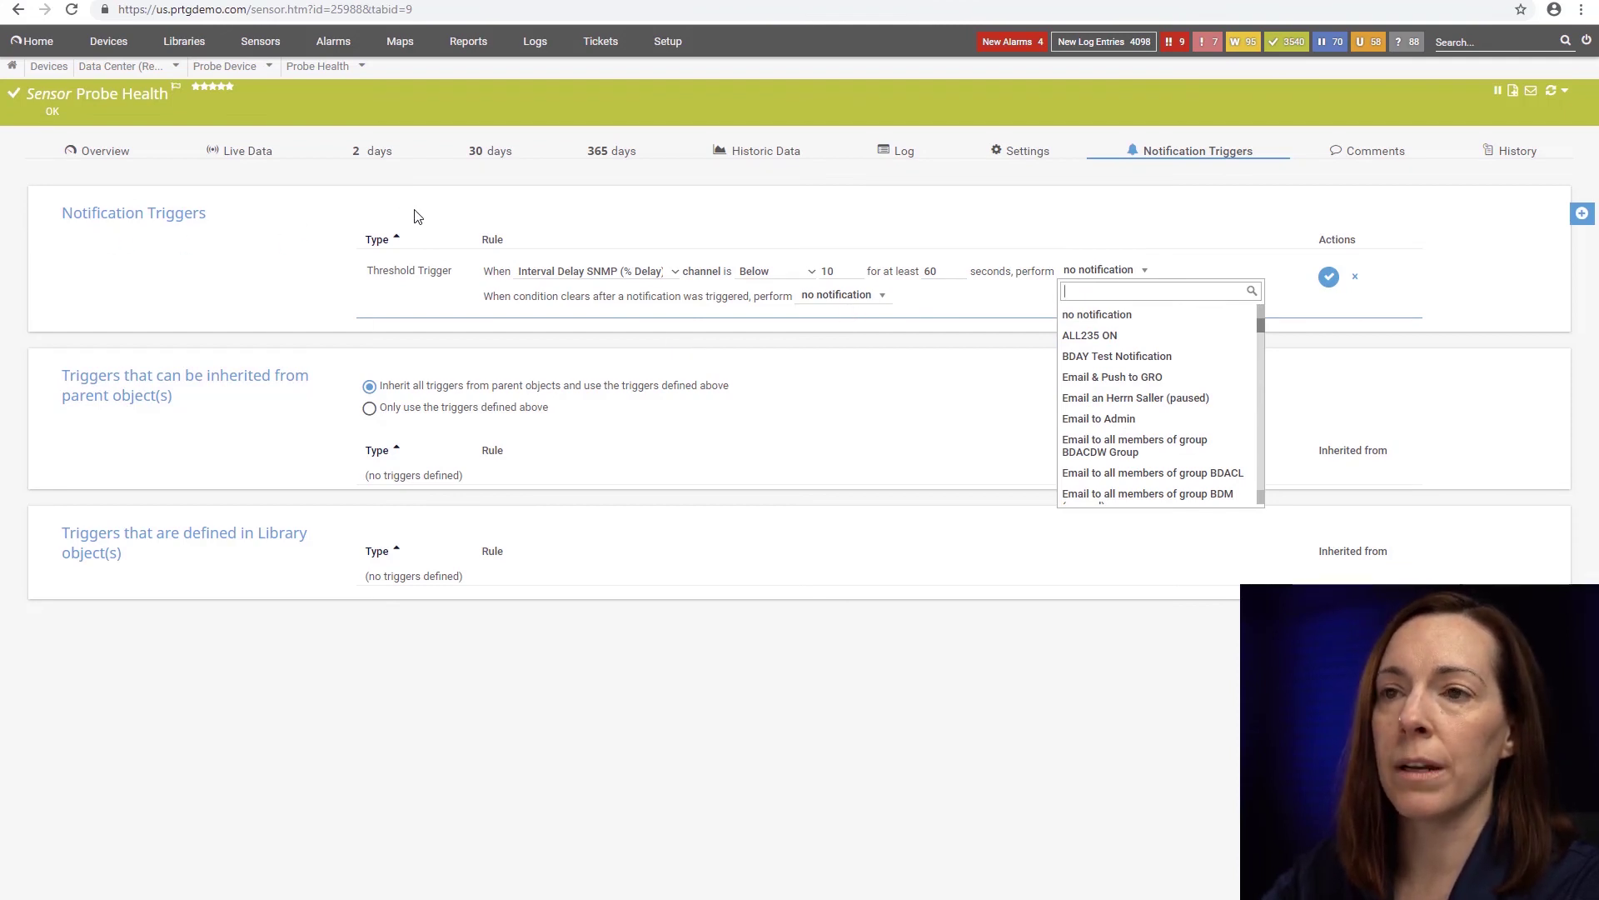
- Dismiss the notification list, highlight the library triggers heading, and go to Libraries
{"action": "left_click", "coordinate": [206, 255]}
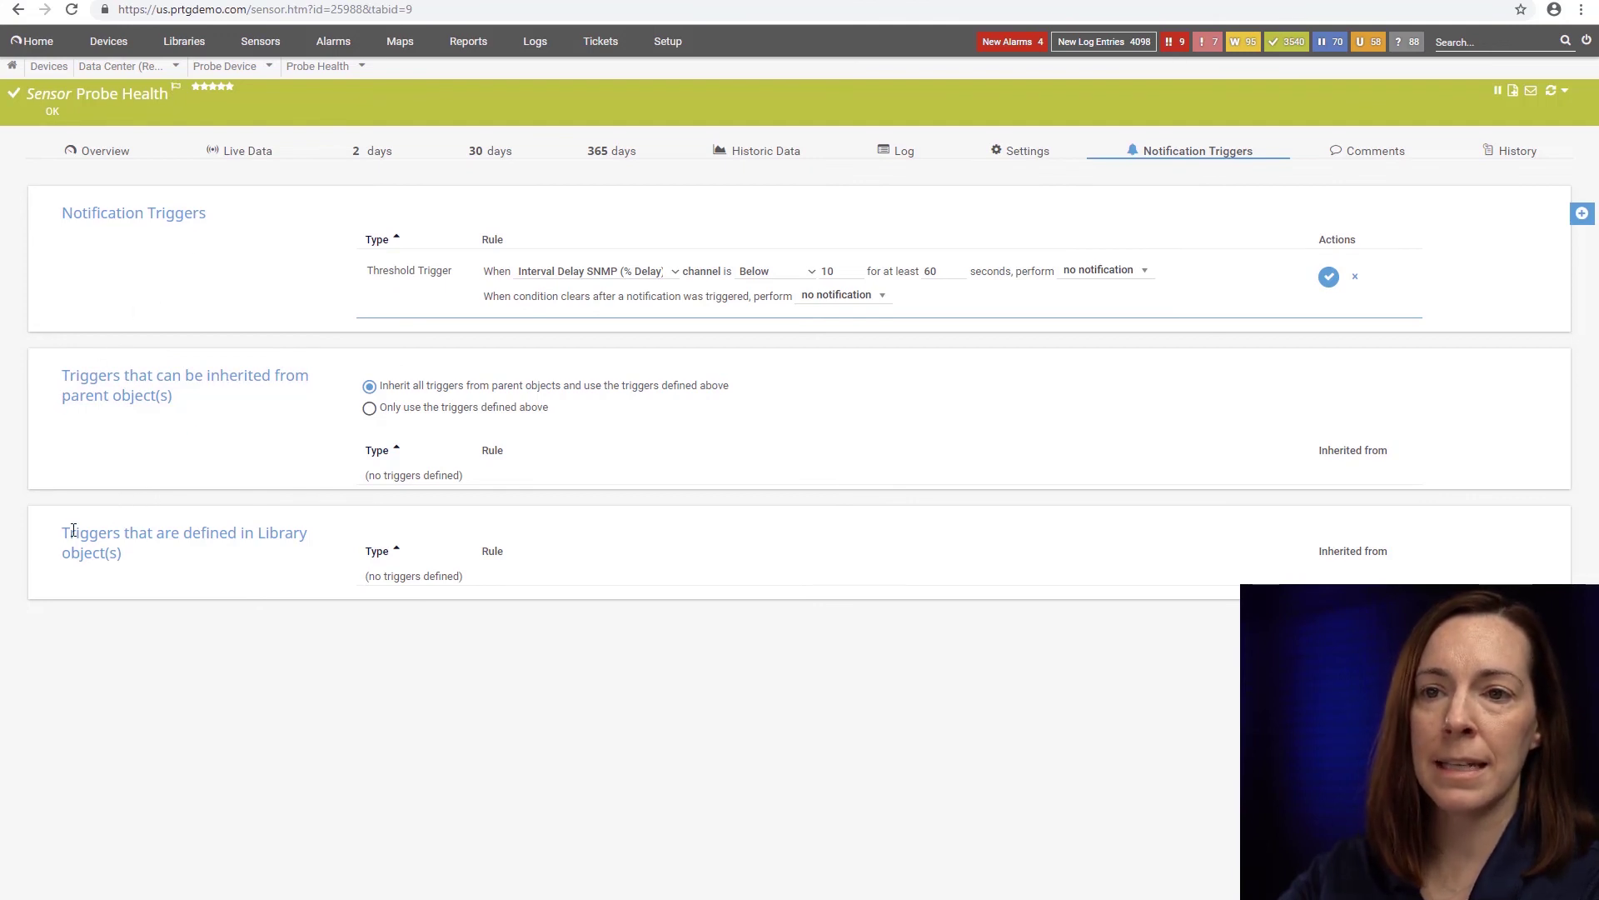
{"action": "left_click_drag", "start_coordinate": [66, 529], "coordinate": [122, 553]}
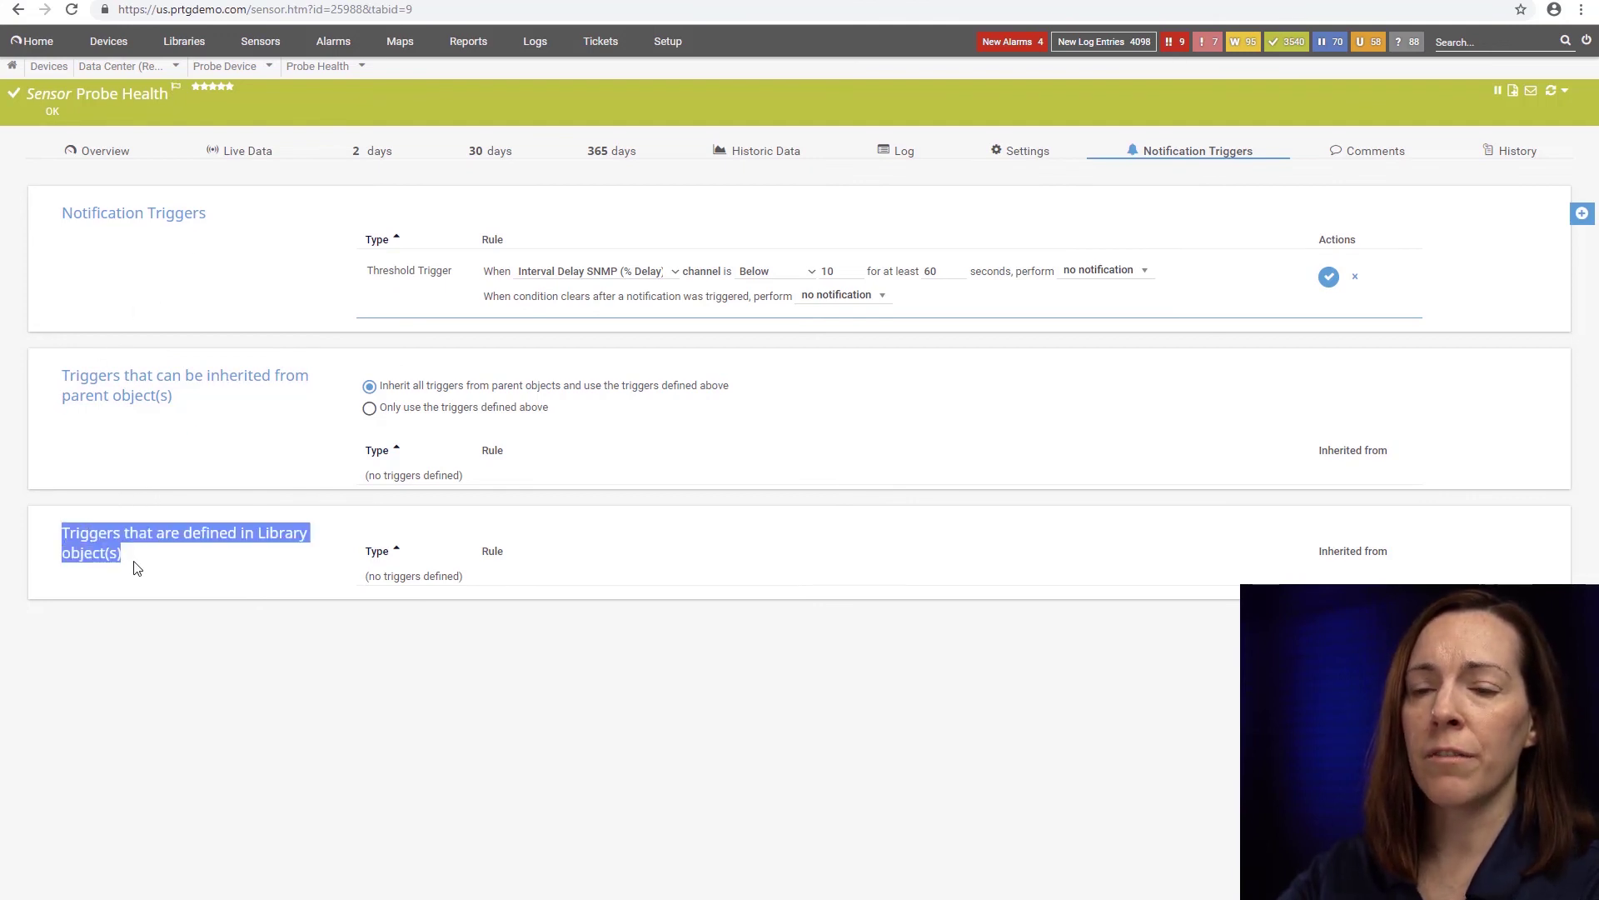
{"action": "left_click", "coordinate": [190, 625]}
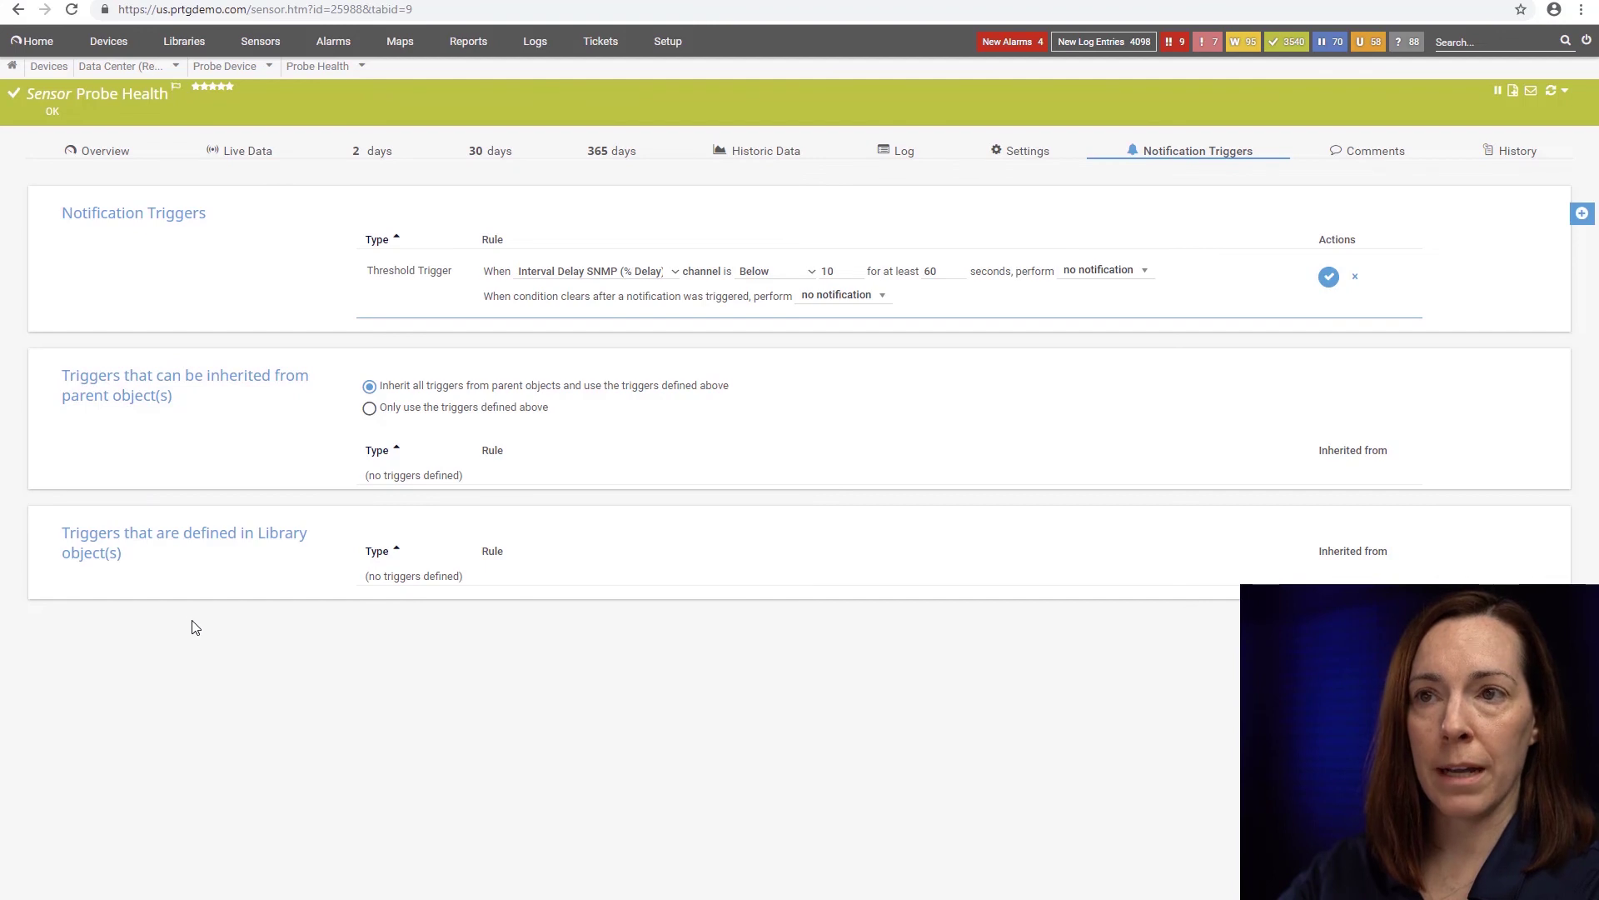
{"action": "left_click", "coordinate": [185, 43]}
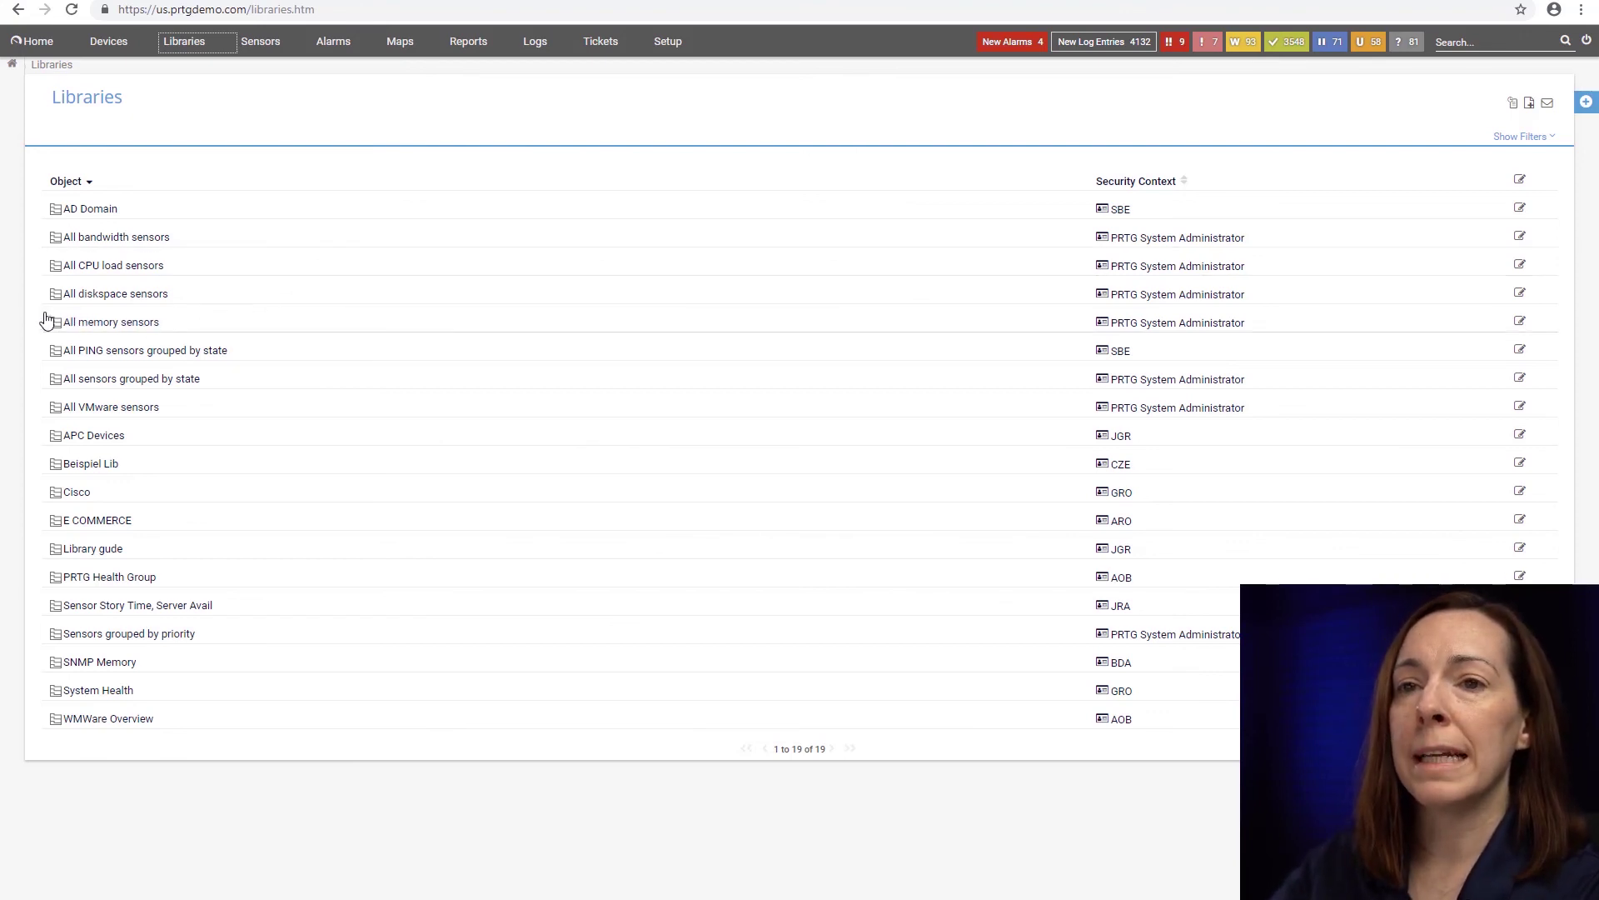
- Open the 'All diskspace sensors' library and show its Notification Triggers page
{"action": "left_click", "coordinate": [117, 296]}
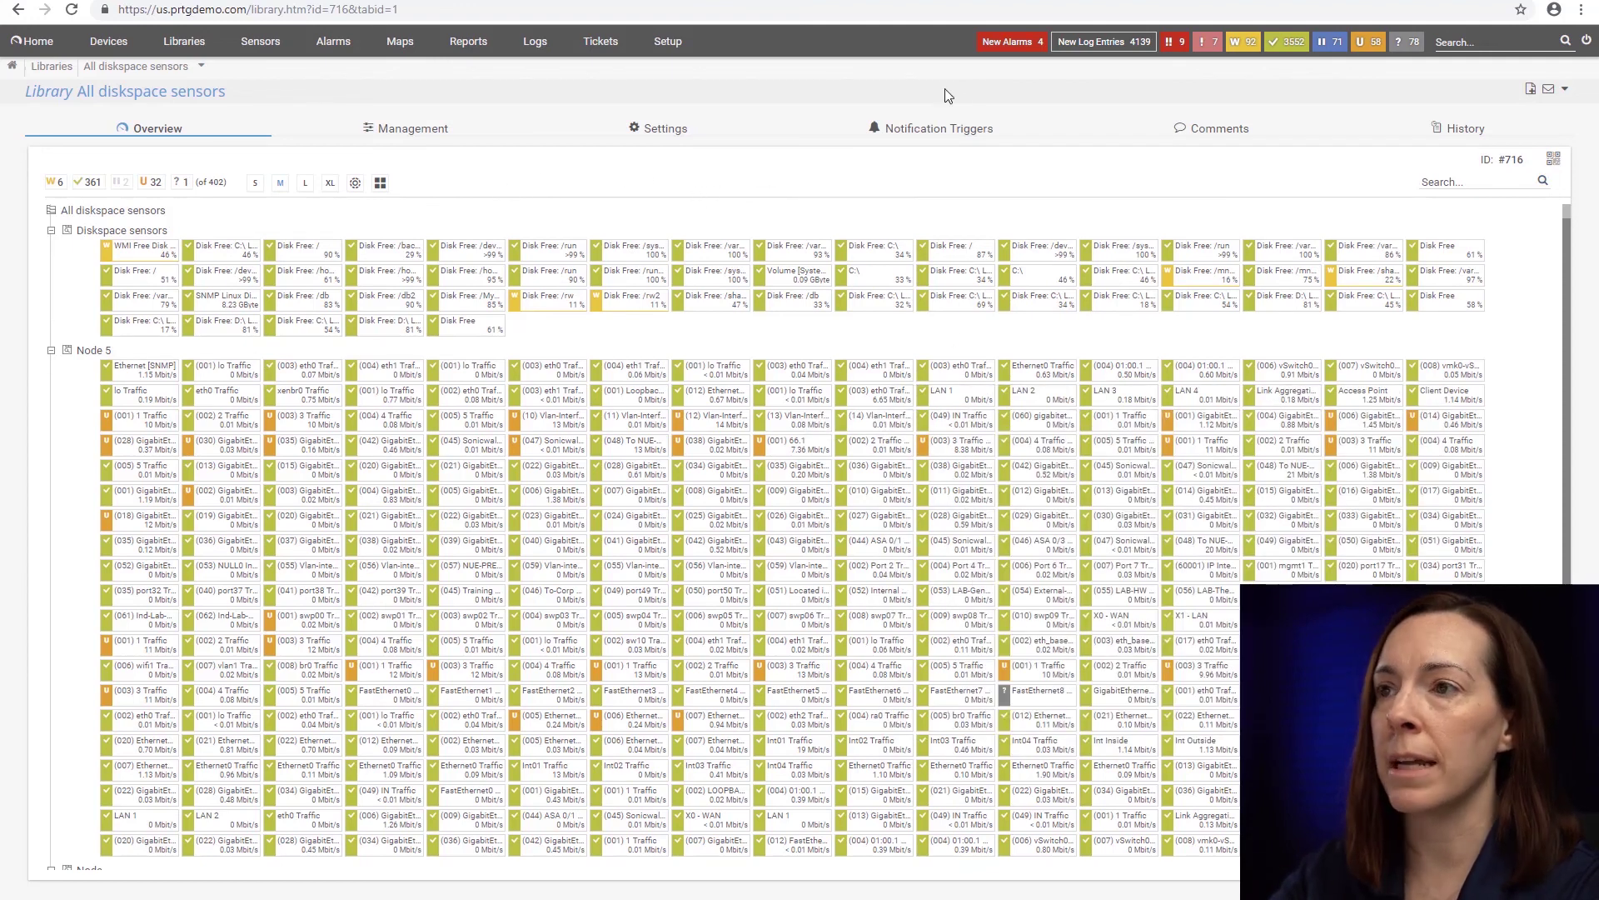
{"action": "left_click", "coordinate": [956, 134]}
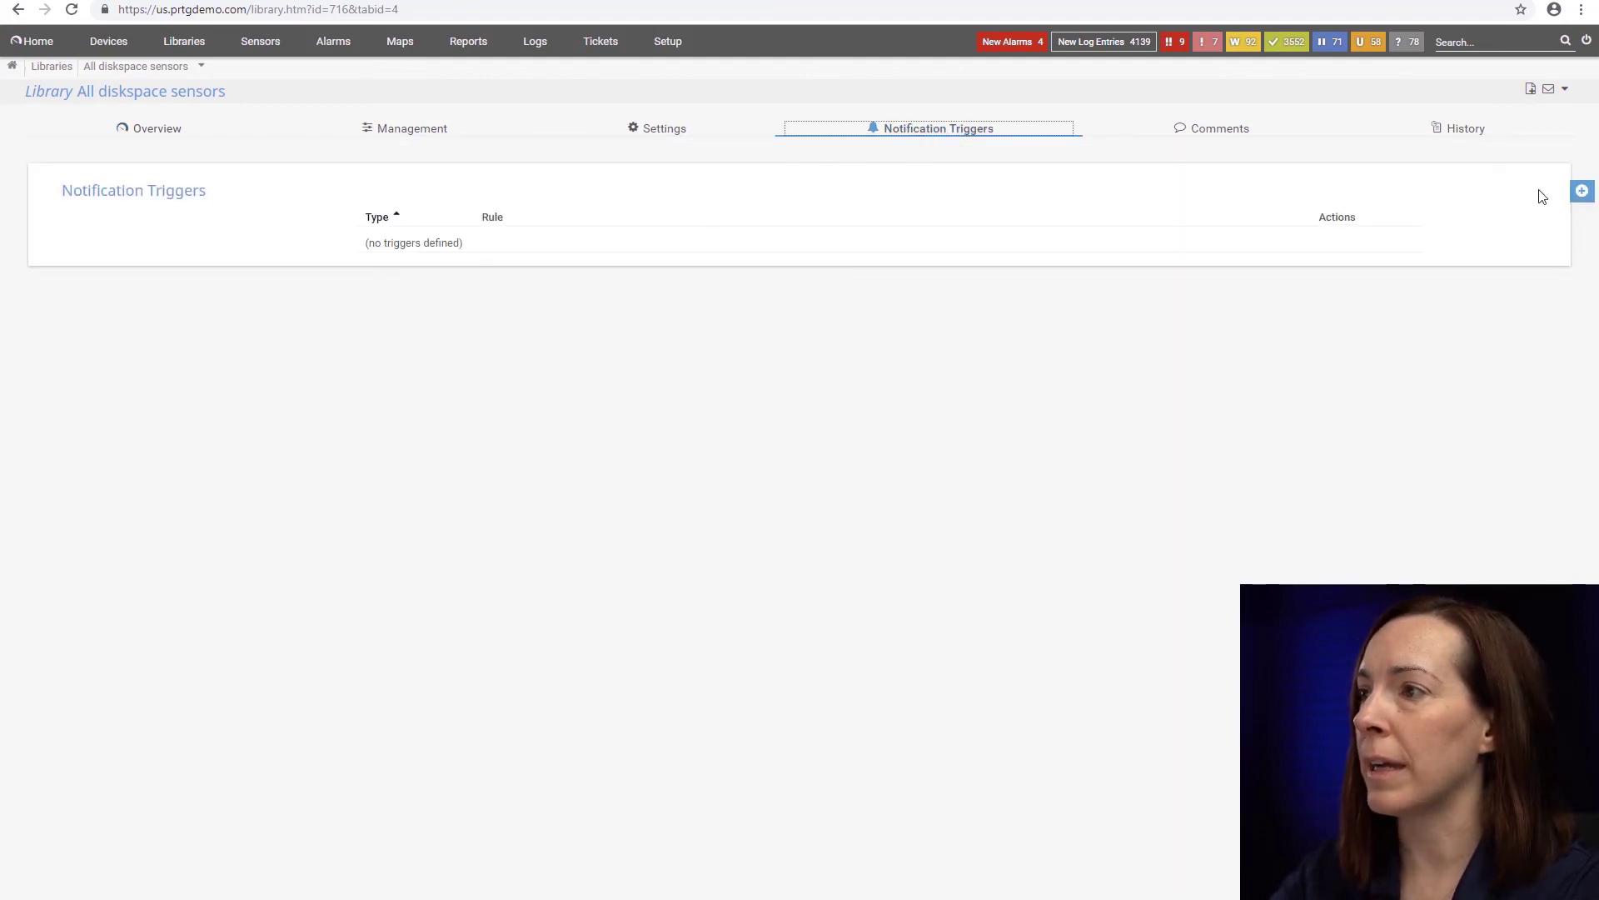
- Draft a State Trigger sending Email to Admin on Down, discard it, and go to Devices
{"action": "left_click", "coordinate": [1488, 192]}
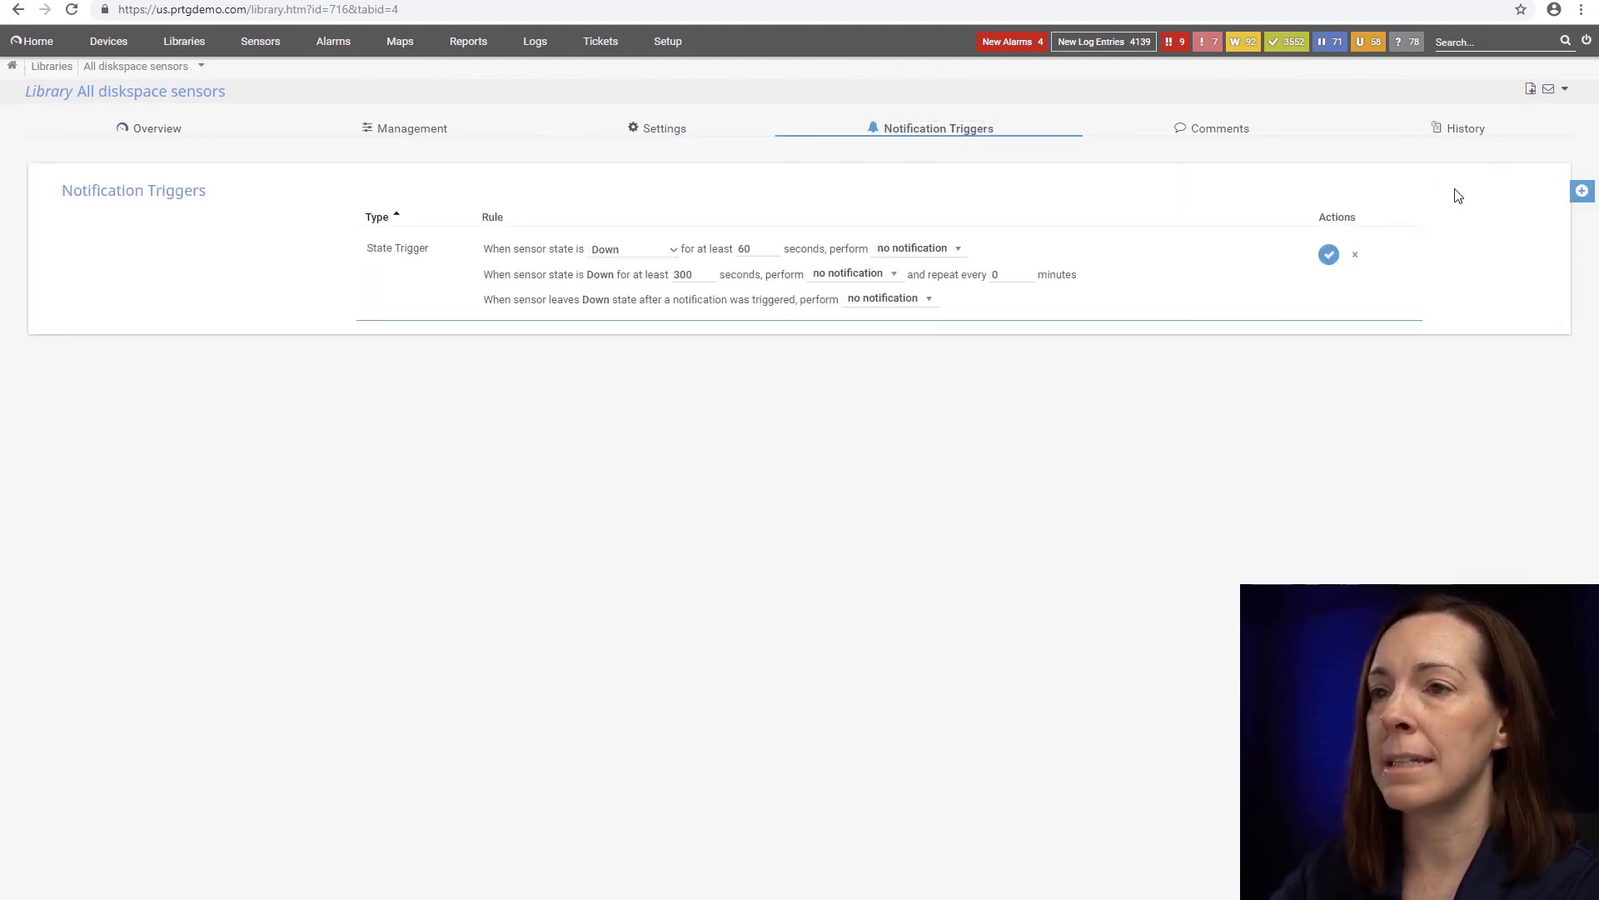
{"action": "left_click", "coordinate": [934, 250]}
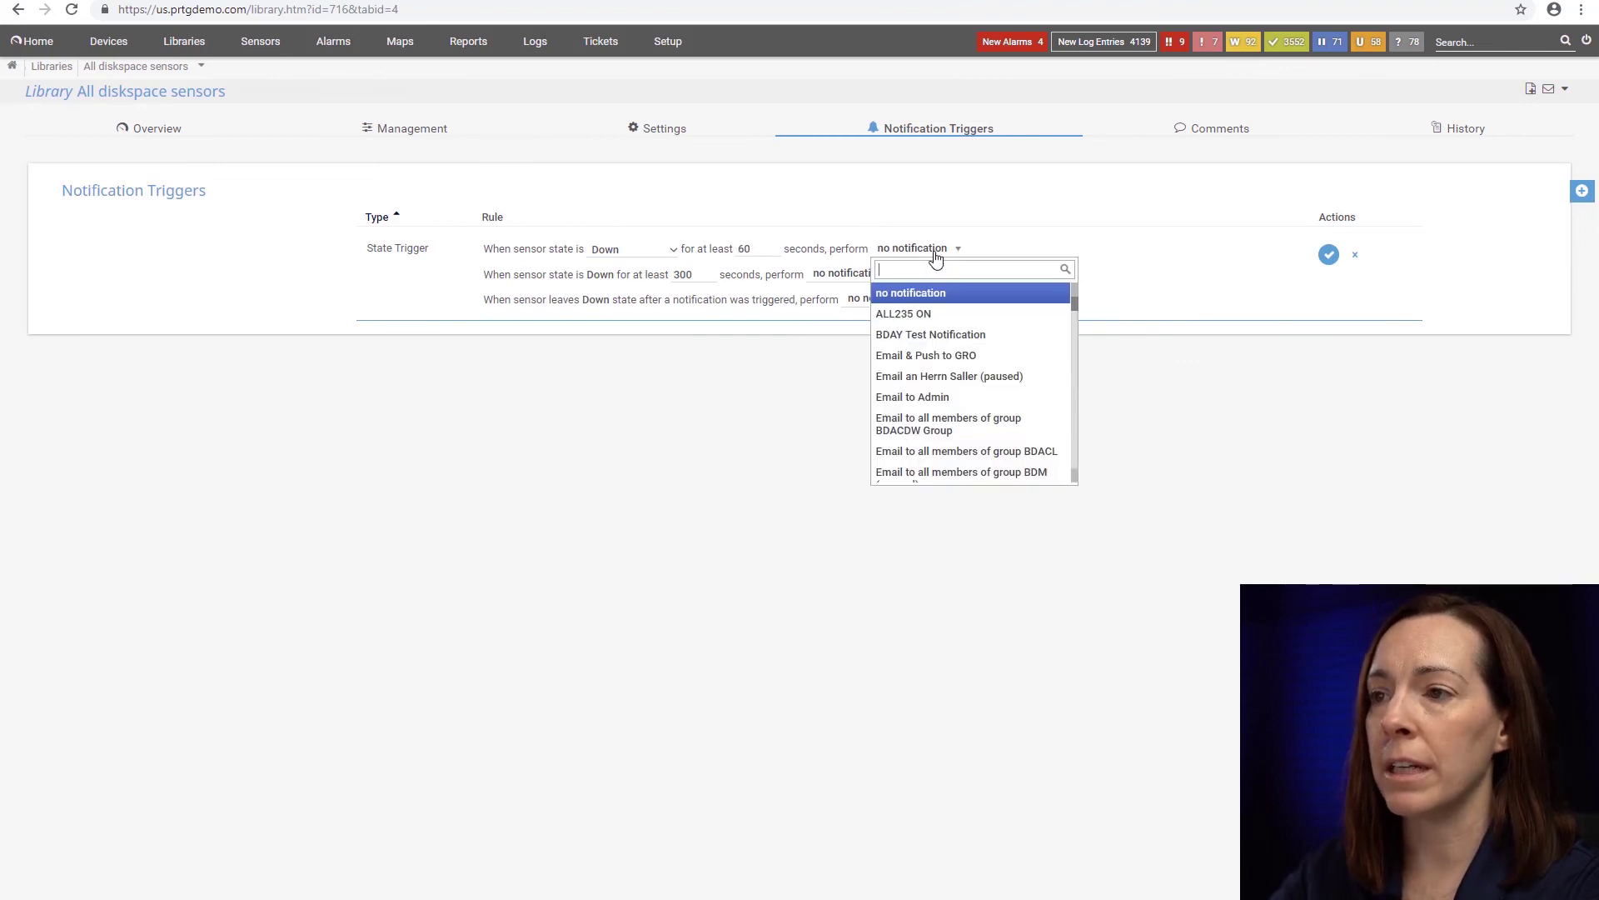
{"action": "left_click", "coordinate": [958, 399]}
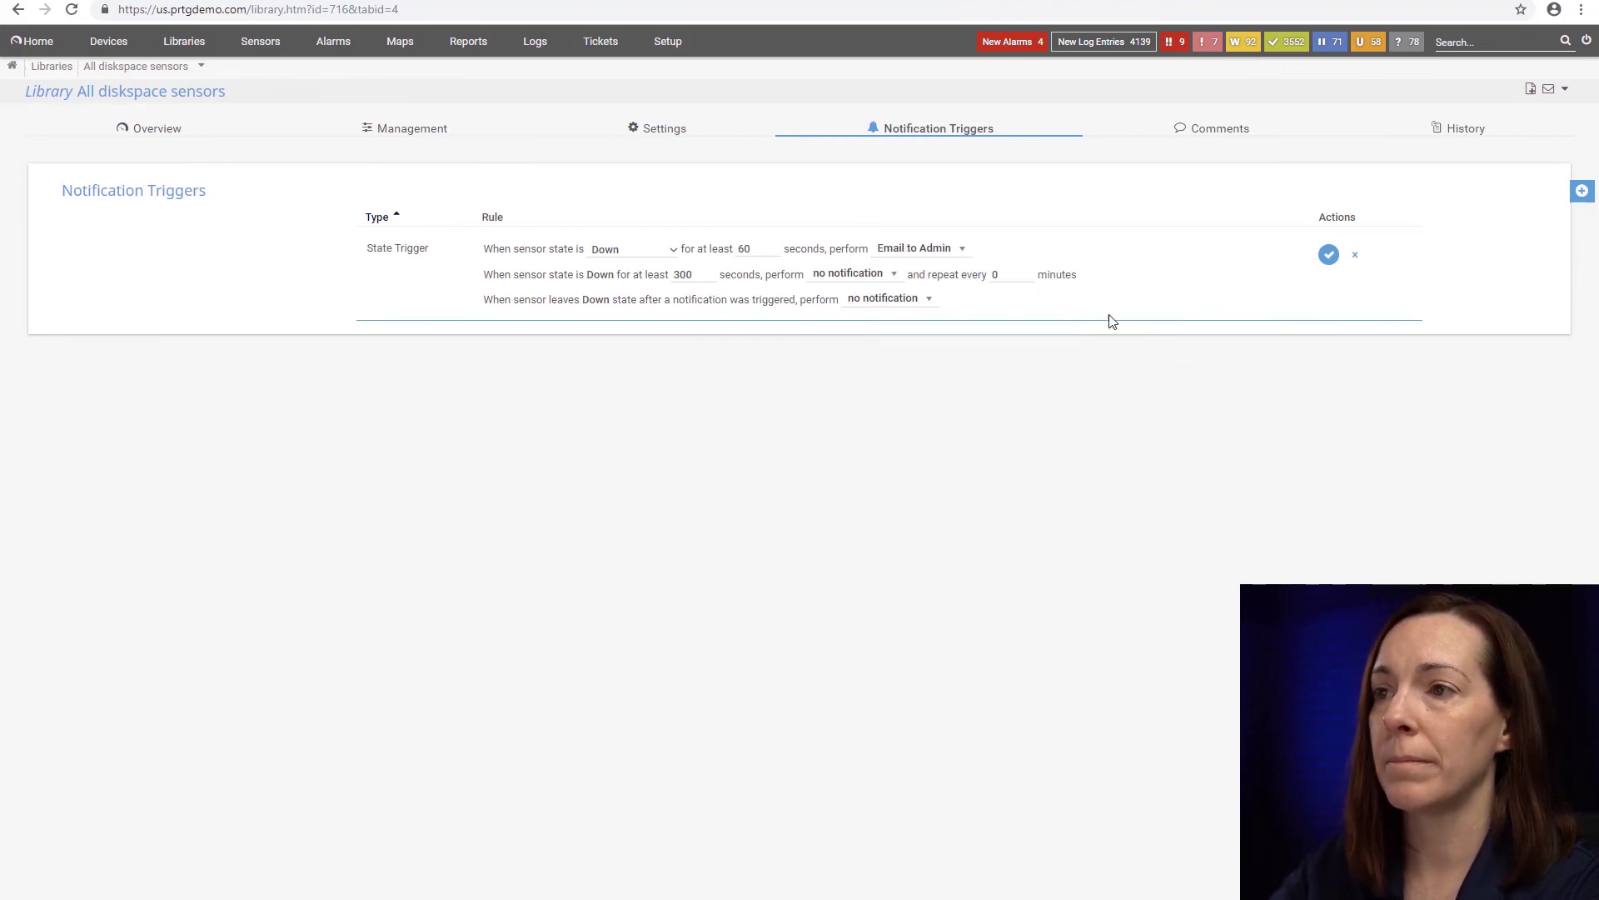
{"action": "left_click", "coordinate": [1356, 257]}
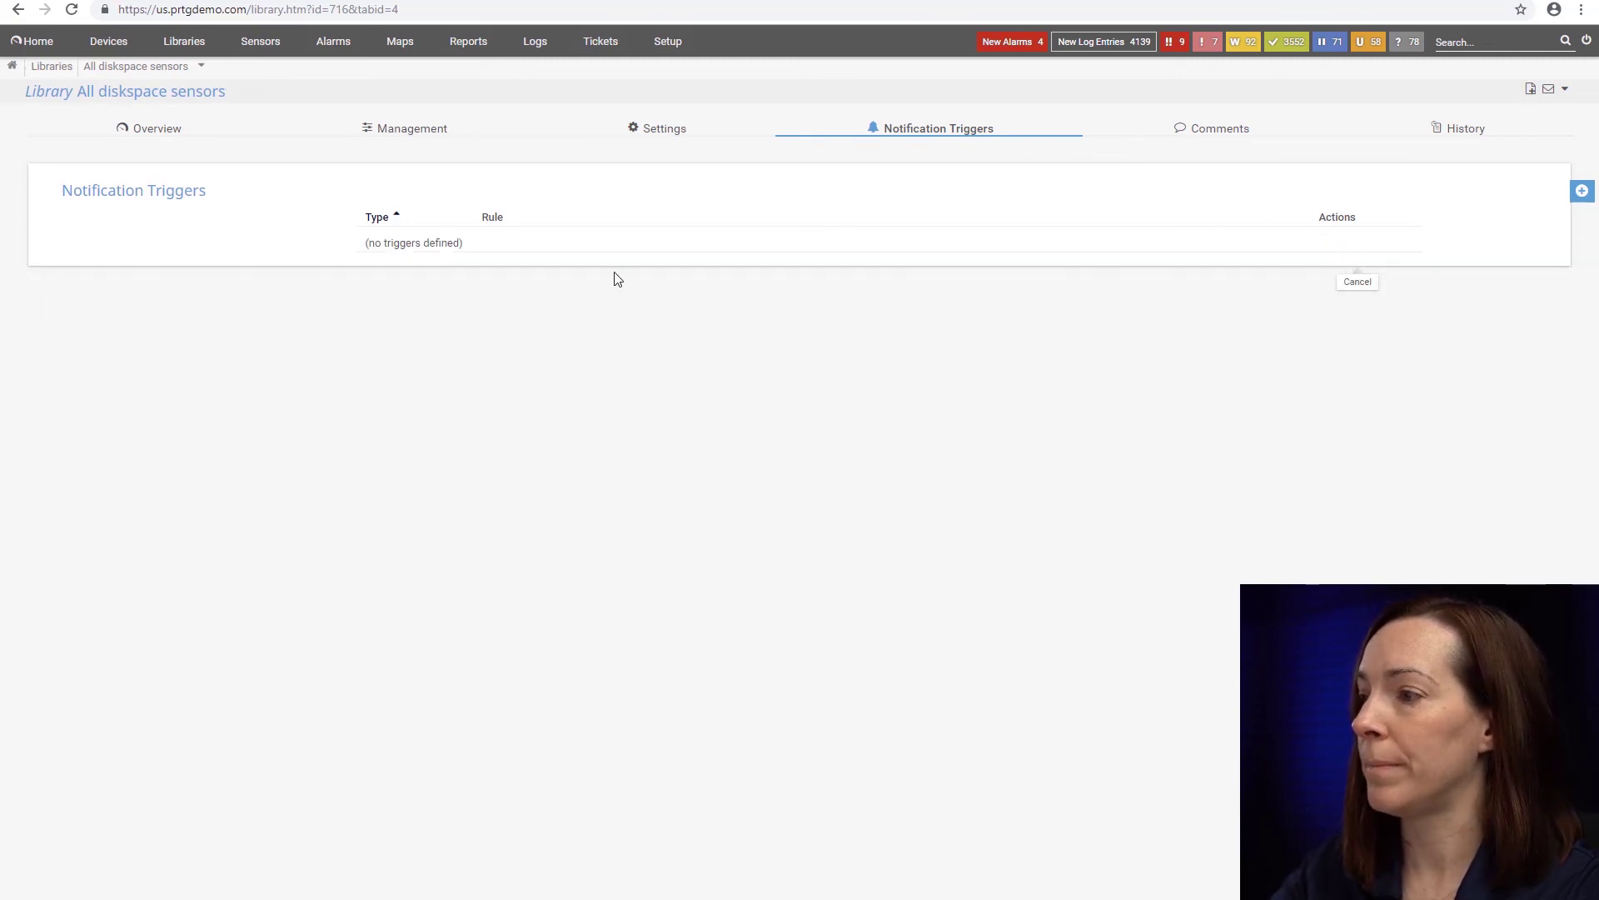
{"action": "left_click", "coordinate": [109, 41]}
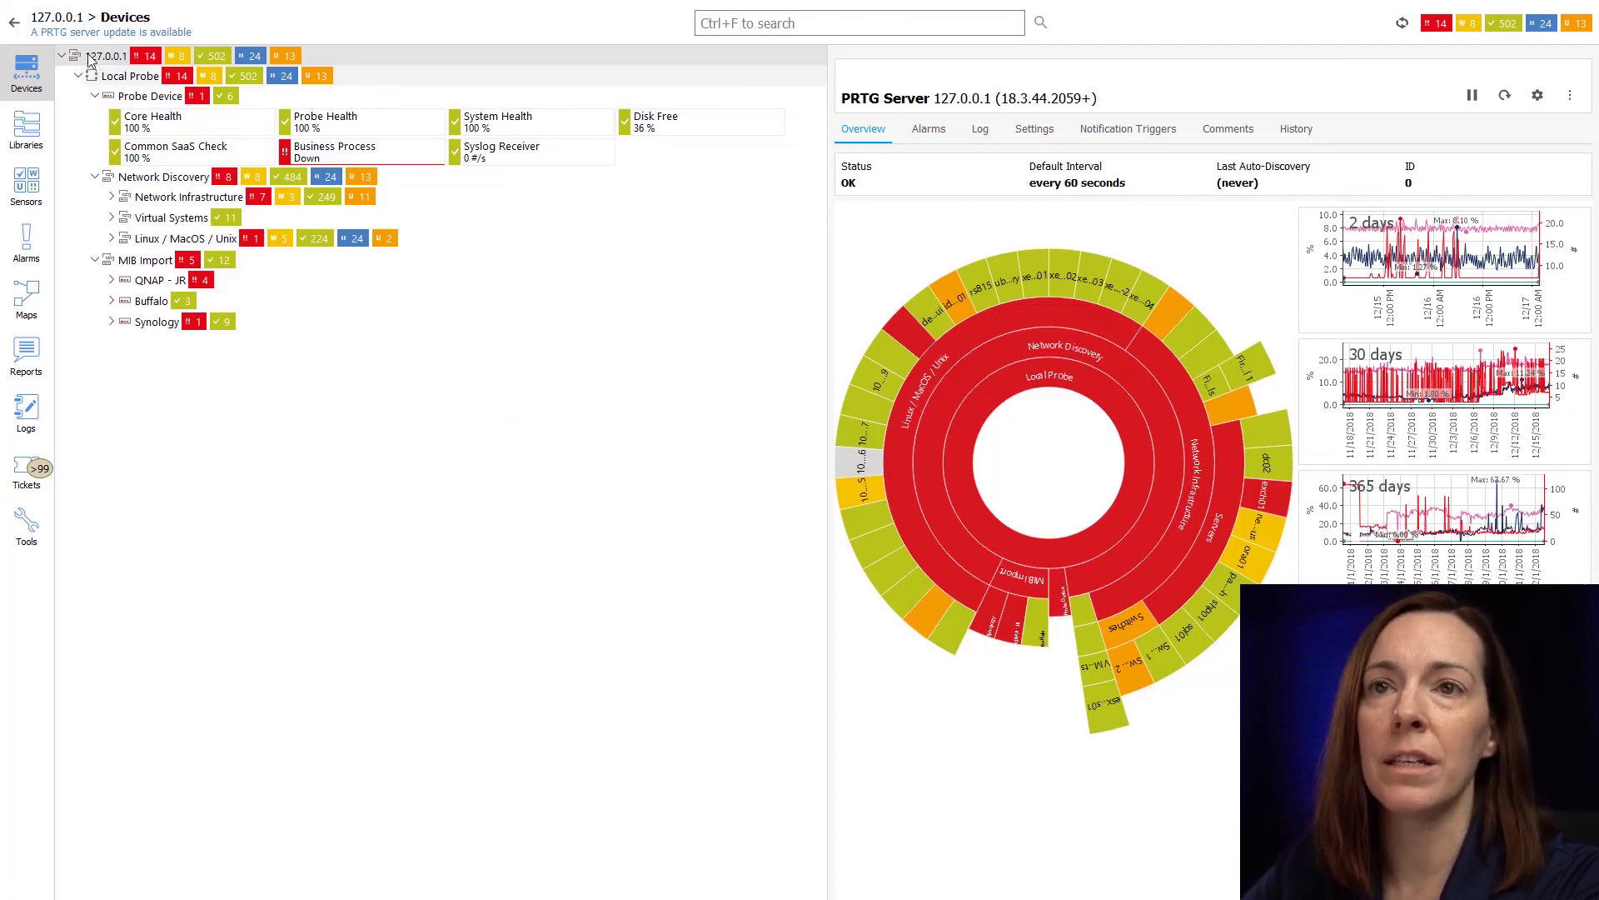
- Open PRTG Desktop's settings at the Desktop Notification Settings page
{"action": "left_click", "coordinate": [22, 4]}
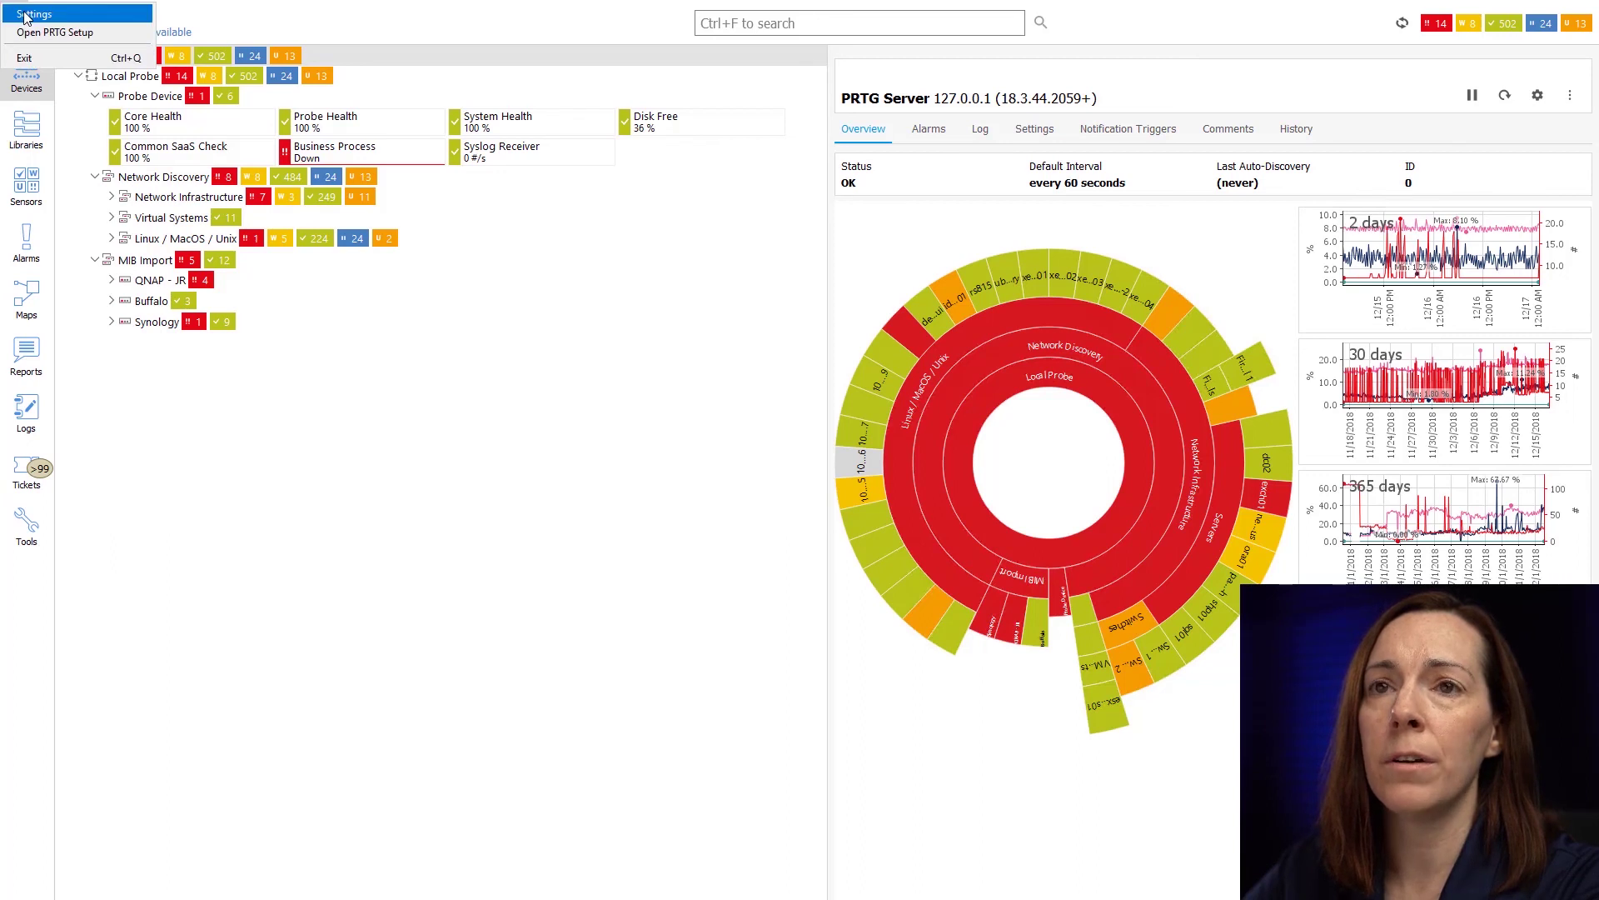
{"action": "left_click", "coordinate": [24, 16]}
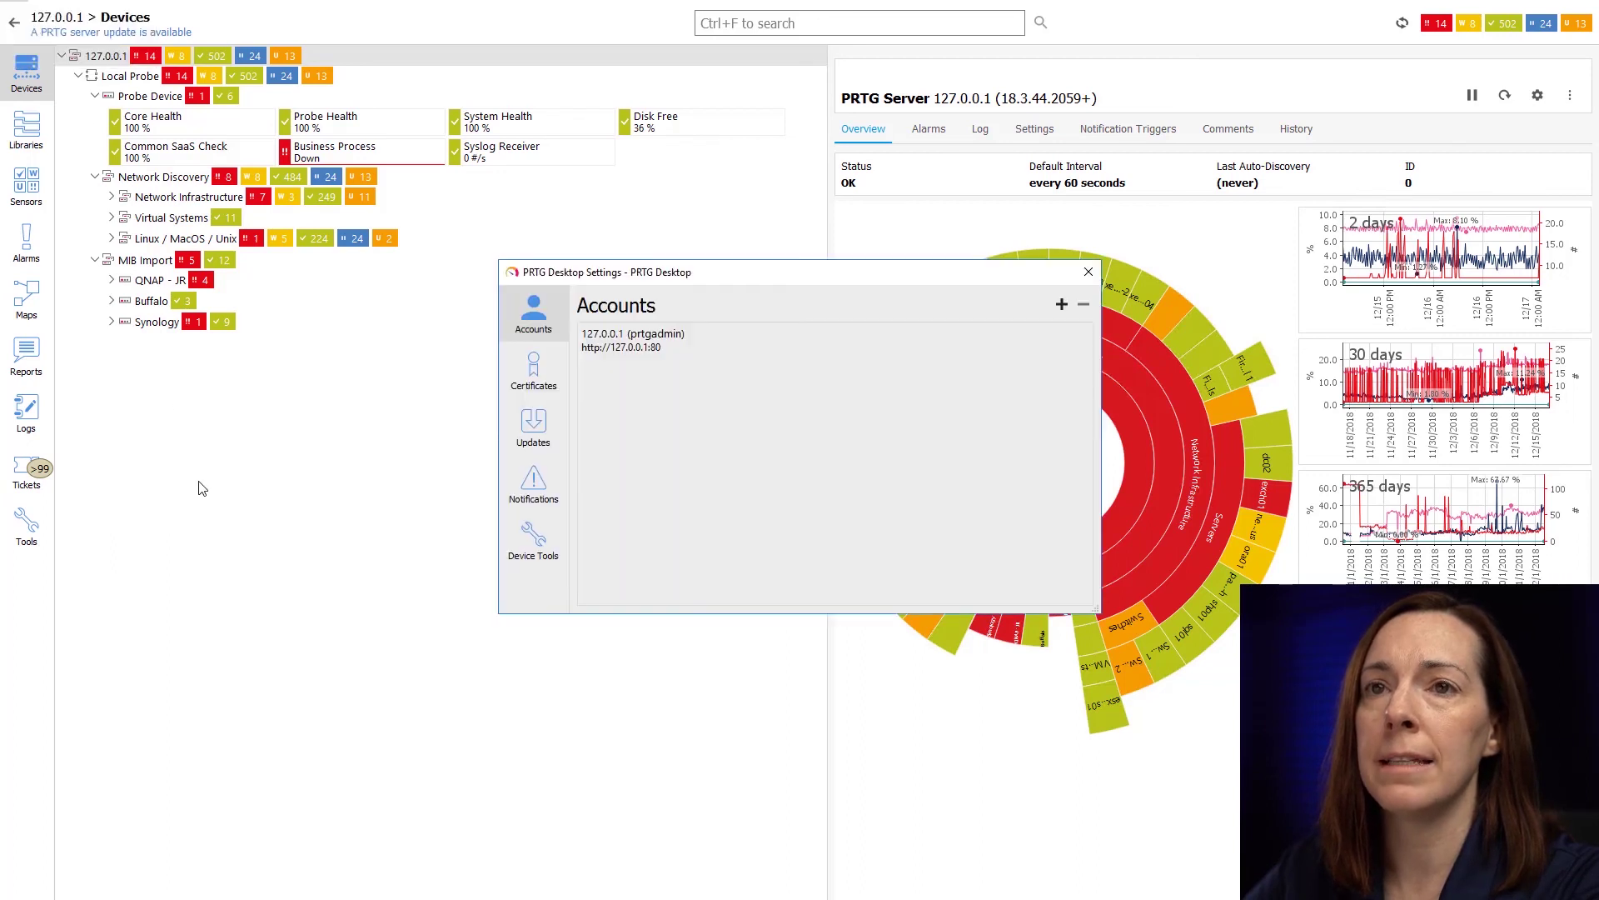
{"action": "left_click", "coordinate": [531, 492]}
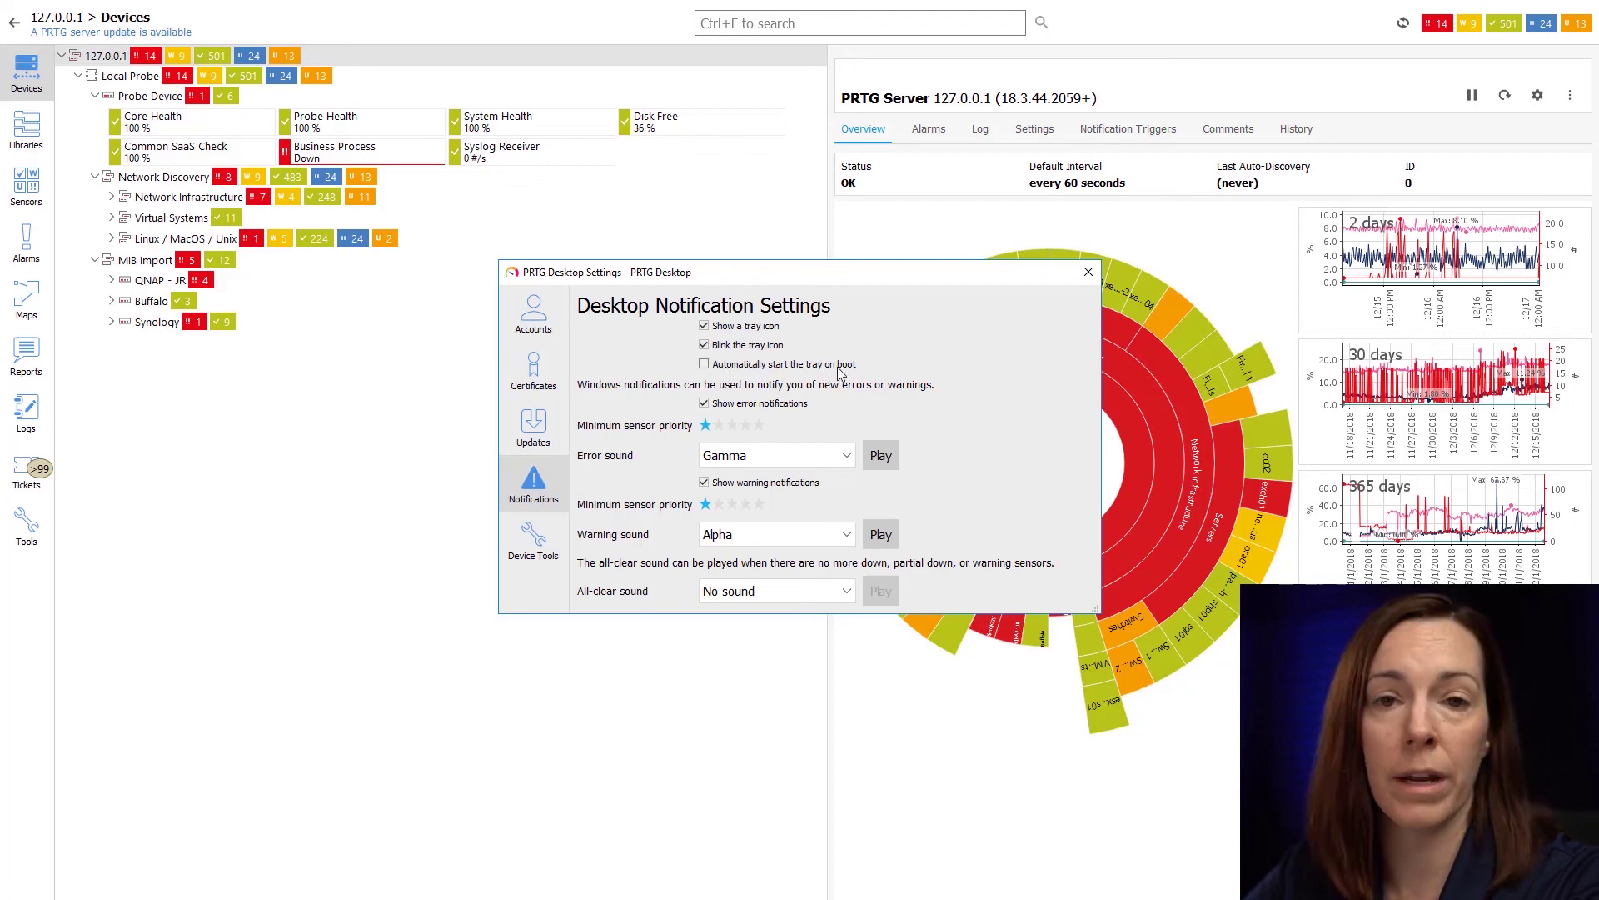
- Review the error sound (Gamma) and warning sound (Alpha) dropdown options
{"action": "left_click", "coordinate": [837, 457]}
{"action": "left_click", "coordinate": [950, 419]}
{"action": "left_click", "coordinate": [844, 534]}
{"action": "left_click", "coordinate": [856, 508]}
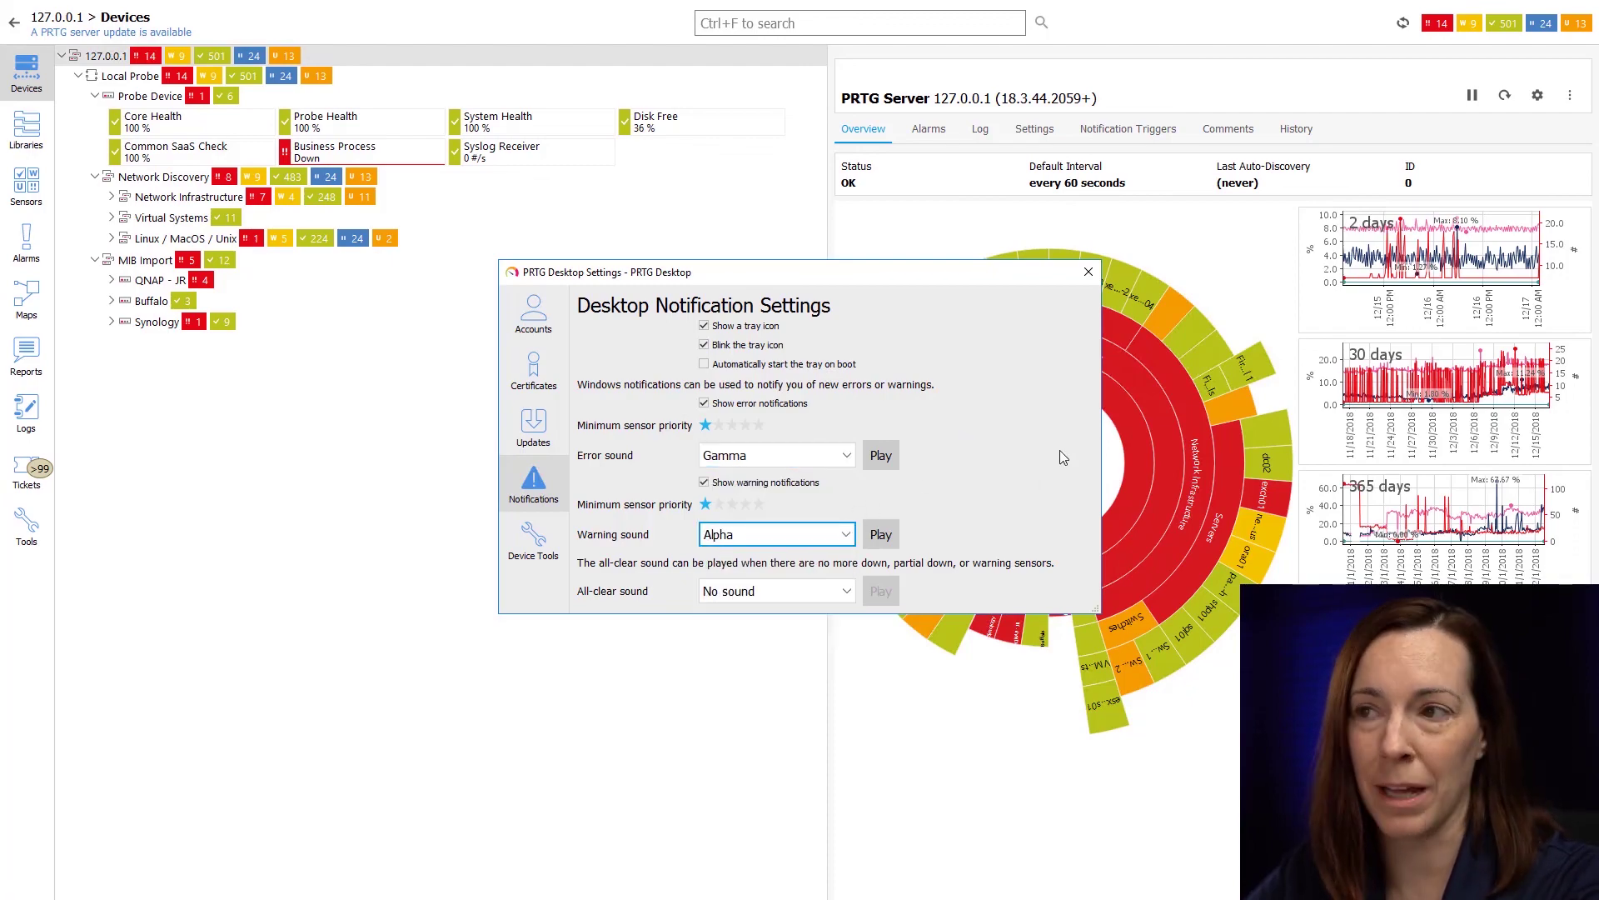